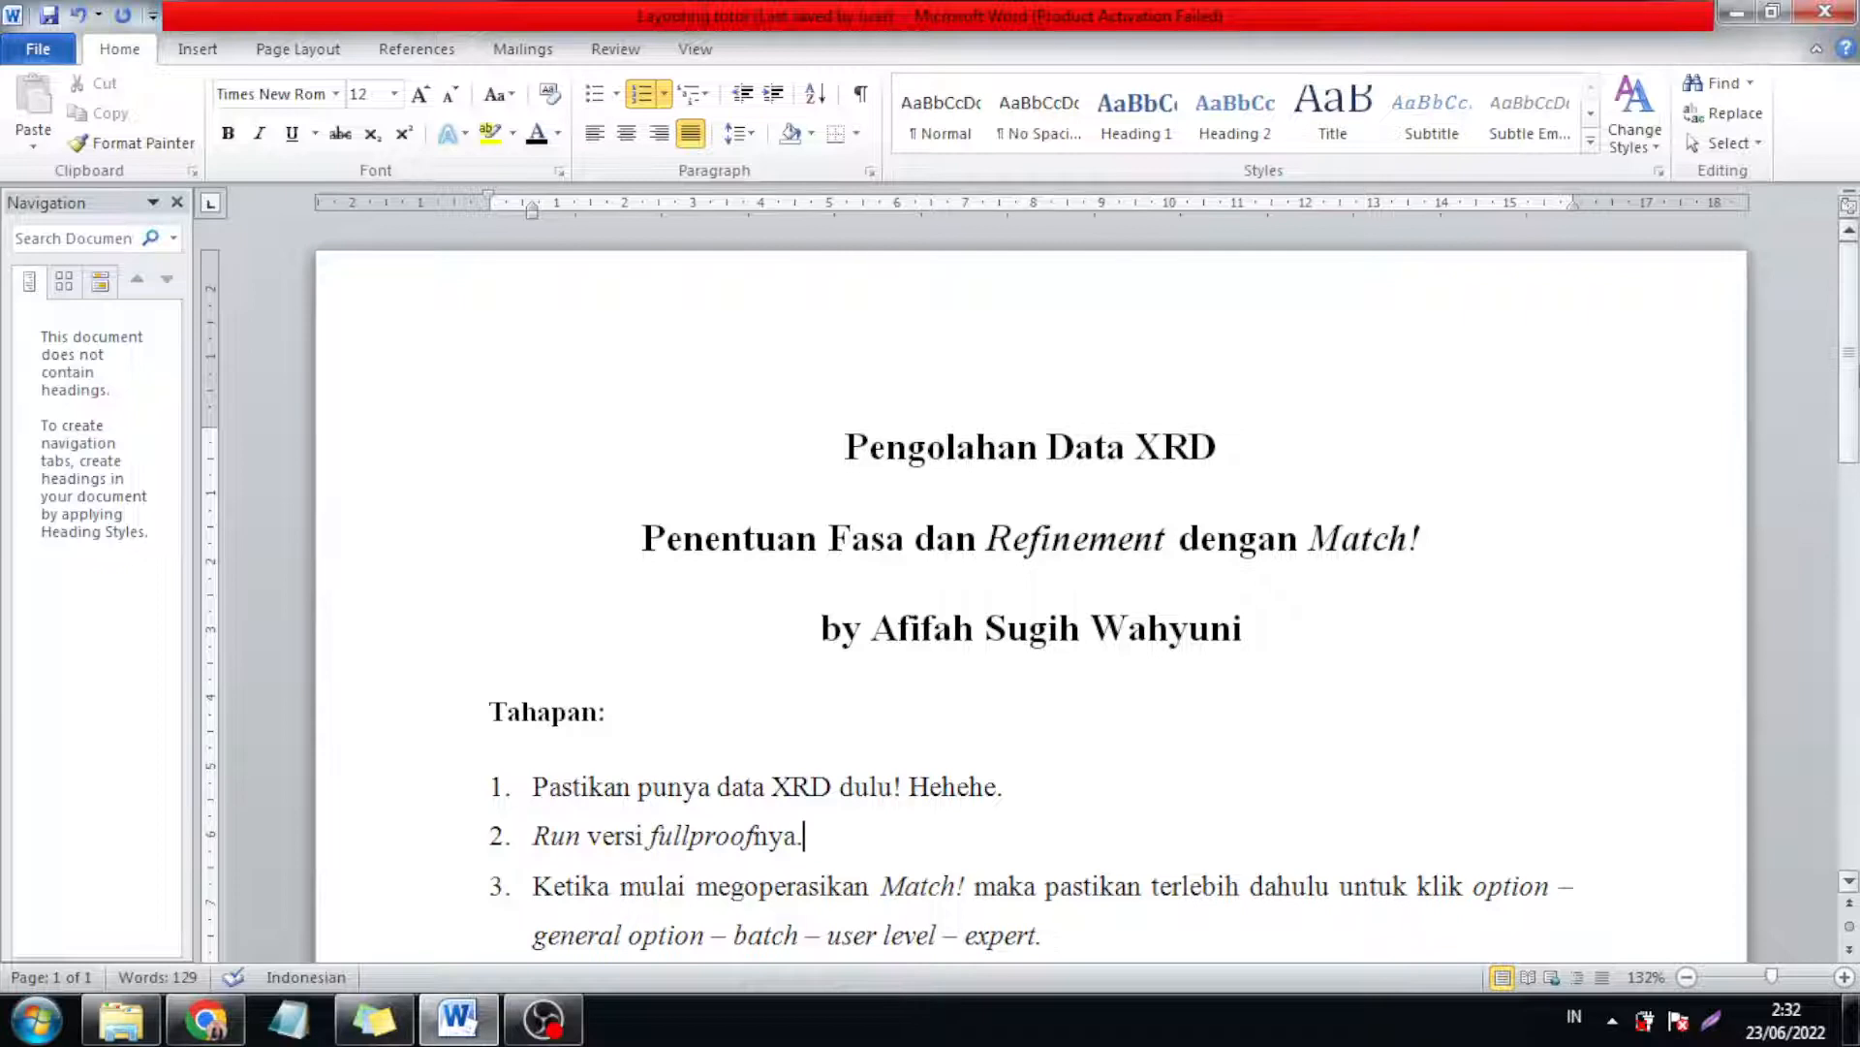
- Colour the text of the first item in the Tahapan list red
scroll(1853, 320, "down", 1)
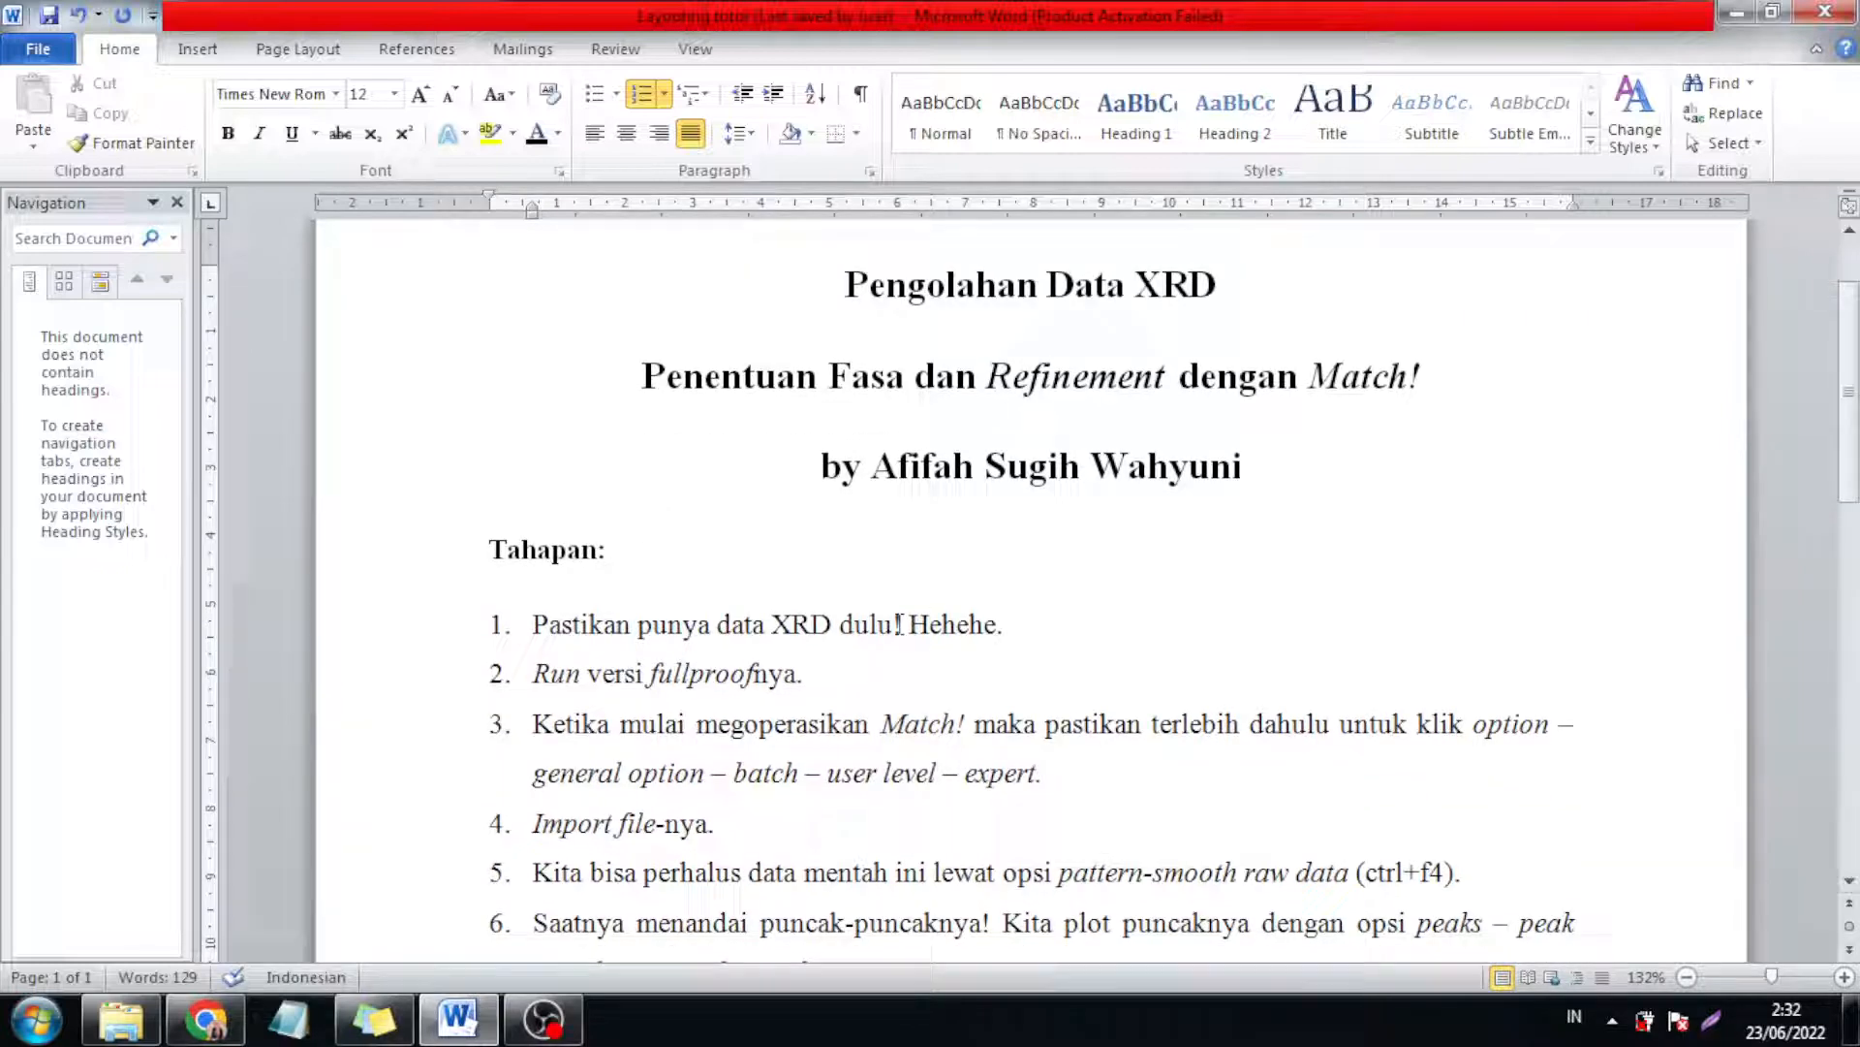
left_click_drag(1006, 625, 596, 647)
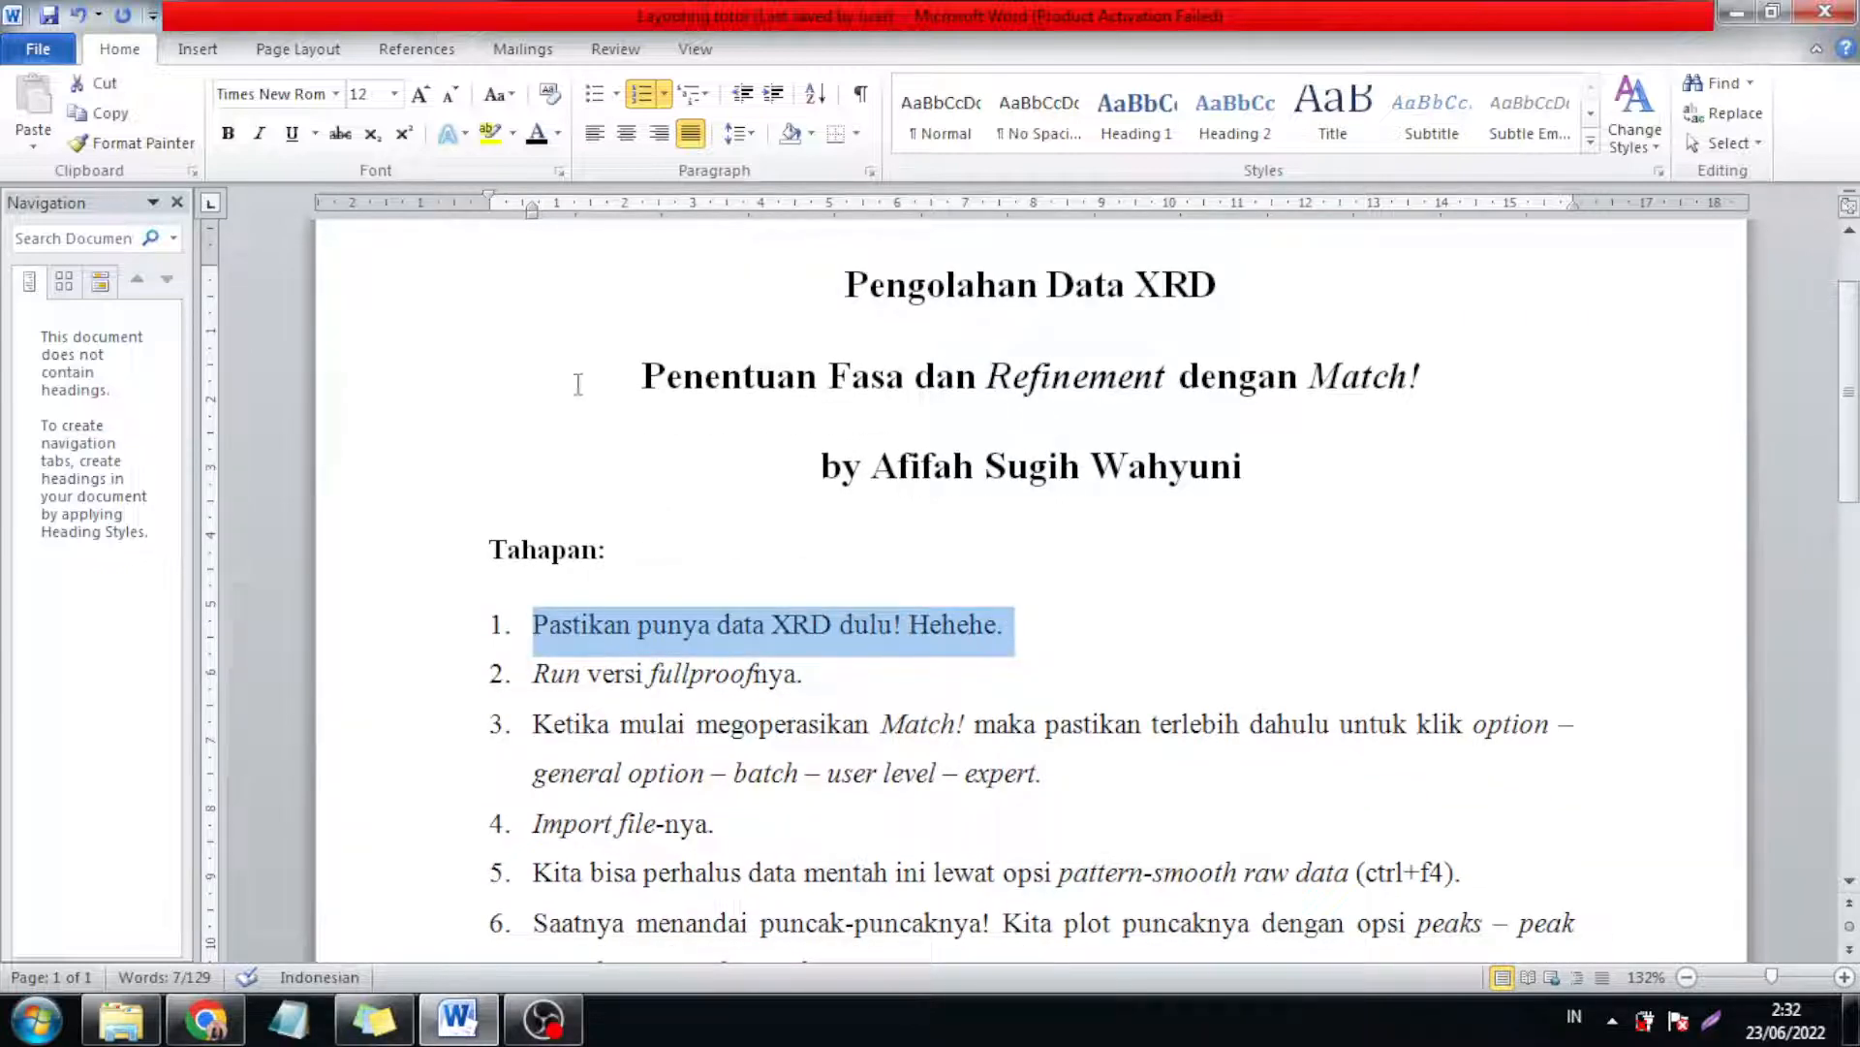
left_click(559, 133)
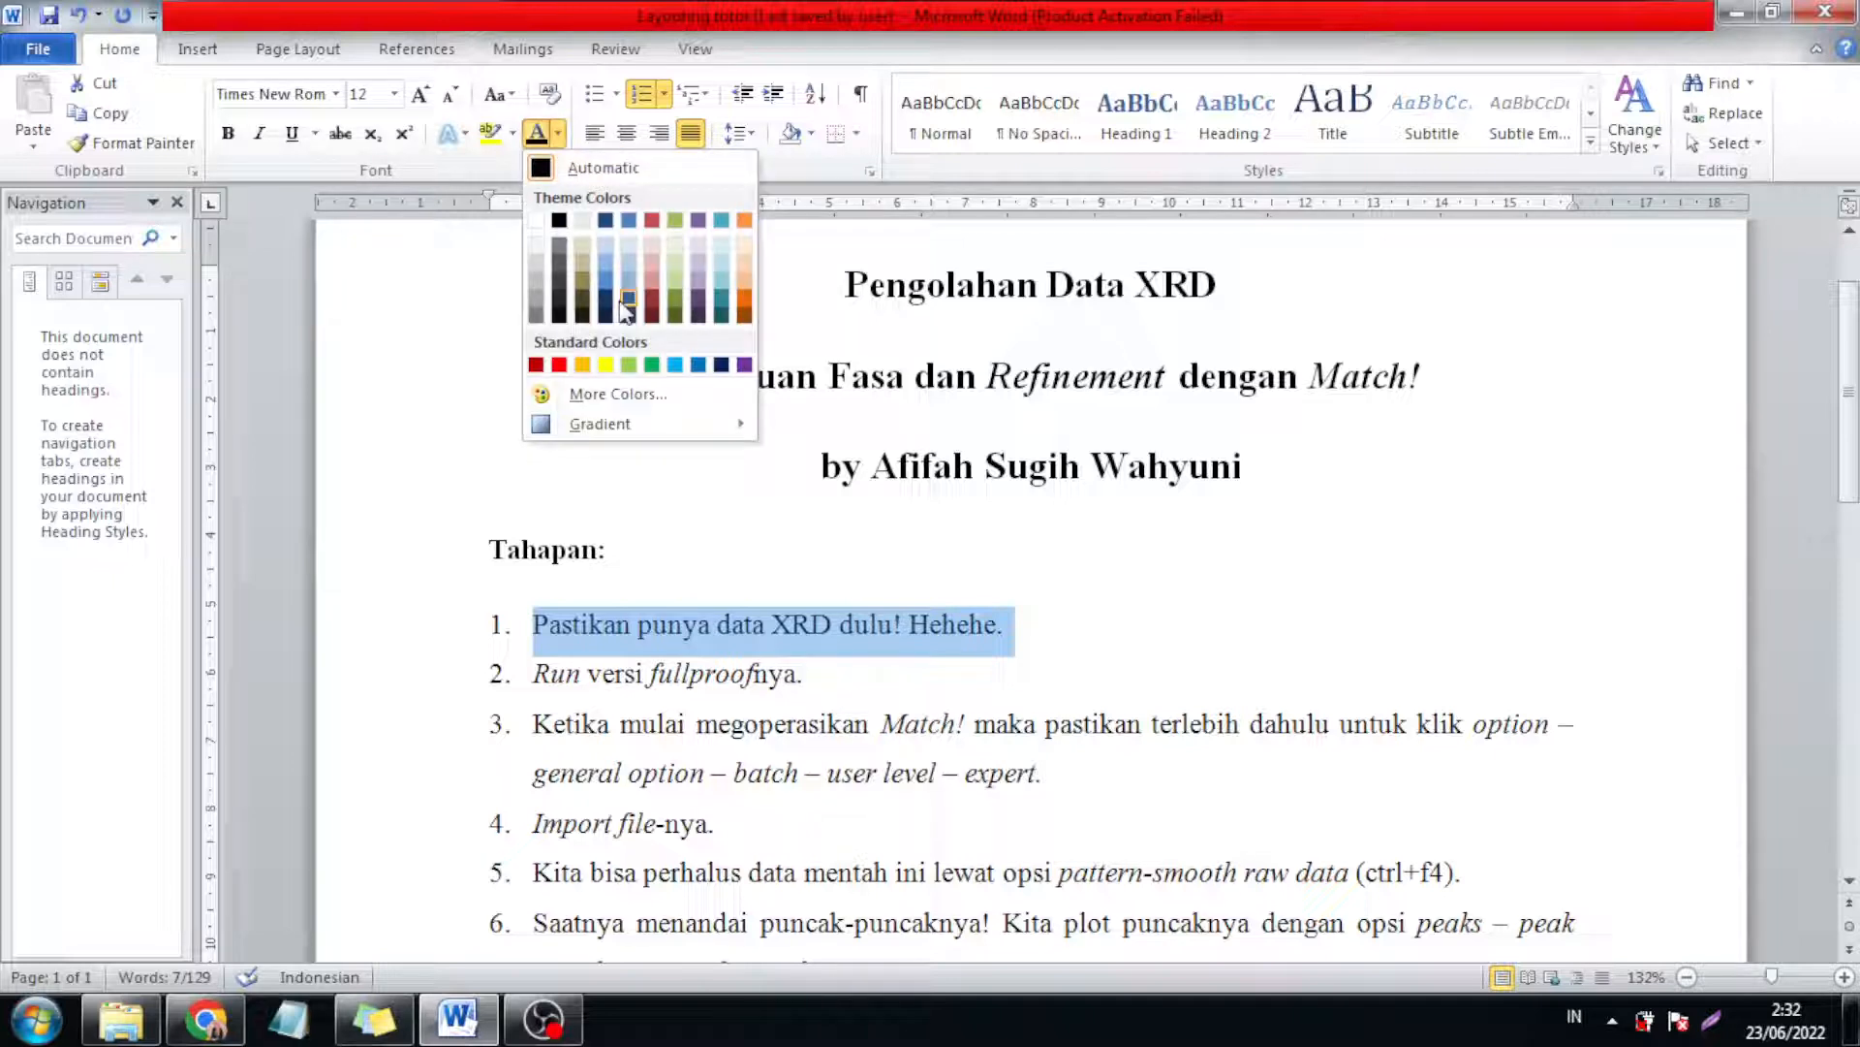
left_click(559, 364)
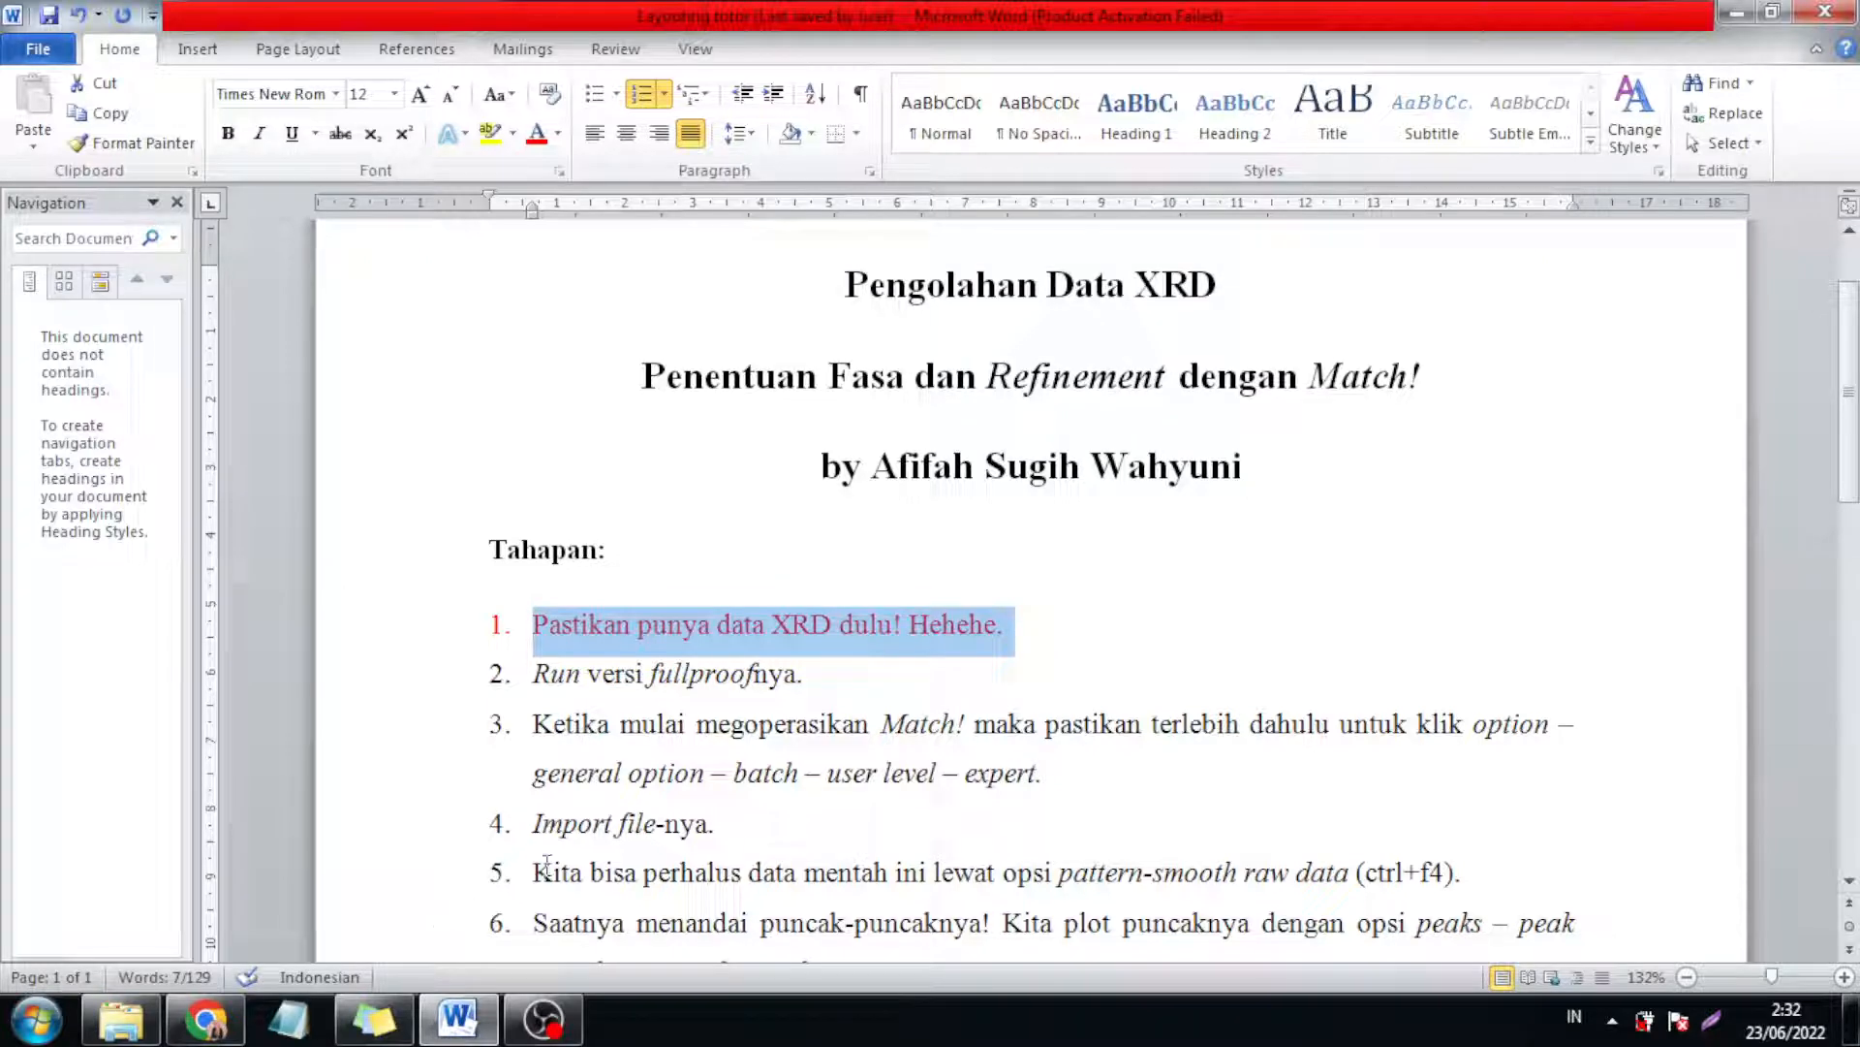
- Switch to Chrome and examine the RRUFF home page and the Greenockite R090045 record down to its powder diffraction downloads
left_click(223, 1013)
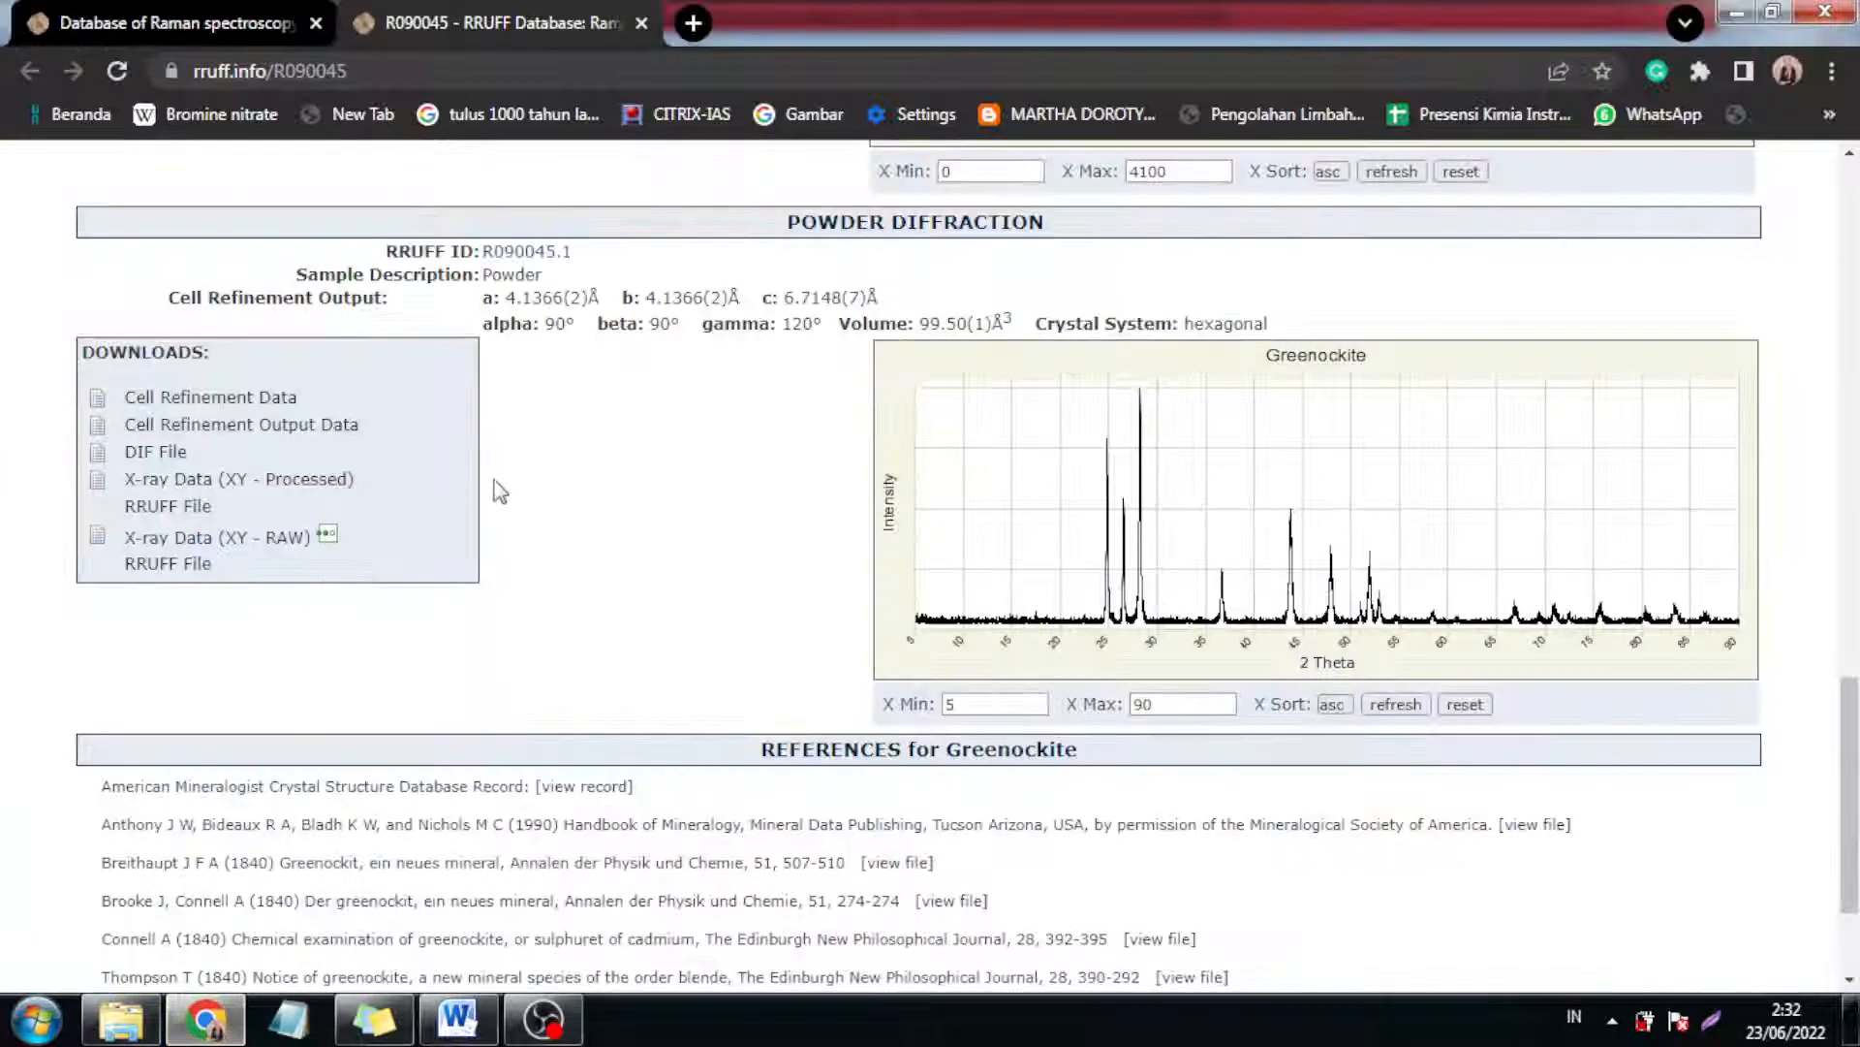
left_click(213, 21)
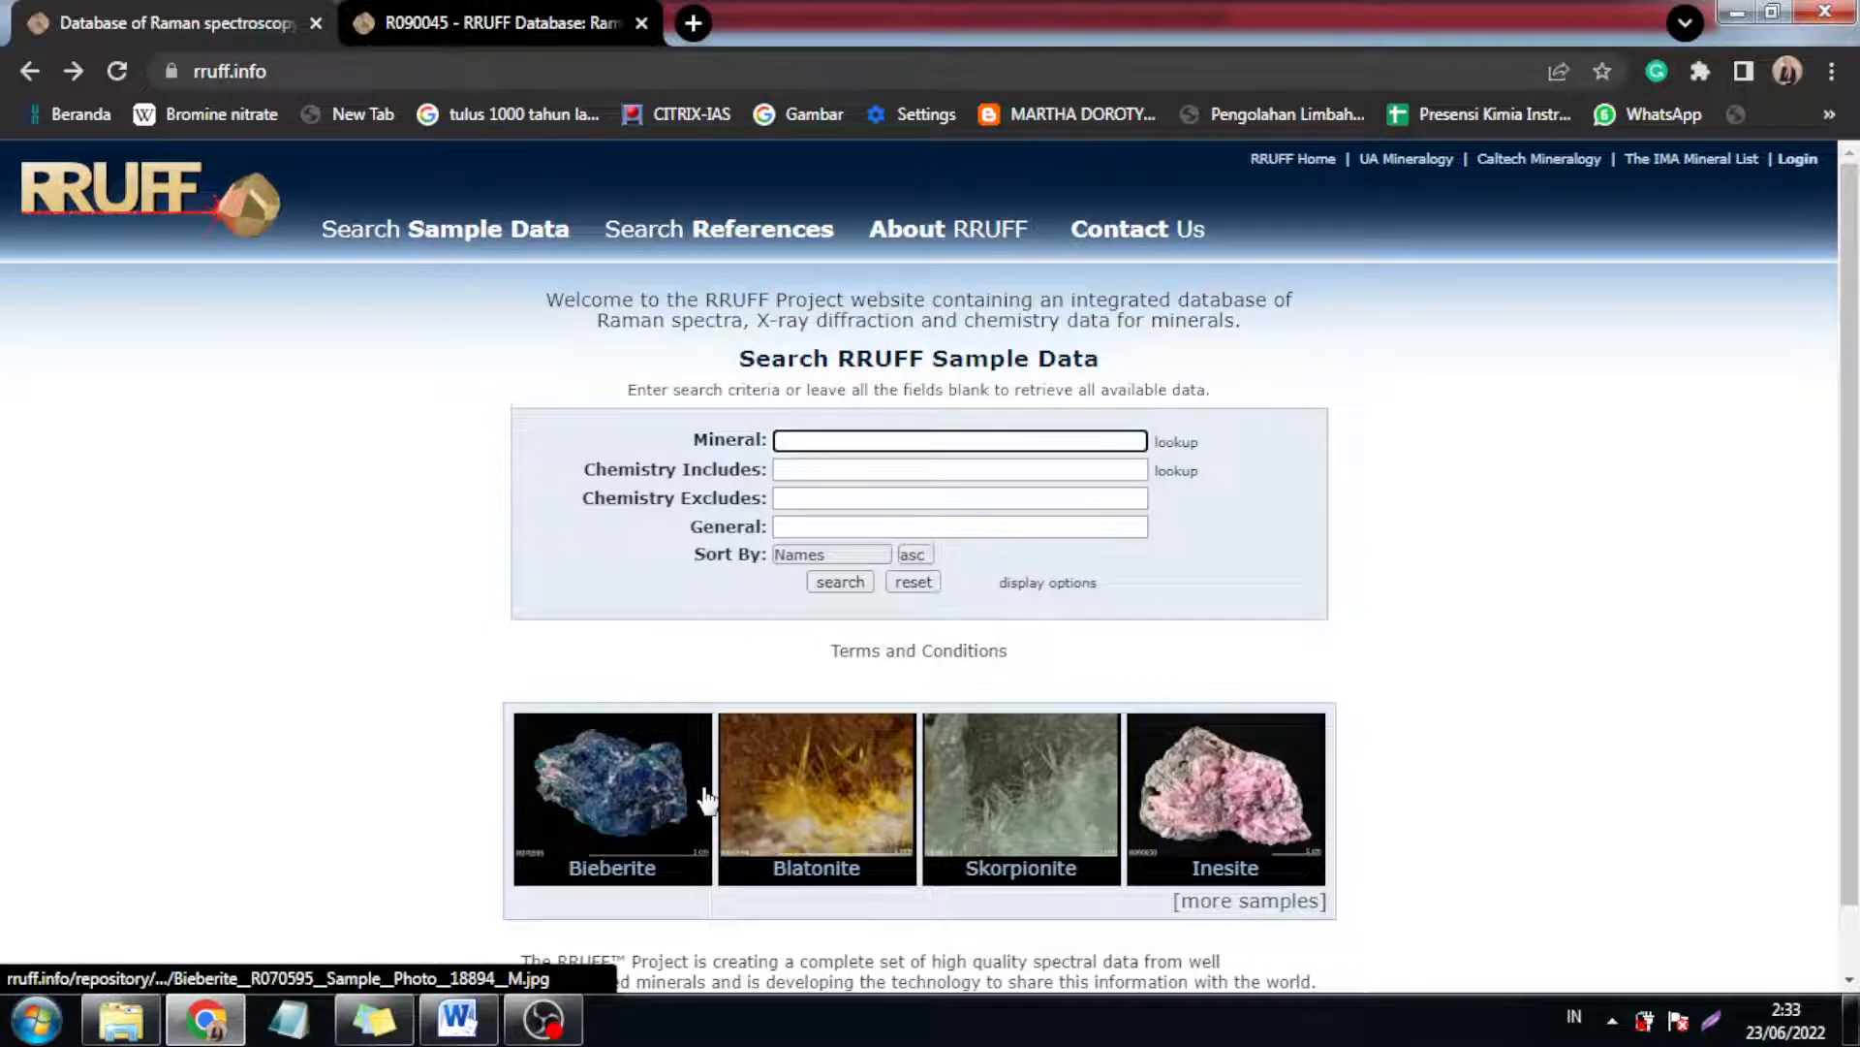
scroll(1354, 348, "down", 1)
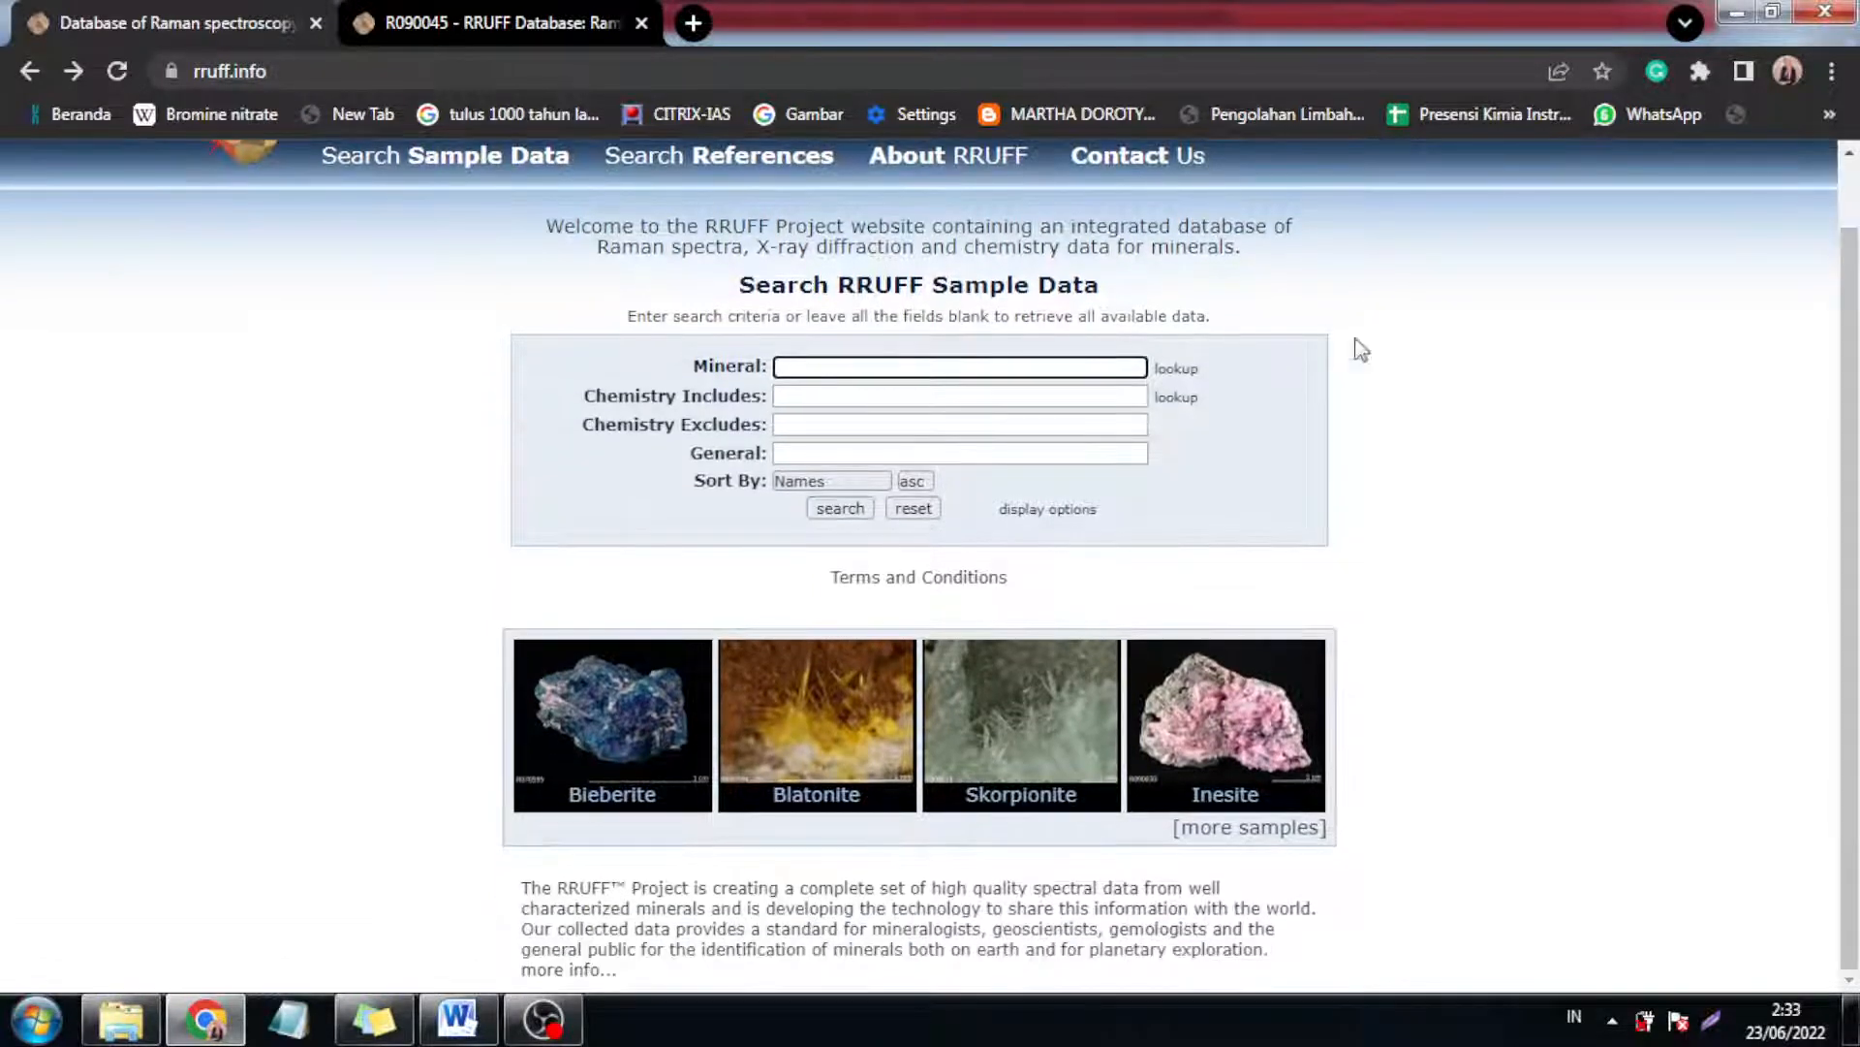
left_click(474, 15)
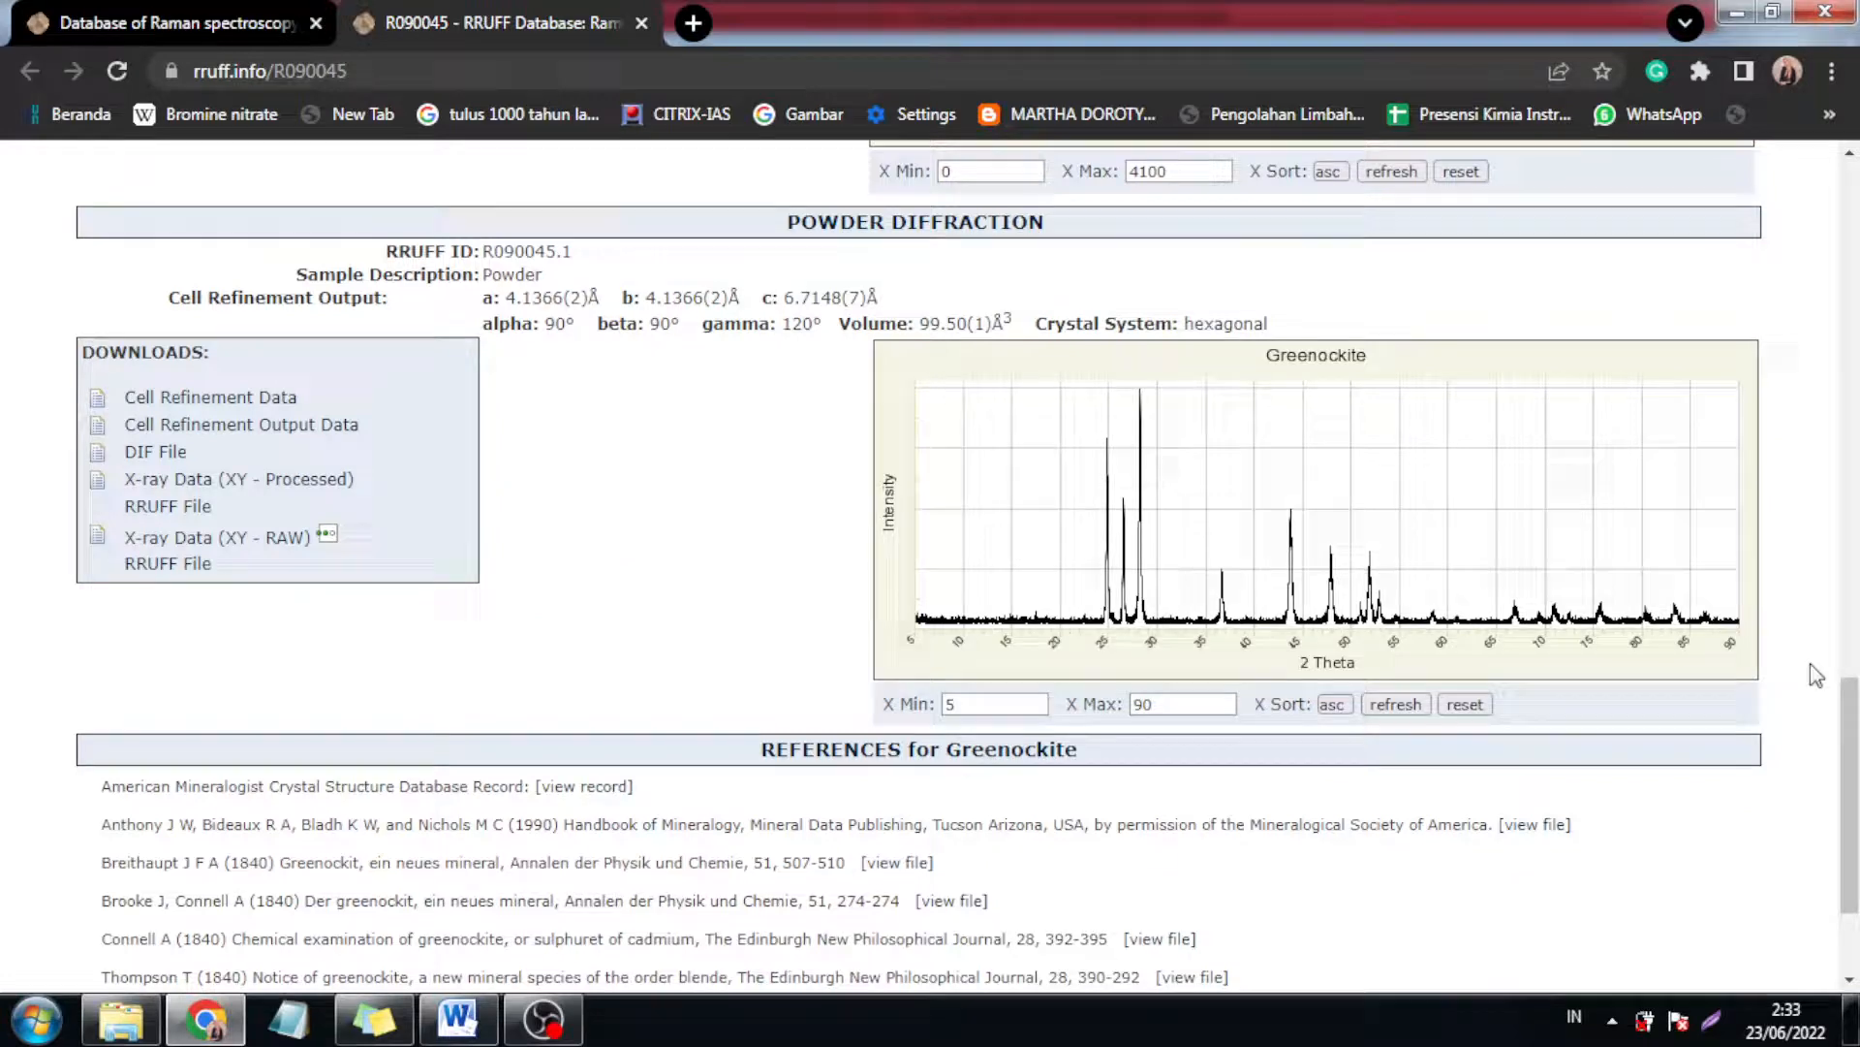
left_click_drag(1849, 706, 1852, 172)
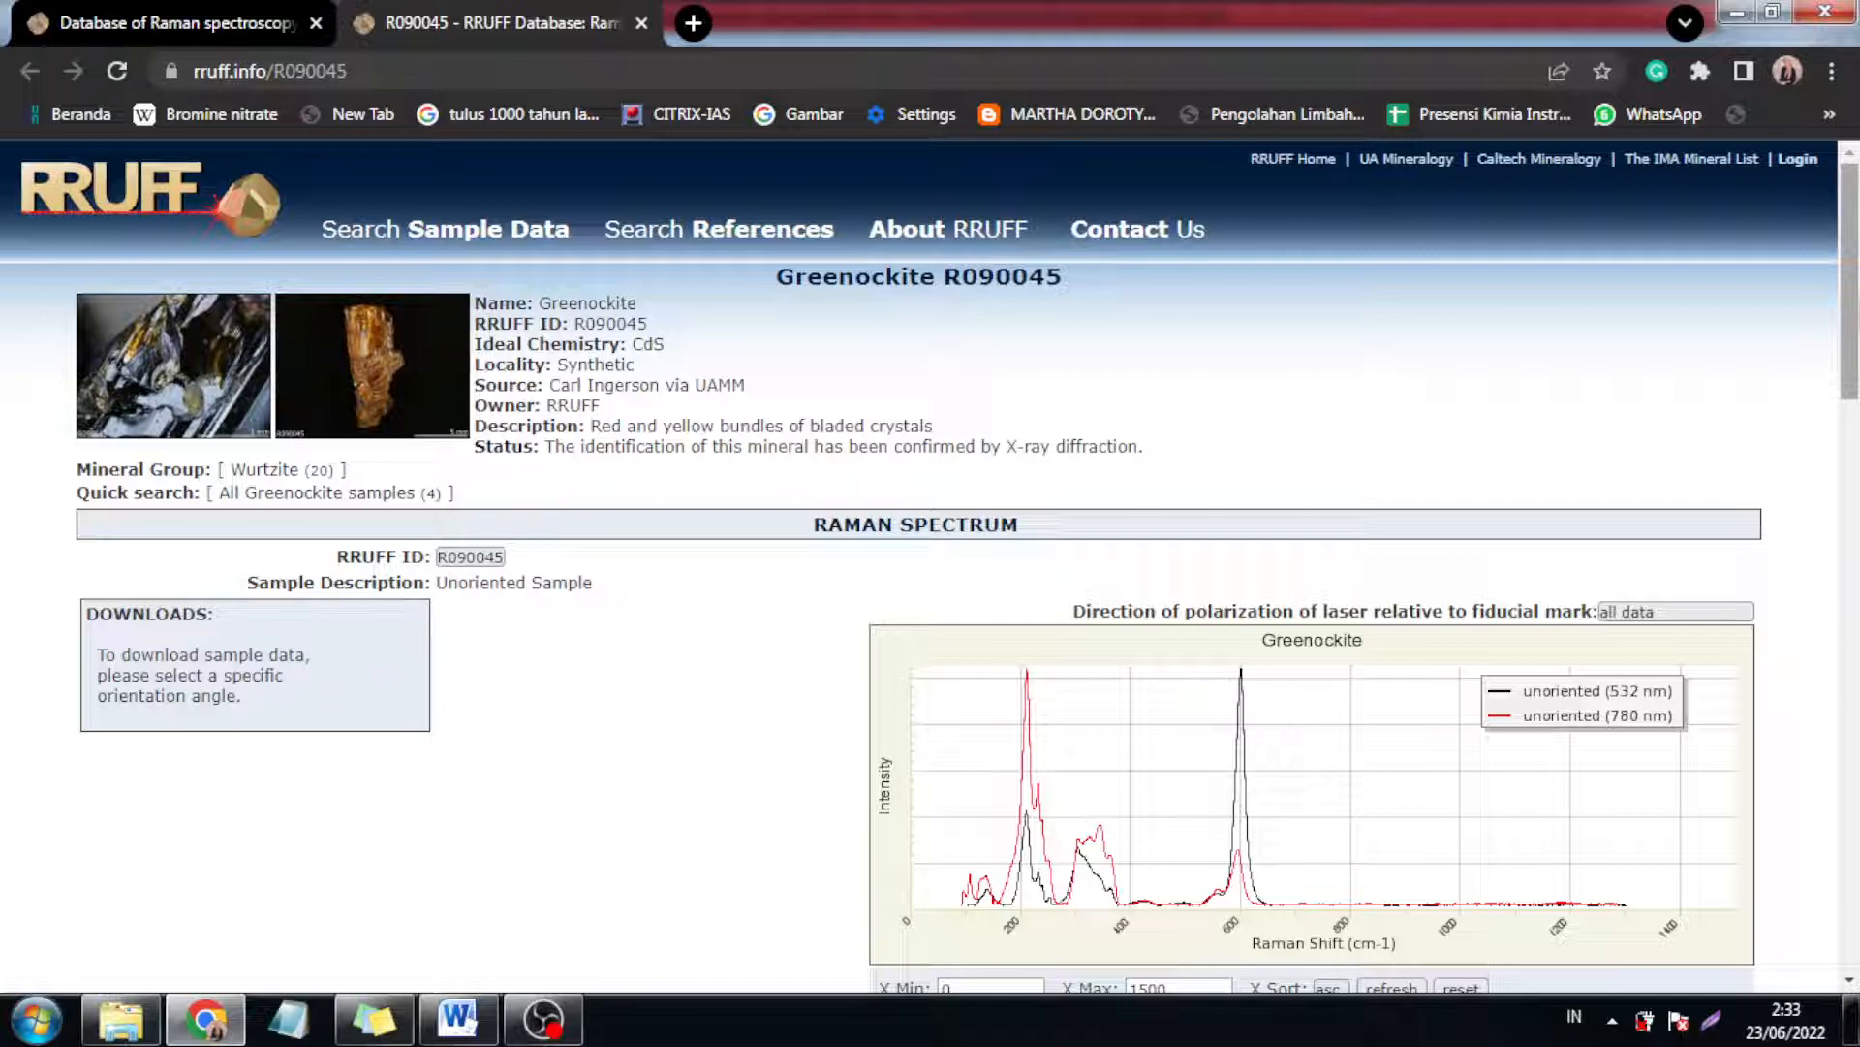
scroll(1810, 659, "down", 15)
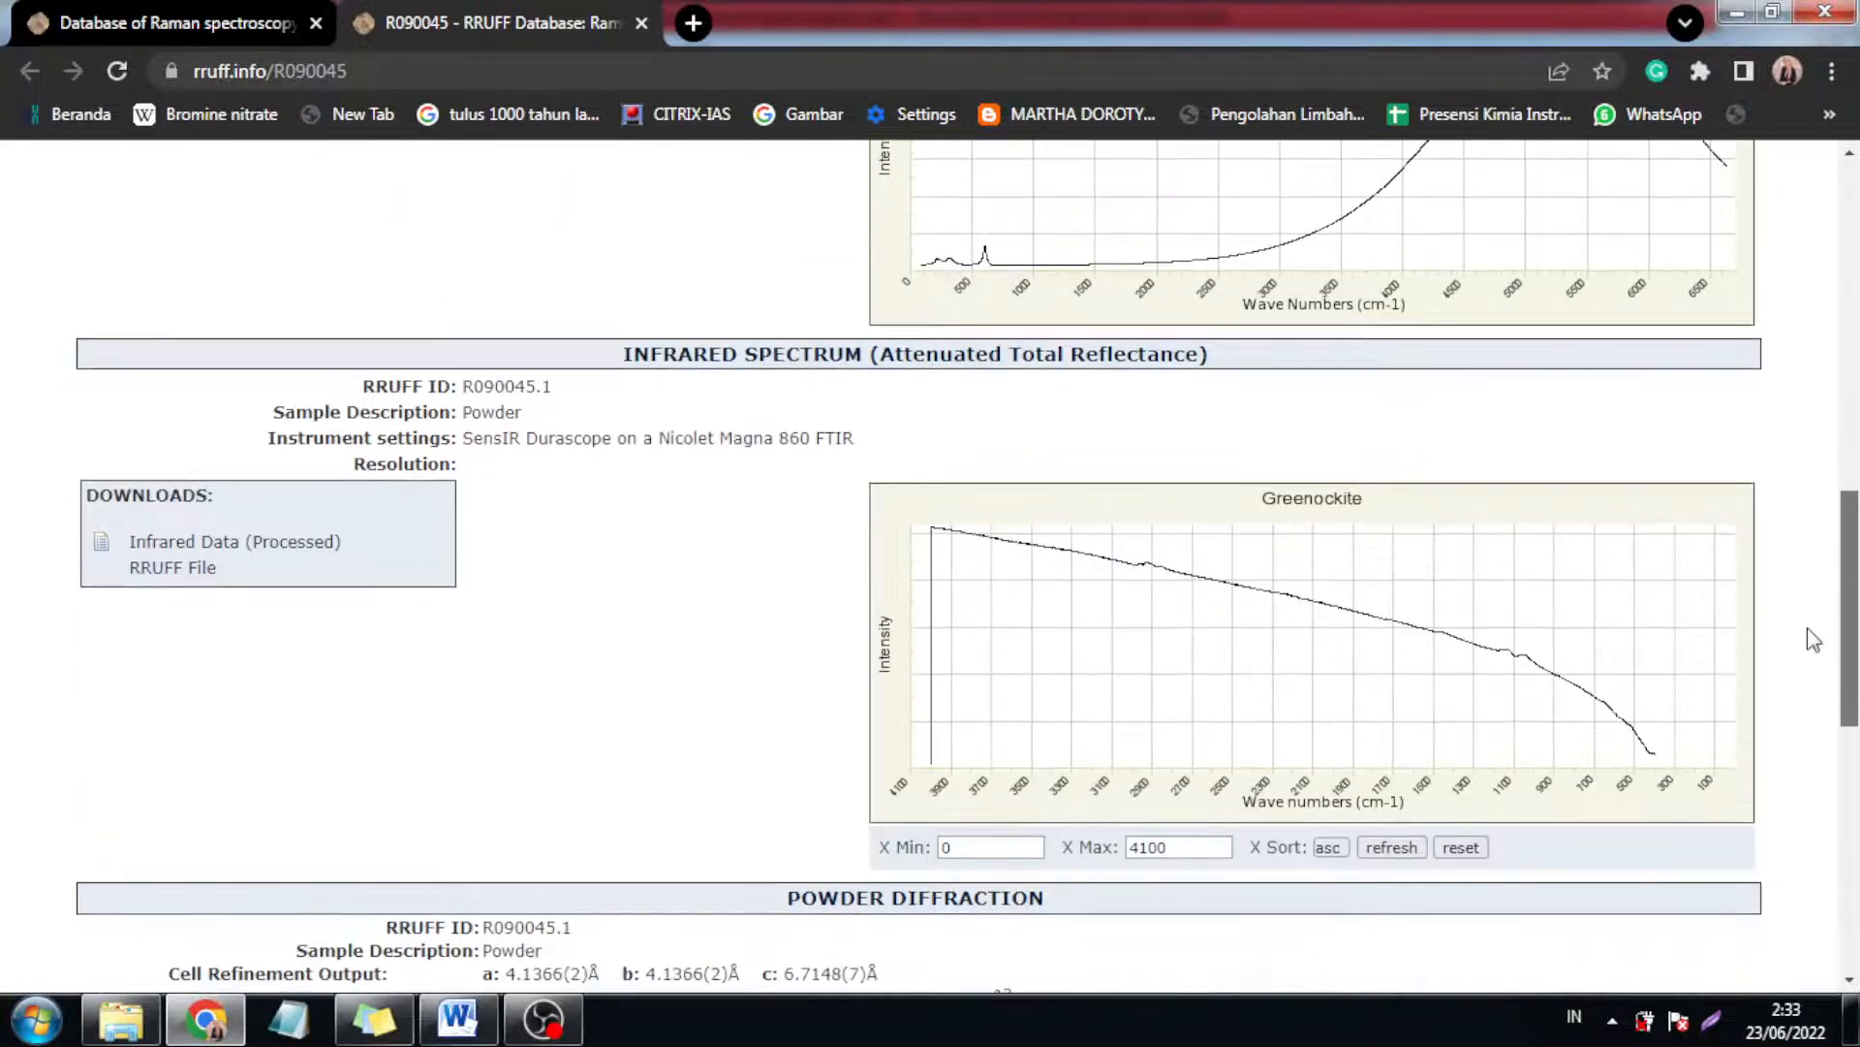
scroll(1810, 686, "down", 5)
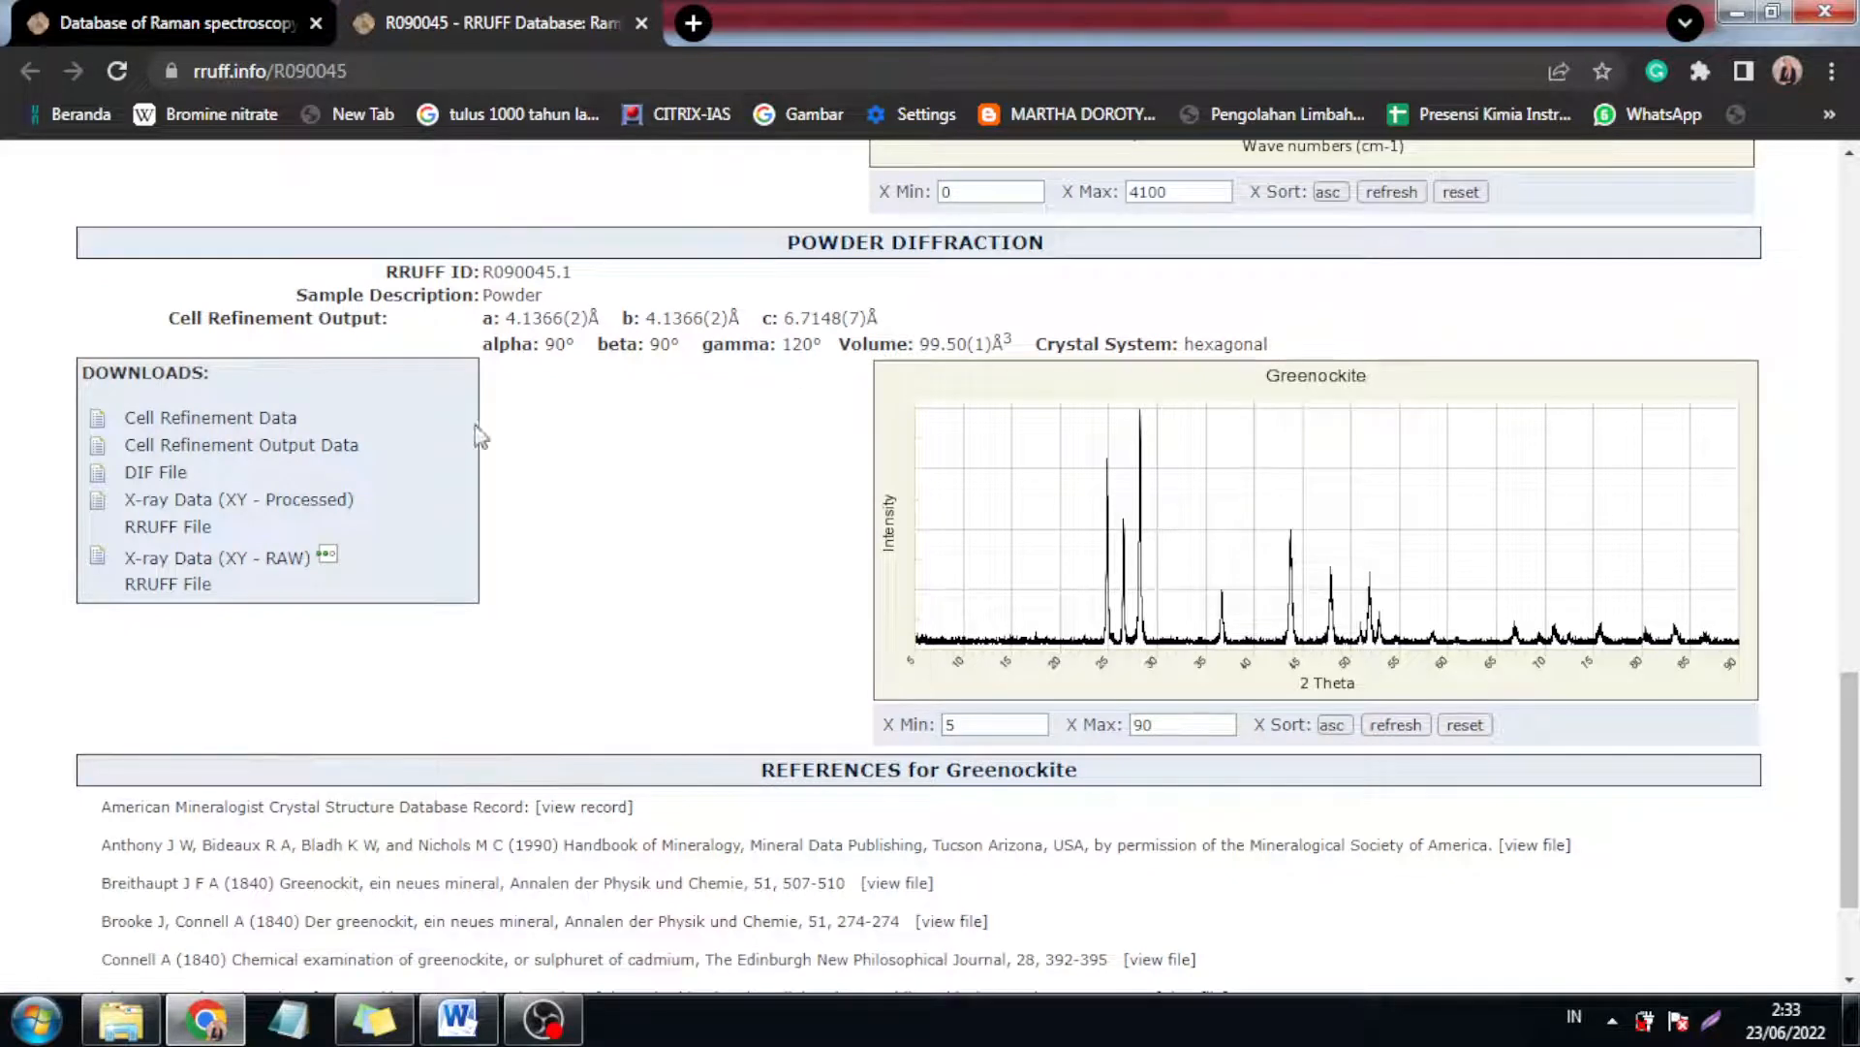
left_click(279, 556)
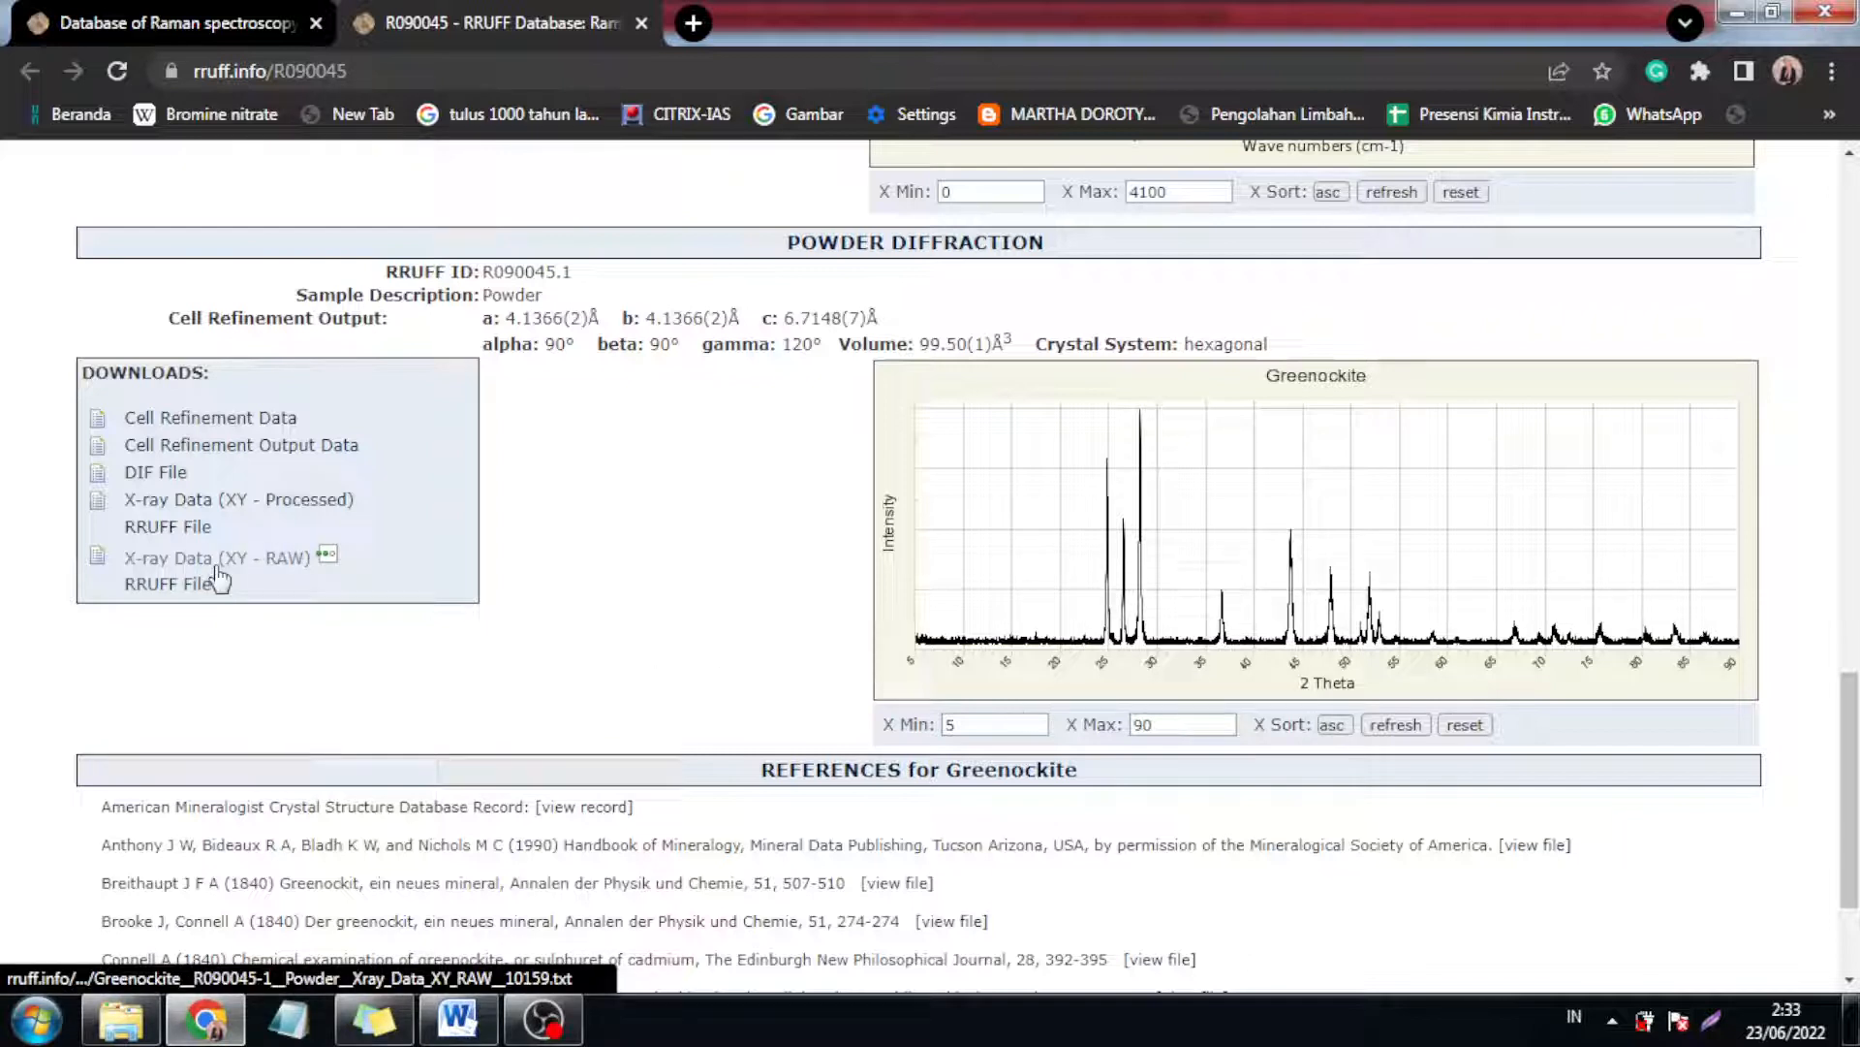
left_click(276, 499)
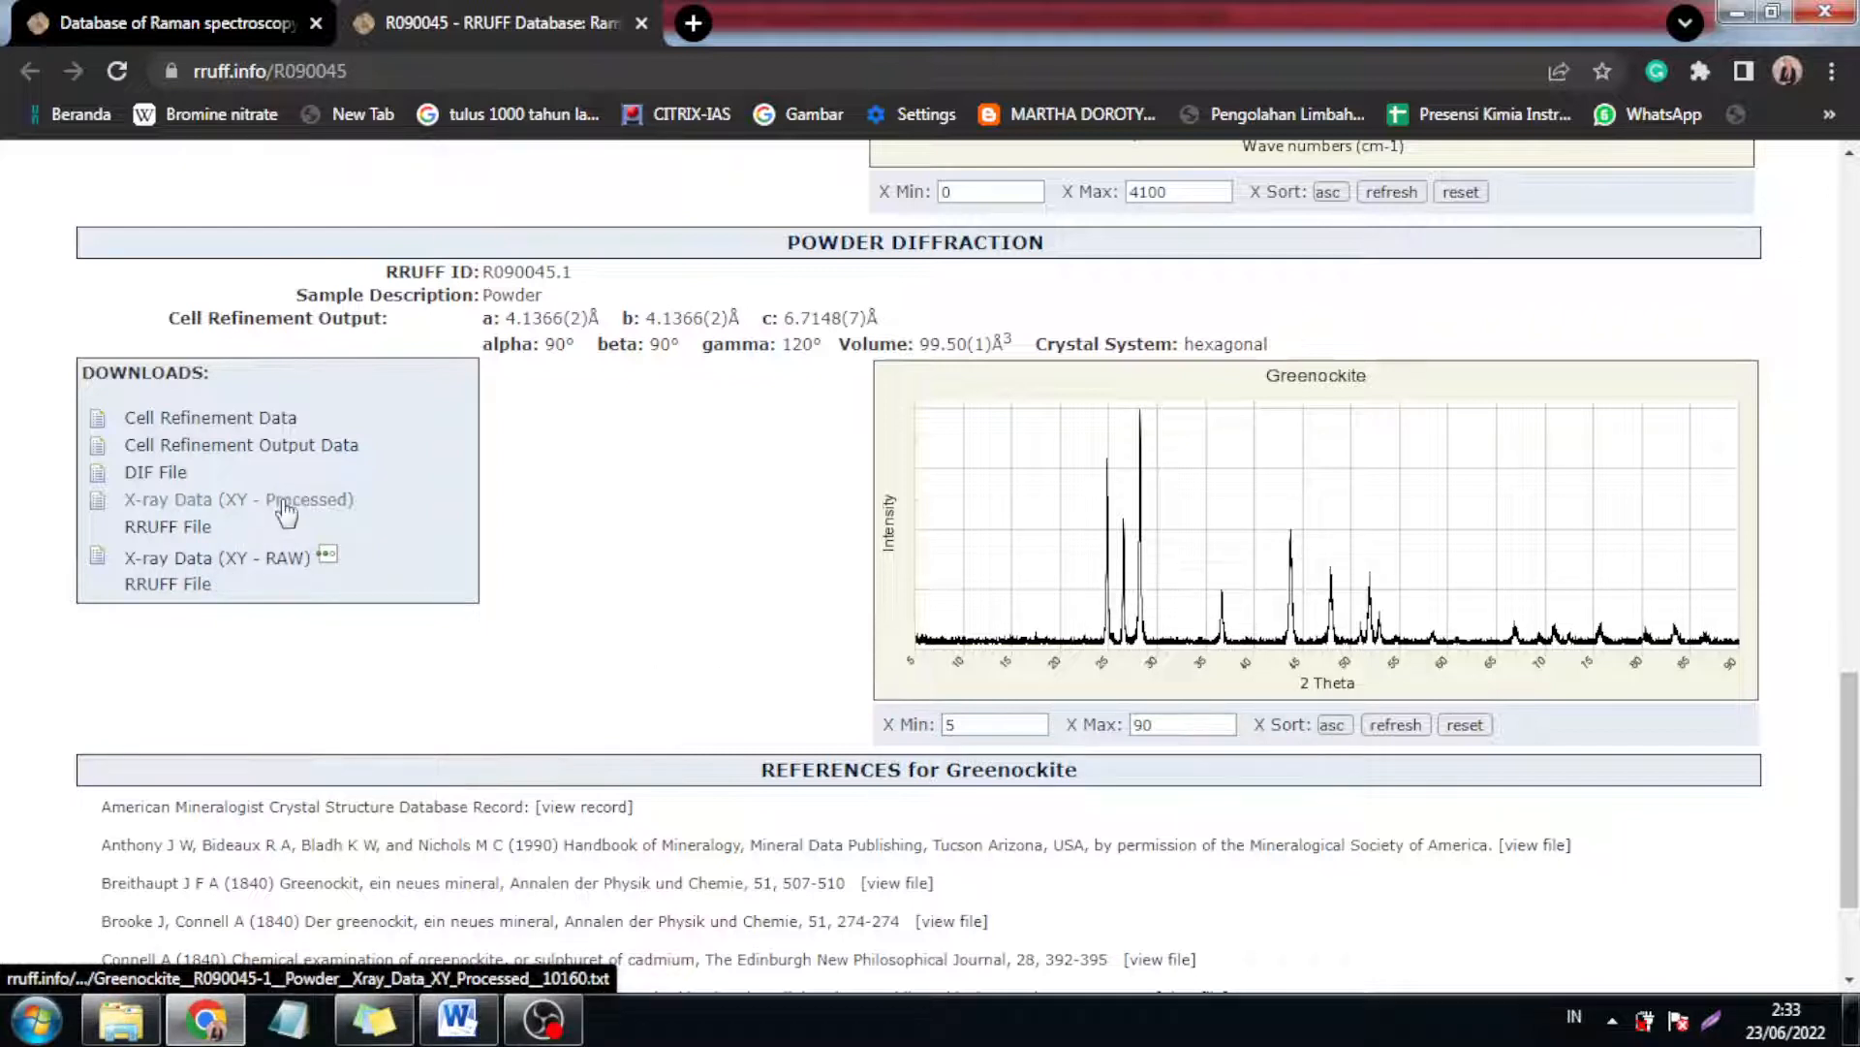
right_click(195, 511)
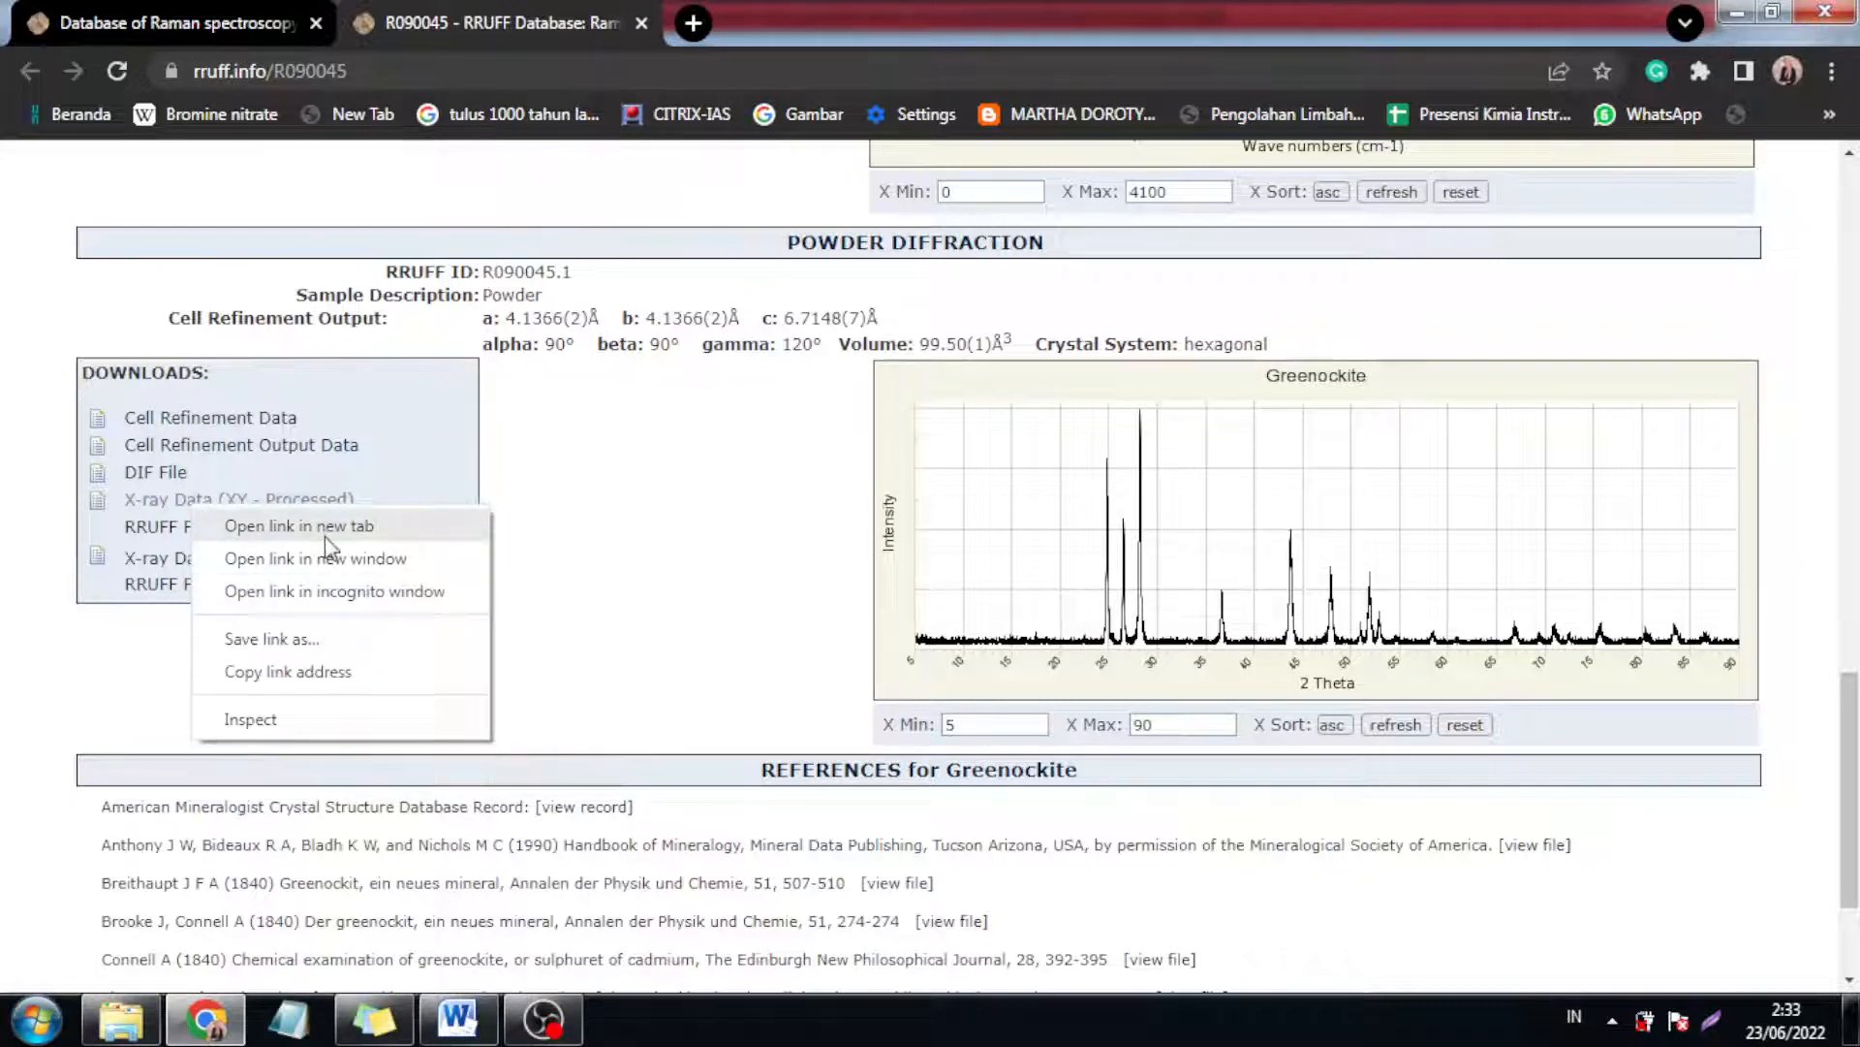
left_click(350, 650)
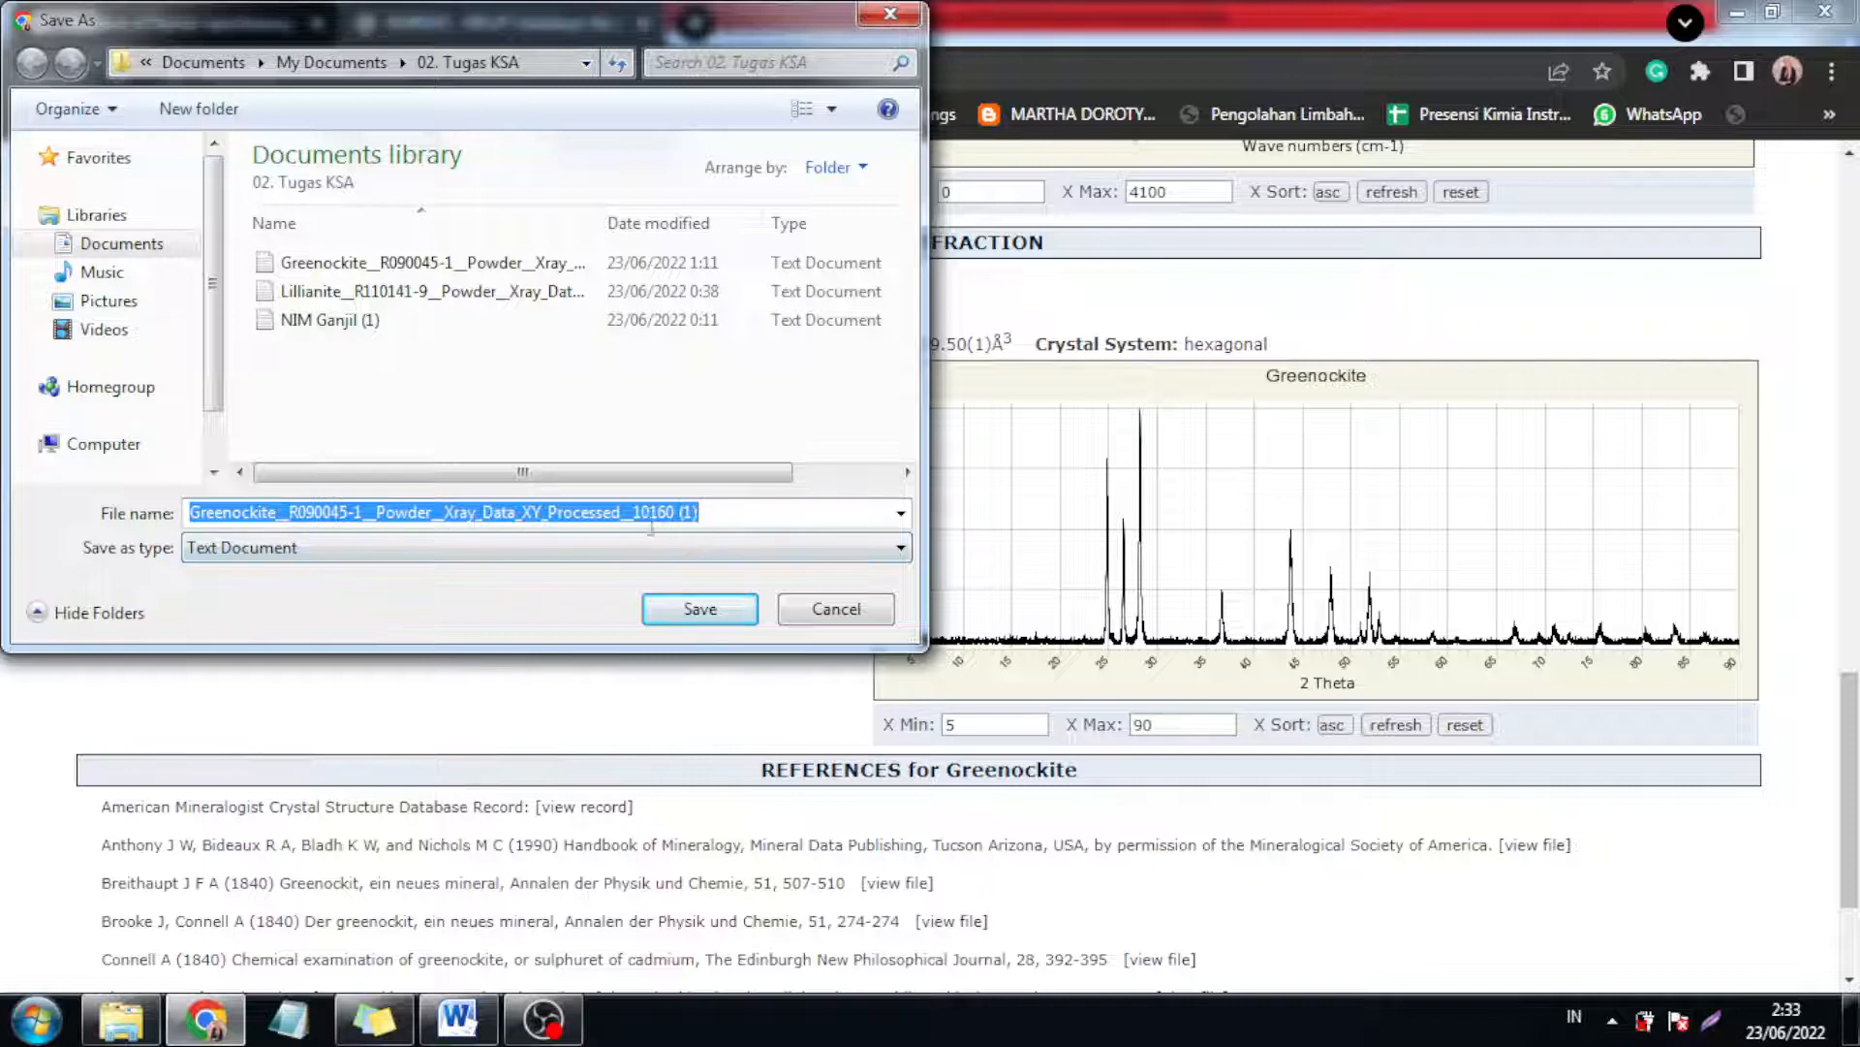
left_click(727, 513)
left_click(258, 549)
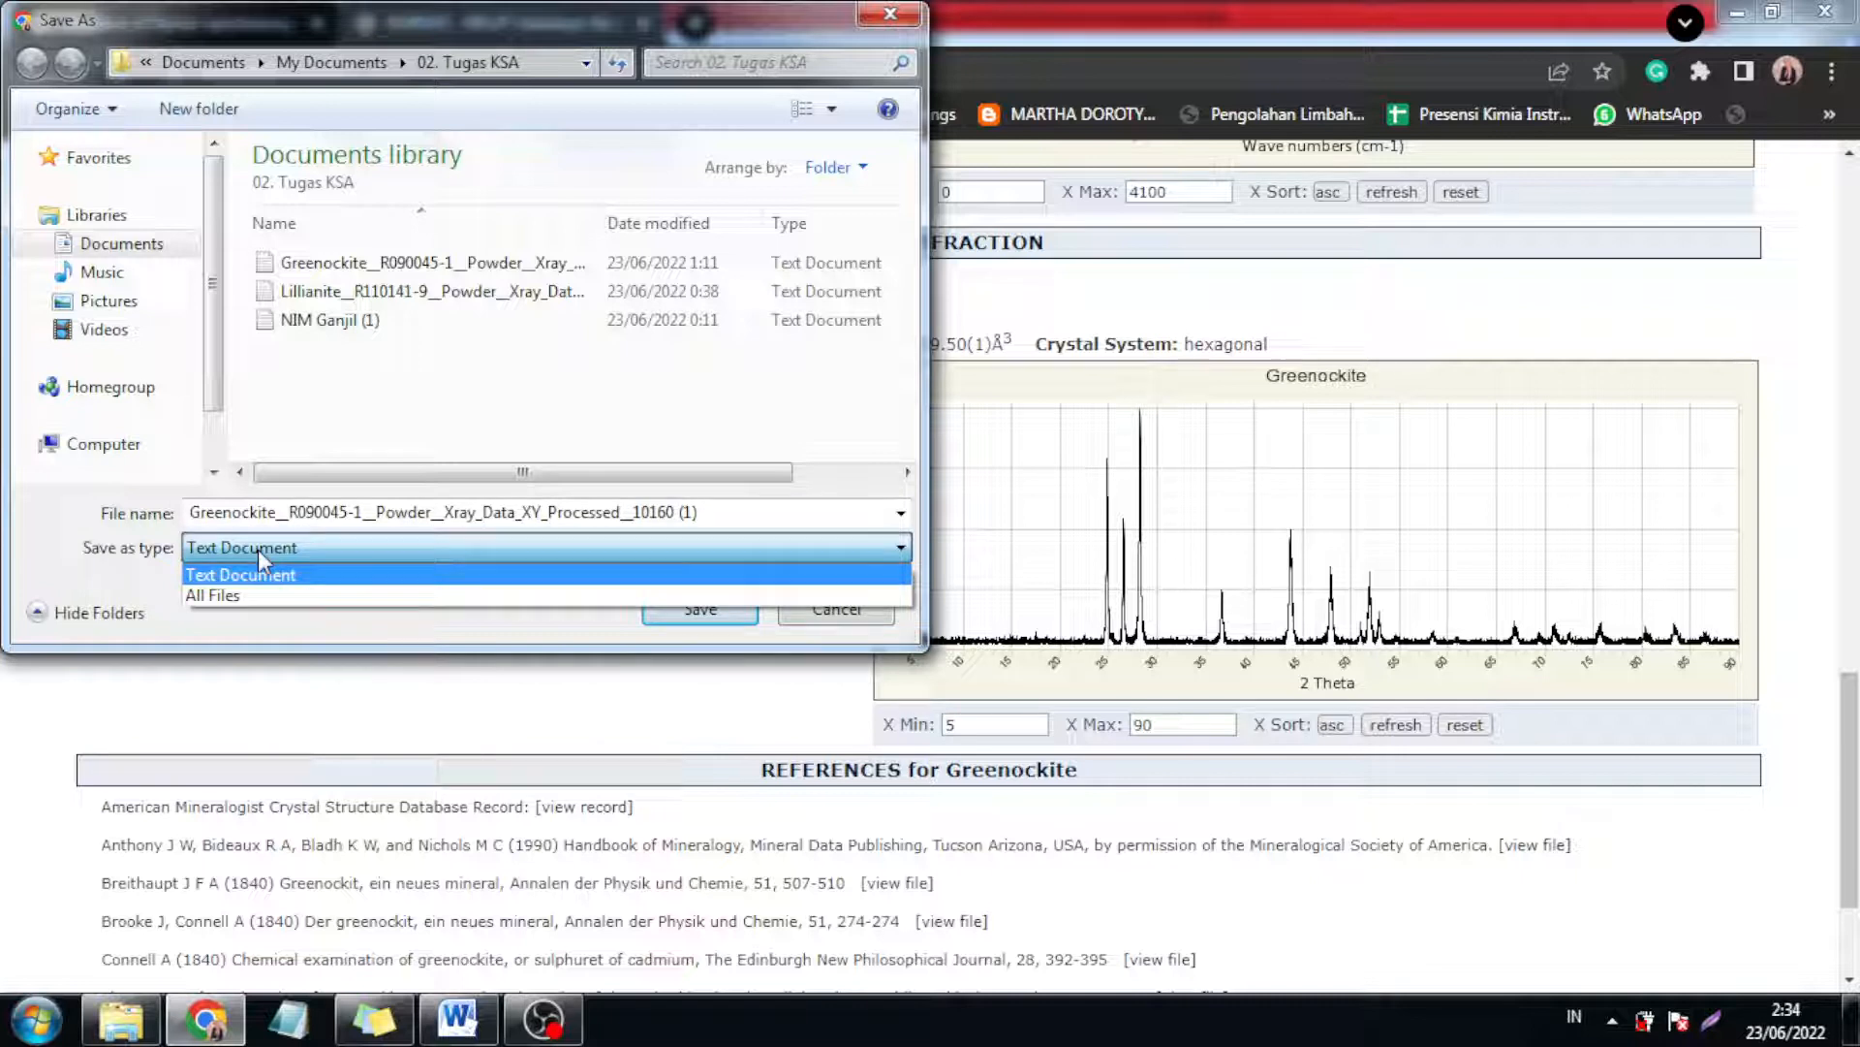
left_click(258, 549)
left_click(257, 549)
left_click(304, 560)
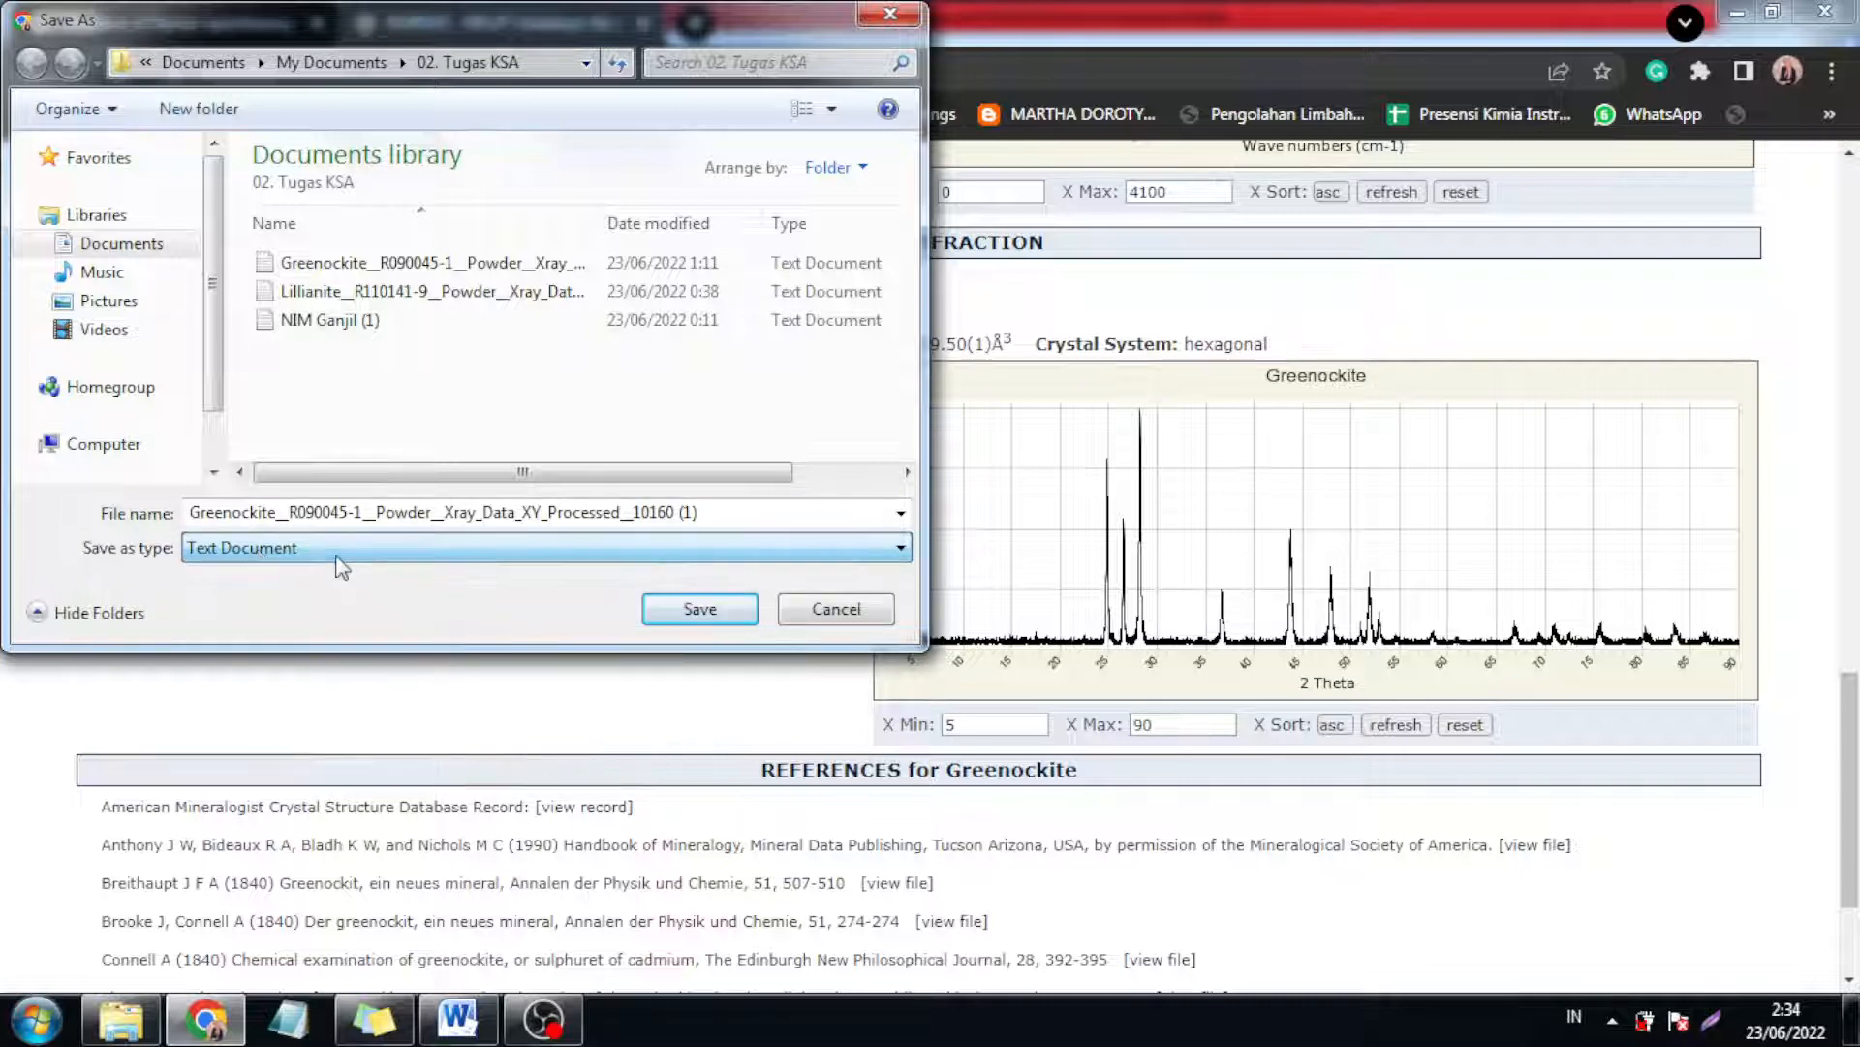
left_click(850, 603)
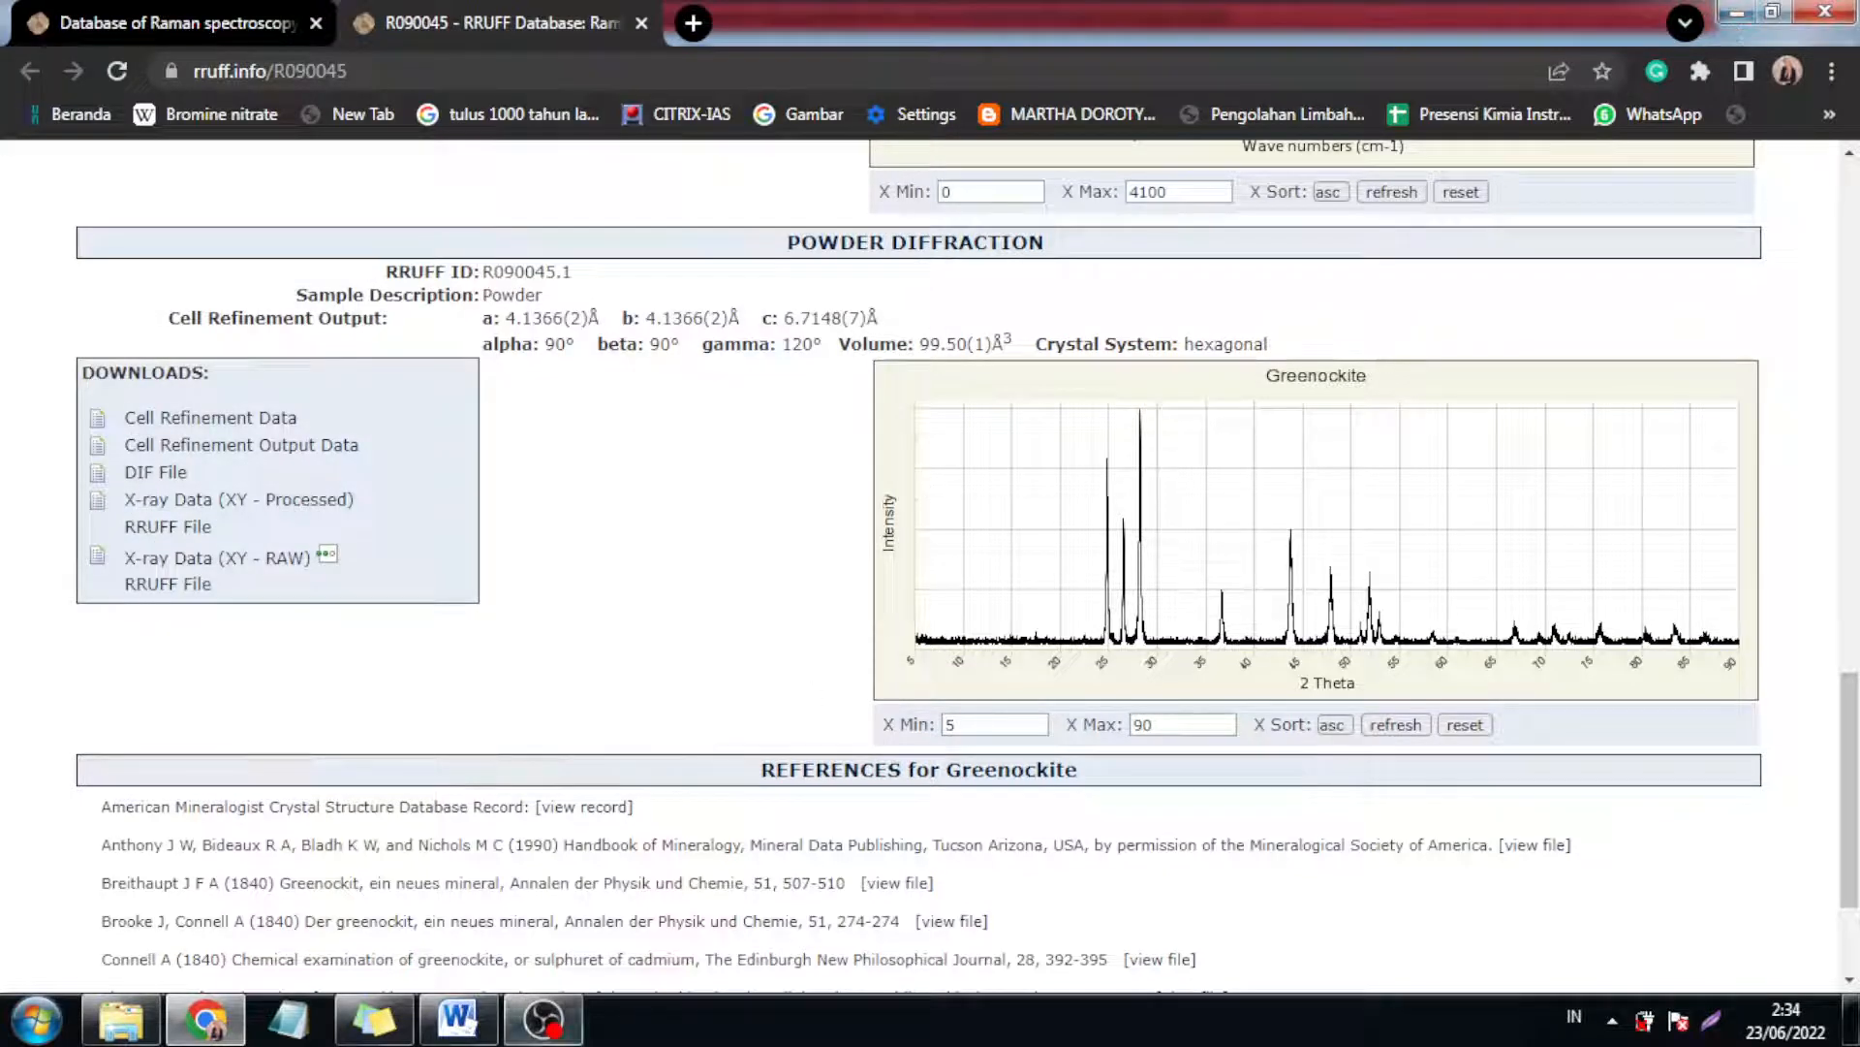
- Switch to the Word document and colour the text of the second Tahapan item red
left_click(492, 1017)
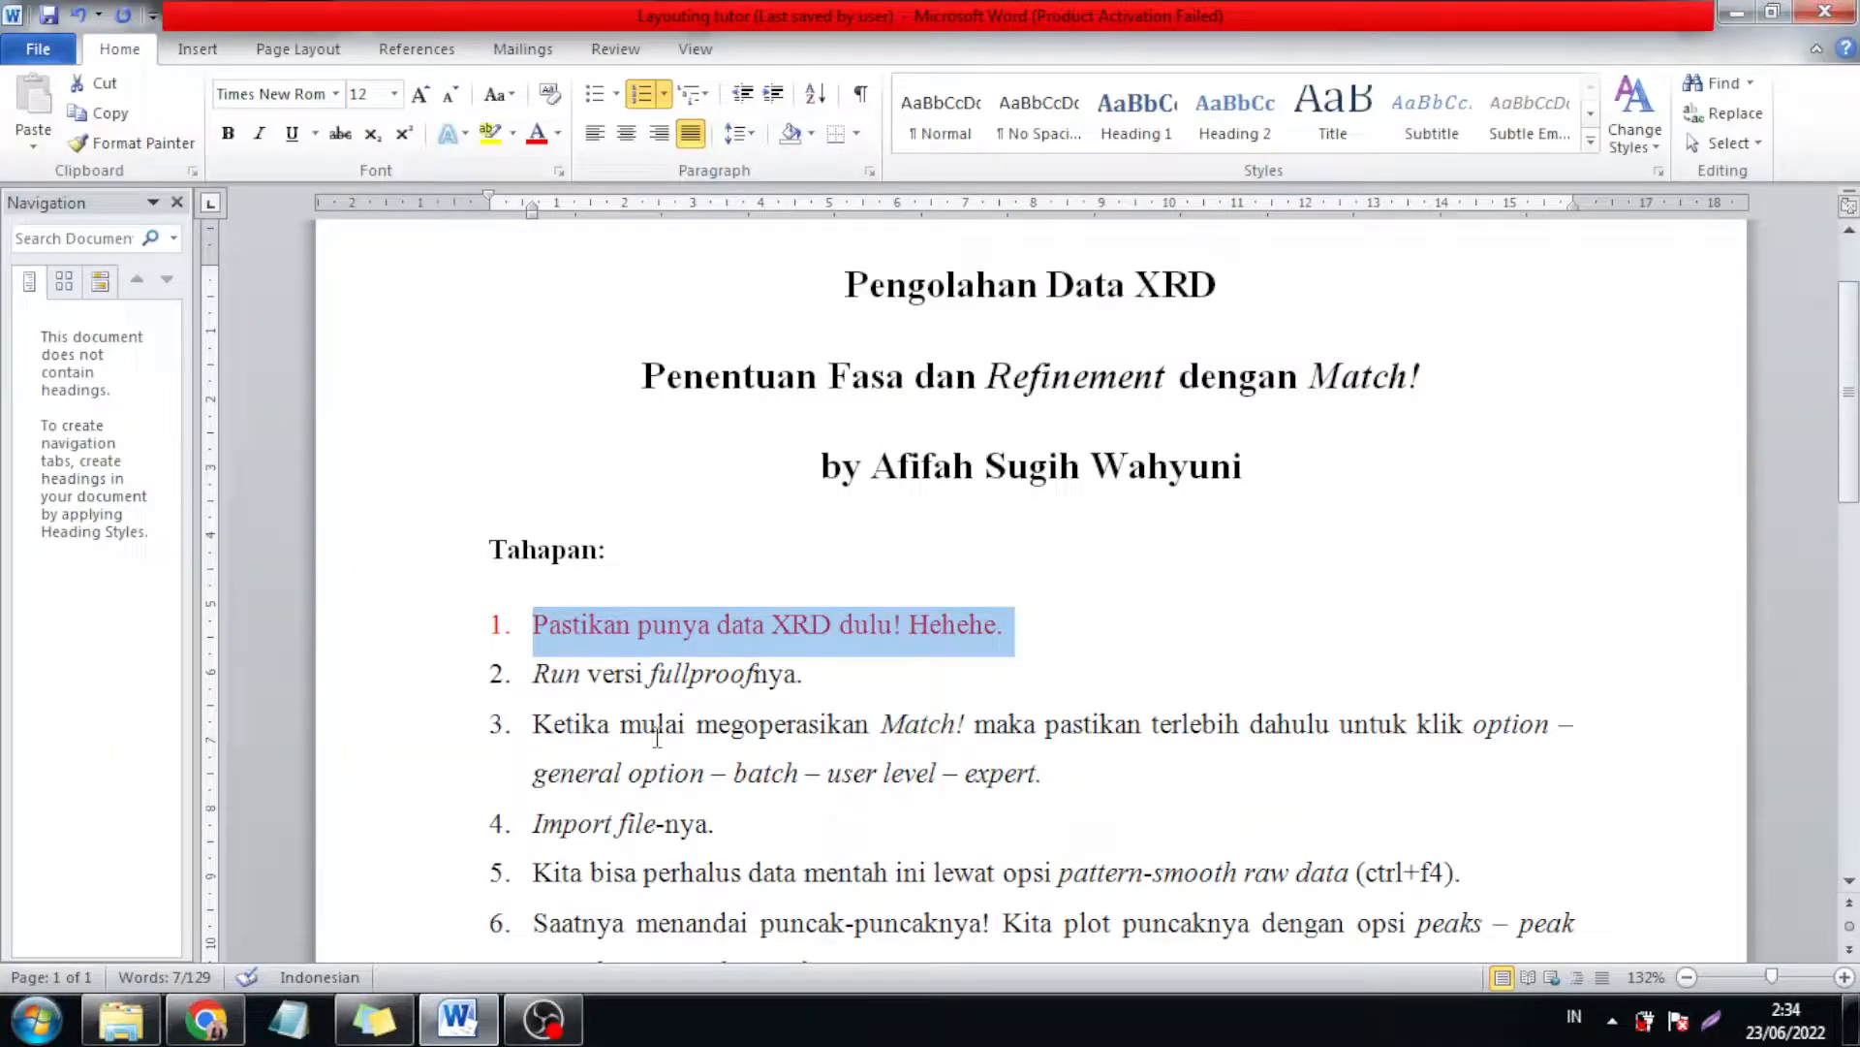
left_click_drag(809, 678, 531, 697)
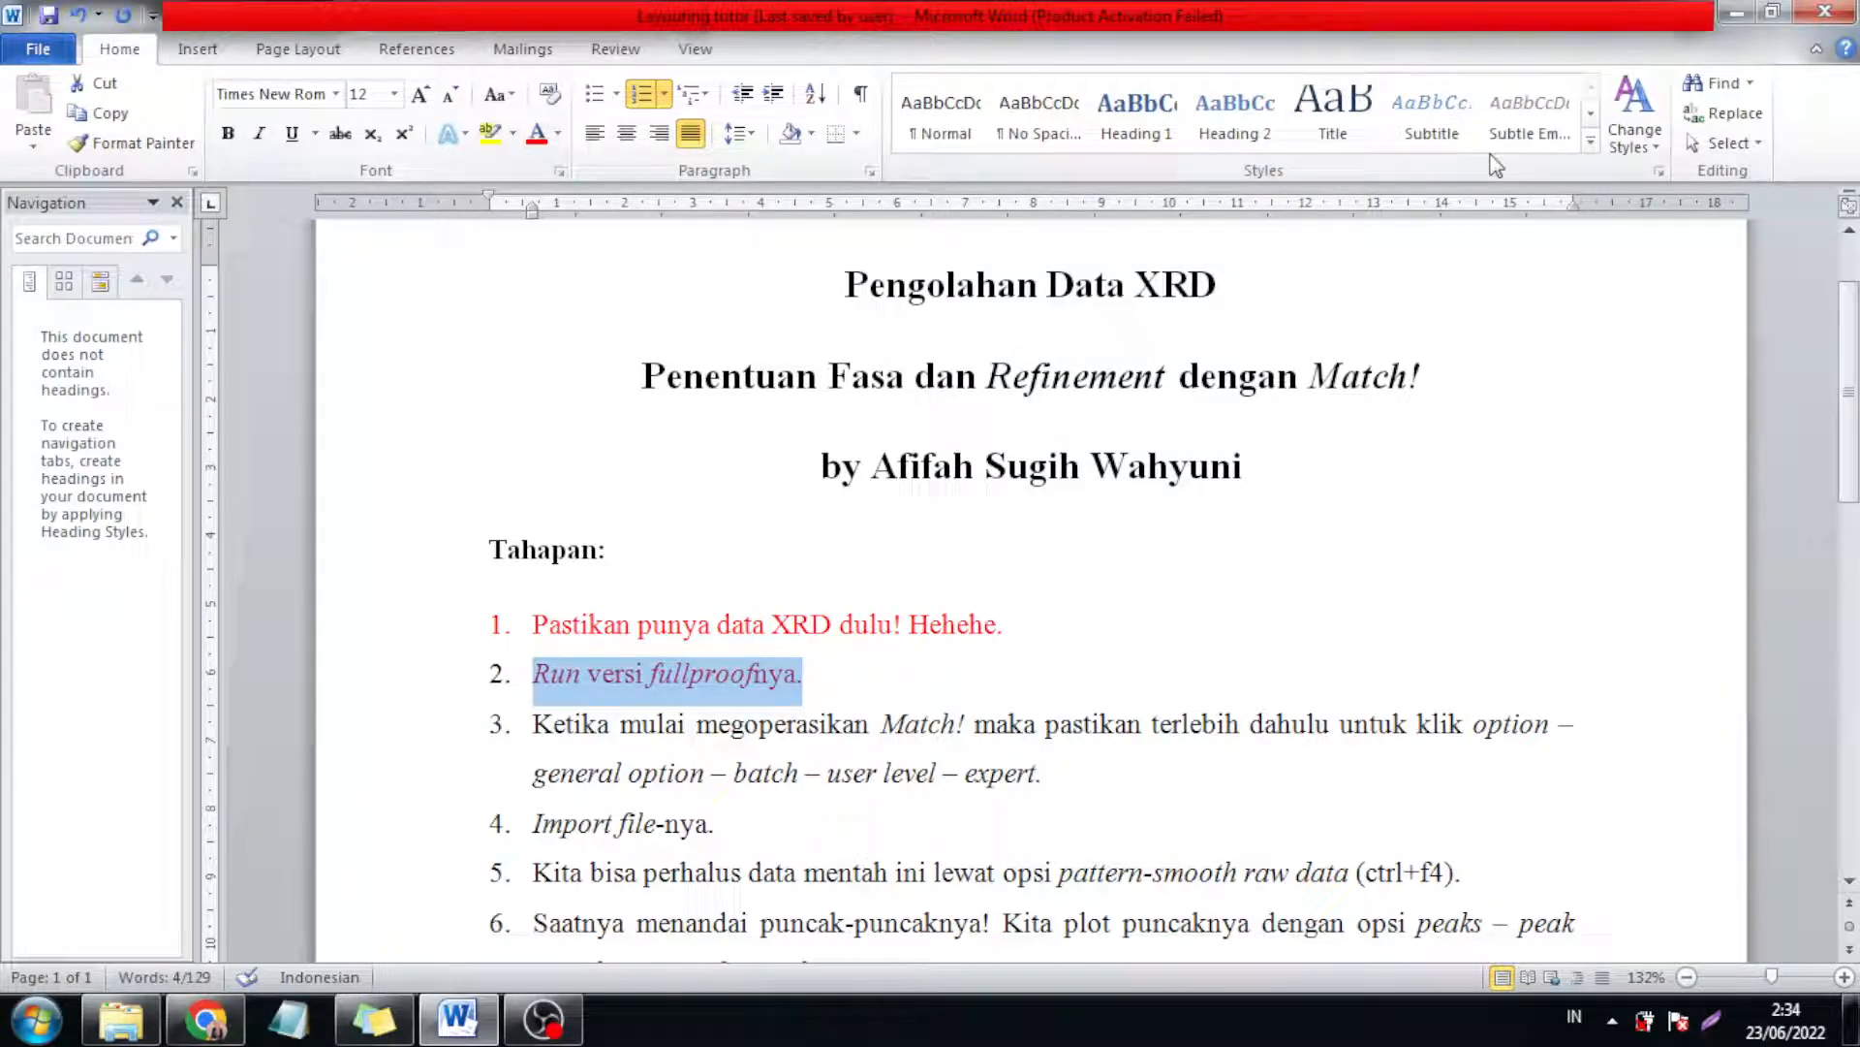
- Minimise the open windows to reach the desktop and launch the FullProf Suite ToolBar
left_click(1734, 13)
left_click(1735, 13)
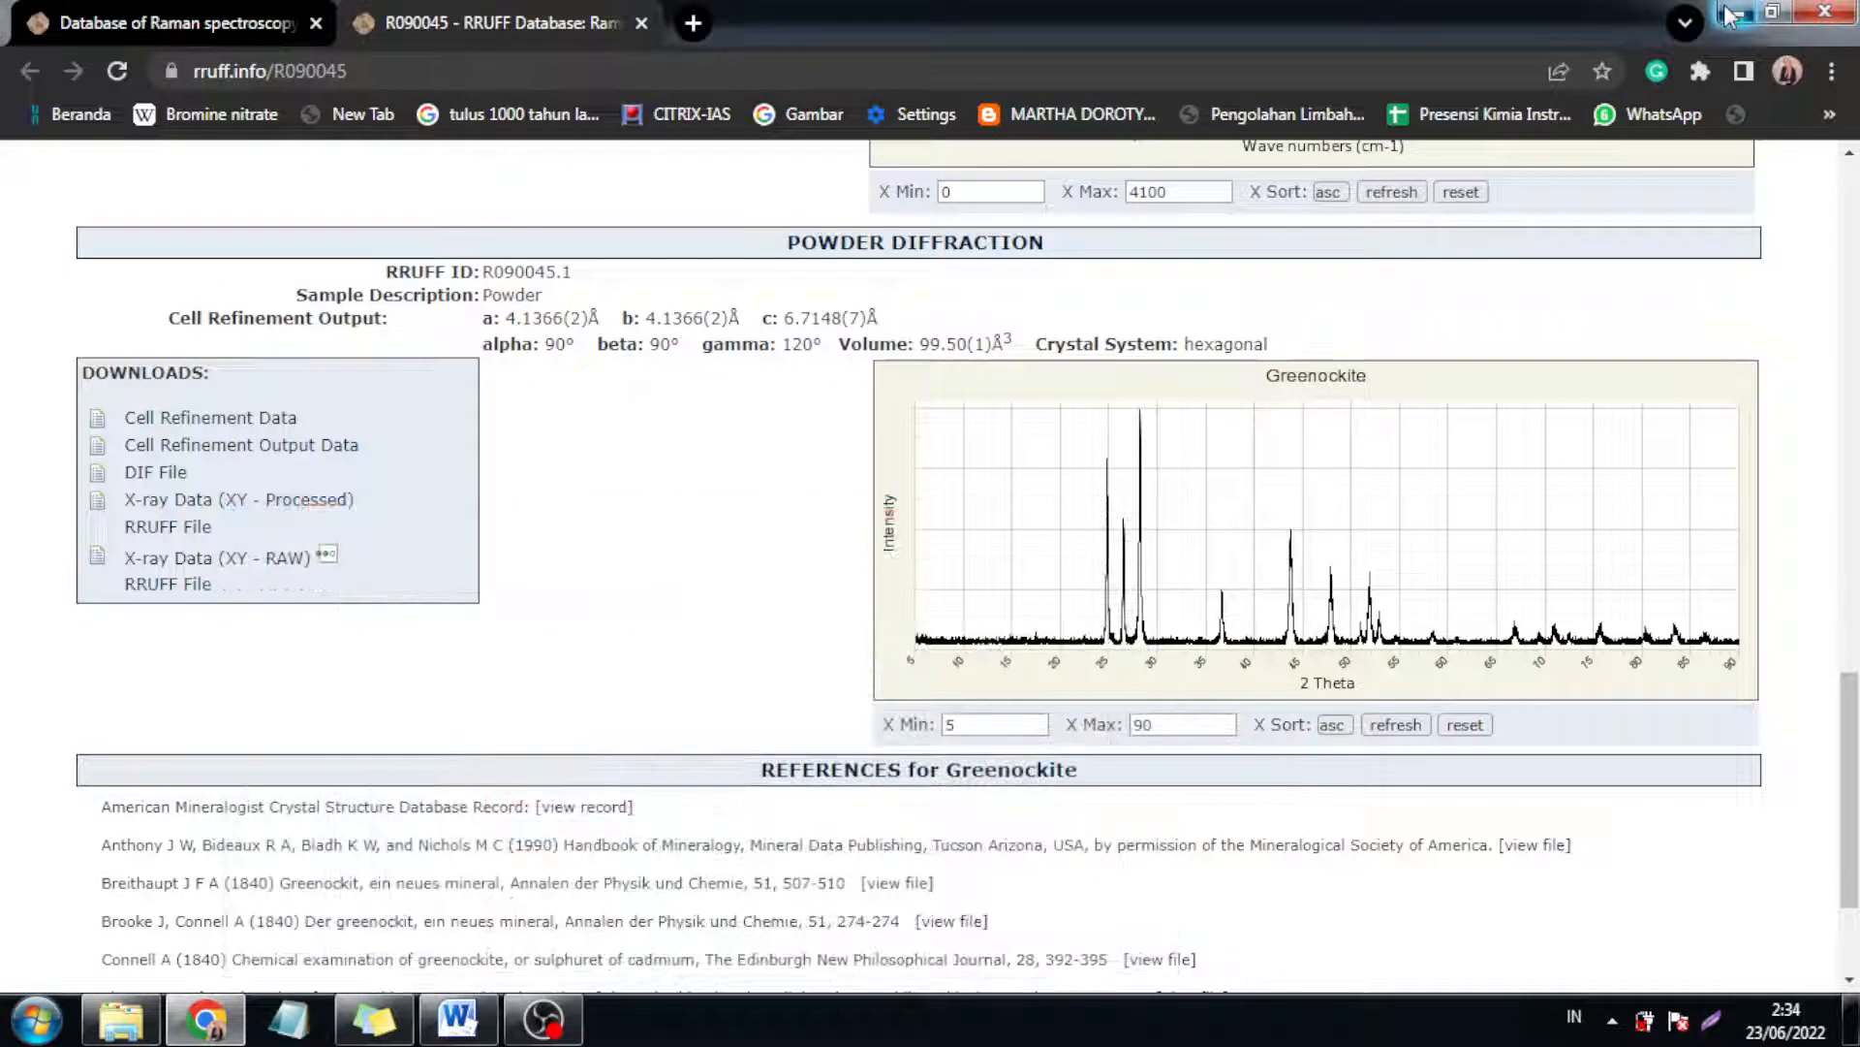
left_click(1734, 9)
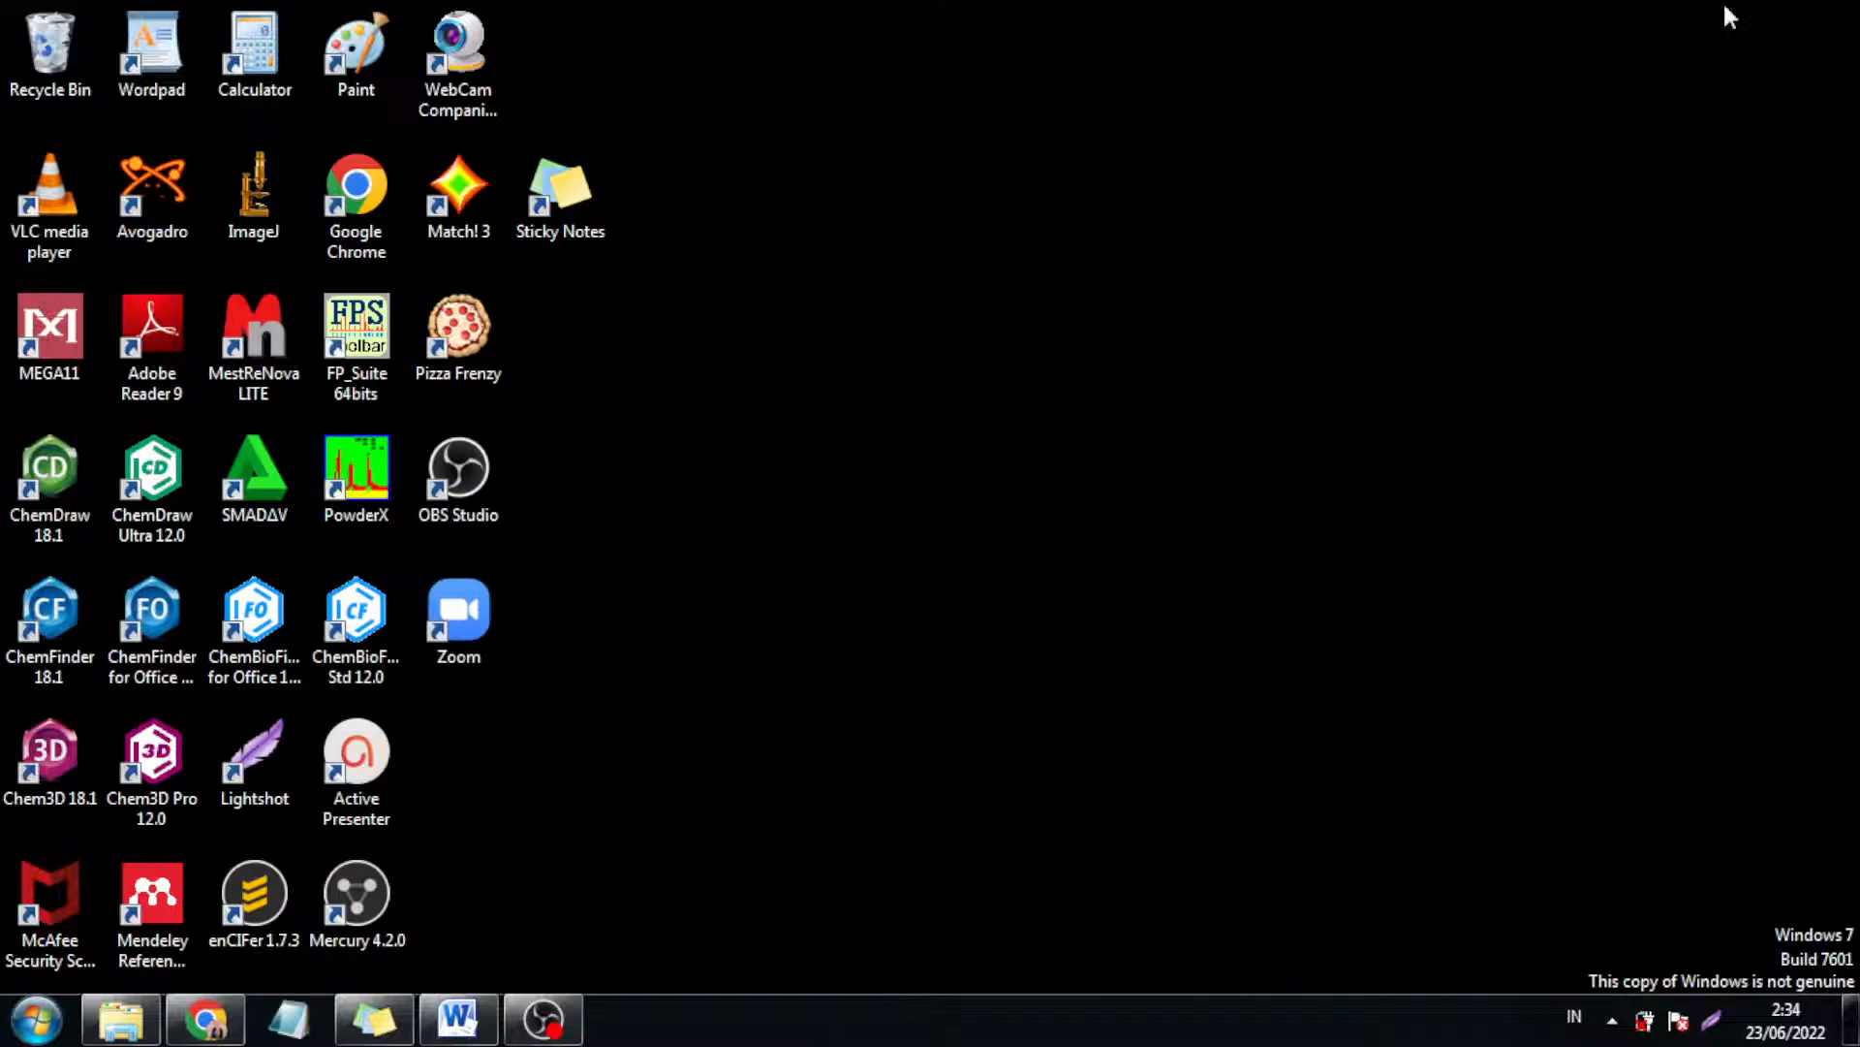
double_click(362, 347)
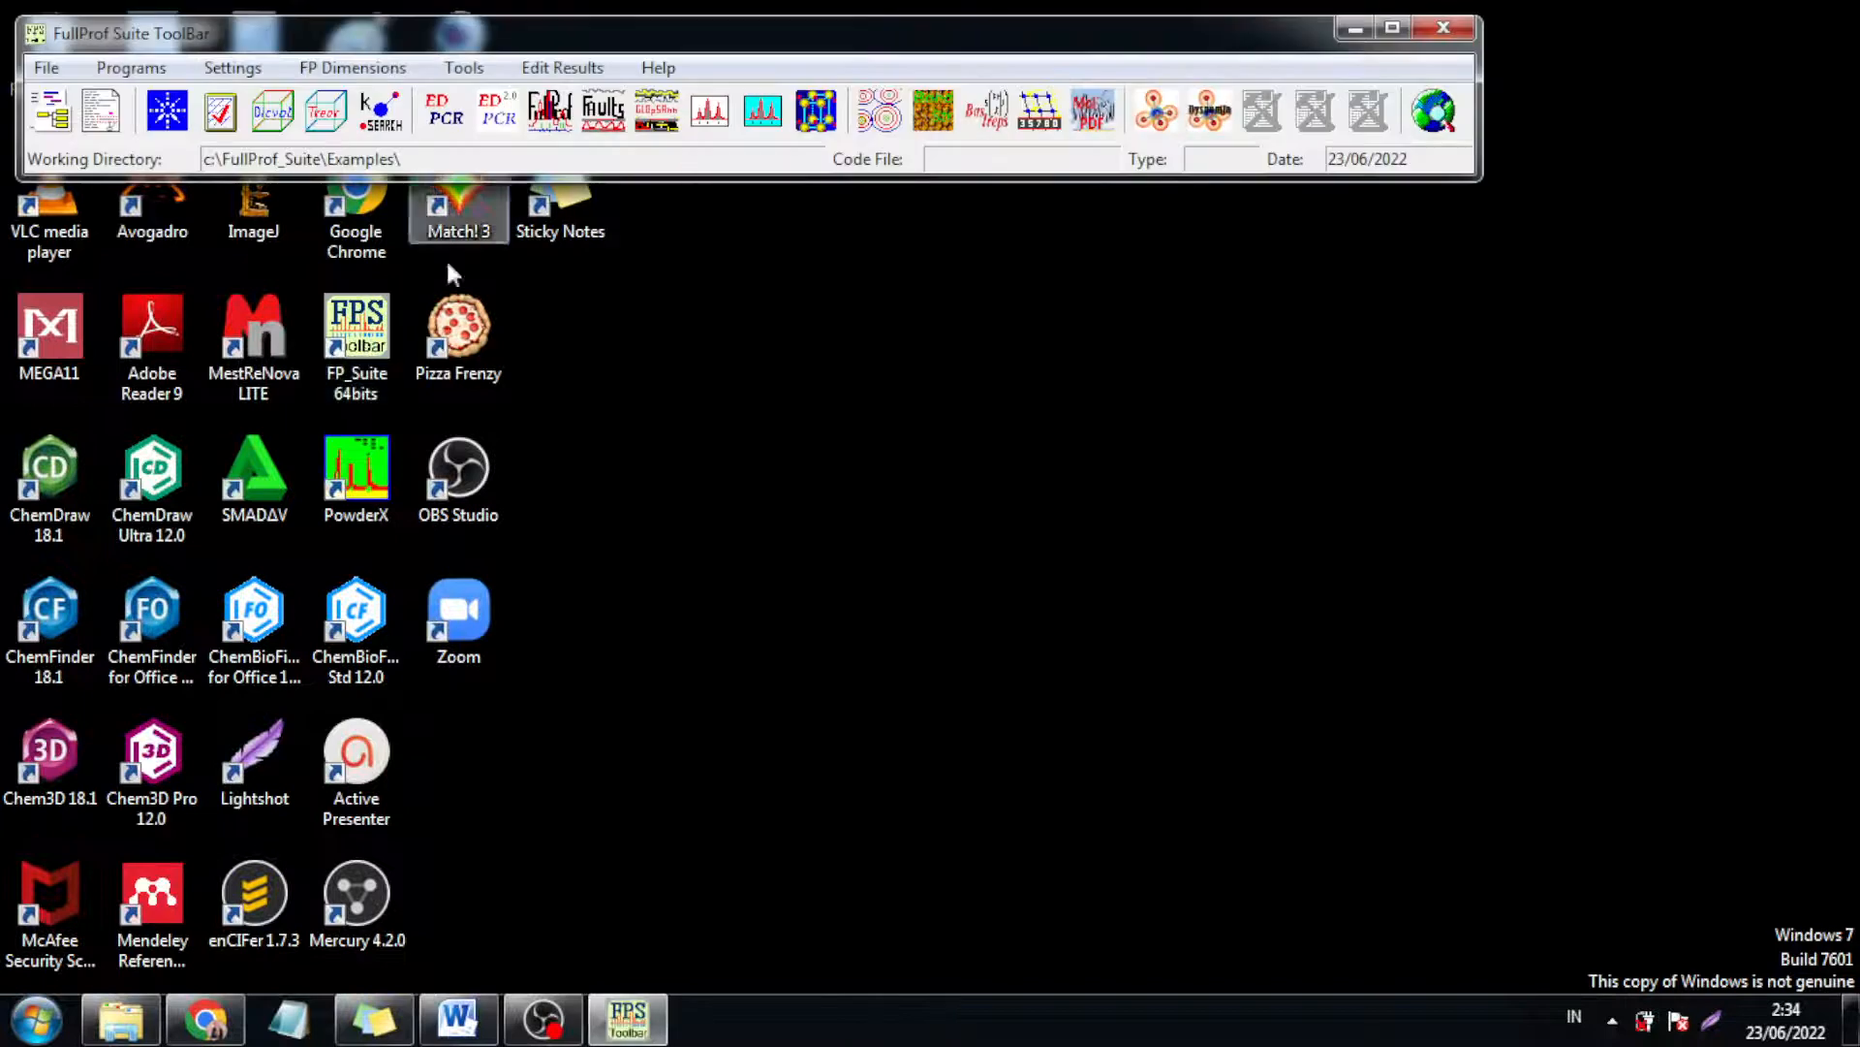
left_click(1383, 35)
left_click(1770, 14)
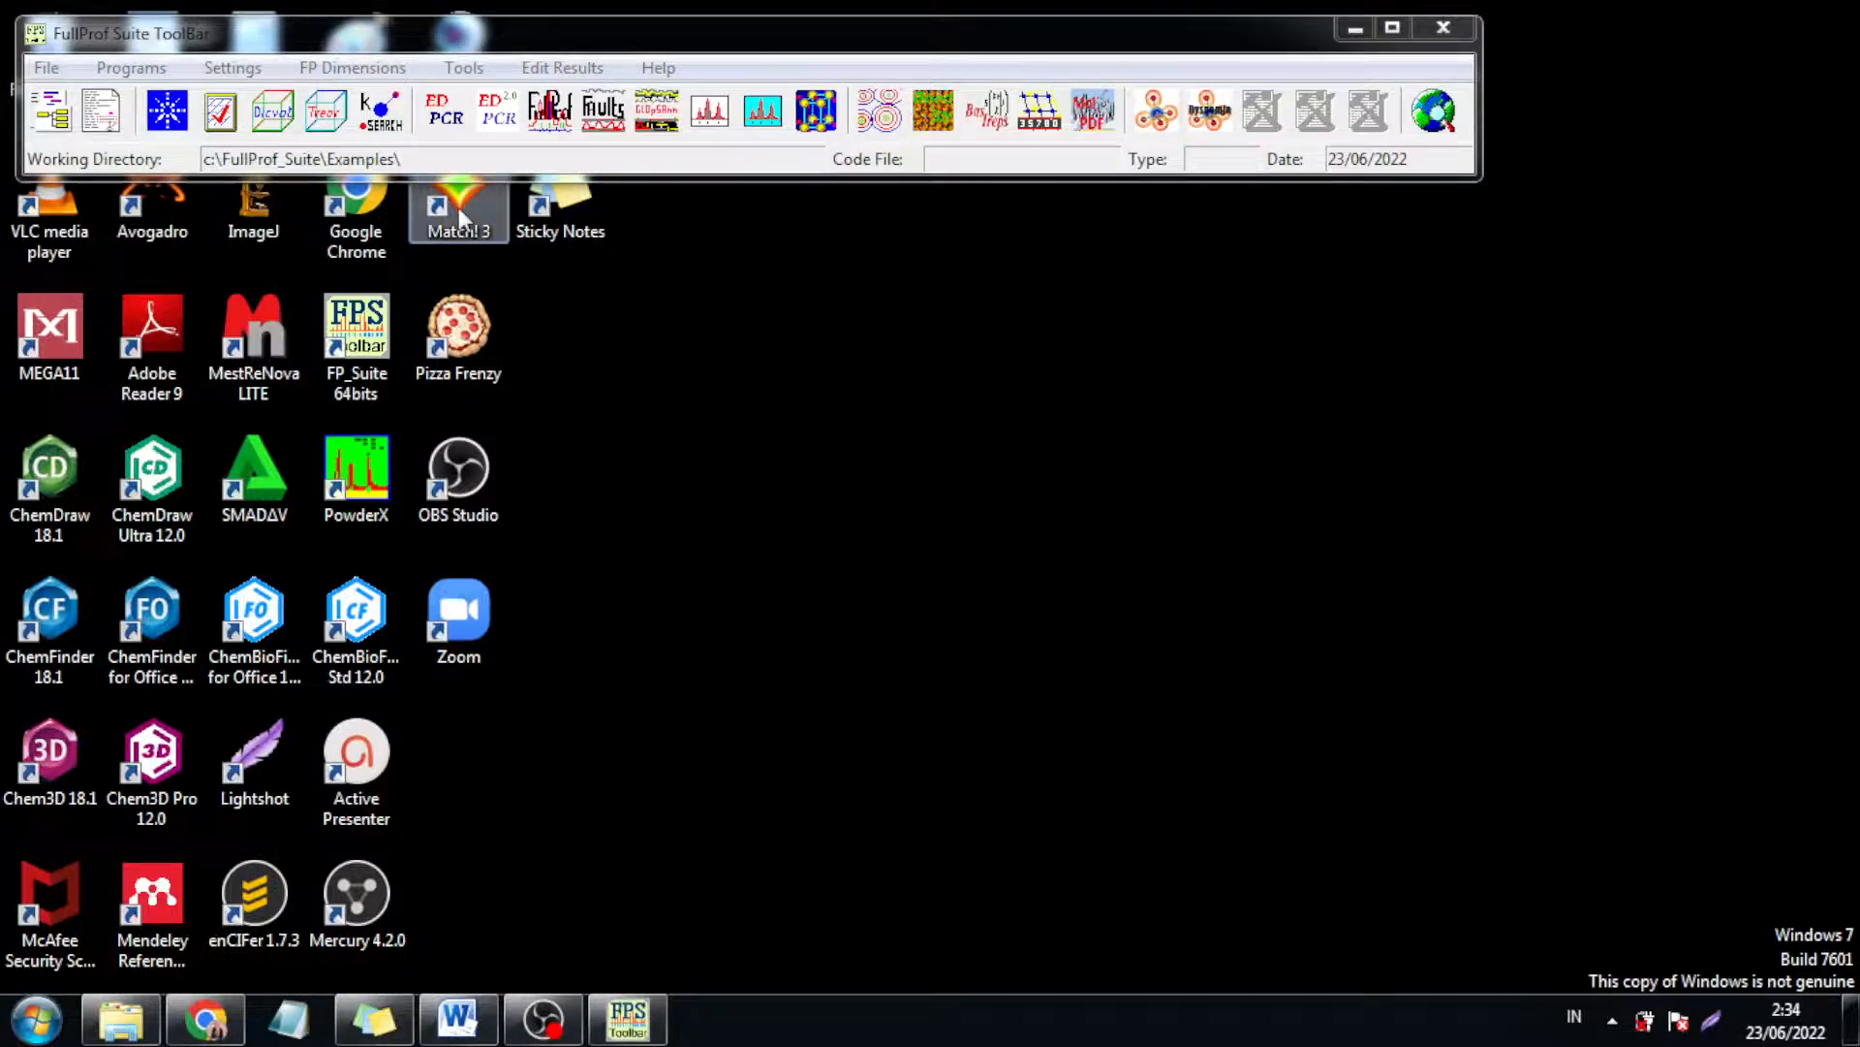
- Launch Match! 3 from the desktop, leaving the file import without opening anything
mouse_move(460, 225)
left_mouse_down()
mouse_move(514, 296)
mouse_move(469, 234)
left_mouse_up()
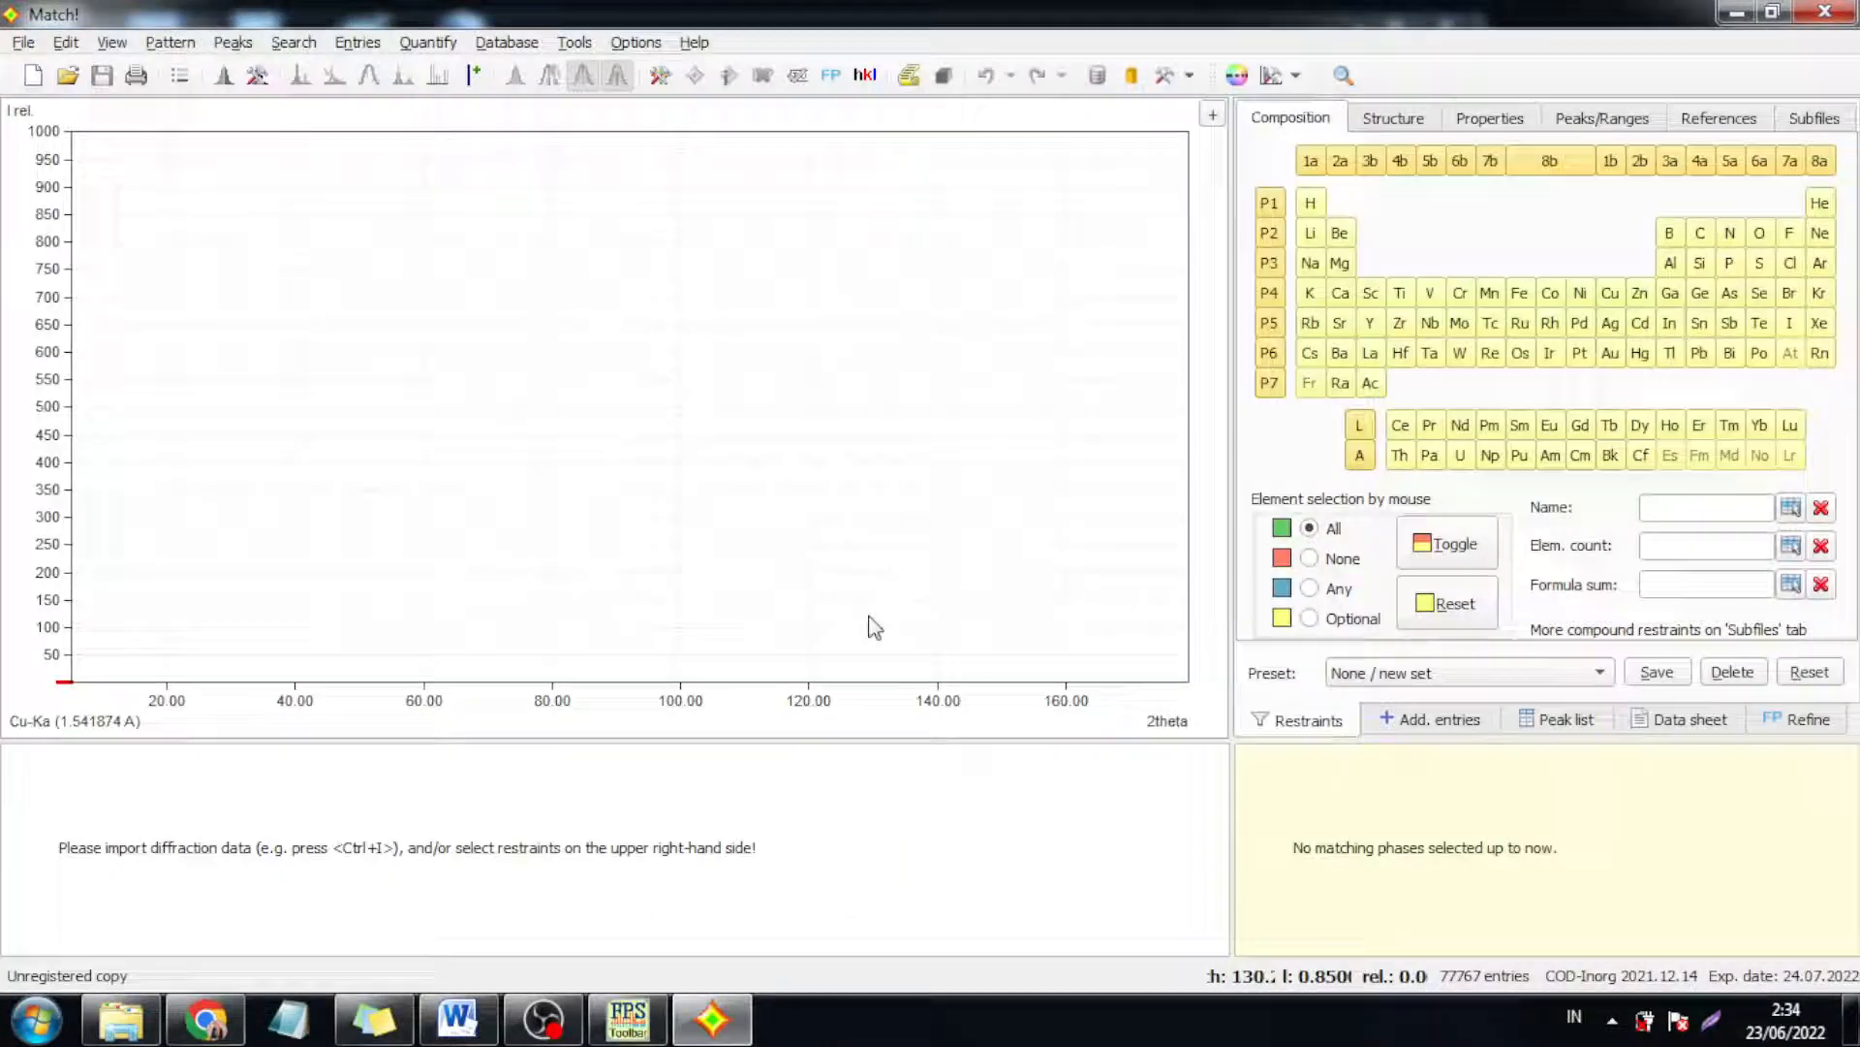
key("ctrl+i")
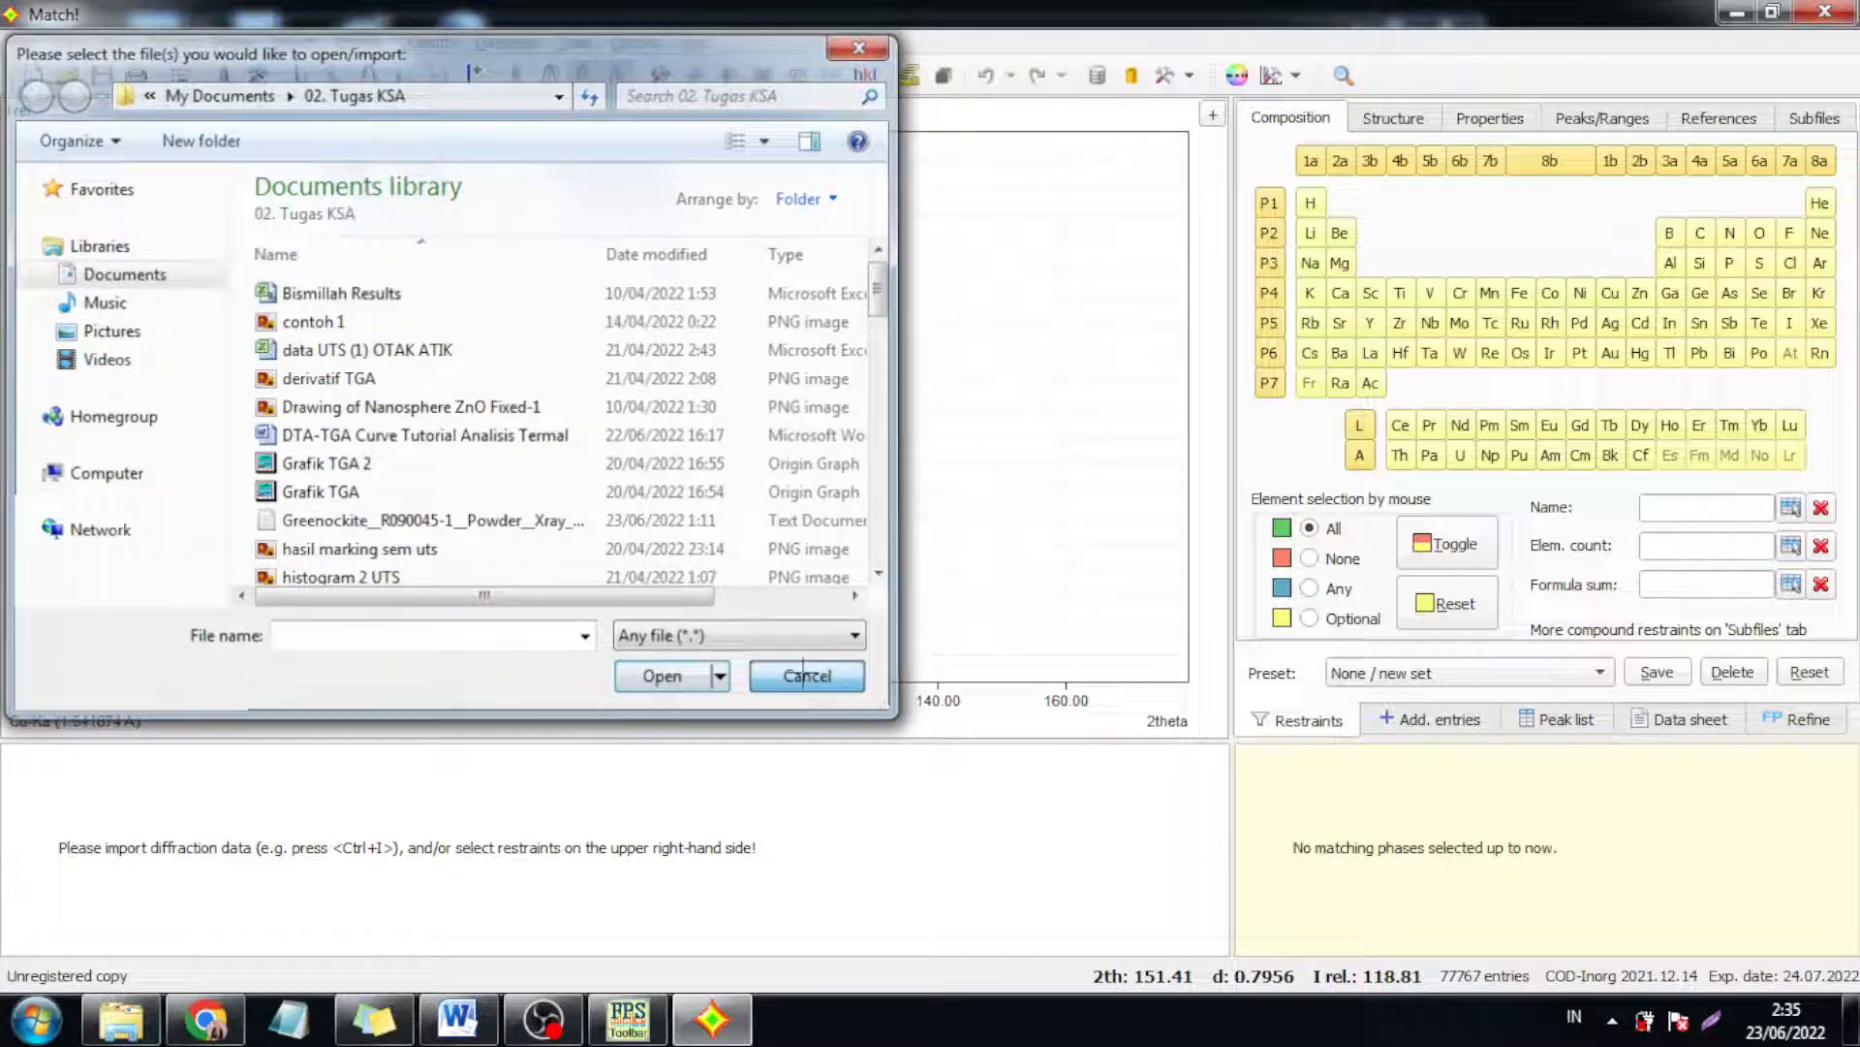
left_click(804, 676)
- Switch to the Word document and colour the whole text of the third Tahapan item red
left_click(458, 1020)
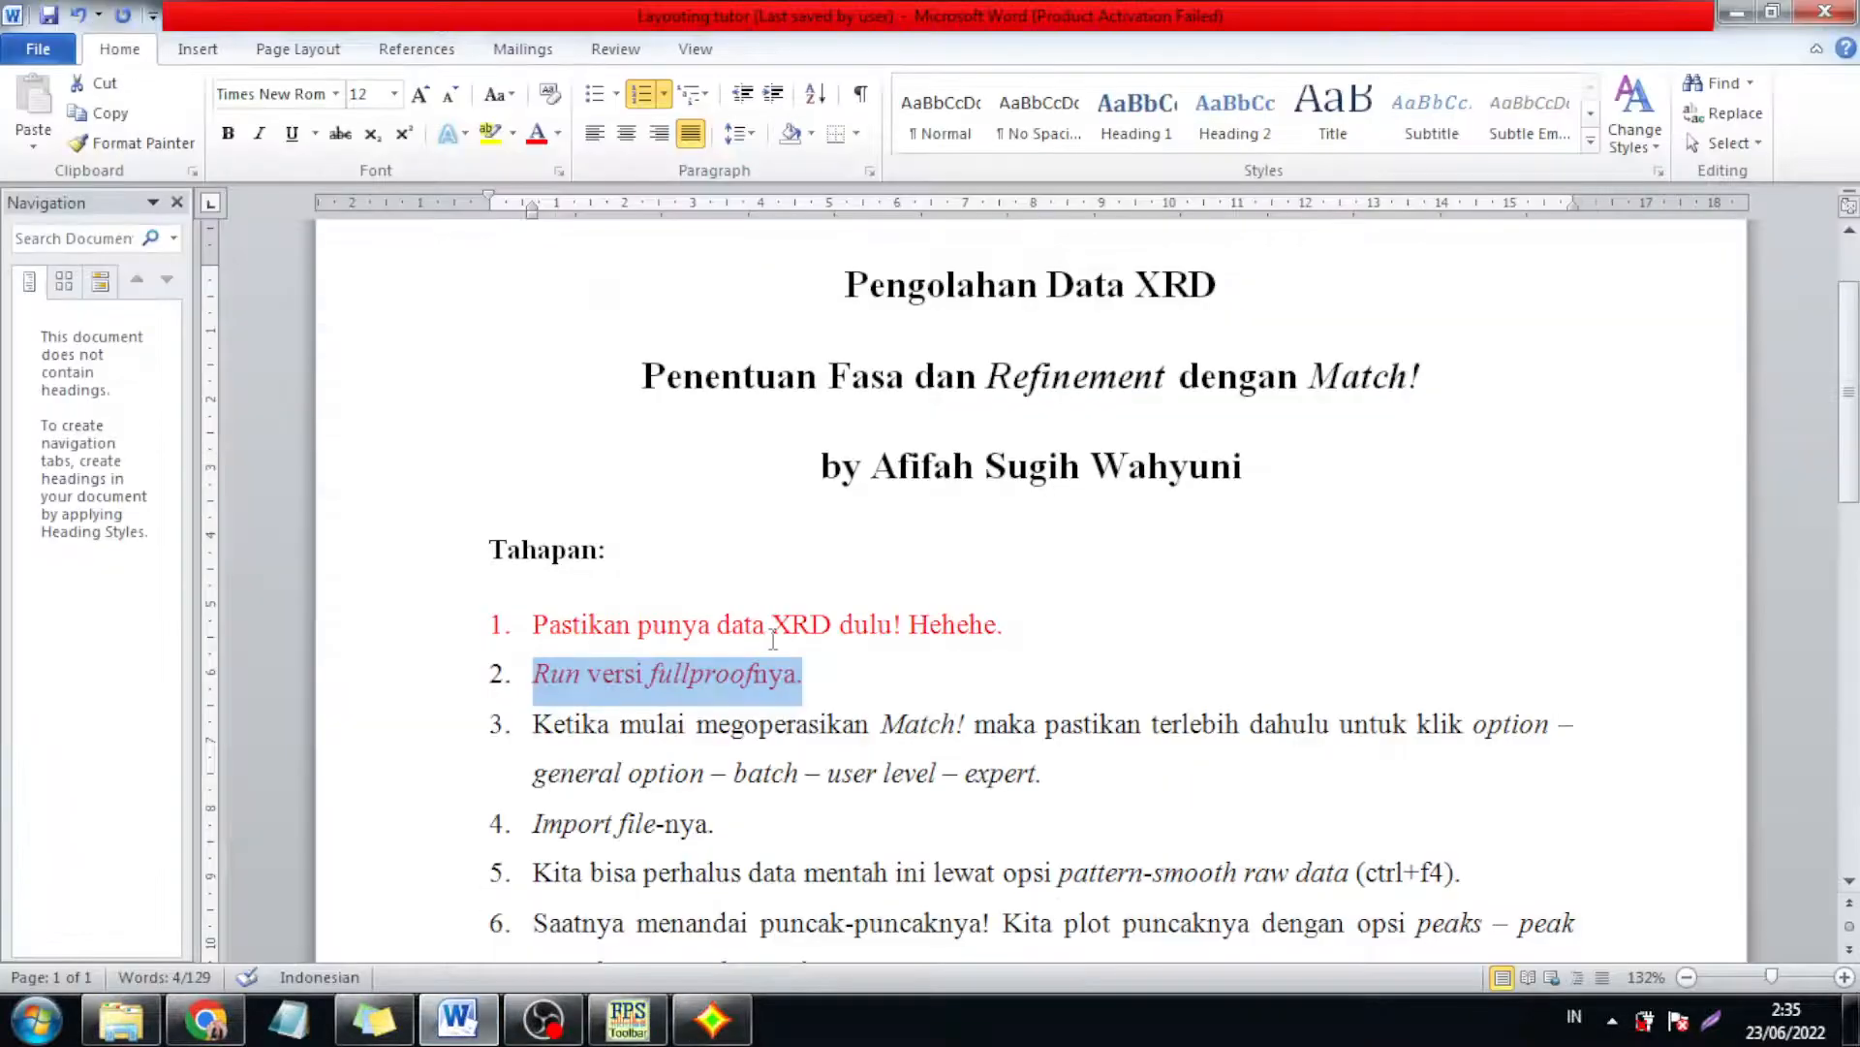
left_click_drag(535, 714, 998, 787)
left_click_drag(1025, 787, 1043, 787)
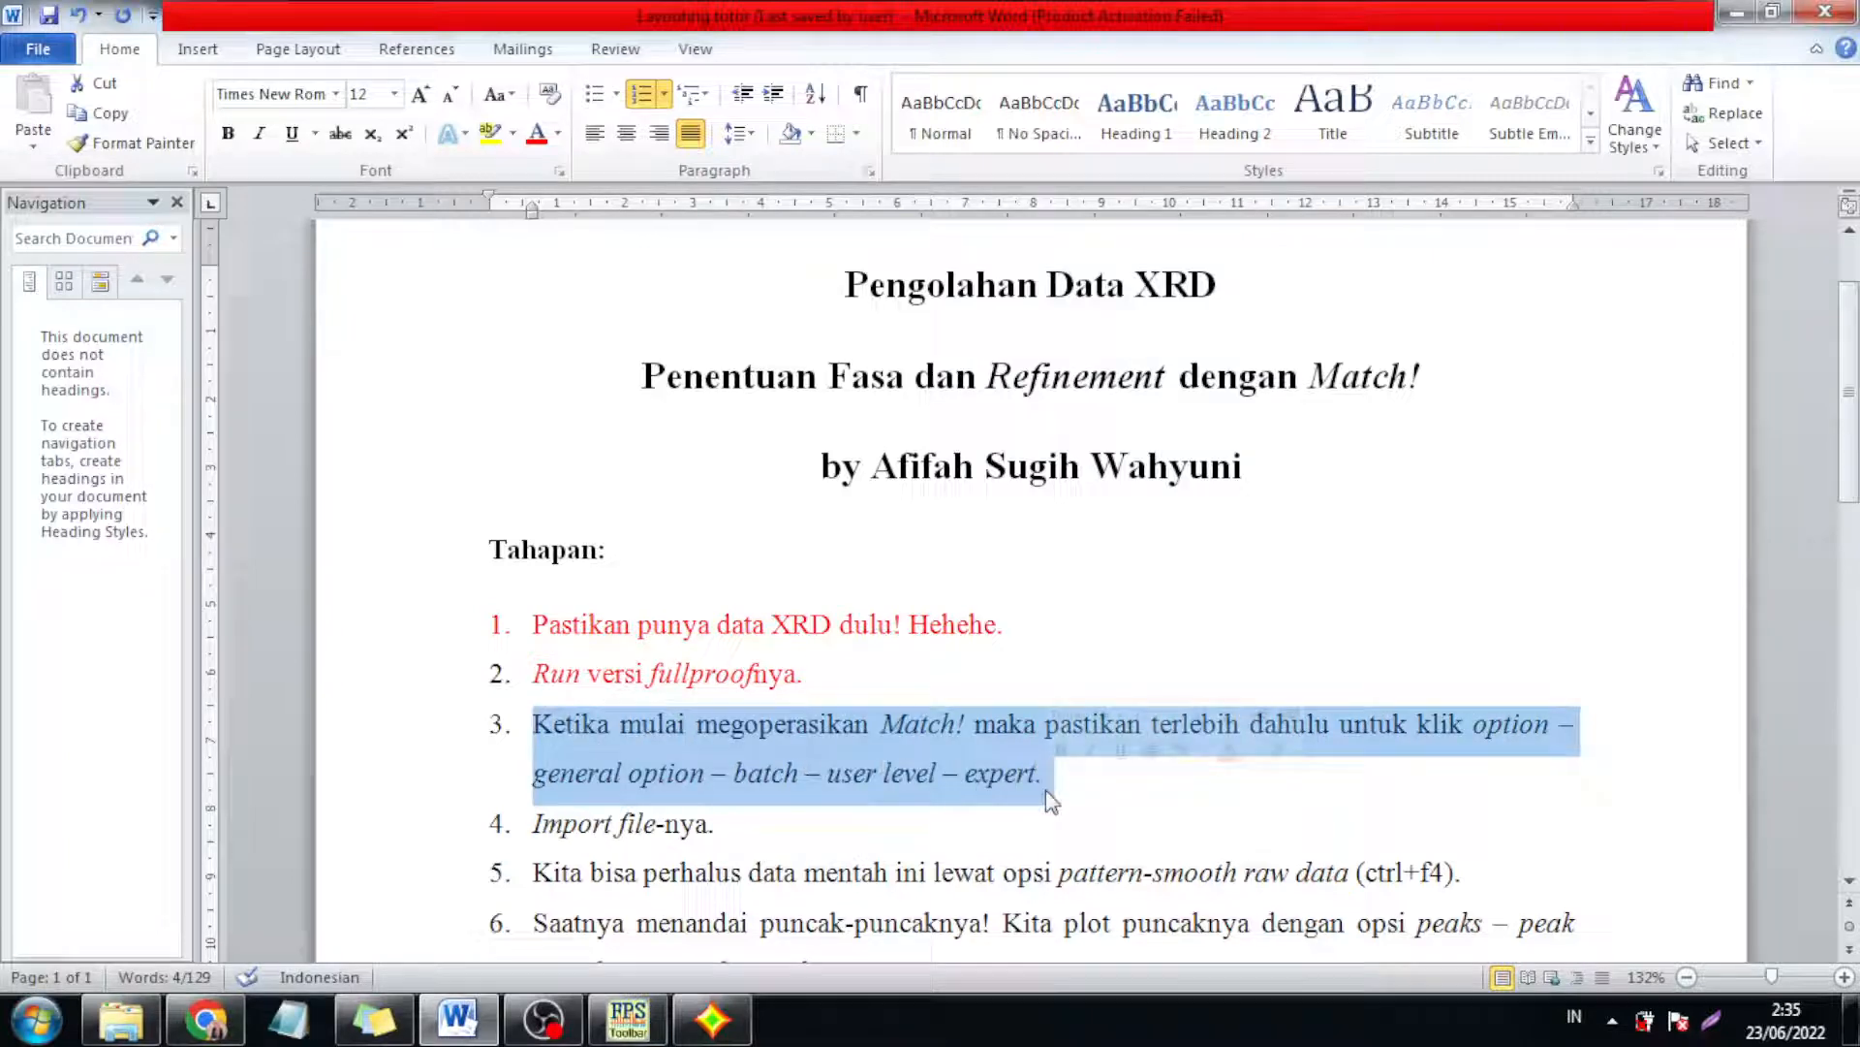
left_click(1044, 787)
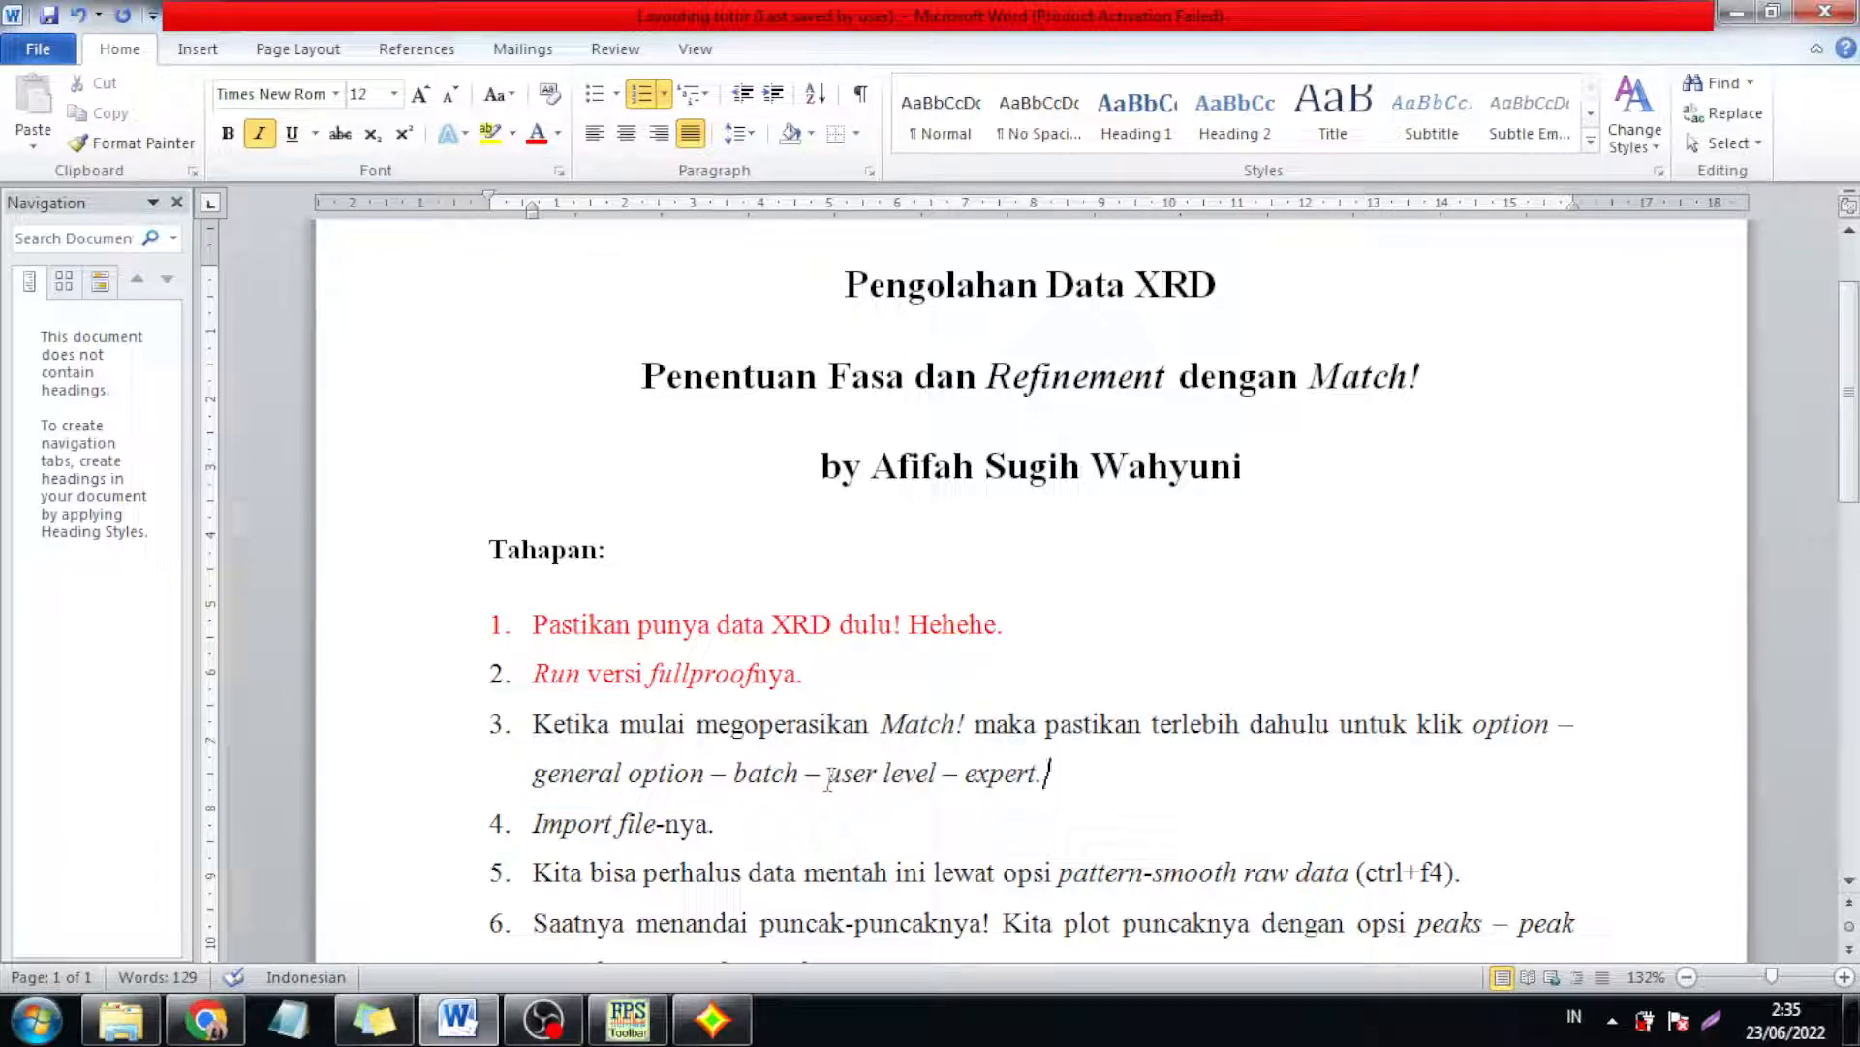
left_click_drag(830, 781, 942, 775)
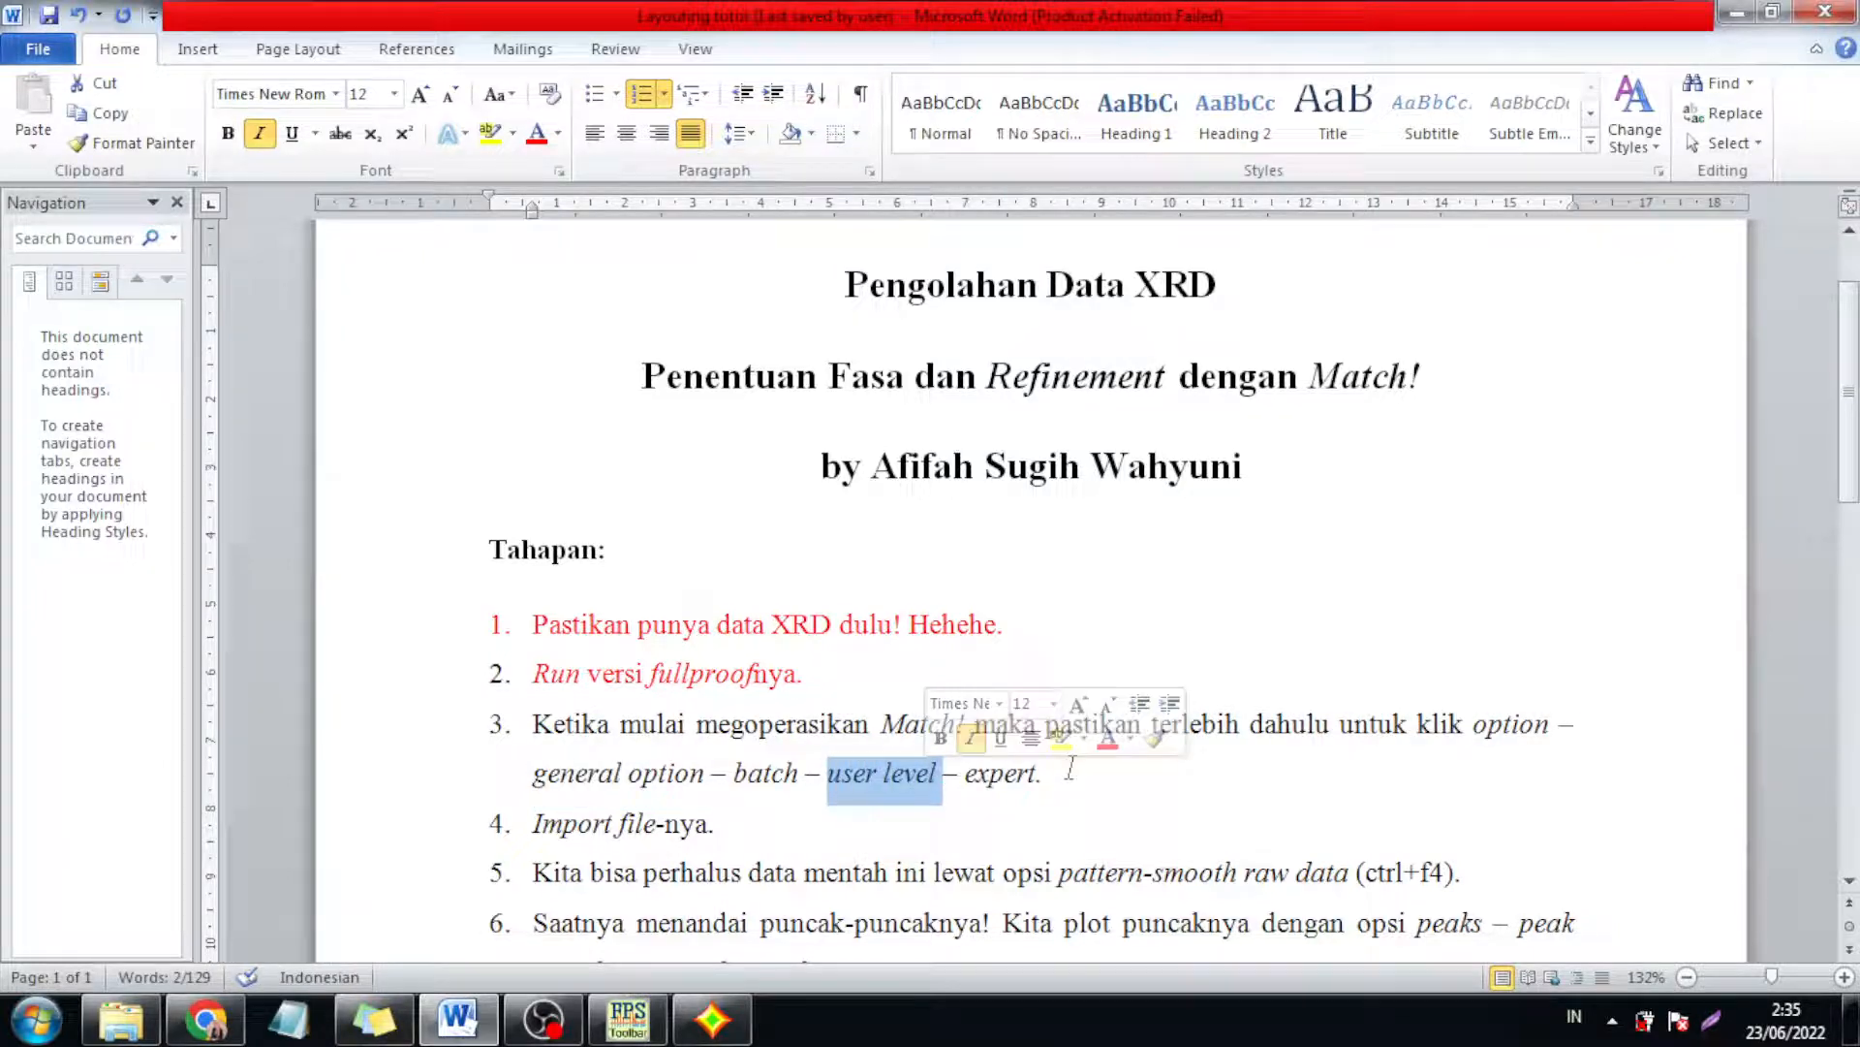
left_click_drag(1070, 771, 535, 722)
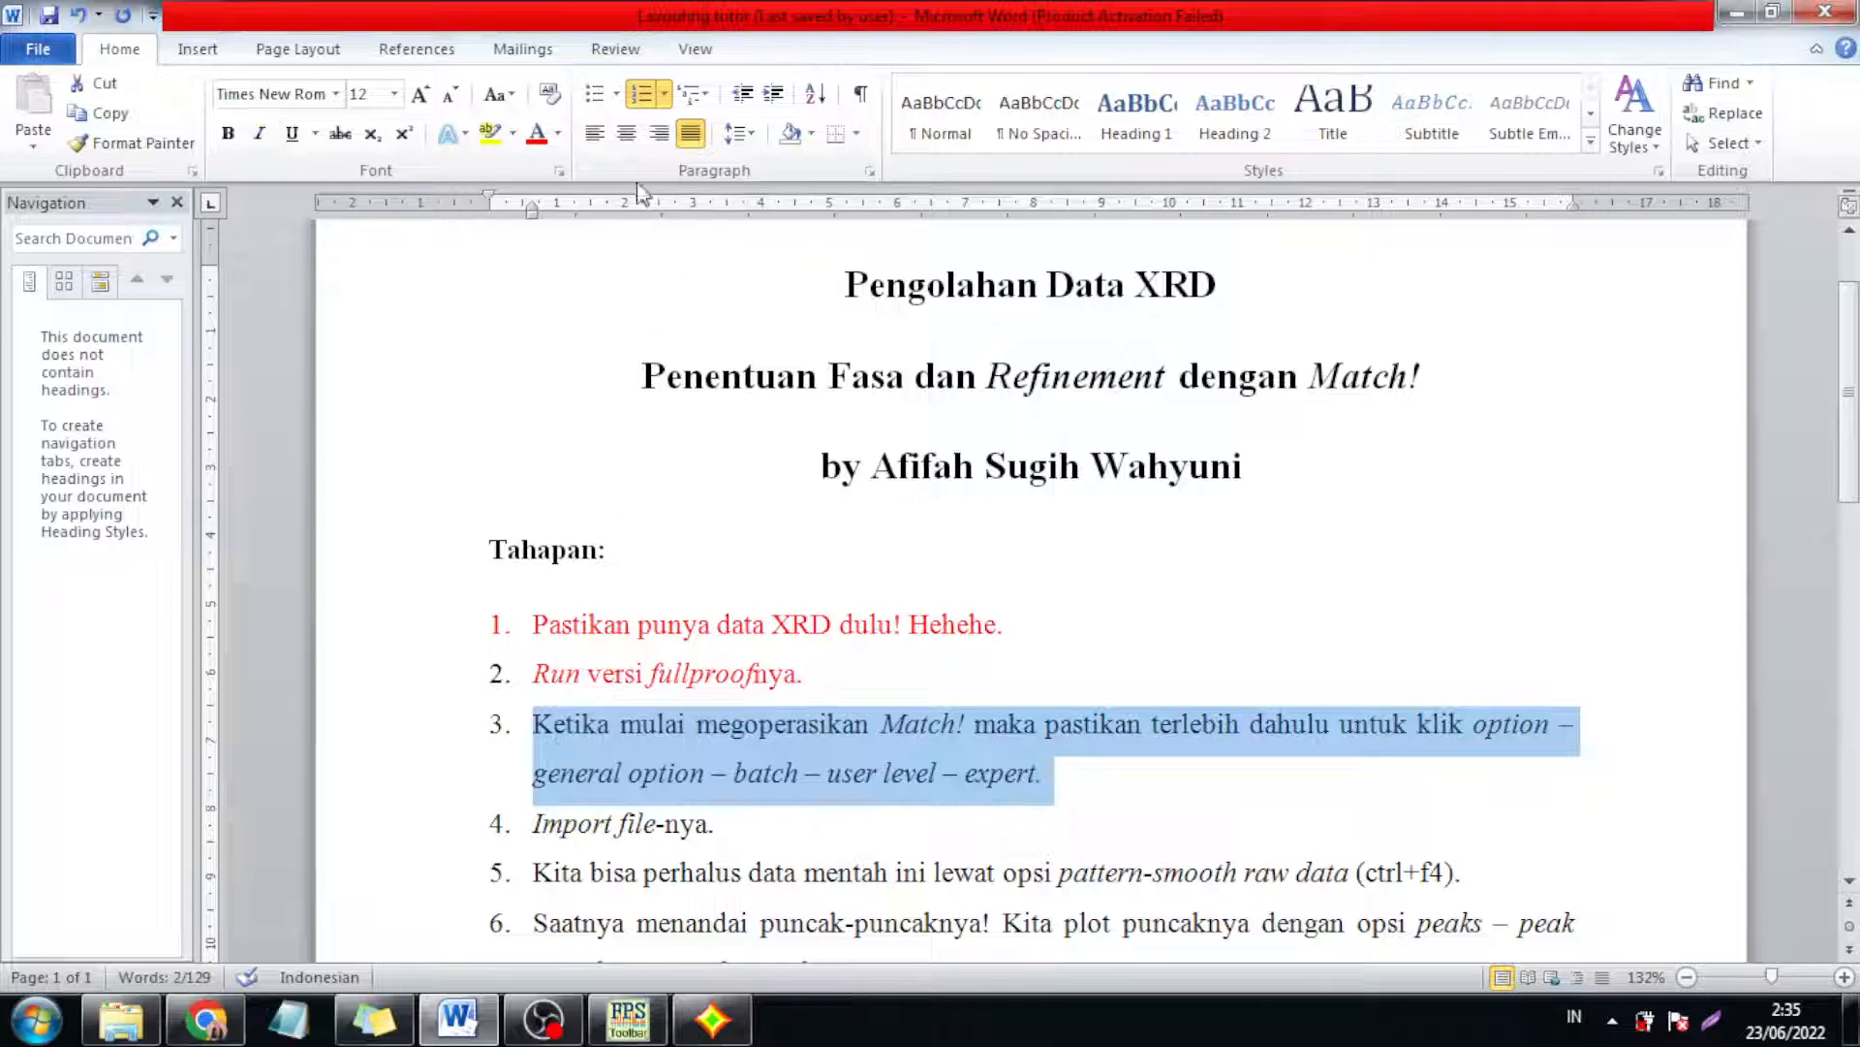
left_click(537, 132)
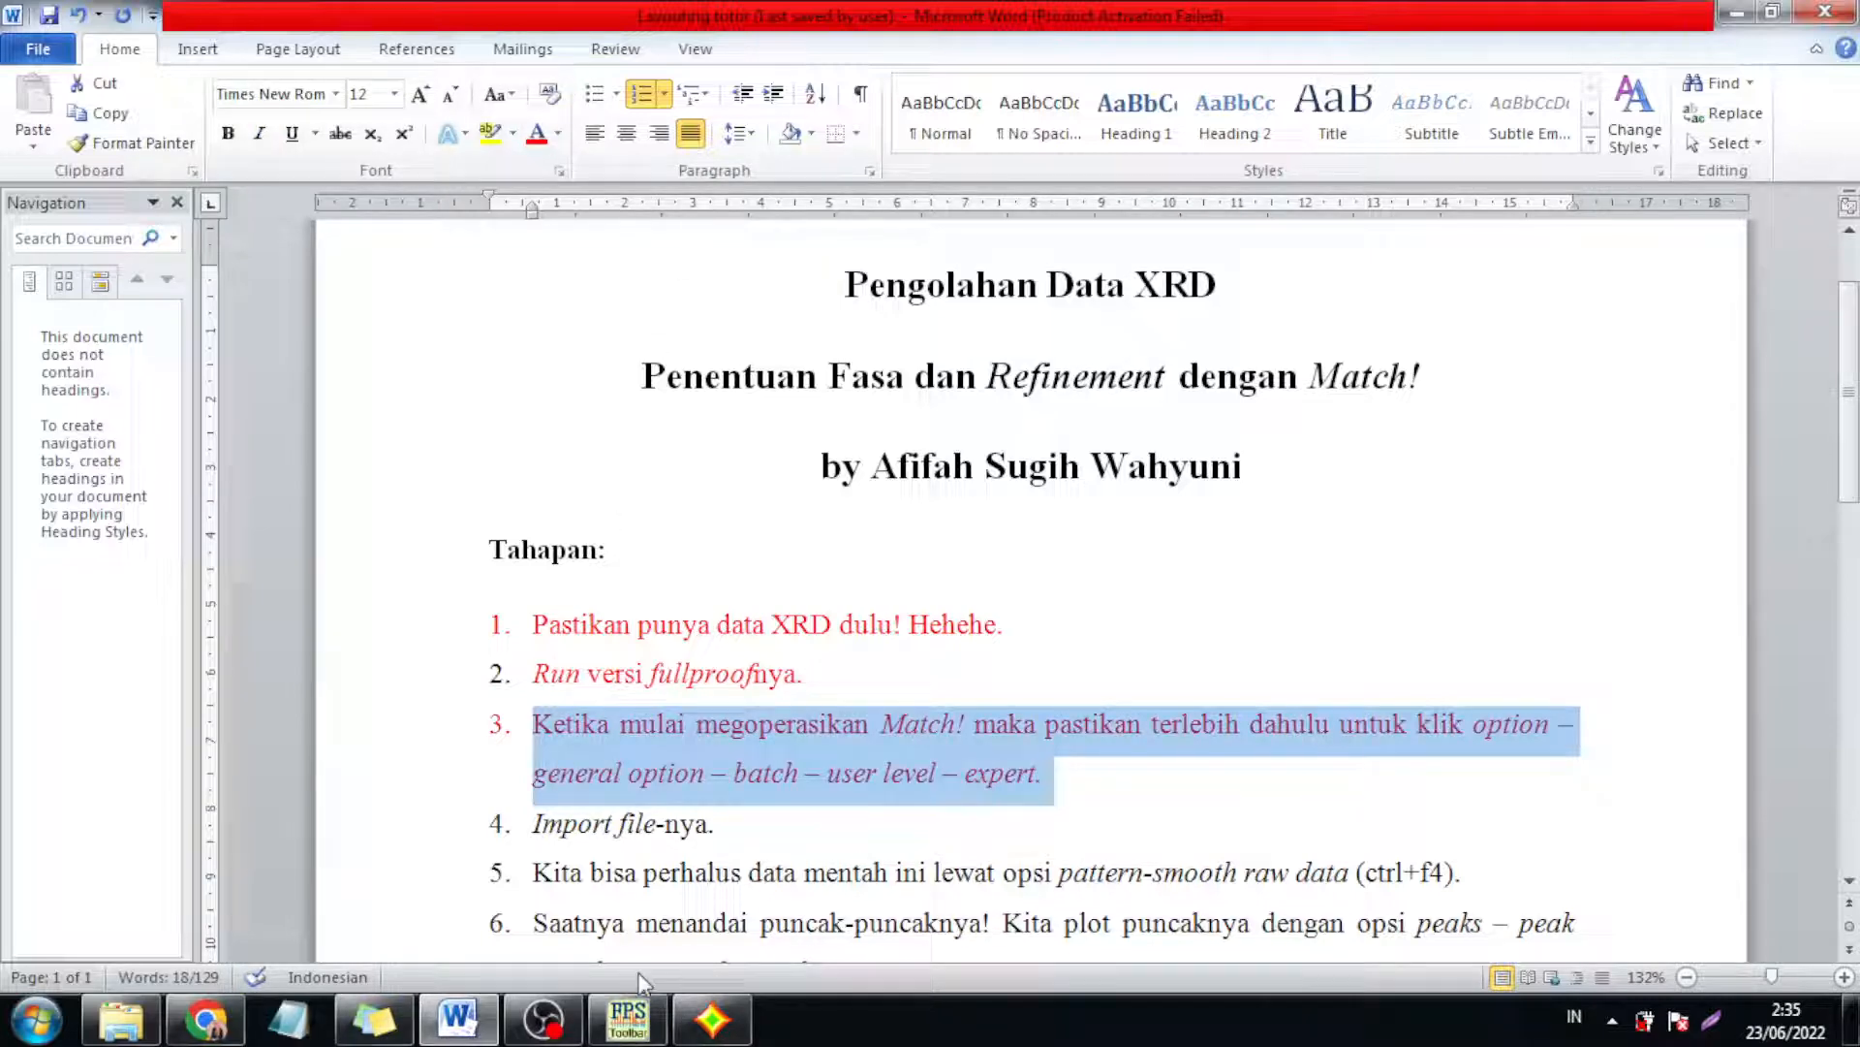
- Switch to Match! and set the batch user level to Expert in the general options, applying the change
left_click(712, 1018)
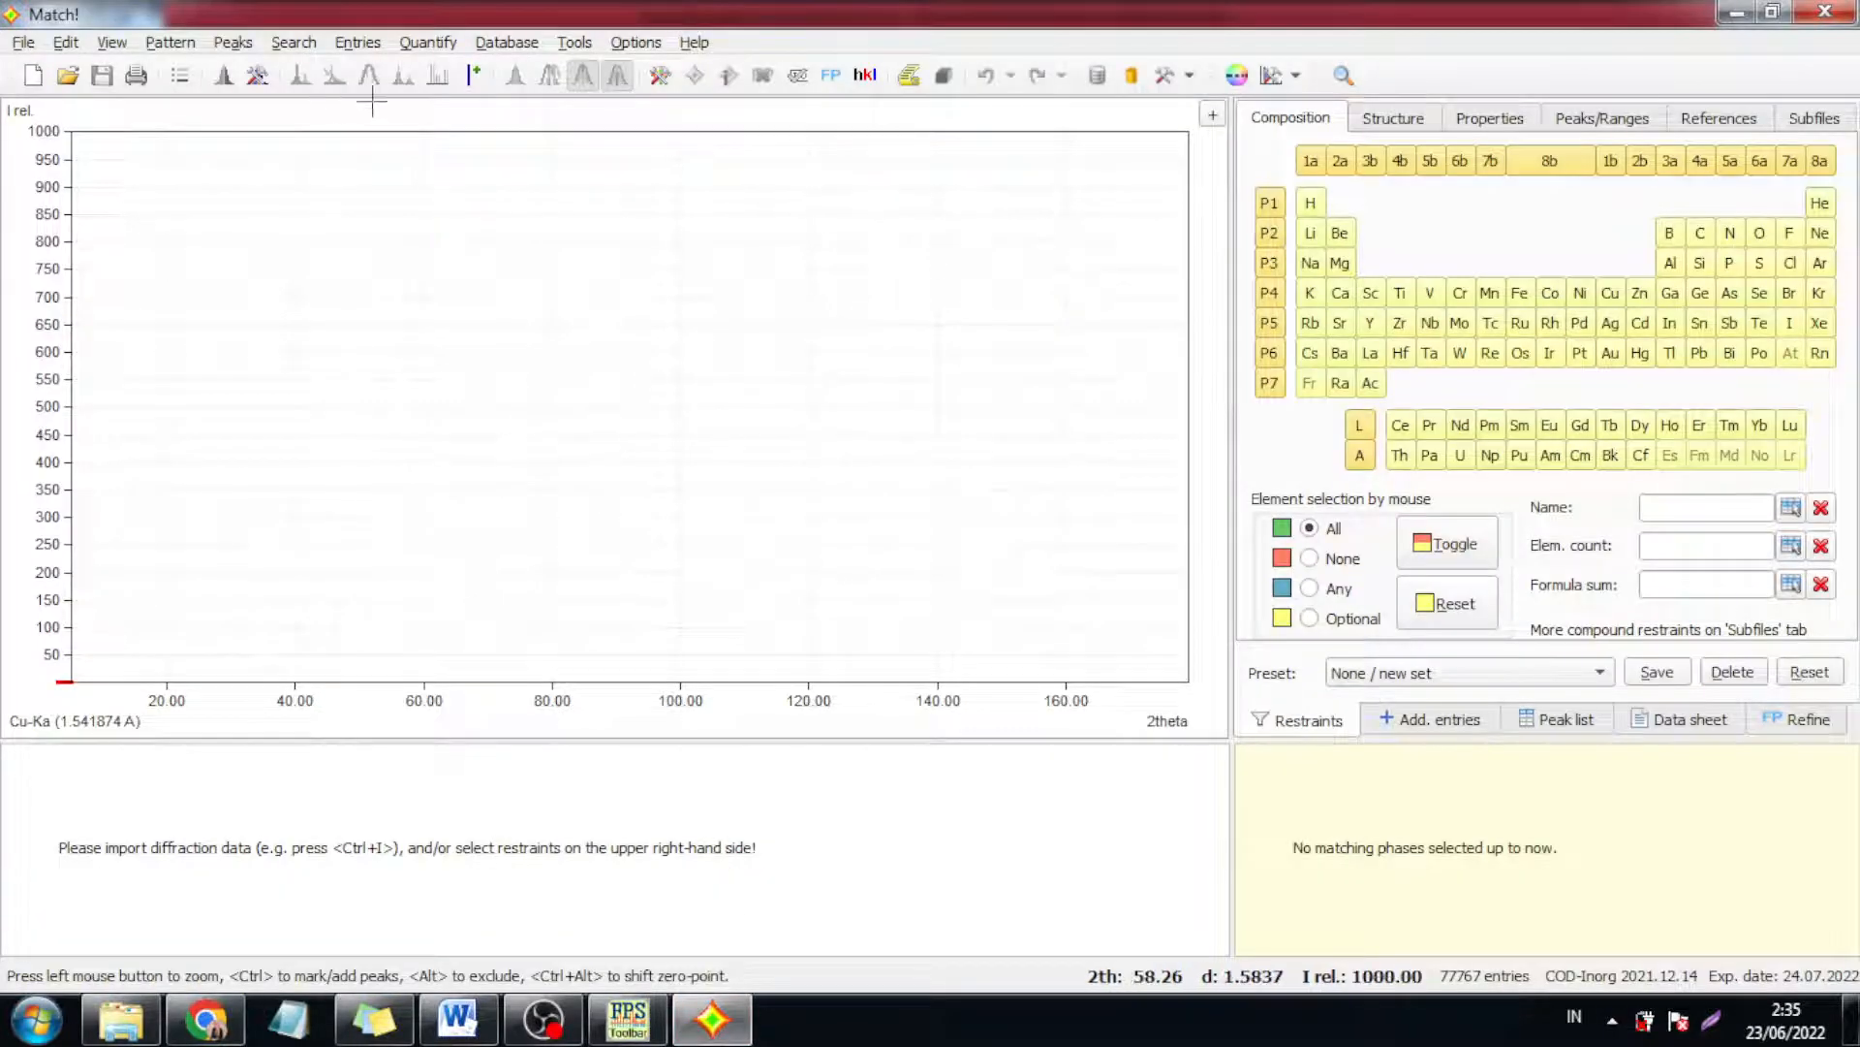
left_click(625, 43)
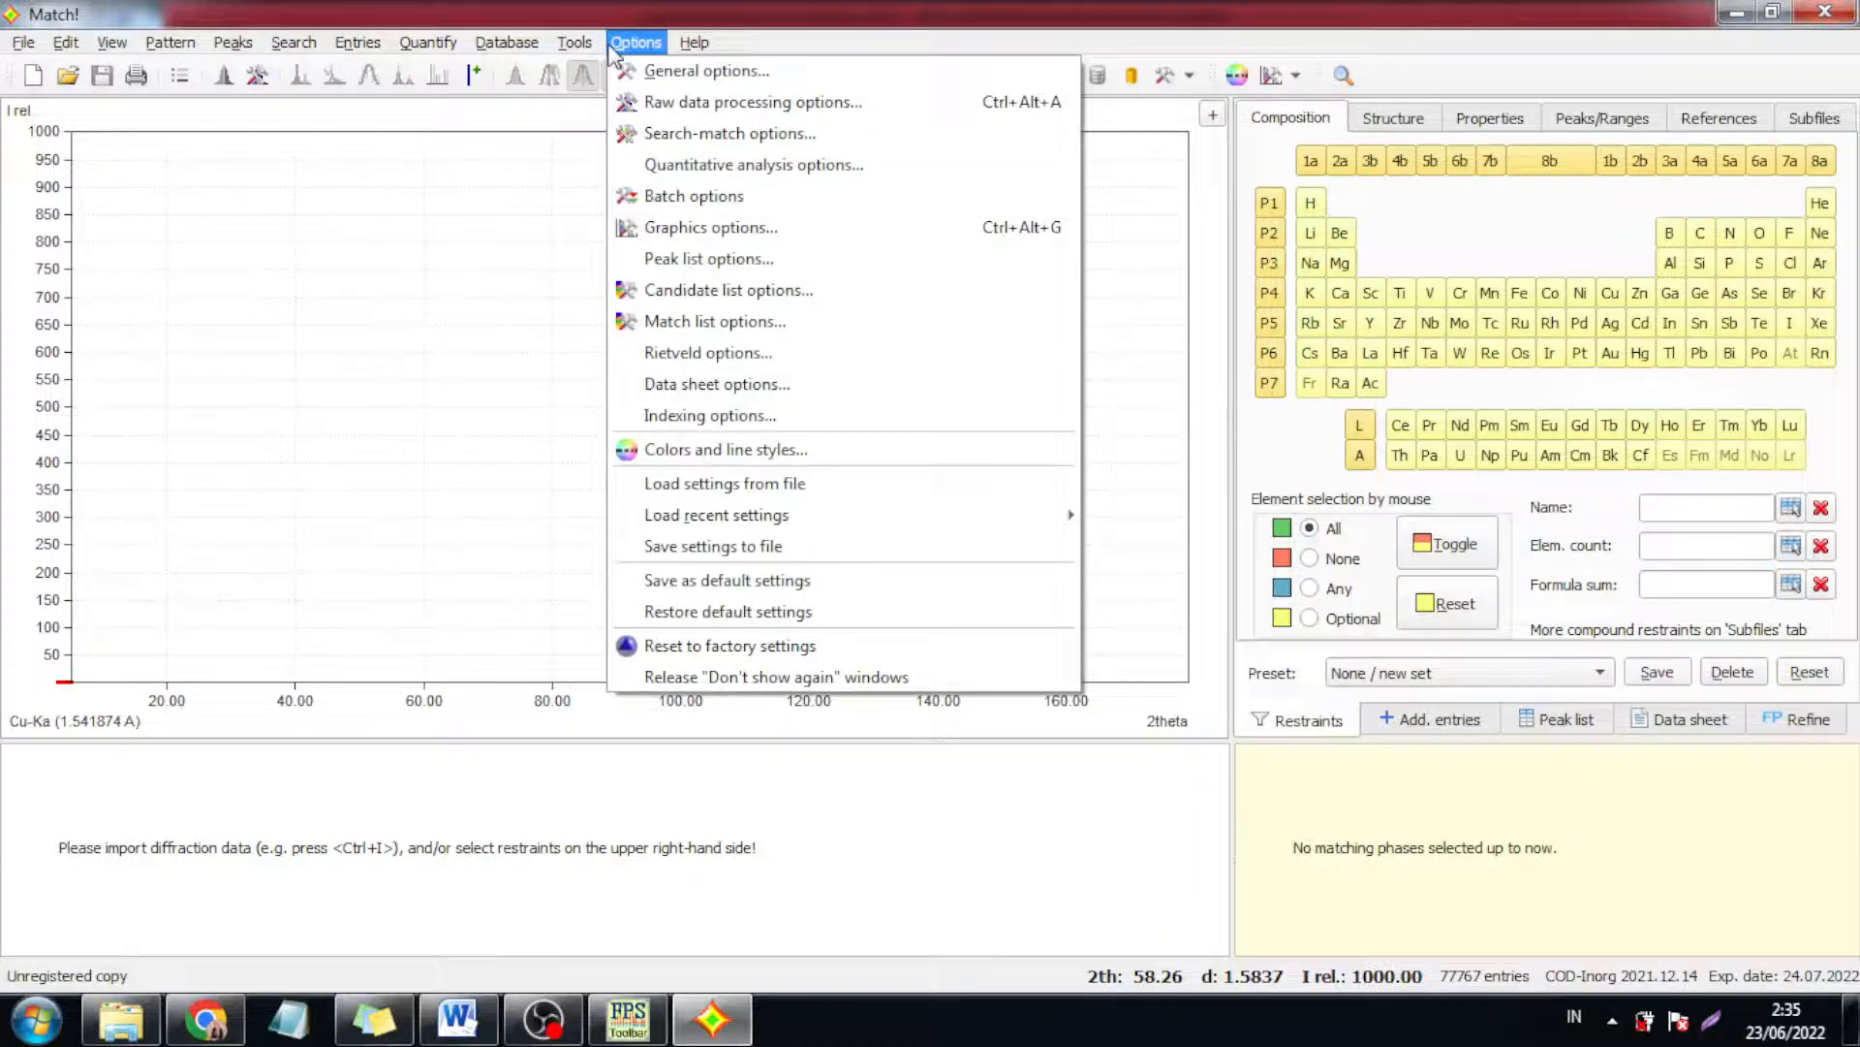
left_click(651, 72)
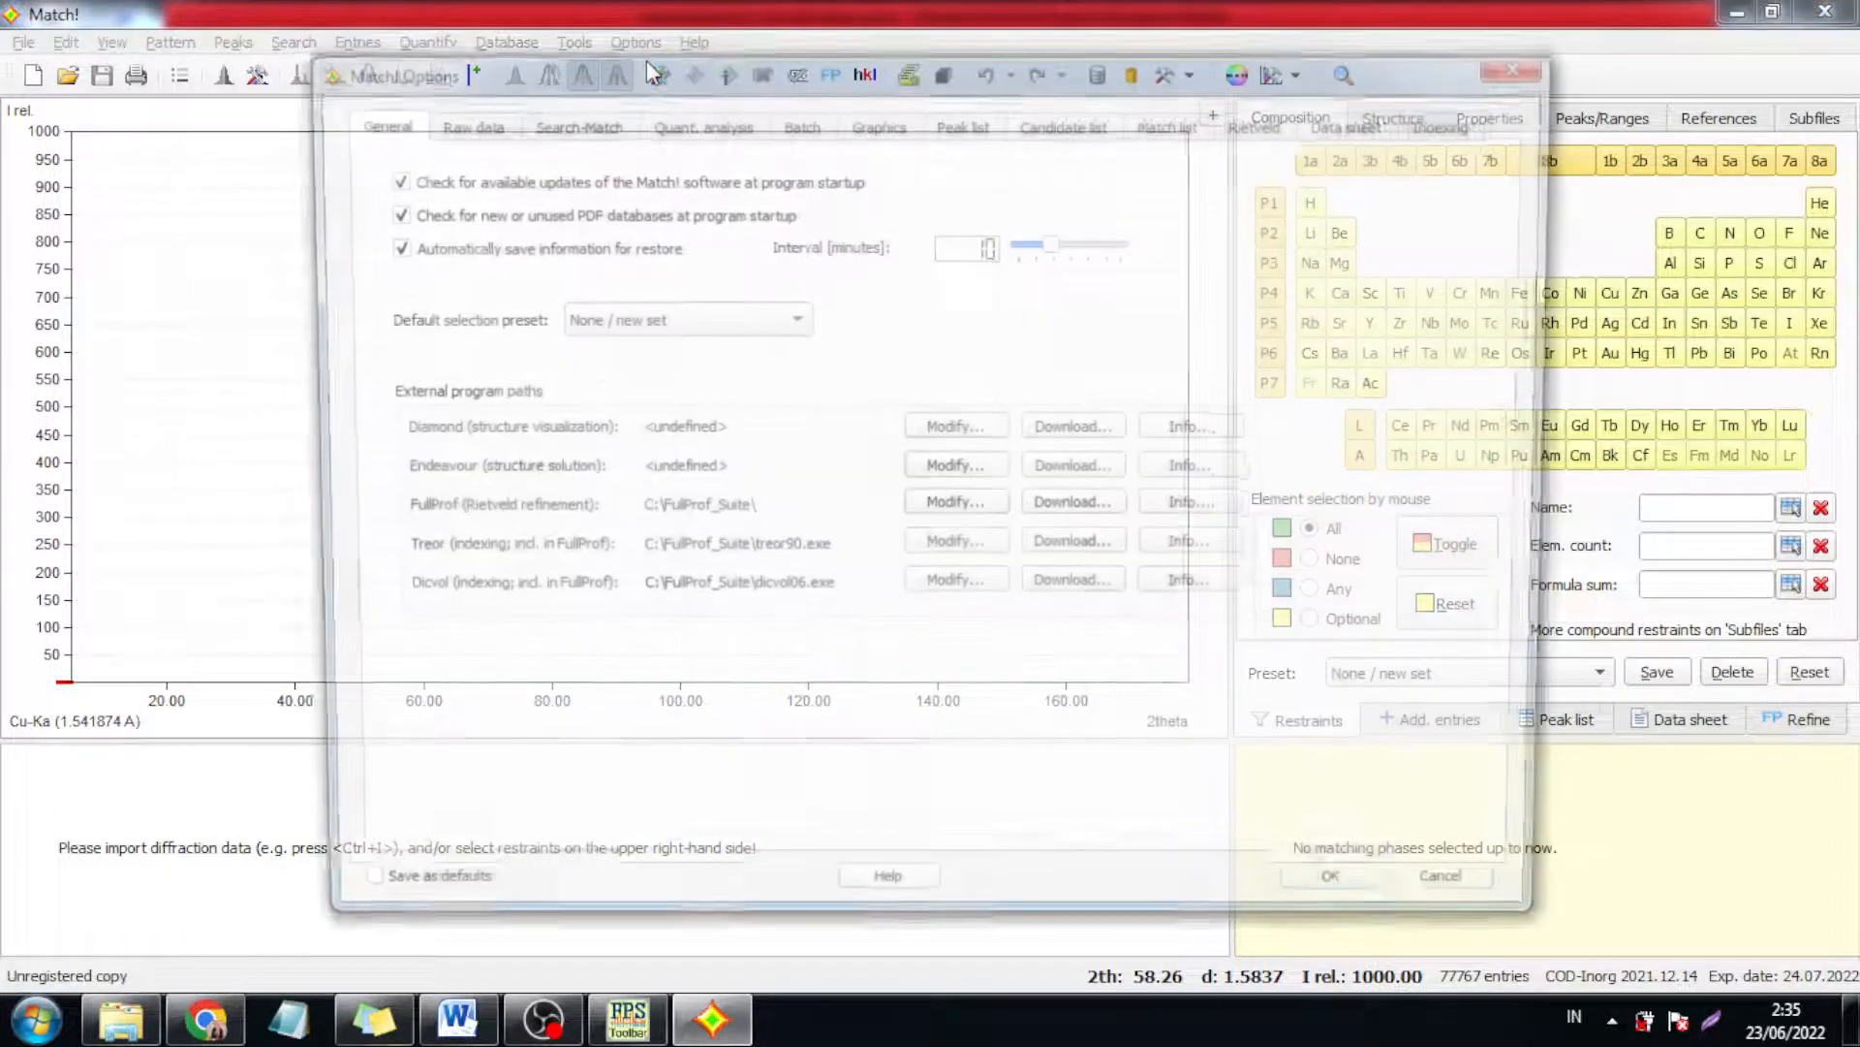
left_click(794, 125)
left_click(685, 184)
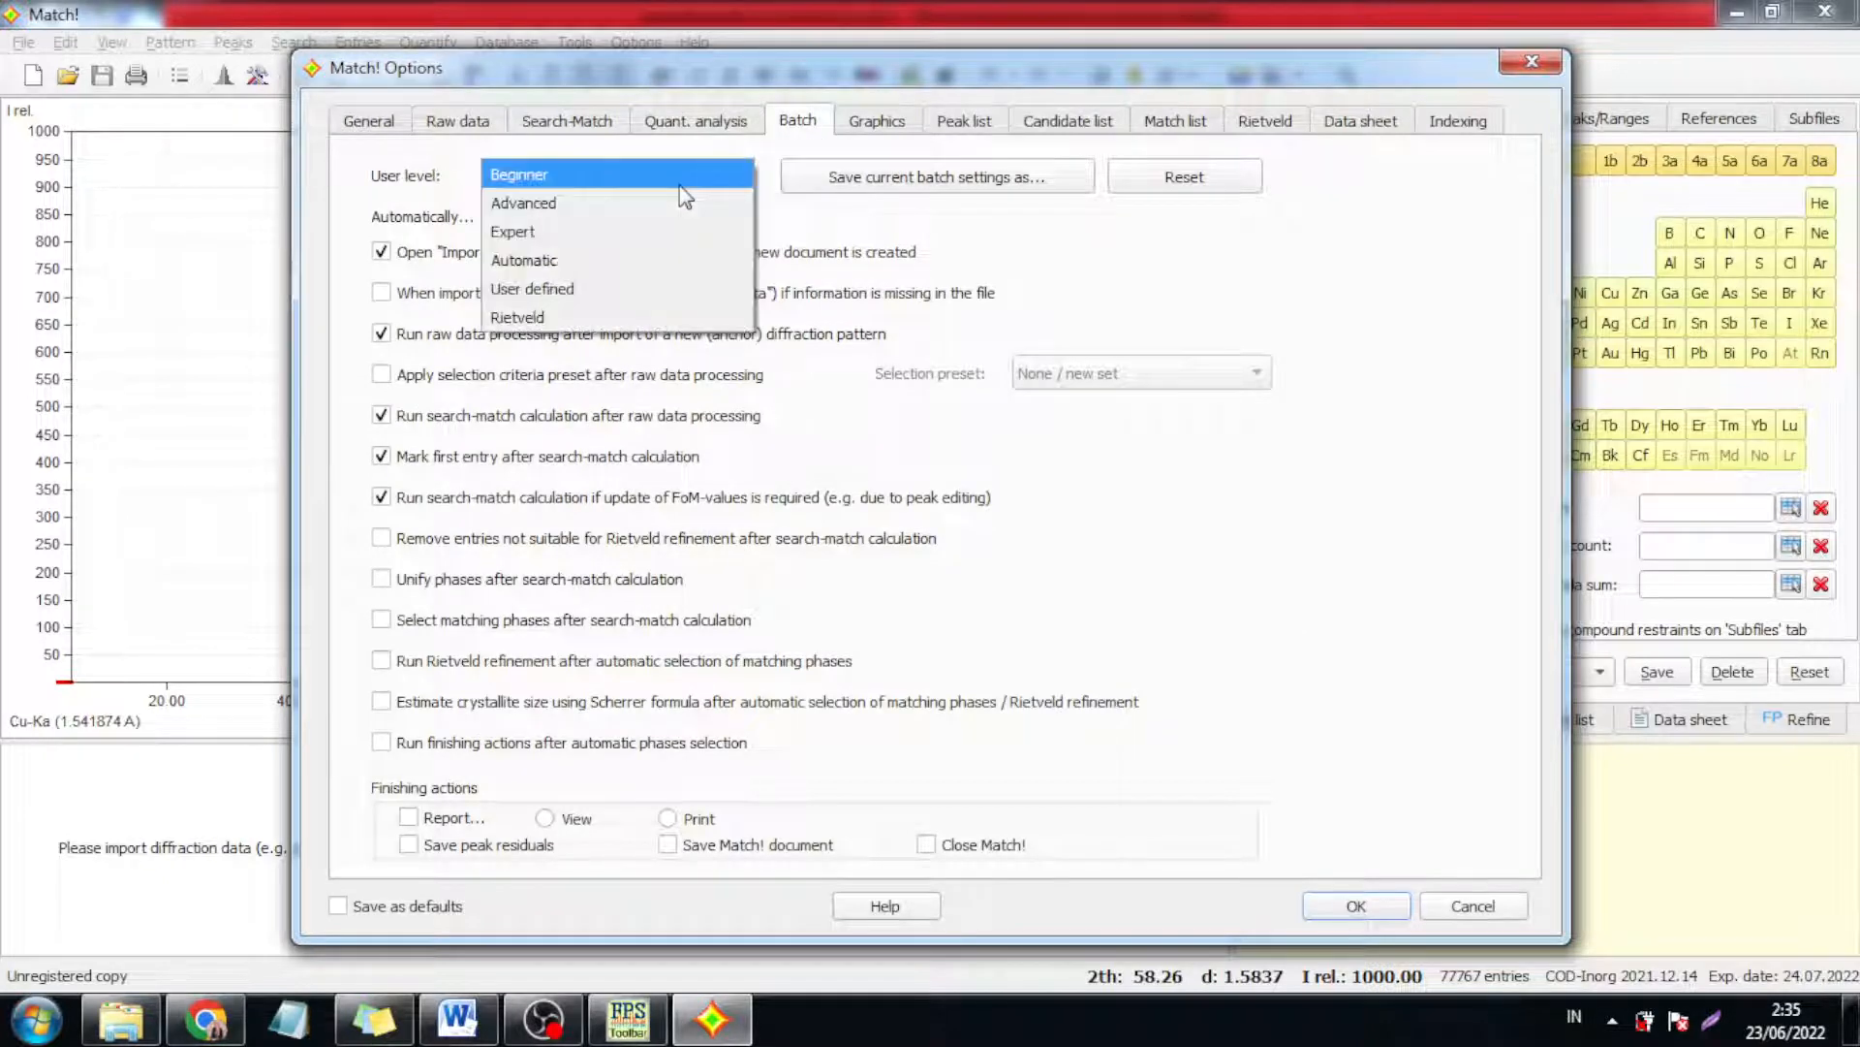
left_click(545, 232)
left_click(562, 184)
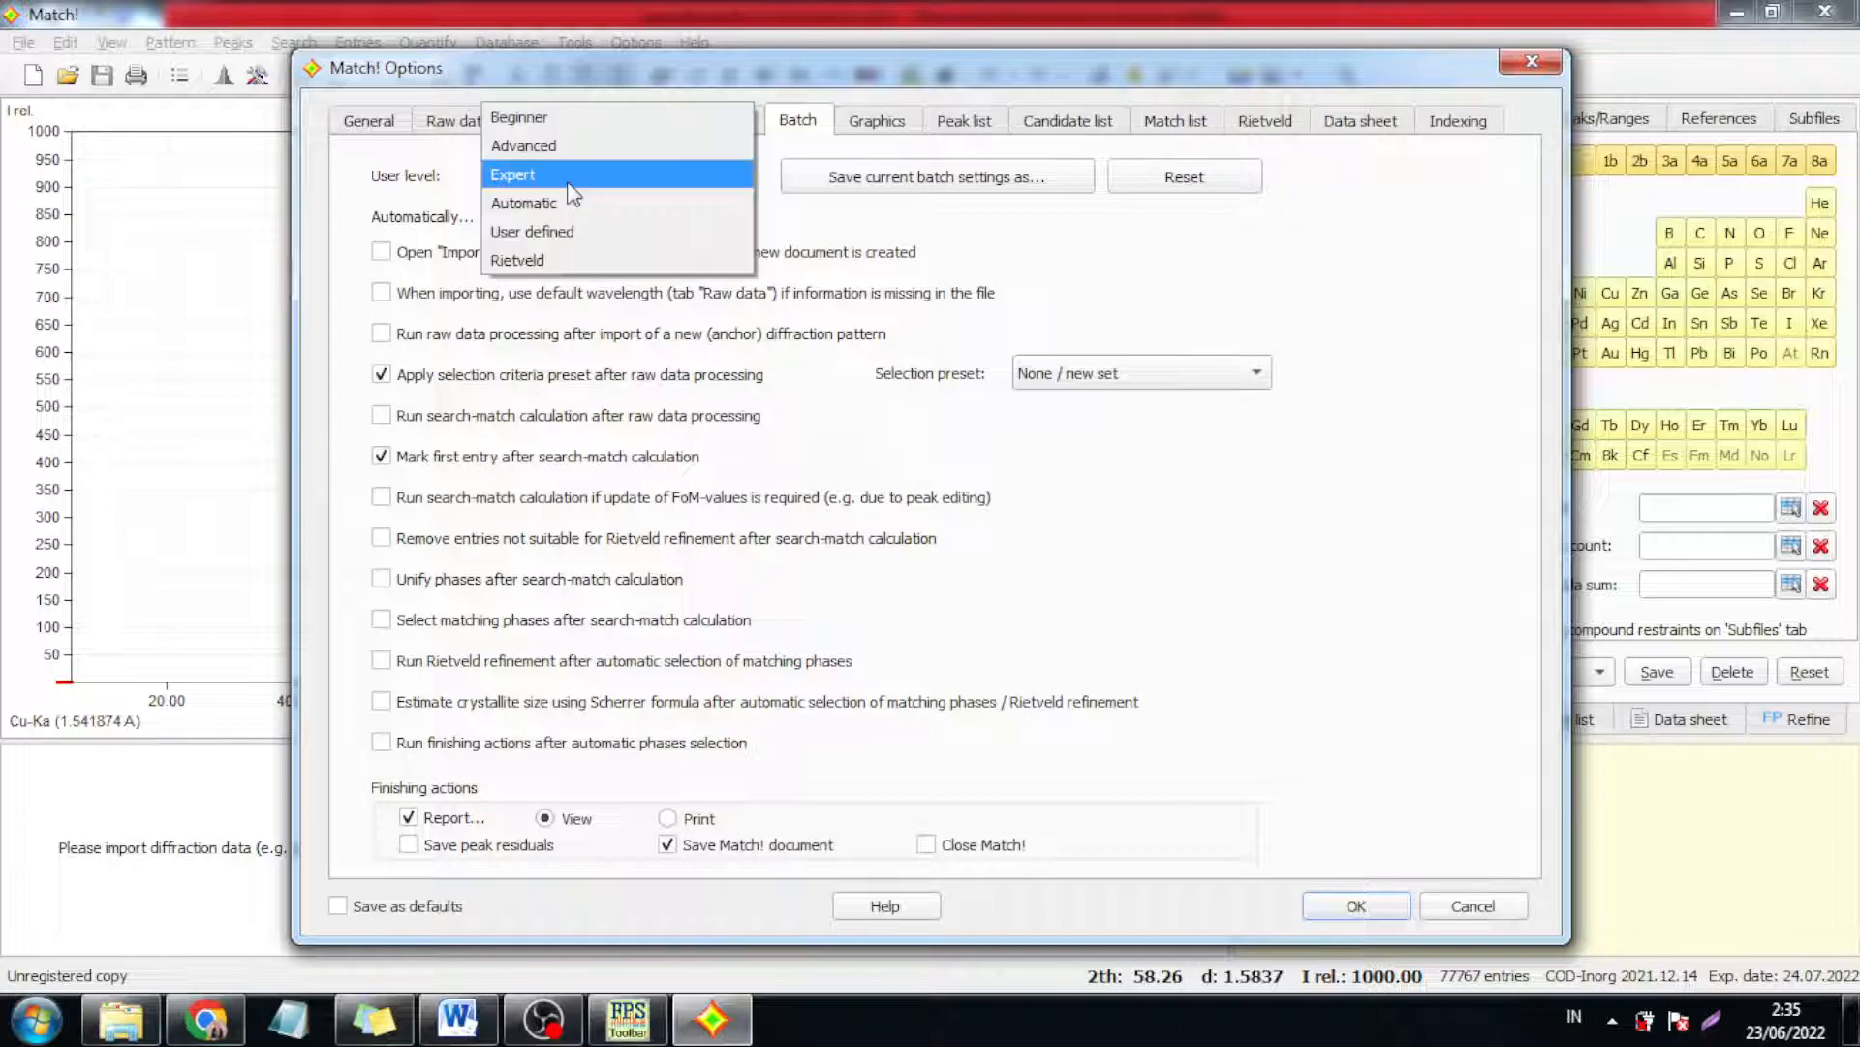
left_click(554, 176)
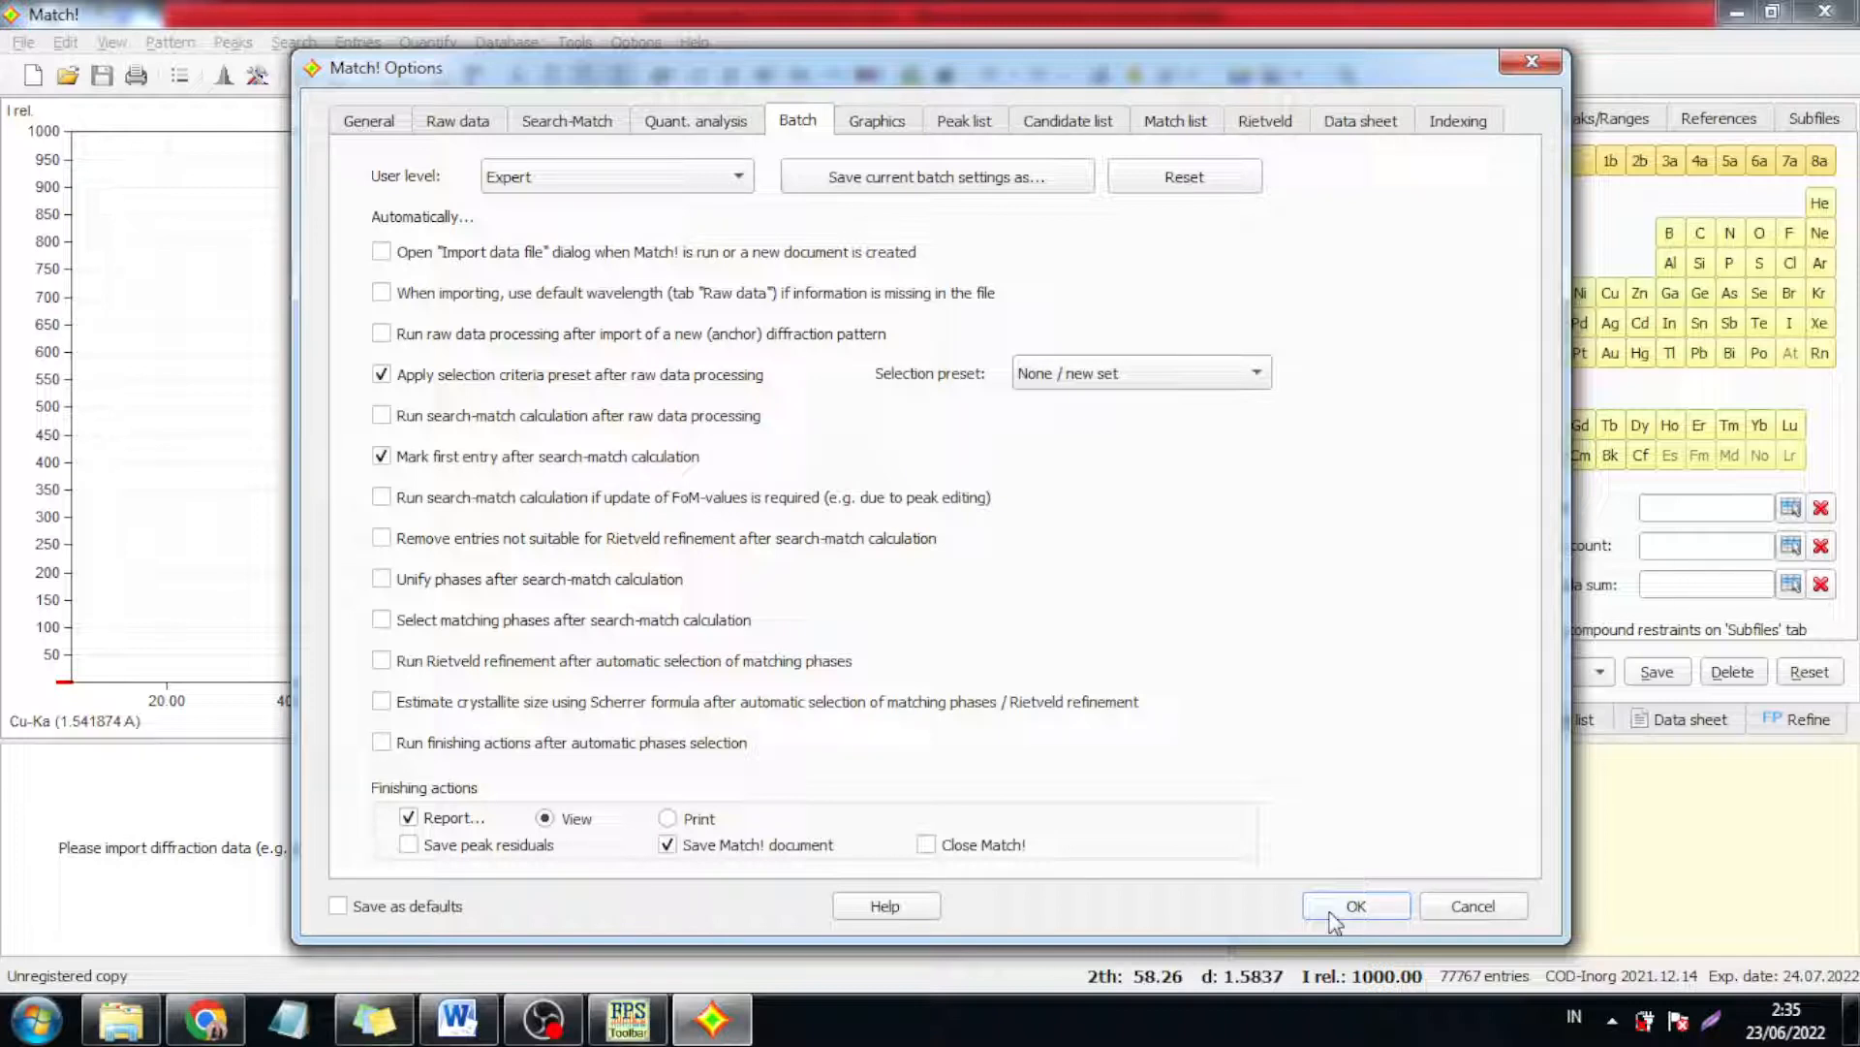
left_click(661, 182)
left_click(659, 194)
left_click(659, 179)
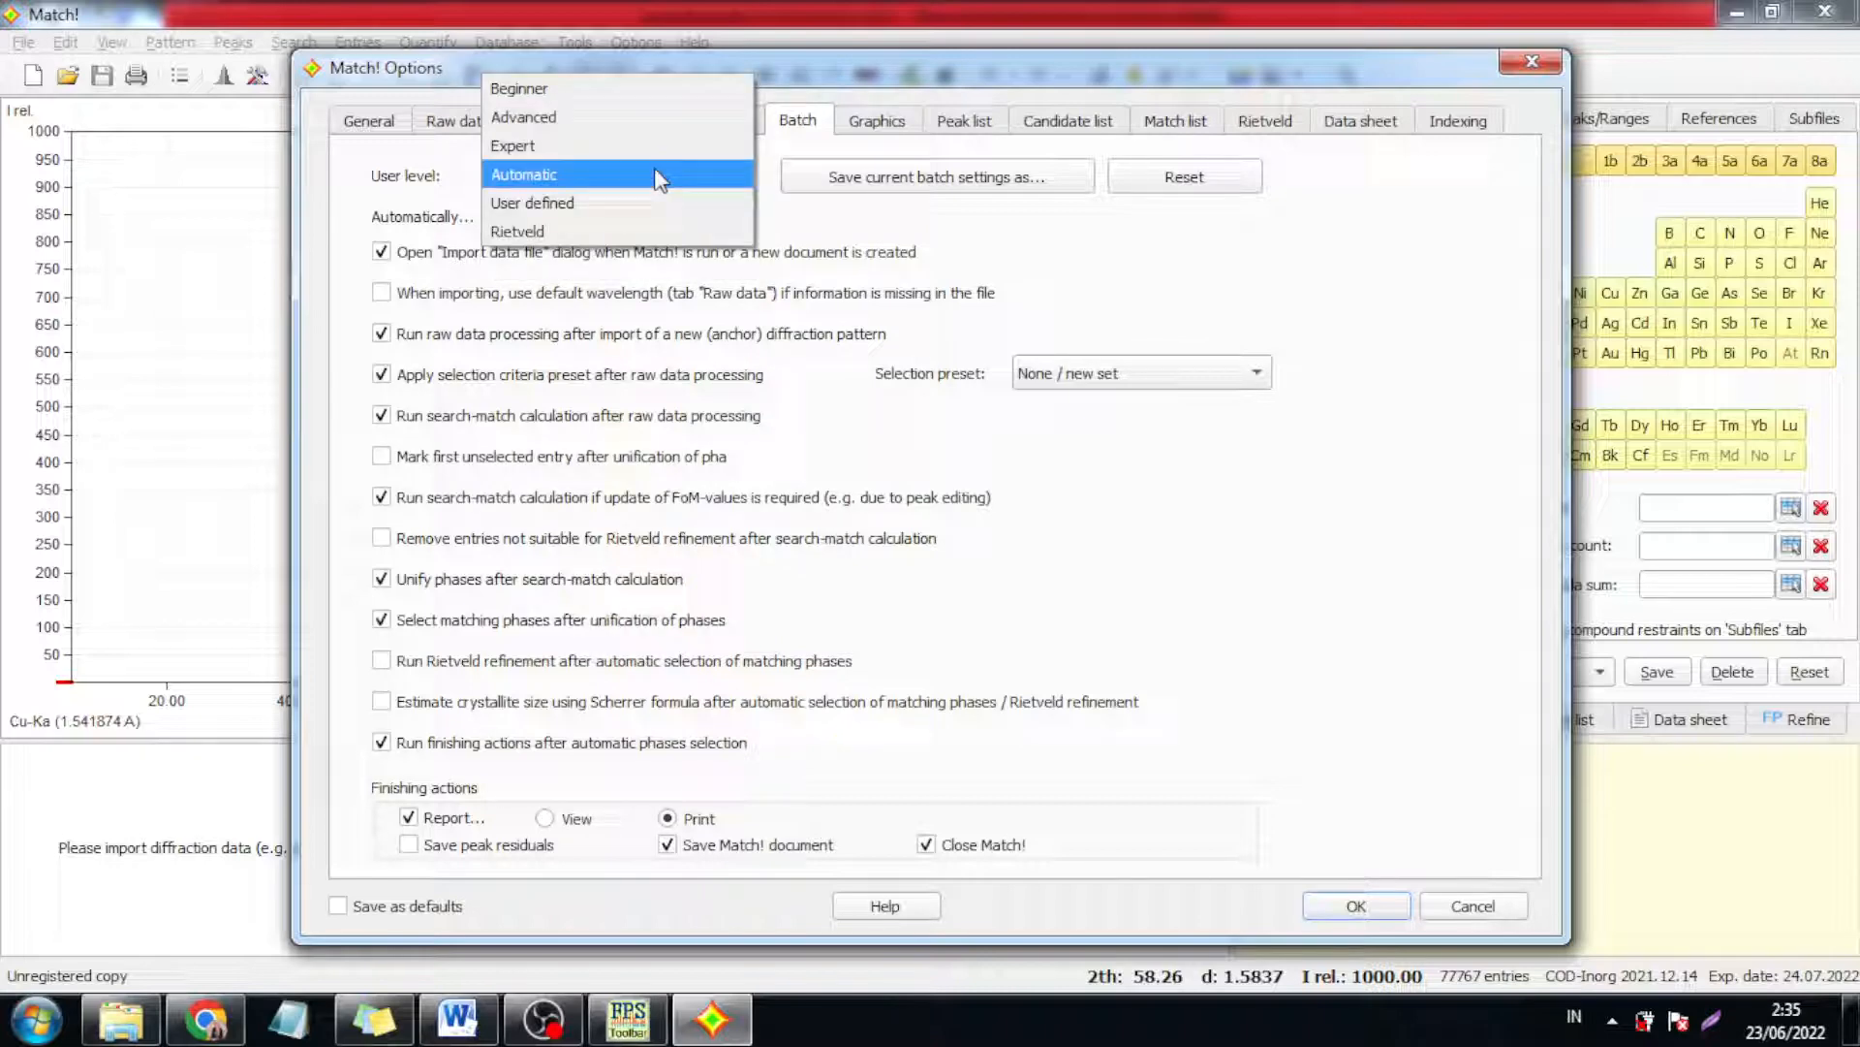
left_click(648, 145)
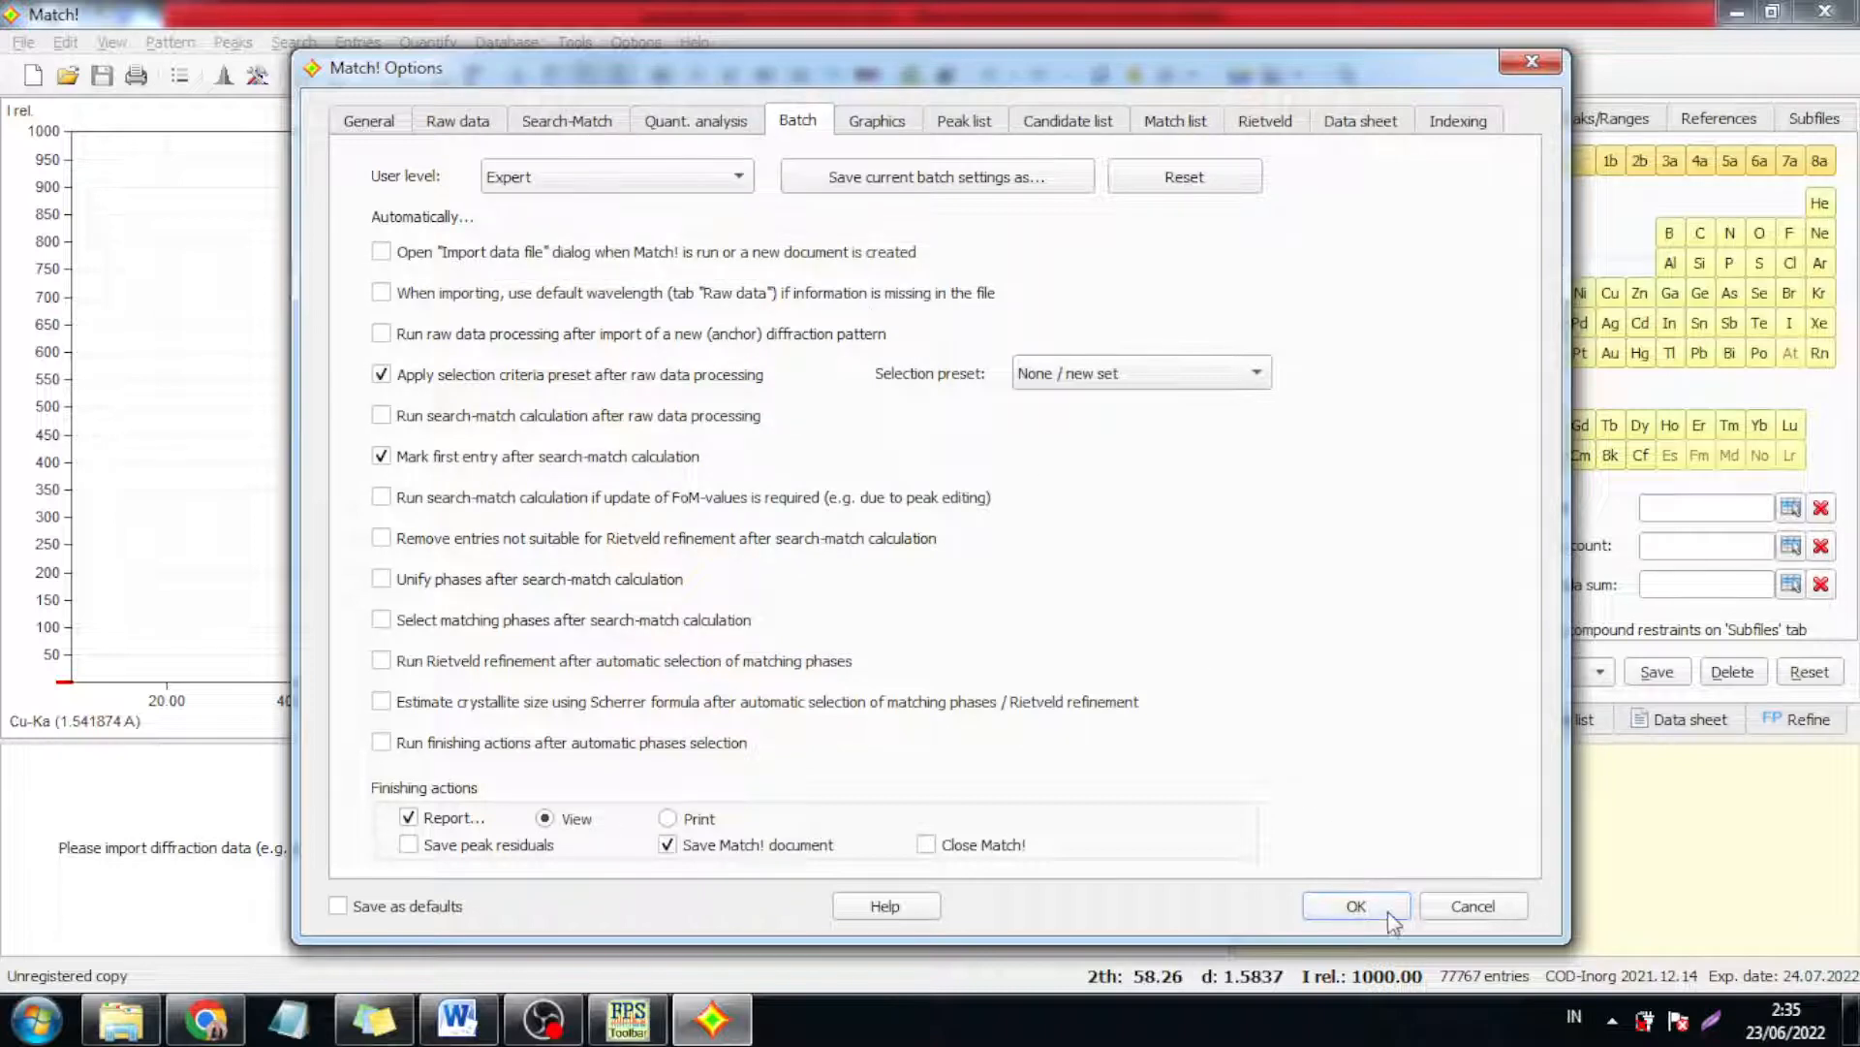
left_click(1357, 906)
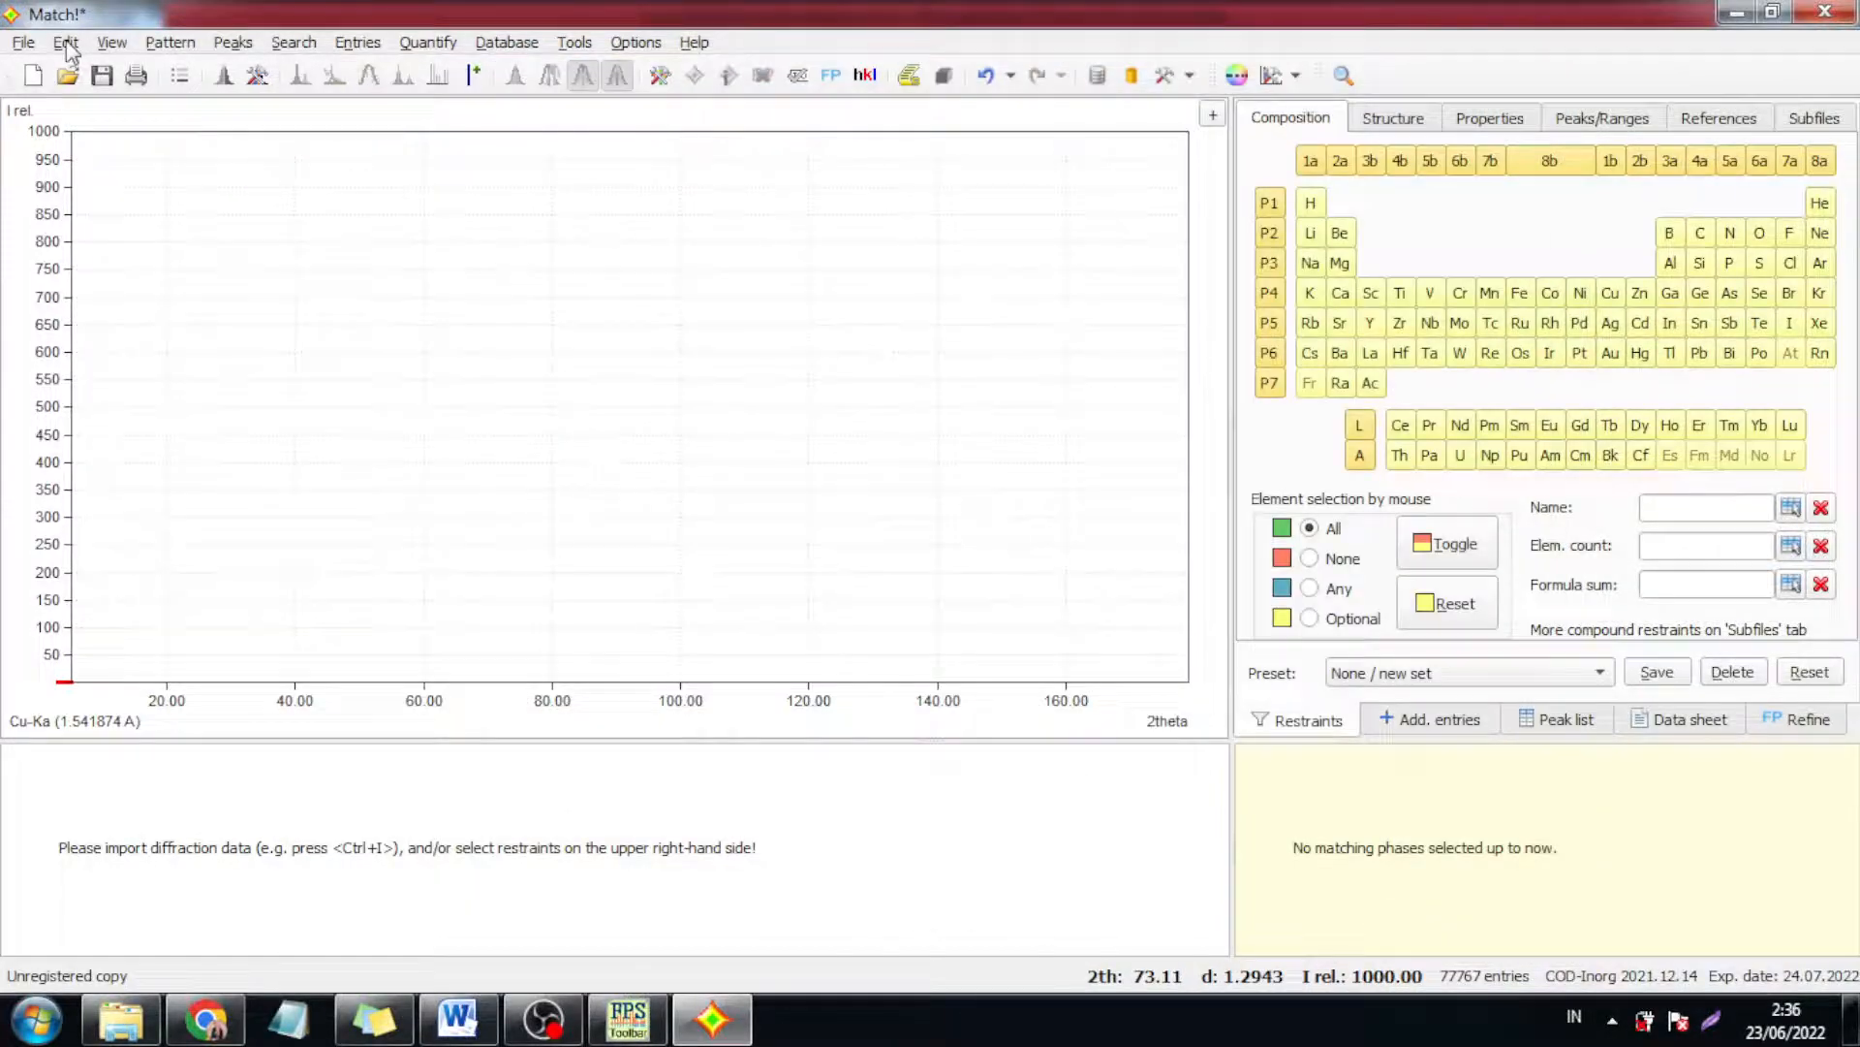
- Import the Greenockite R090045-1 powder diffraction data with X-rays, the 1.5418740 A (Cu-Ka) wavelength and a 2theta abscissa
left_click(29, 44)
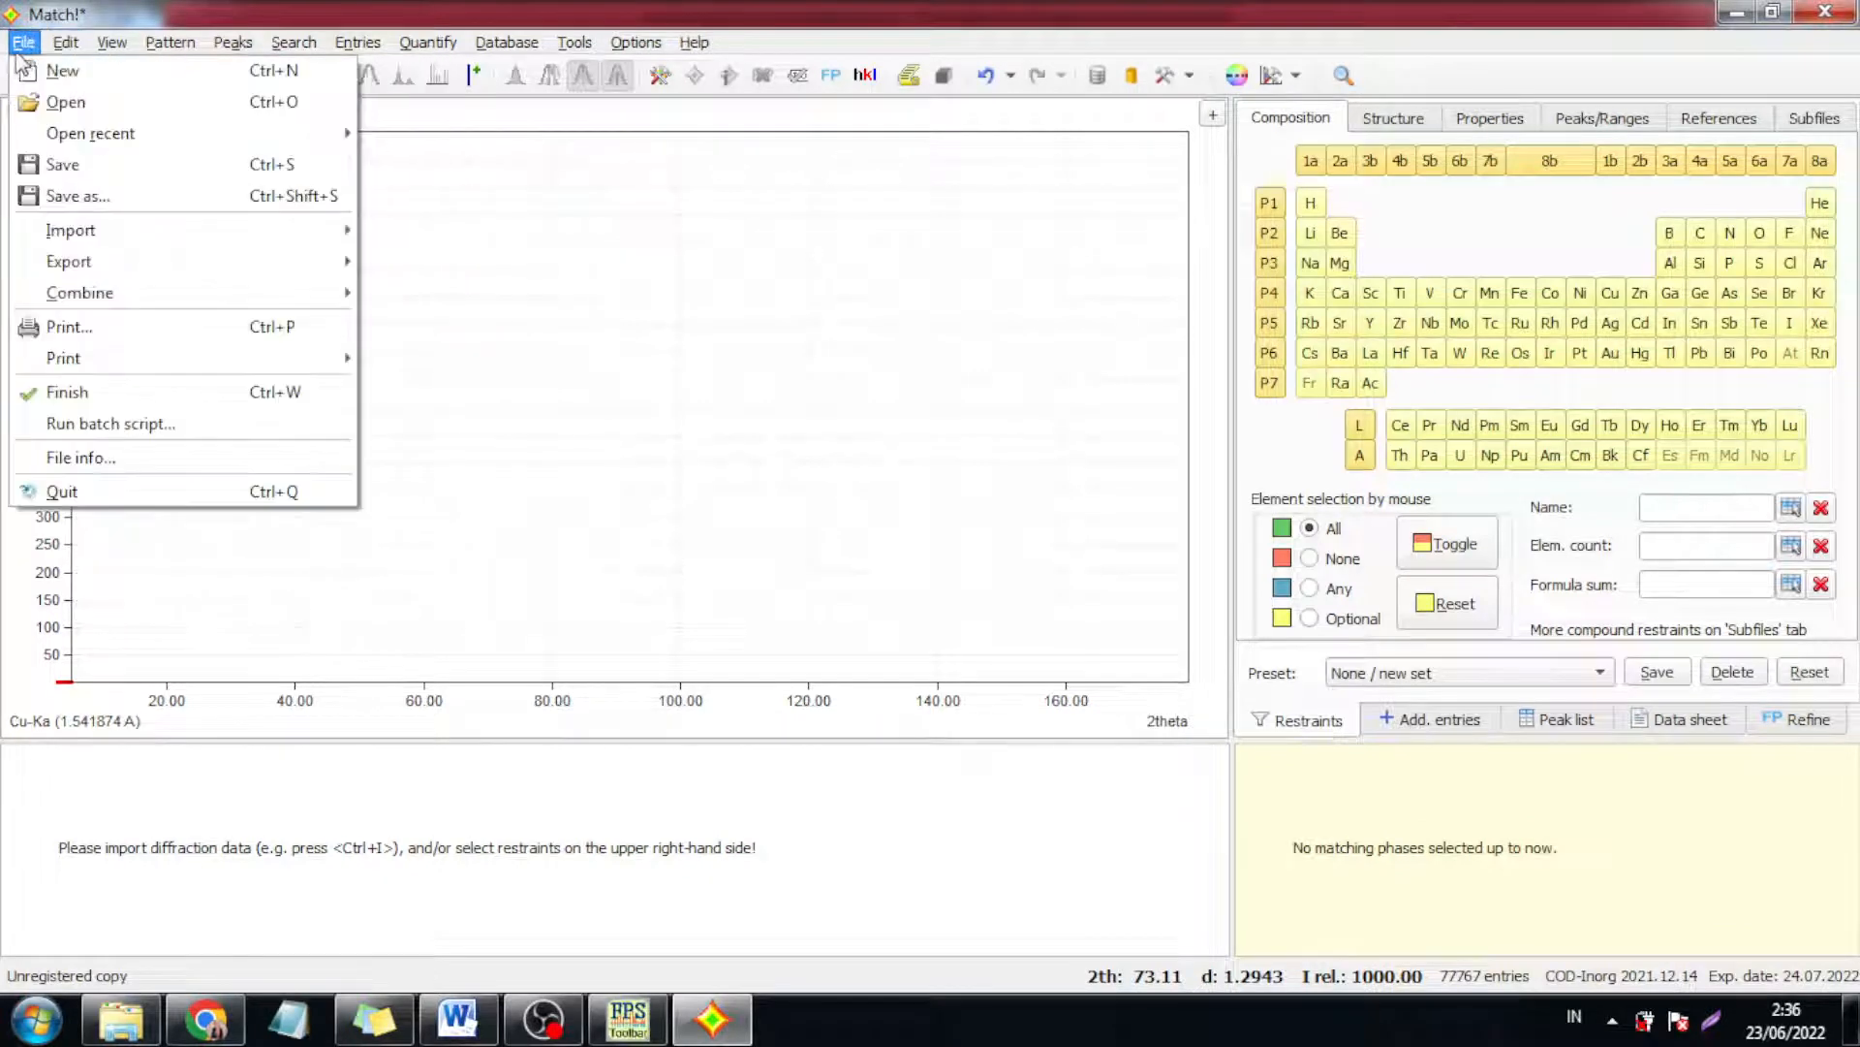
mouse_move(118, 237)
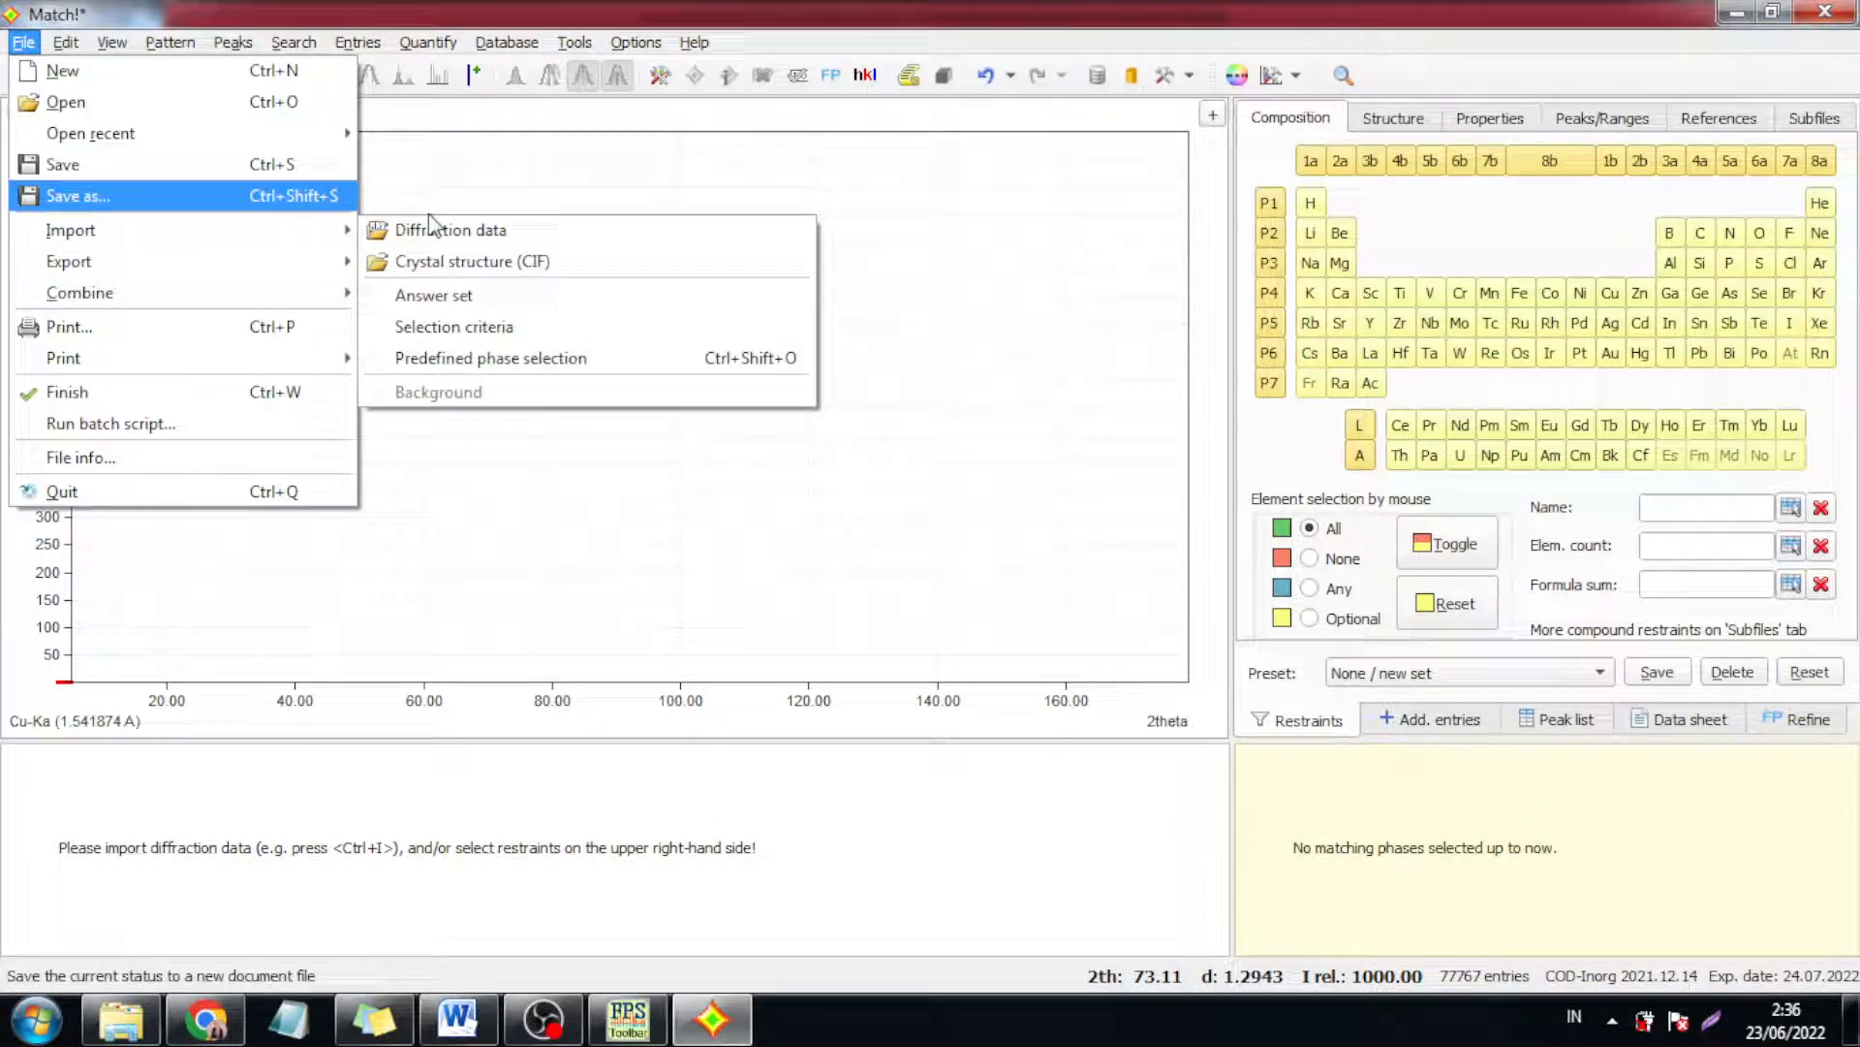
left_click(378, 238)
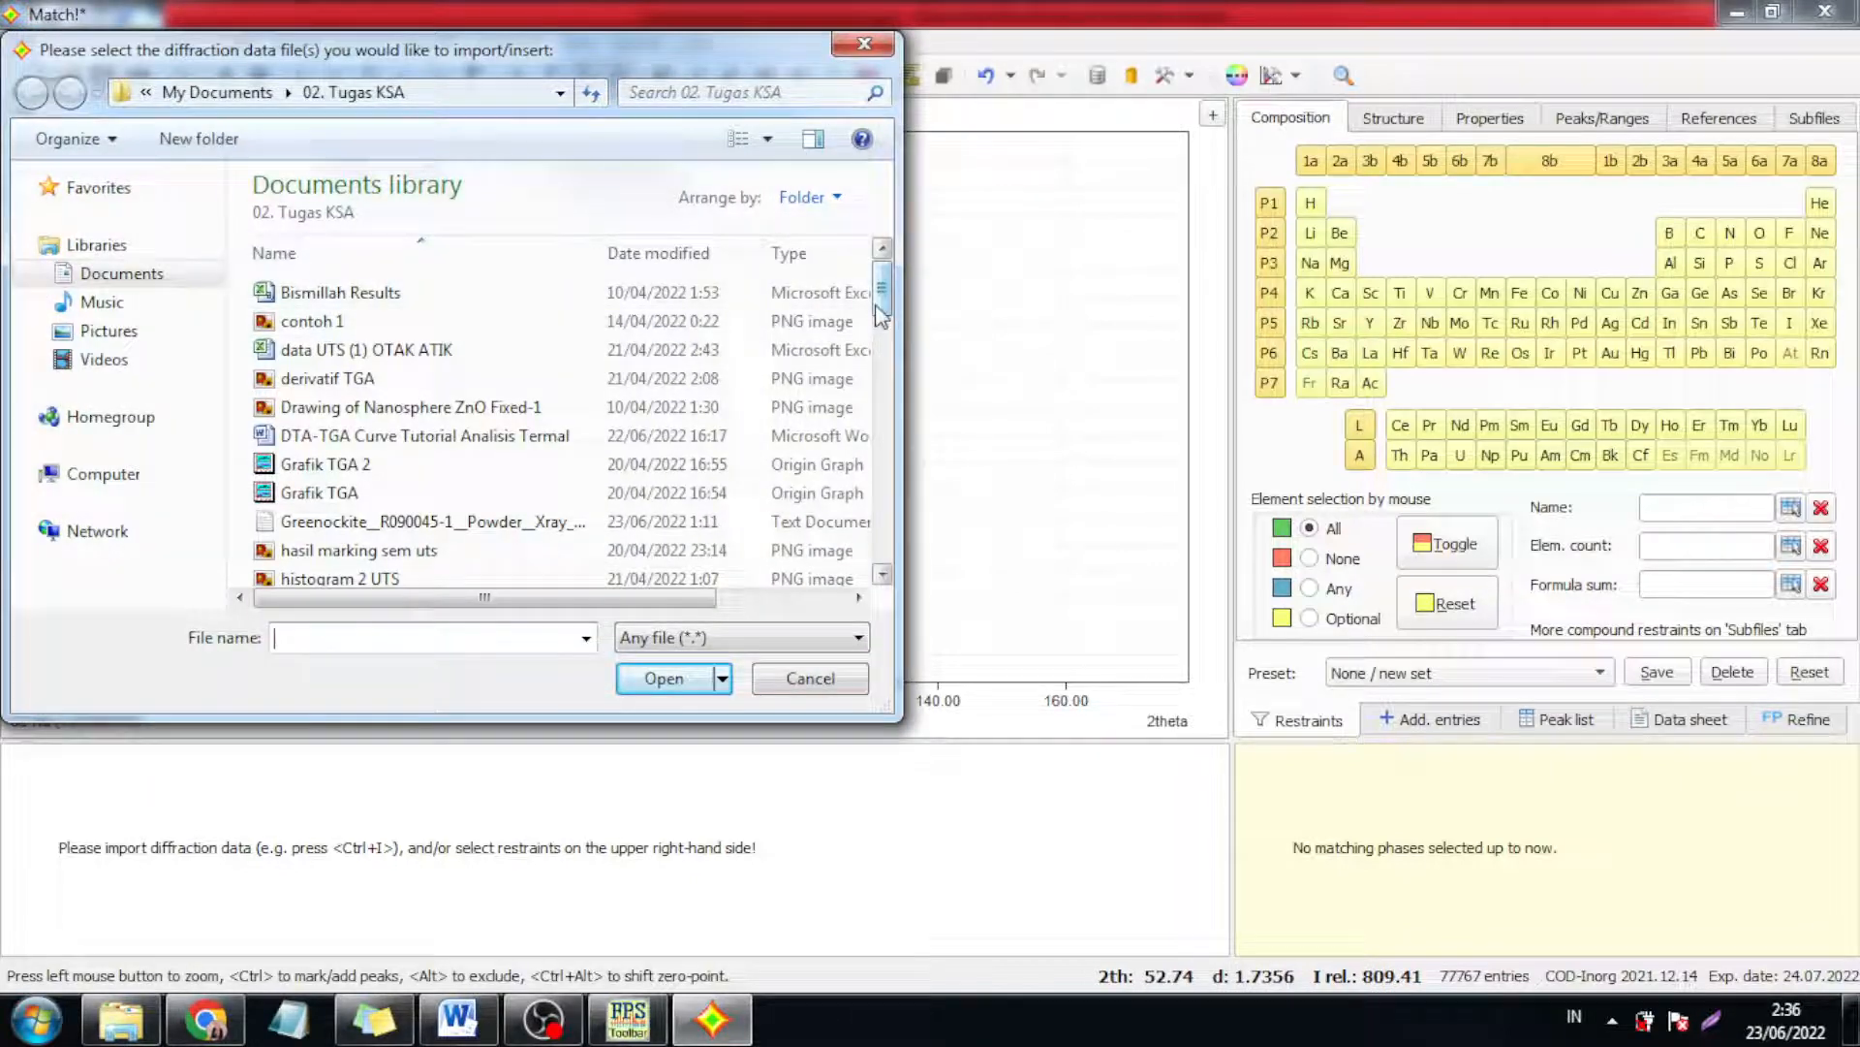
double_click(558, 514)
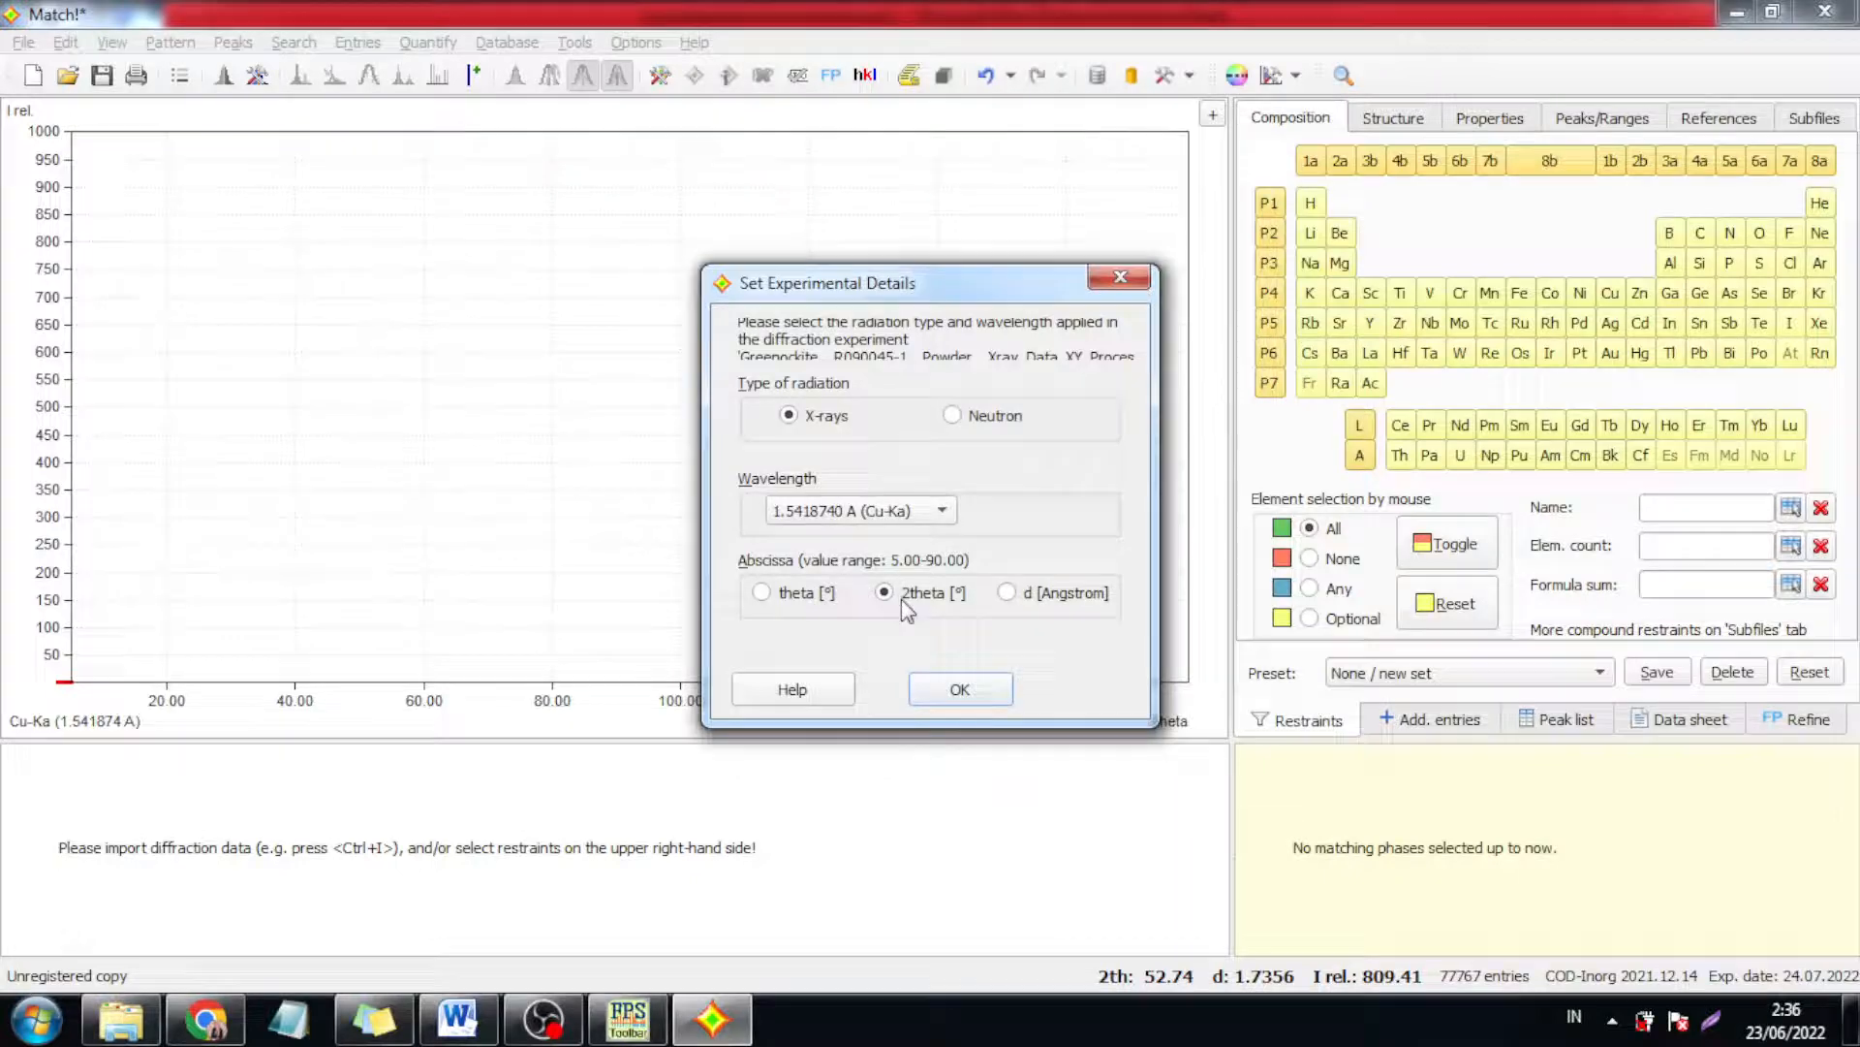
left_click(959, 689)
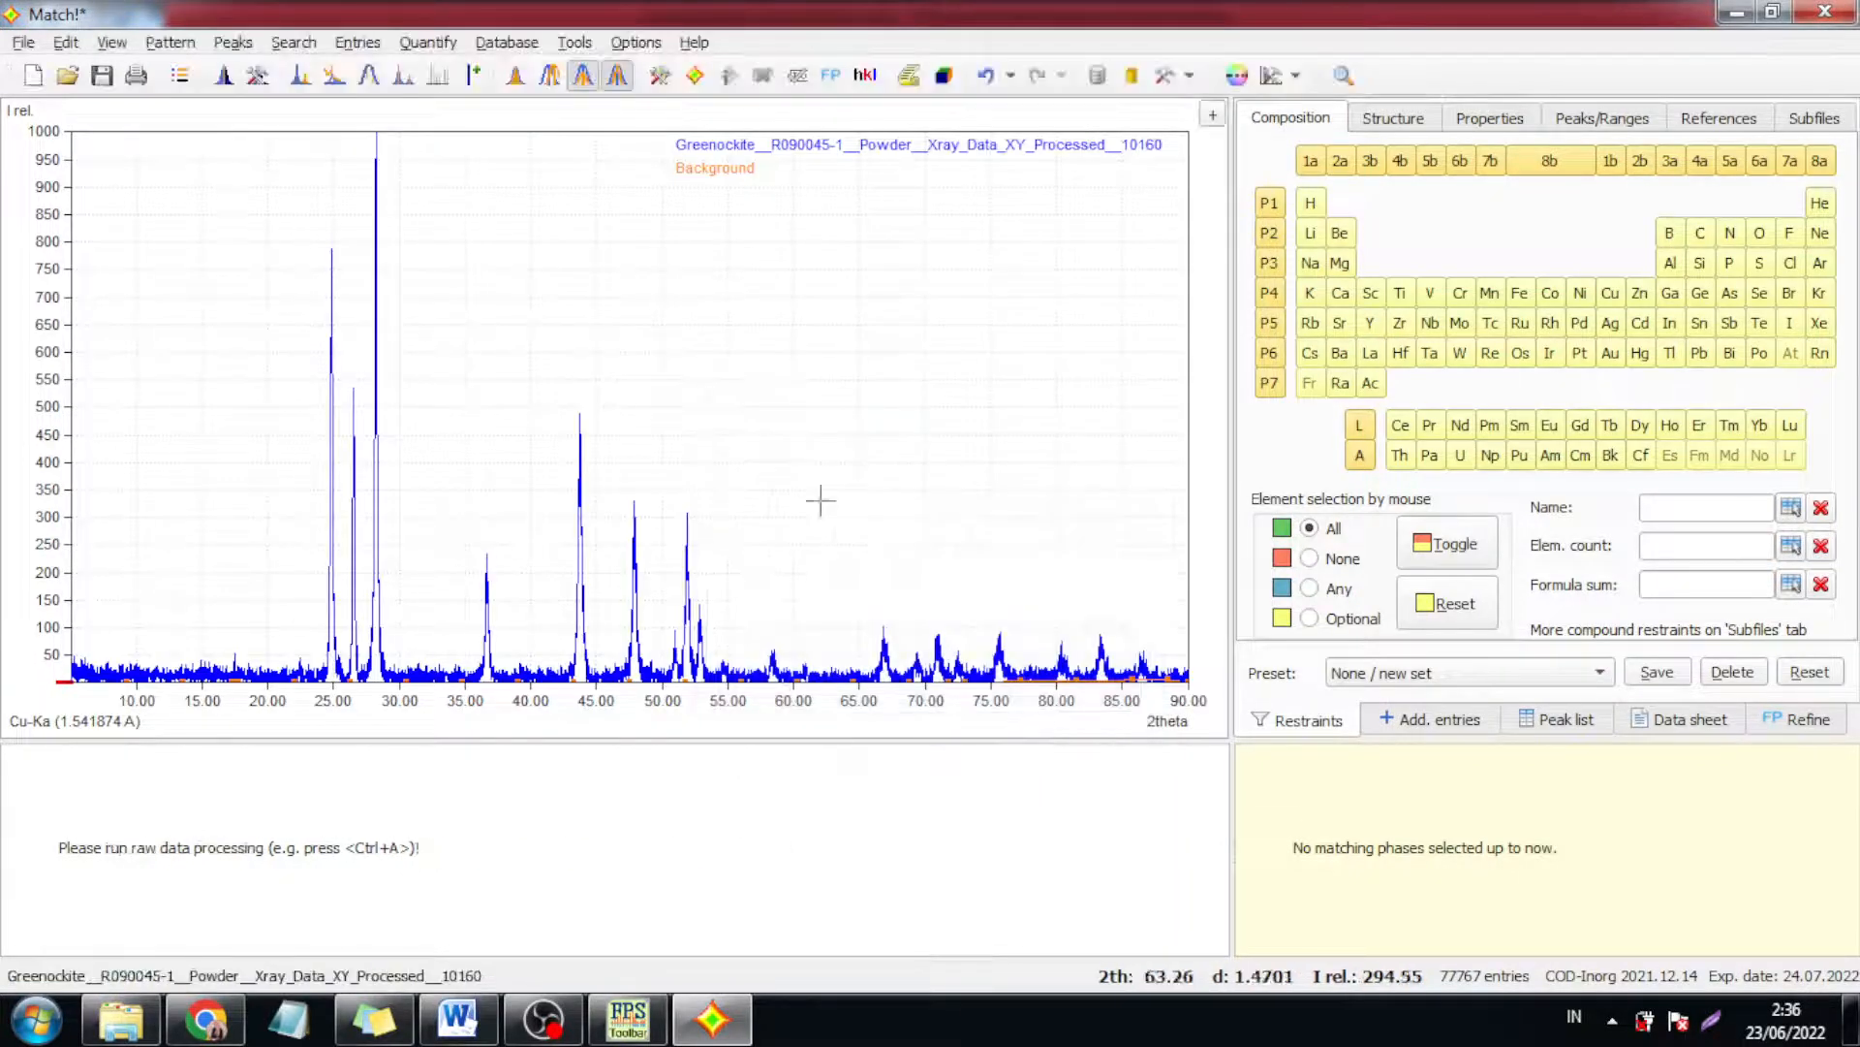
- Examine the baseline noise and peaks of the imported raw pattern up close, ending on the full pattern
left_click_drag(188, 564, 236, 534)
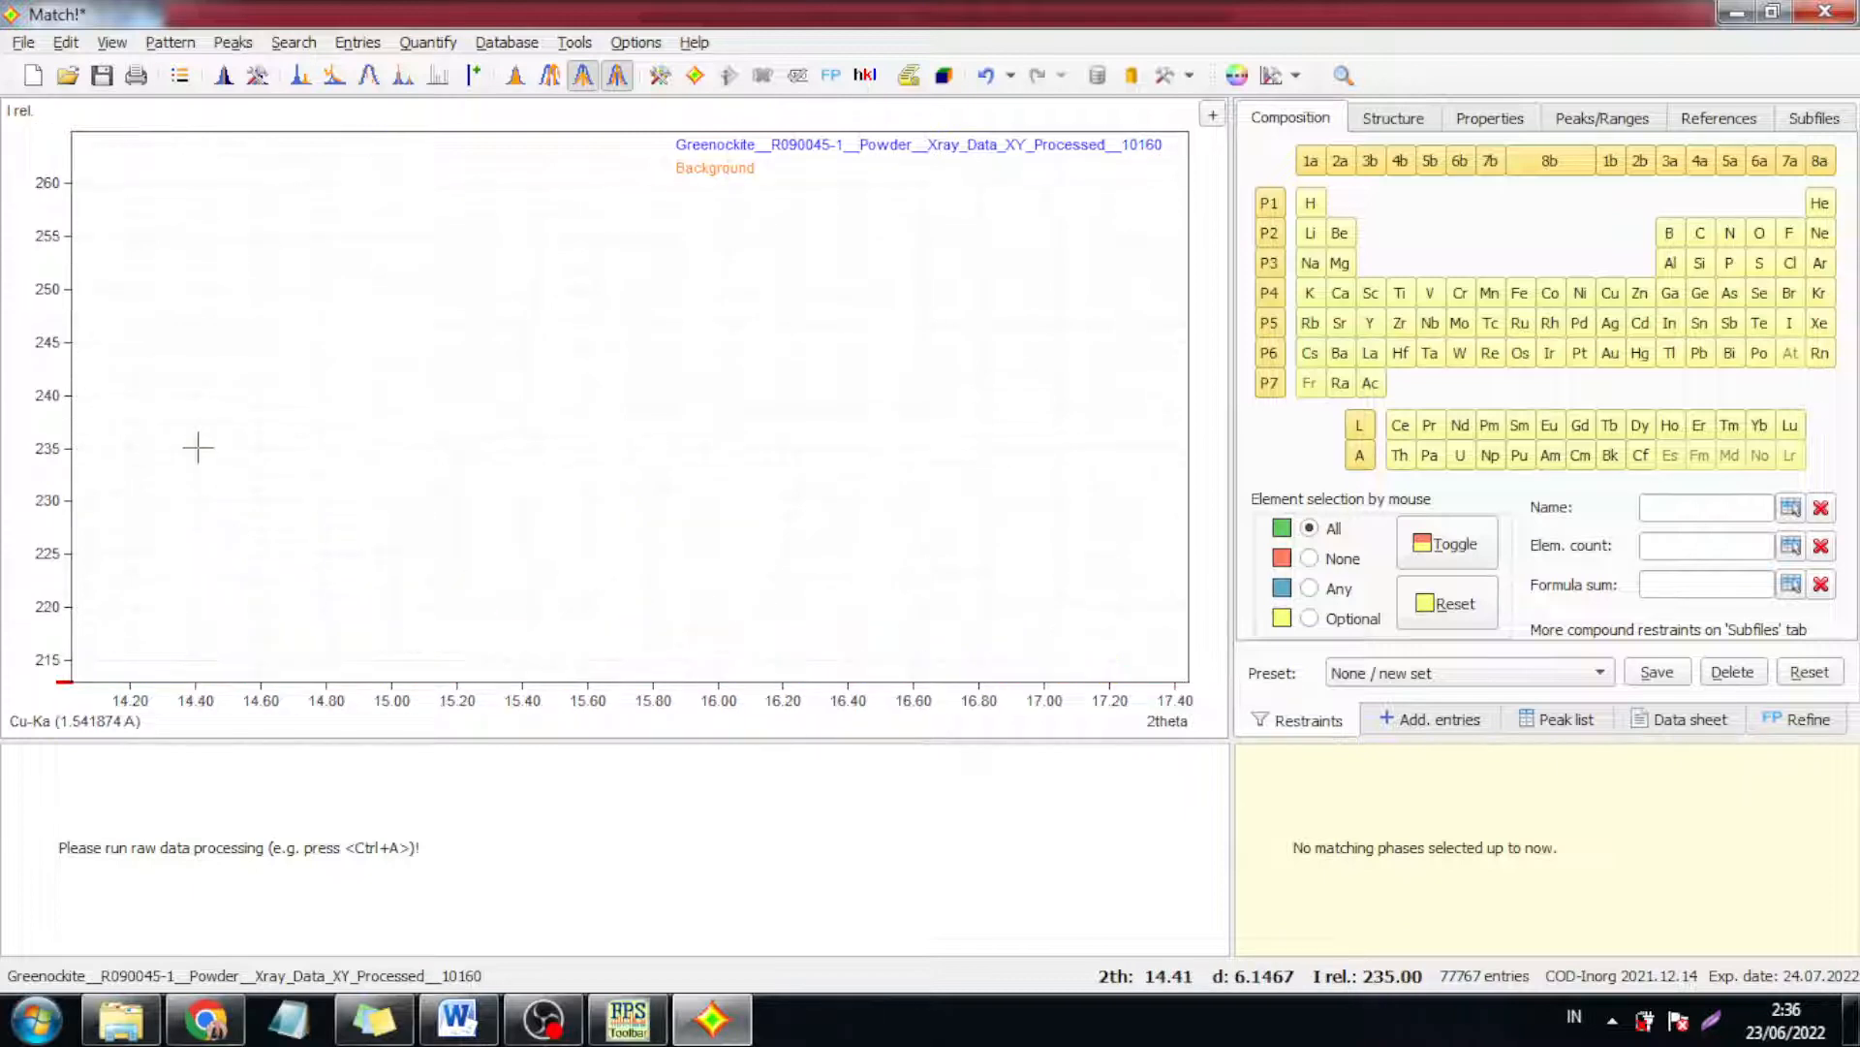
right_click(197, 444)
left_click_drag(157, 397, 561, 690)
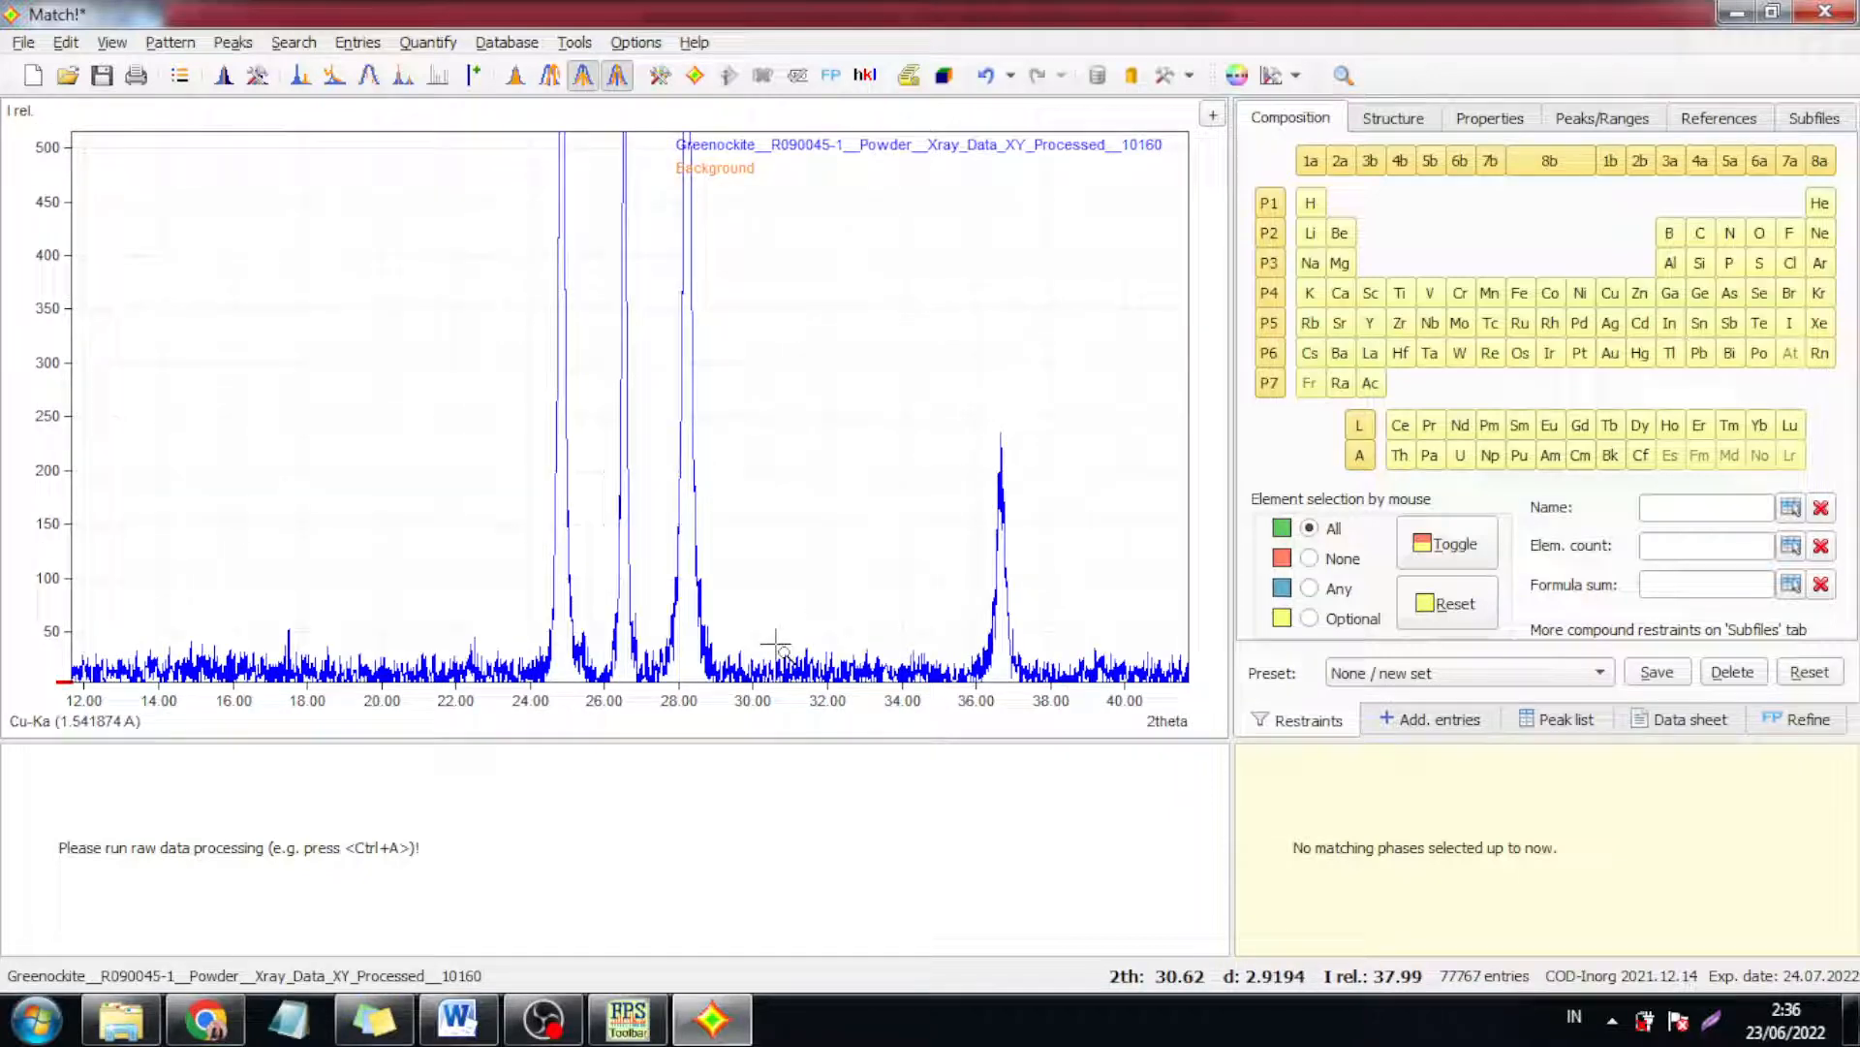
left_click_drag(776, 645, 1038, 696)
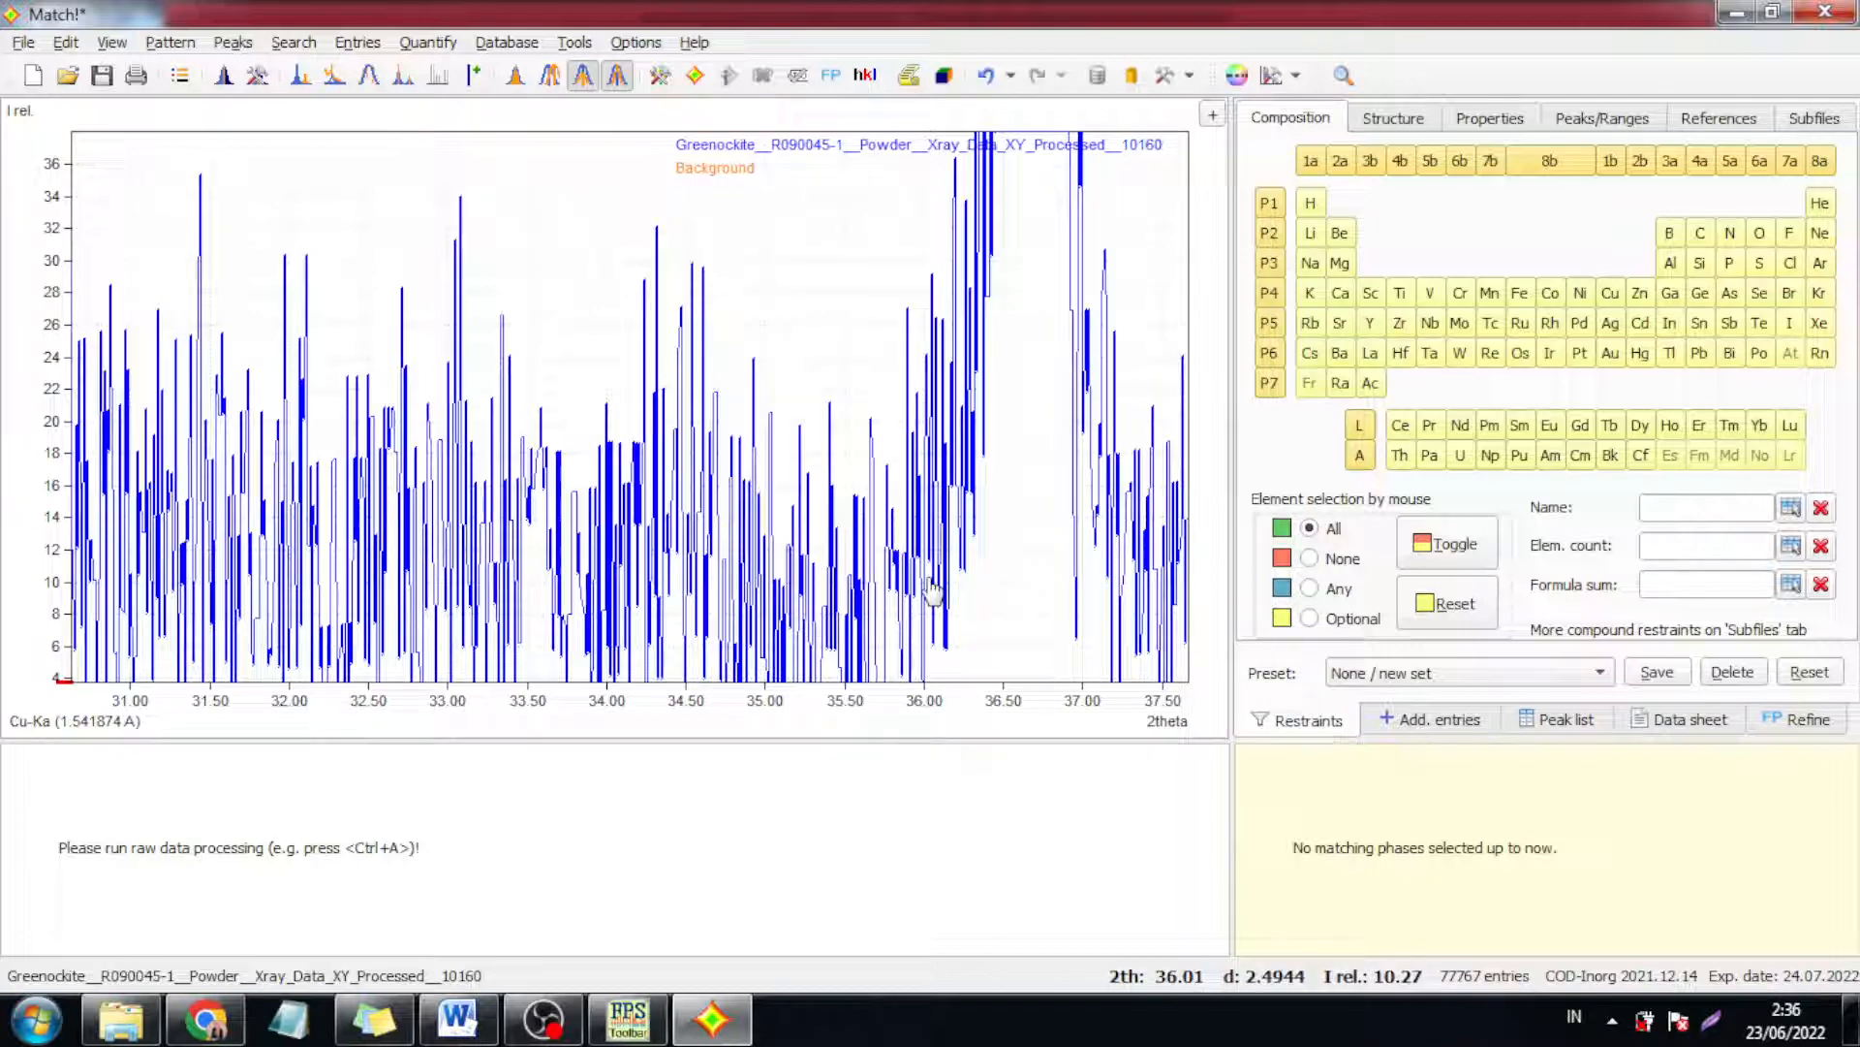
double_click(804, 262)
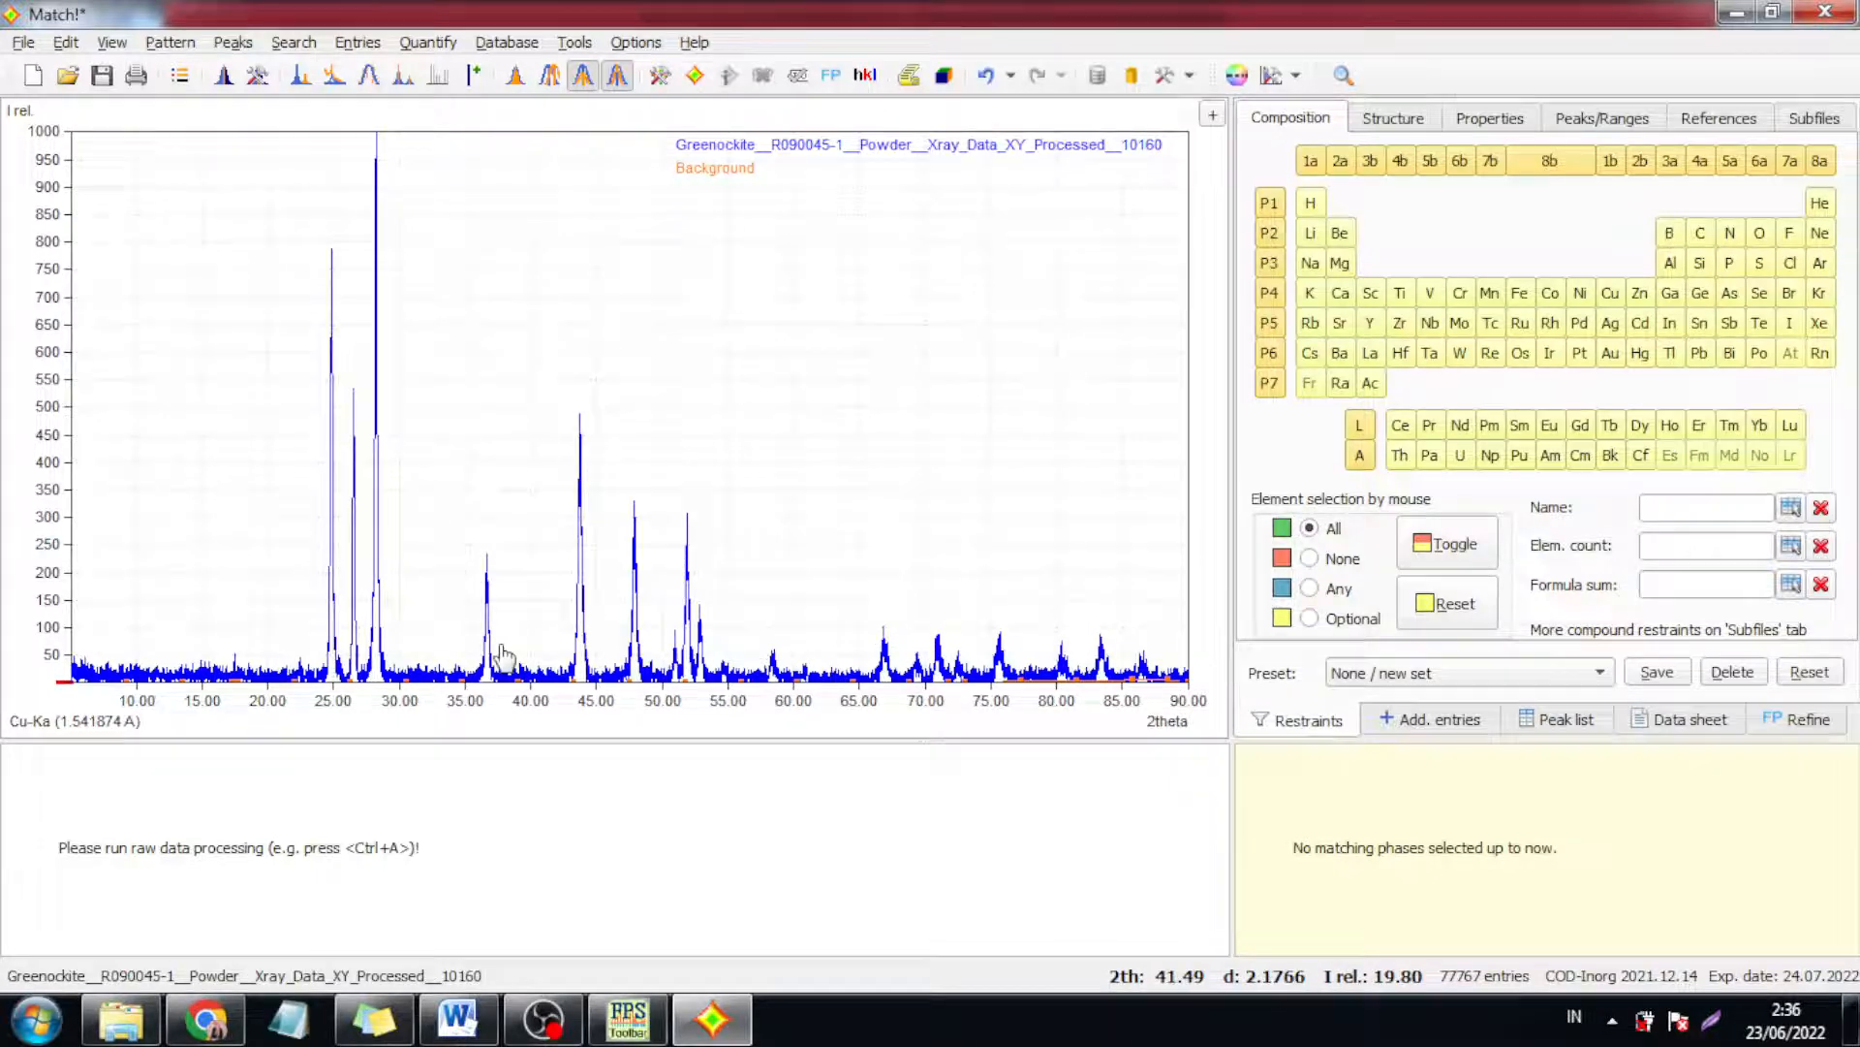
- Switch to the Word document and colour the text of the fourth and fifth Tahapan items red
left_click(170, 45)
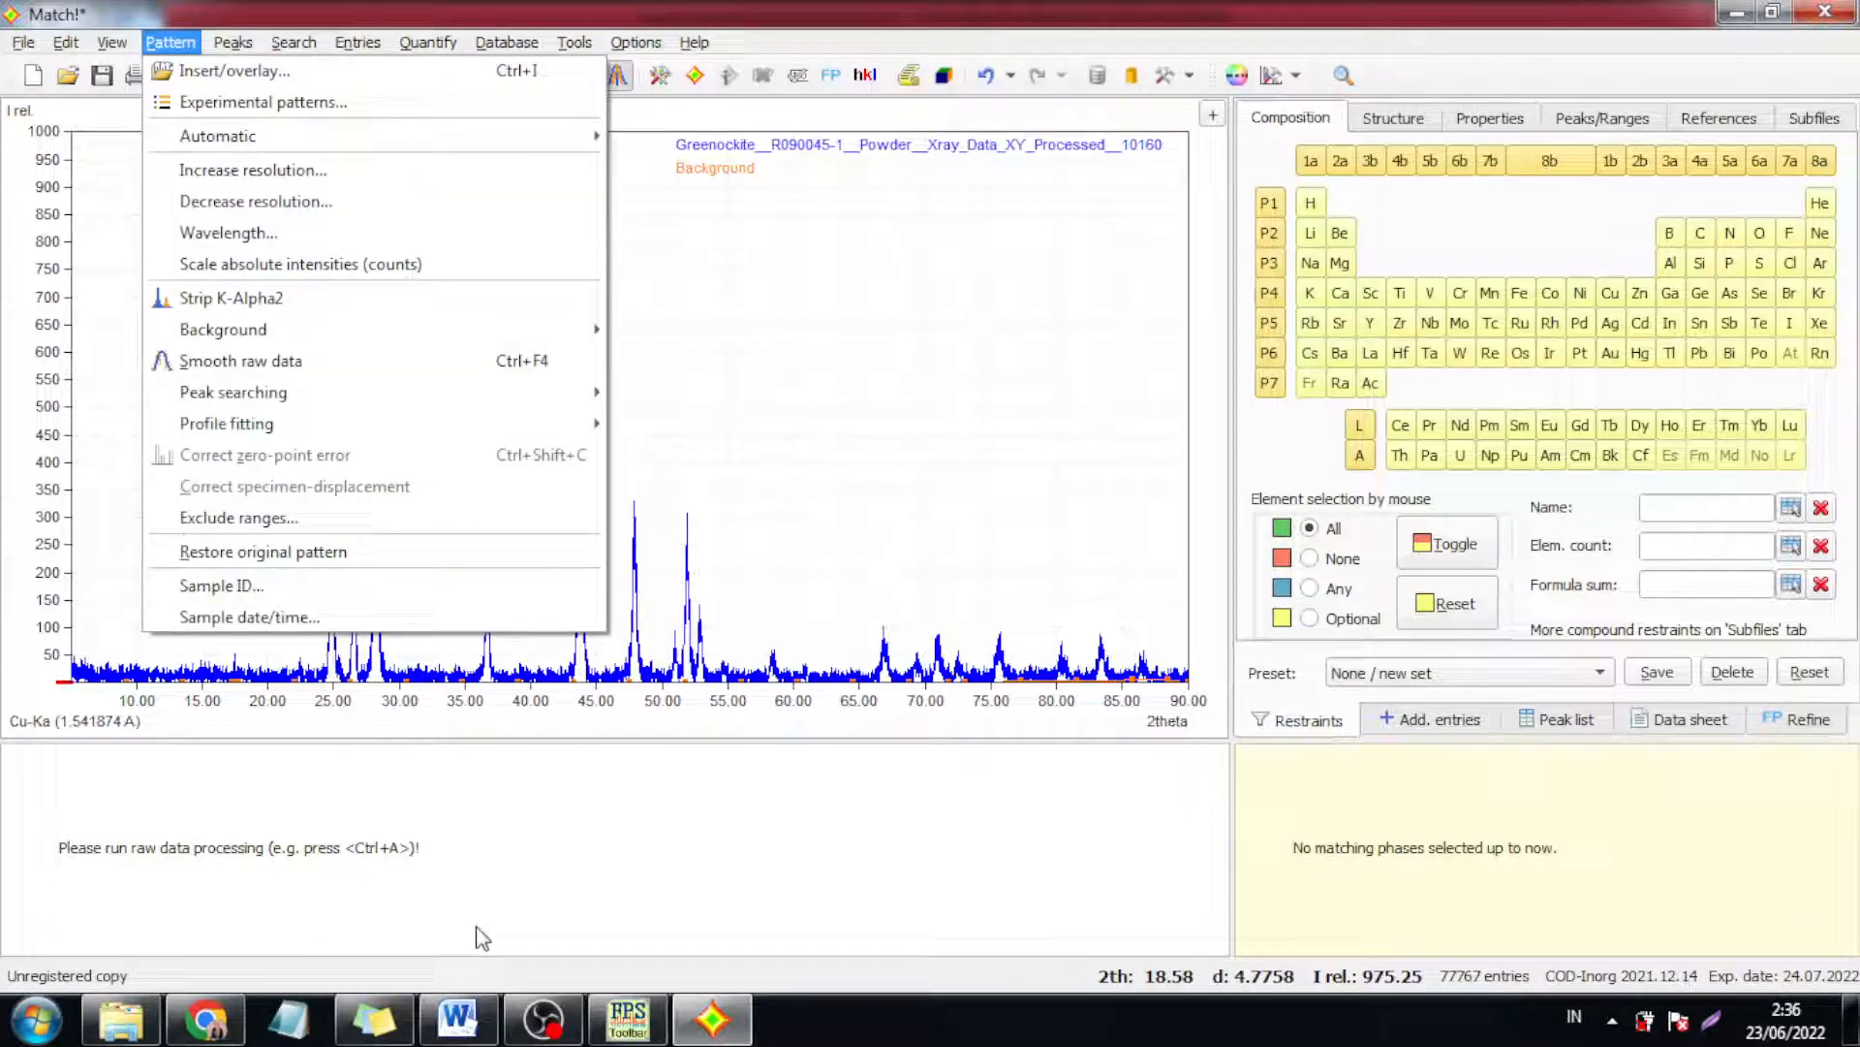
key("Escape")
left_click(489, 1027)
left_click_drag(522, 825, 1460, 889)
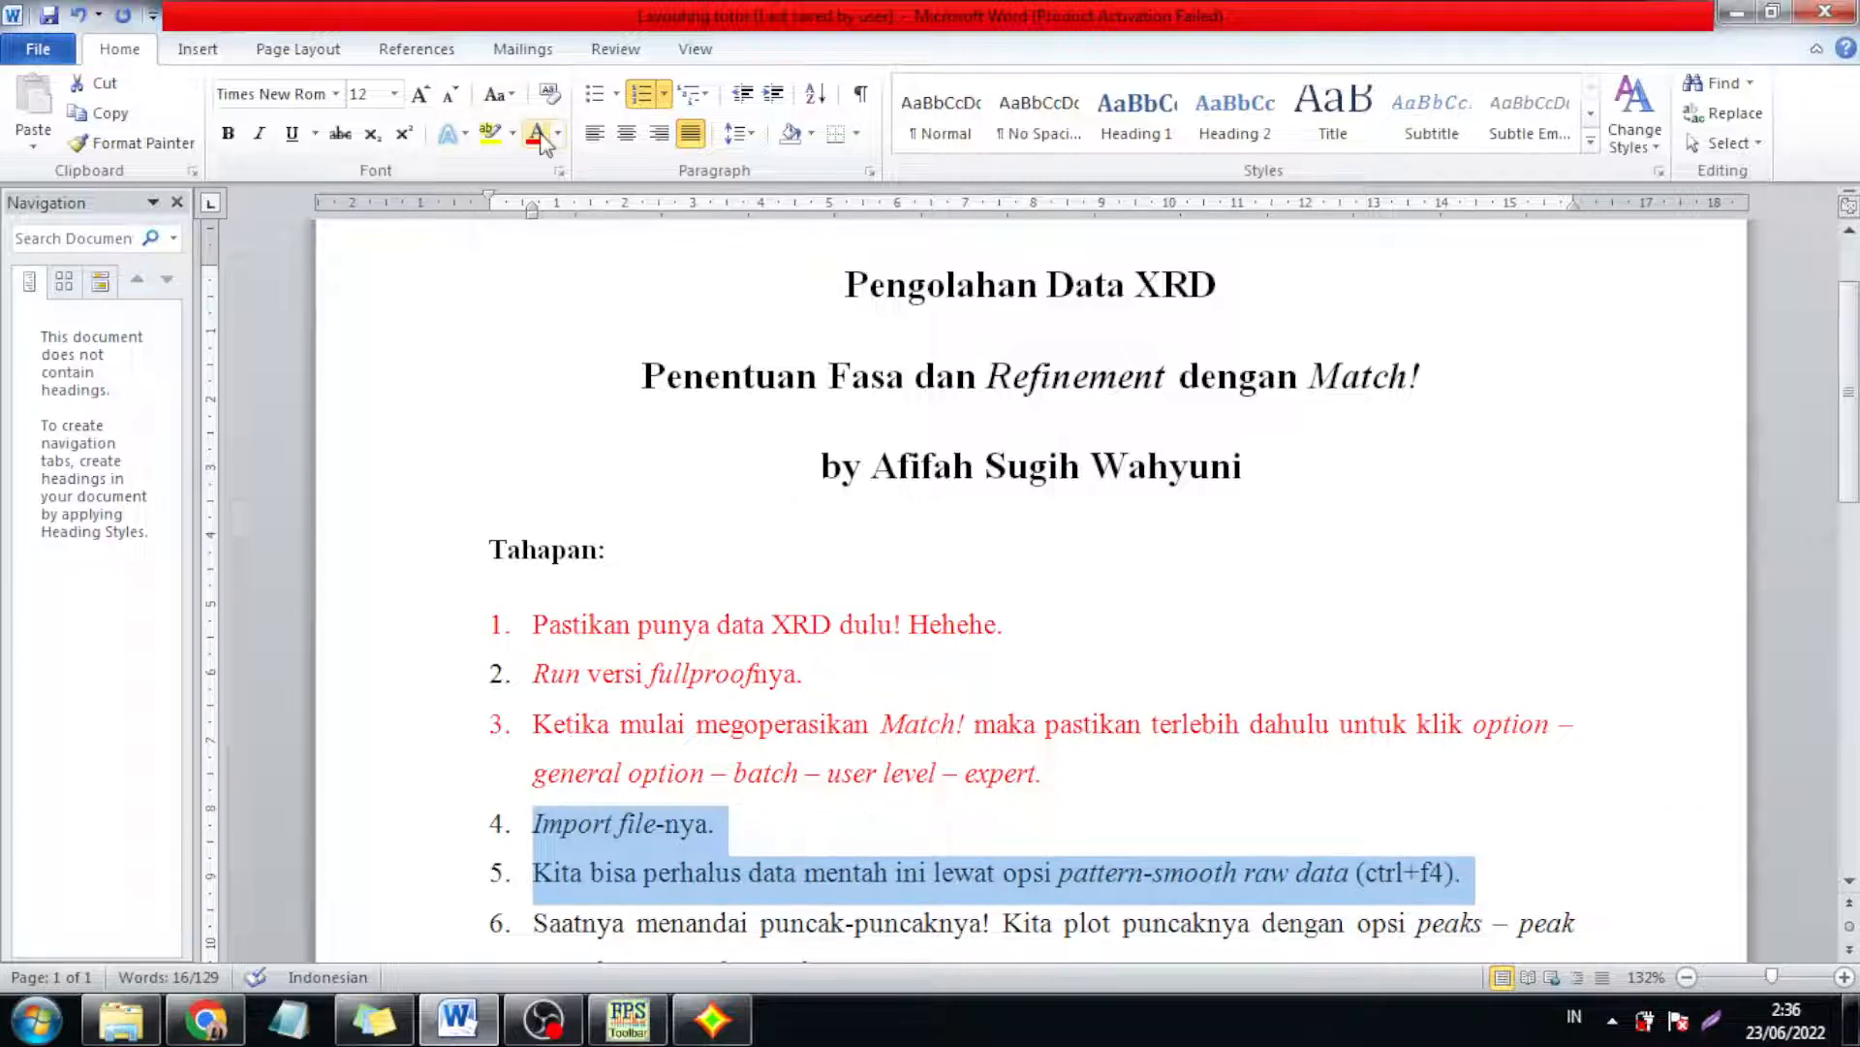
- Switch to Match!, smooth the raw diffraction data, and check the smoothed peaks between about 37° and 75° 2theta
left_click(718, 1030)
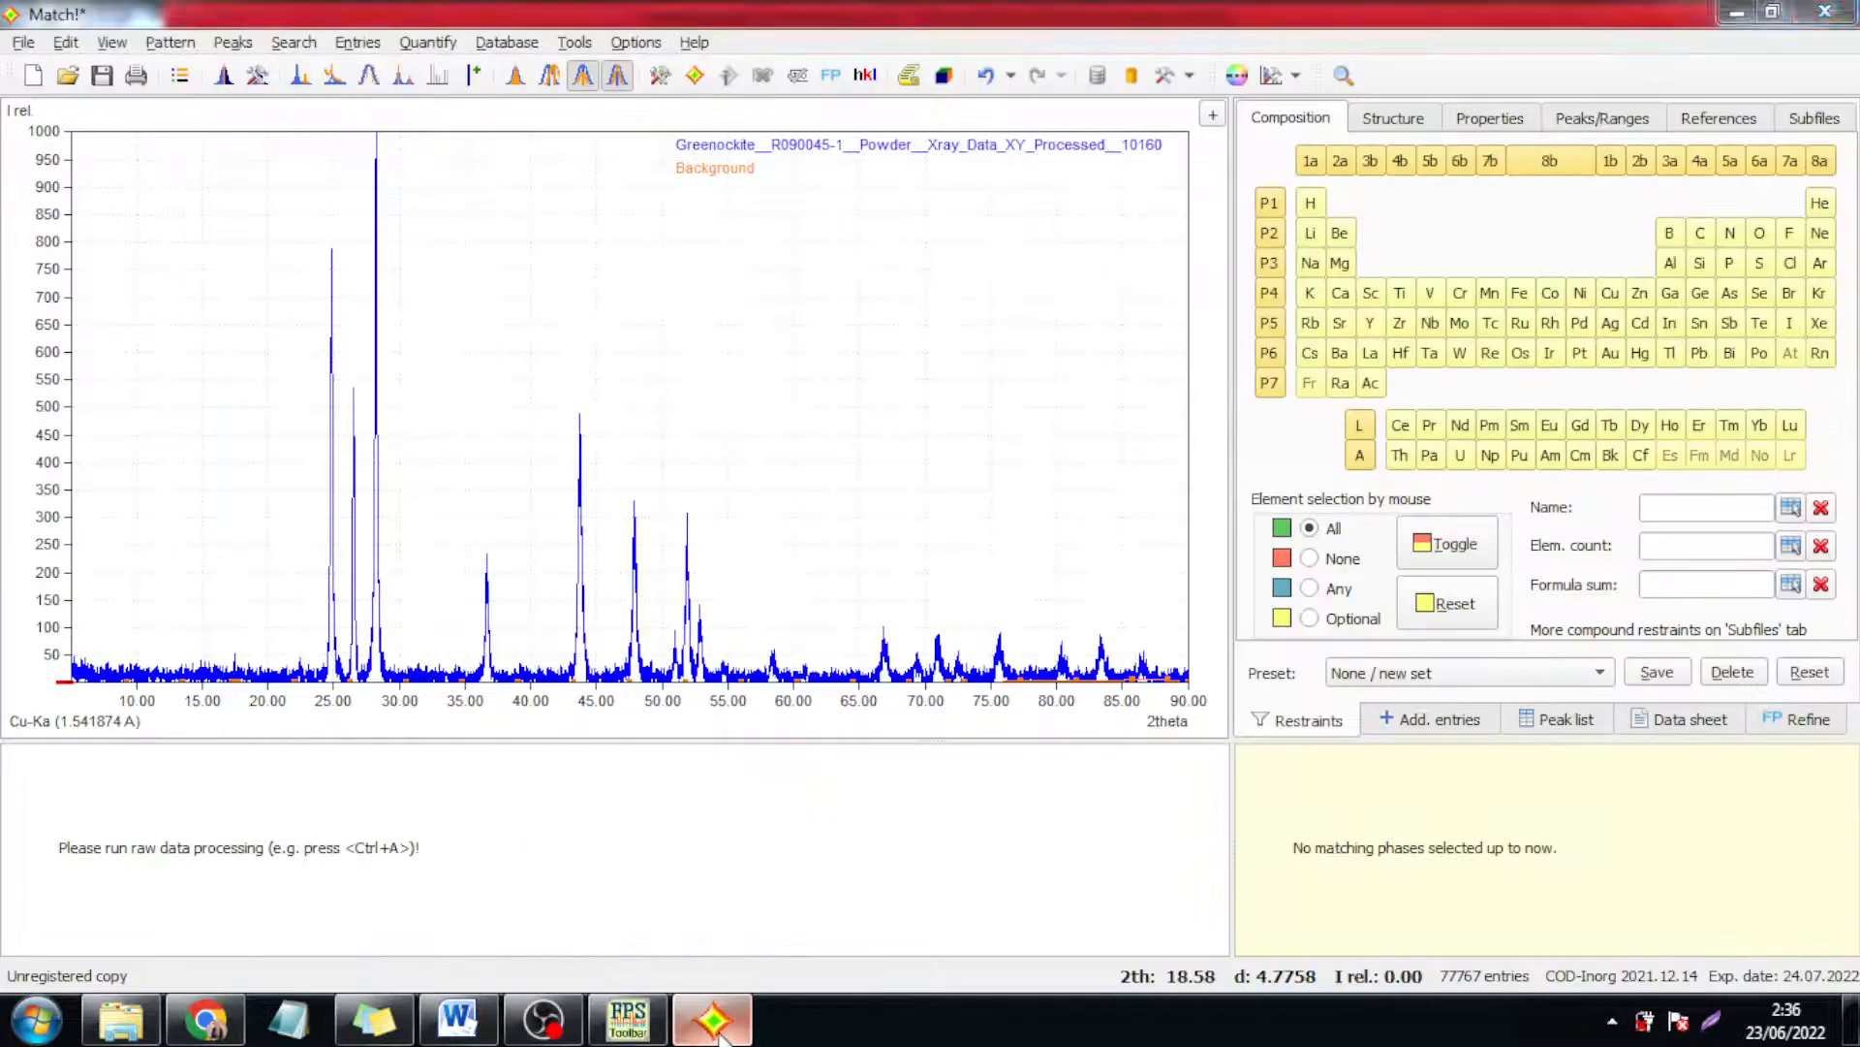
left_click(186, 48)
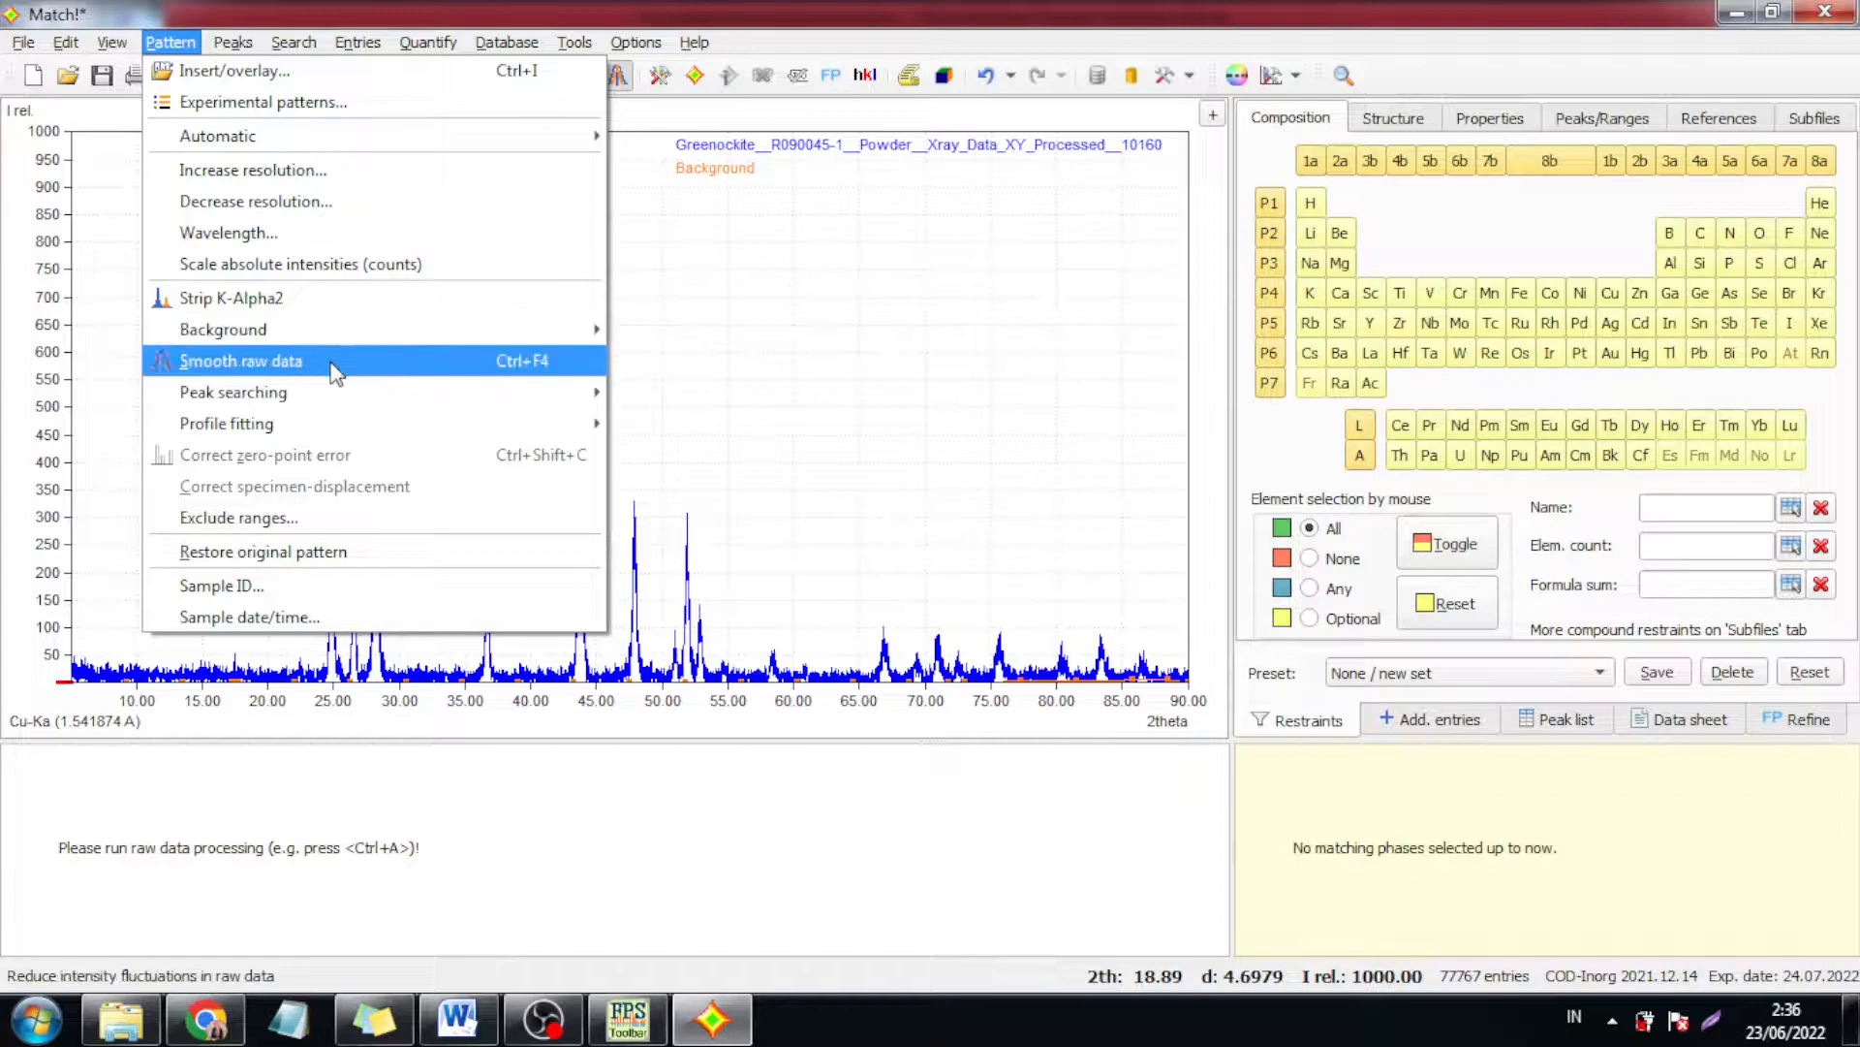
left_click(531, 374)
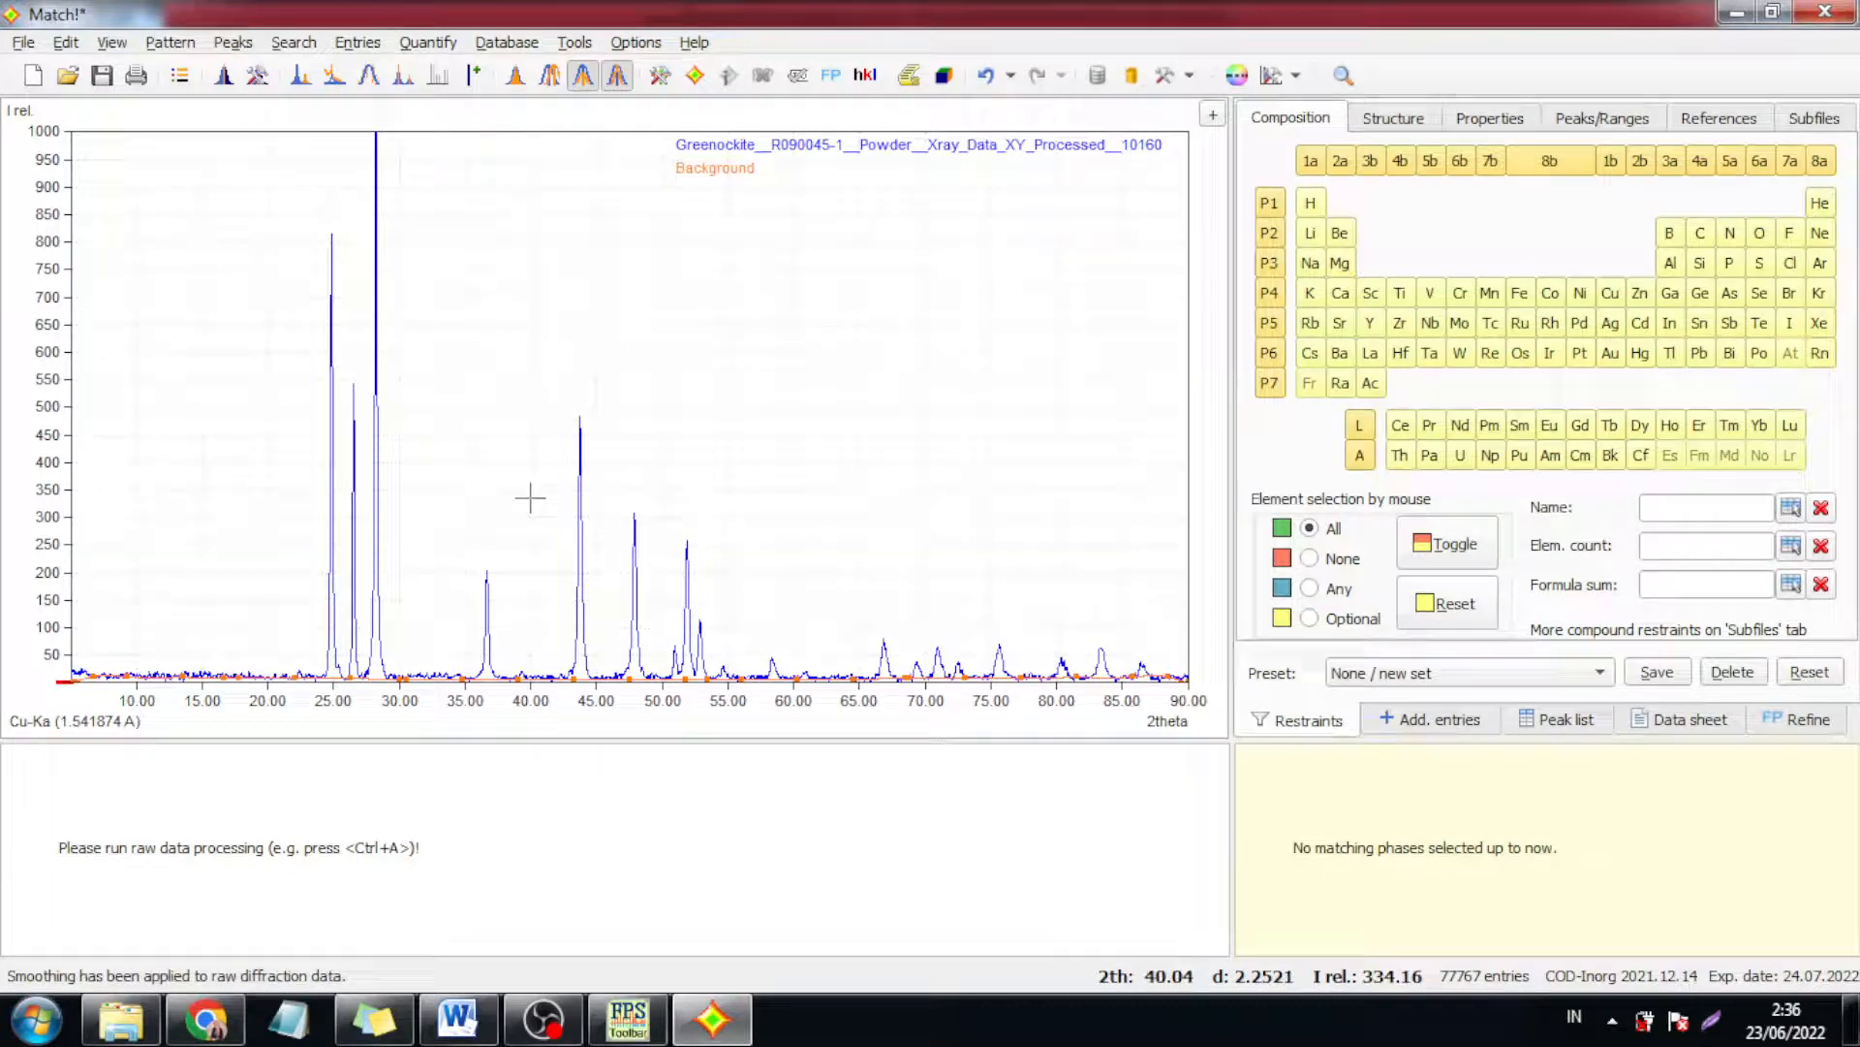
left_click_drag(494, 498, 987, 758)
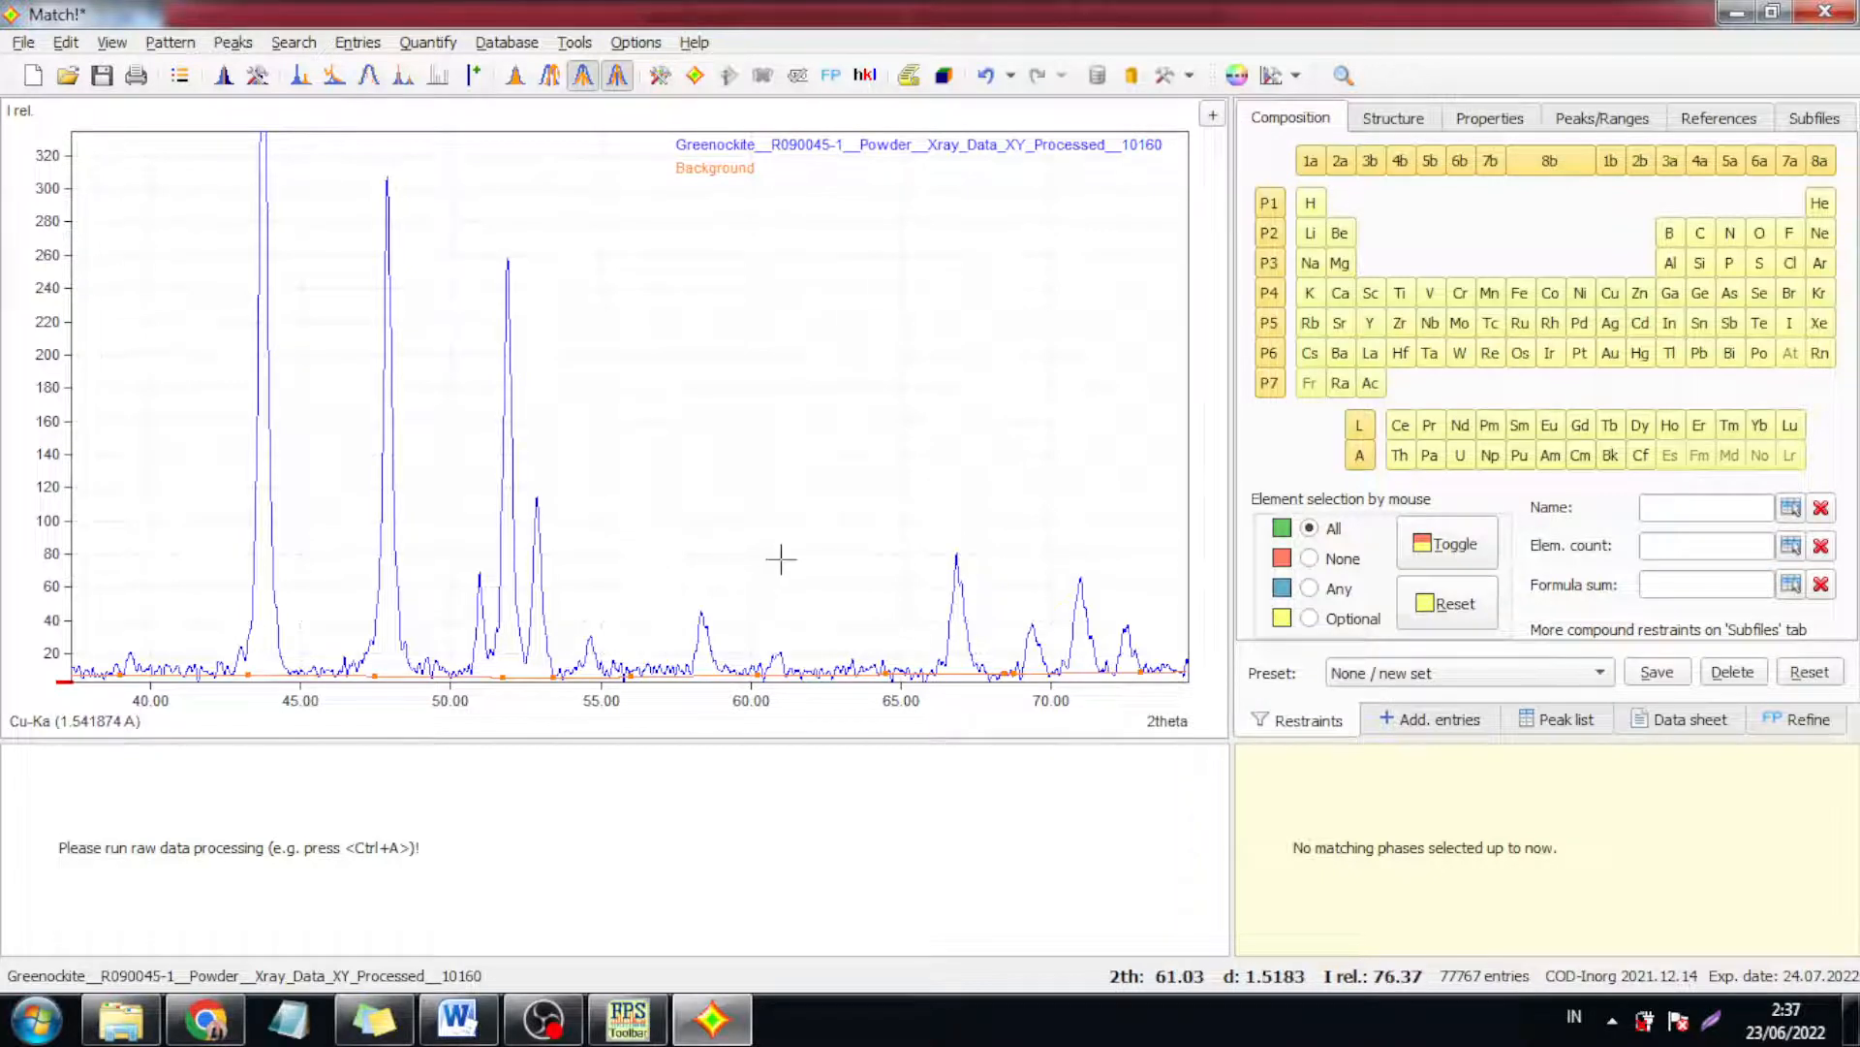
right_click(597, 481)
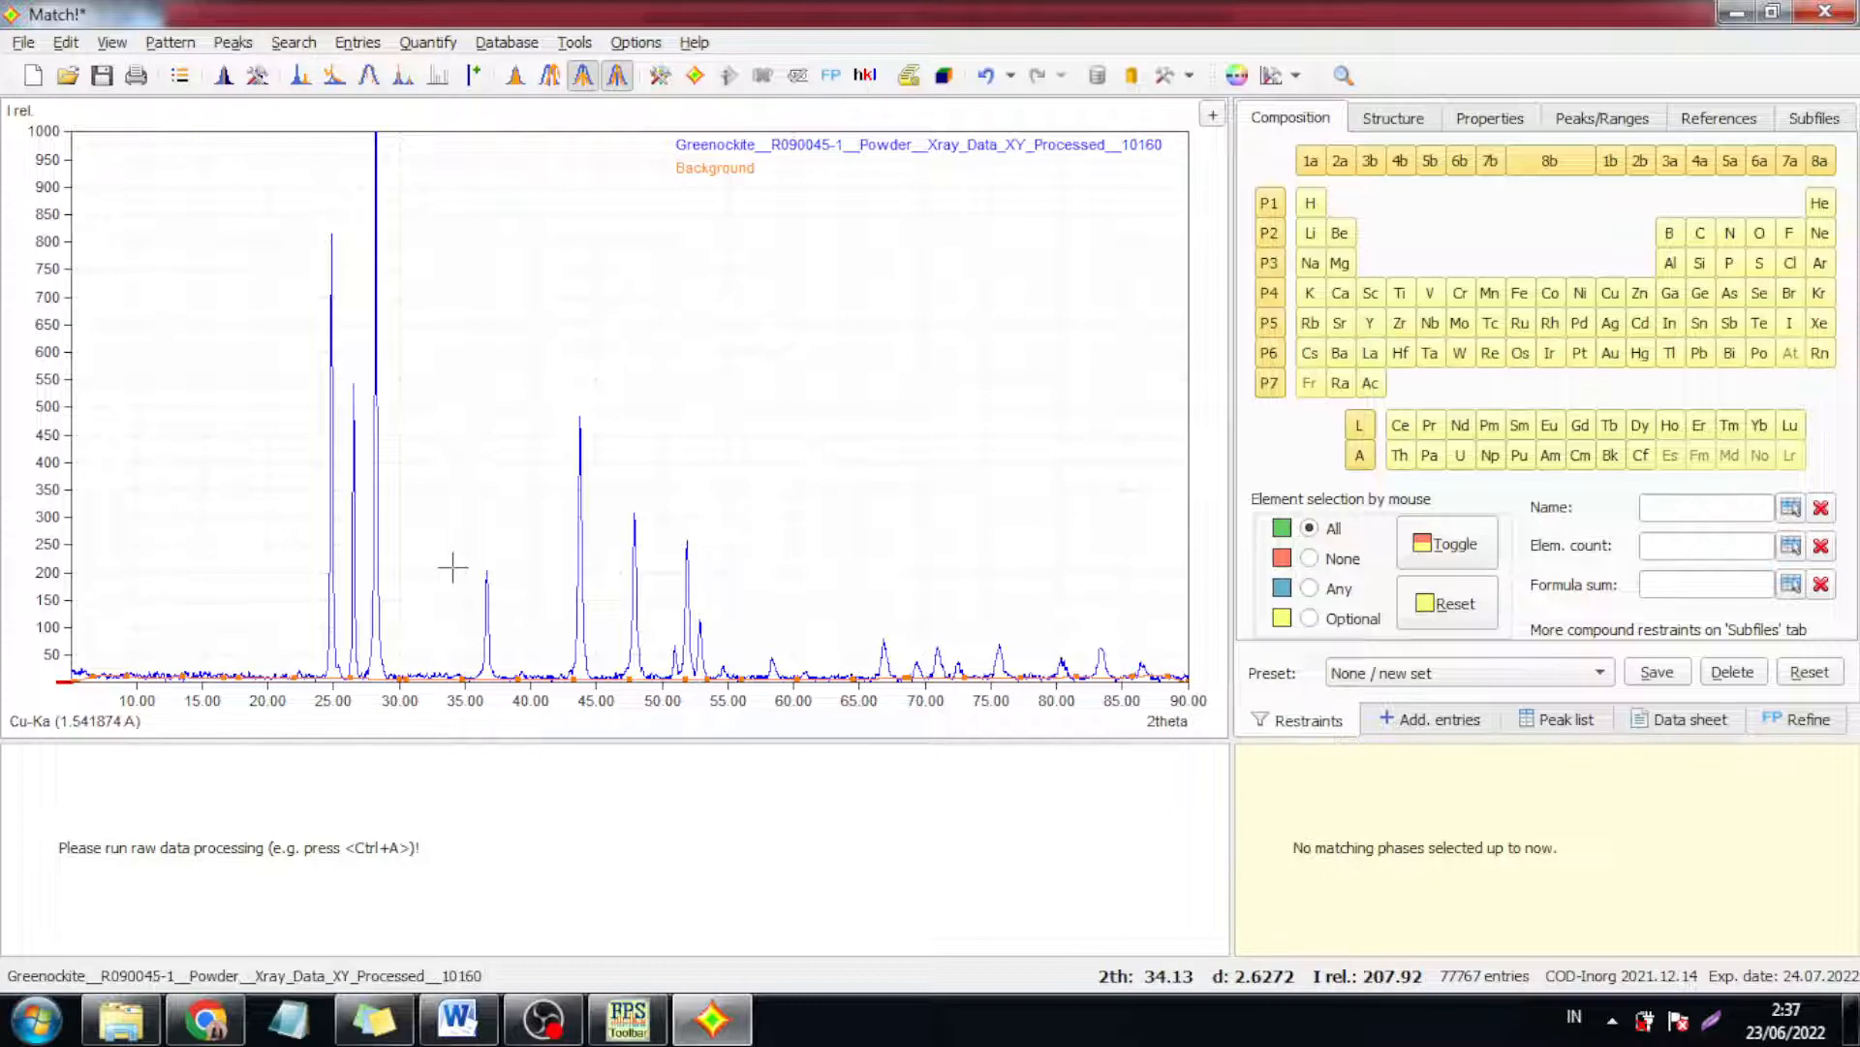
- Switch to the Word document and colour the whole text of the sixth Tahapan item red
left_click(453, 1019)
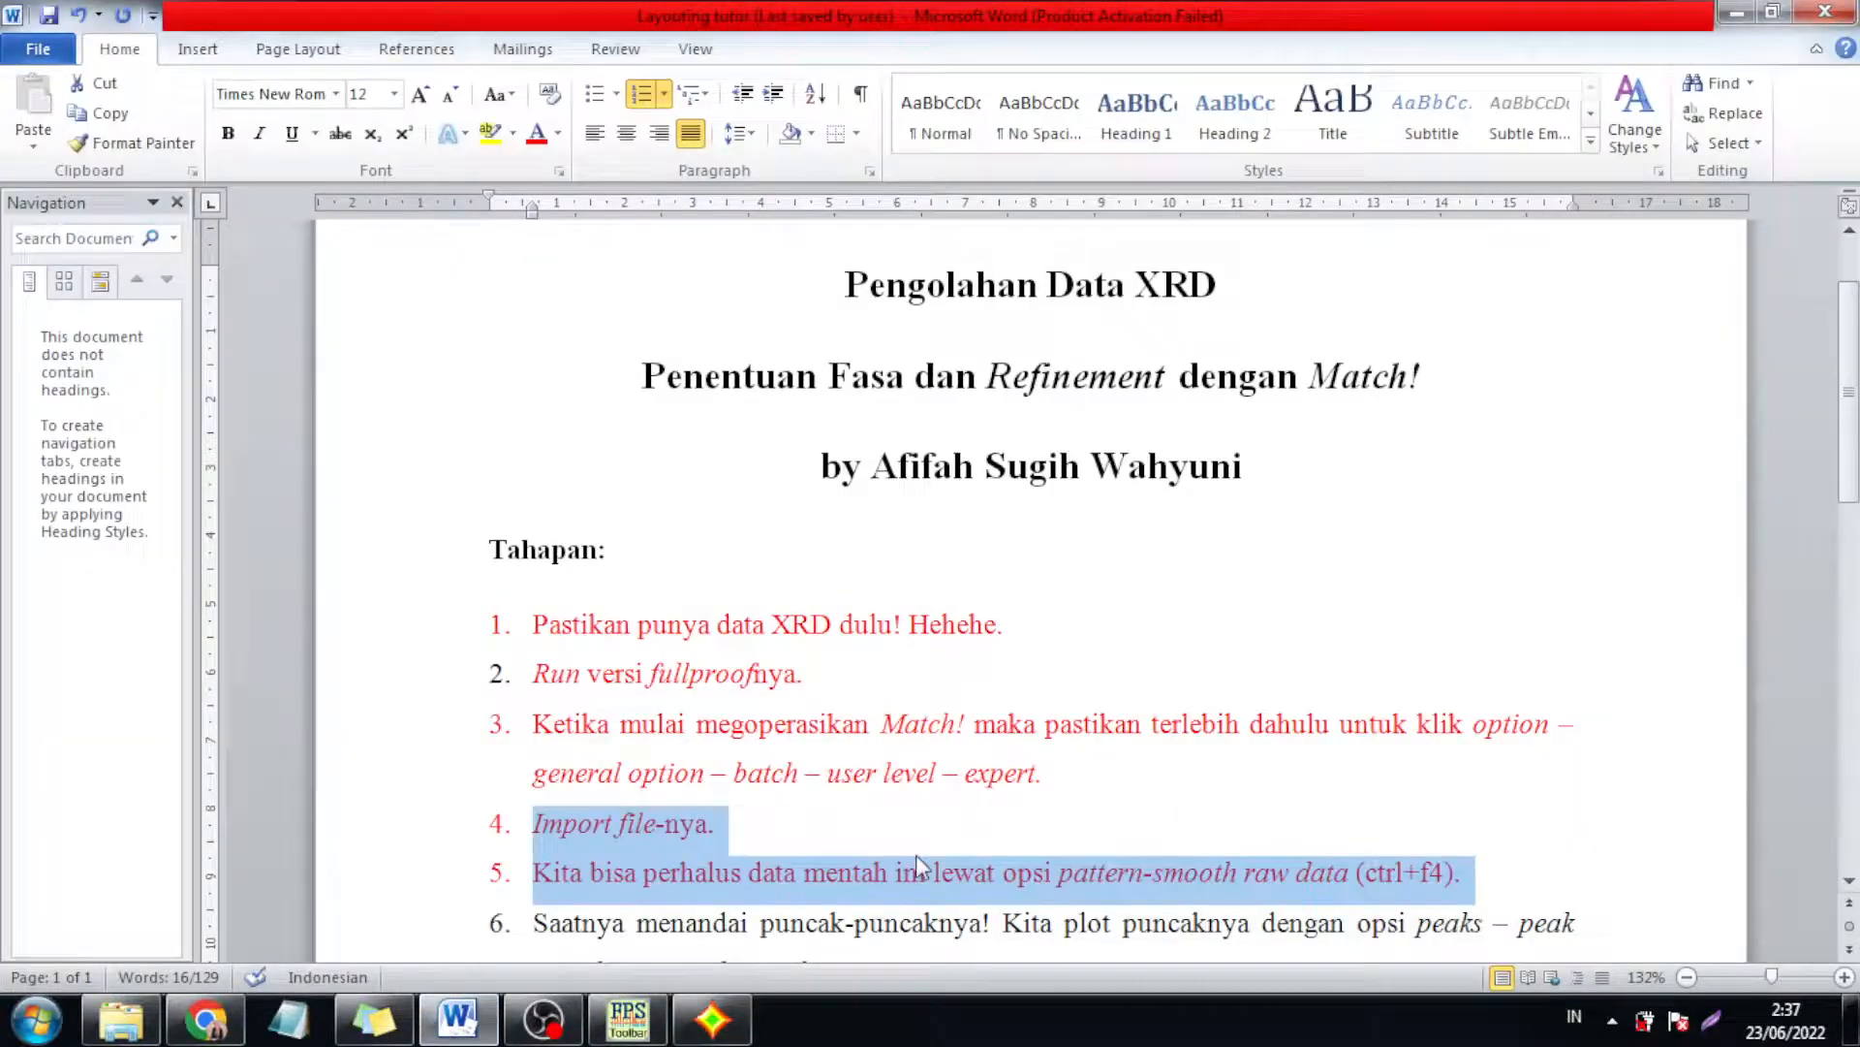
scroll(779, 611, "down", 3)
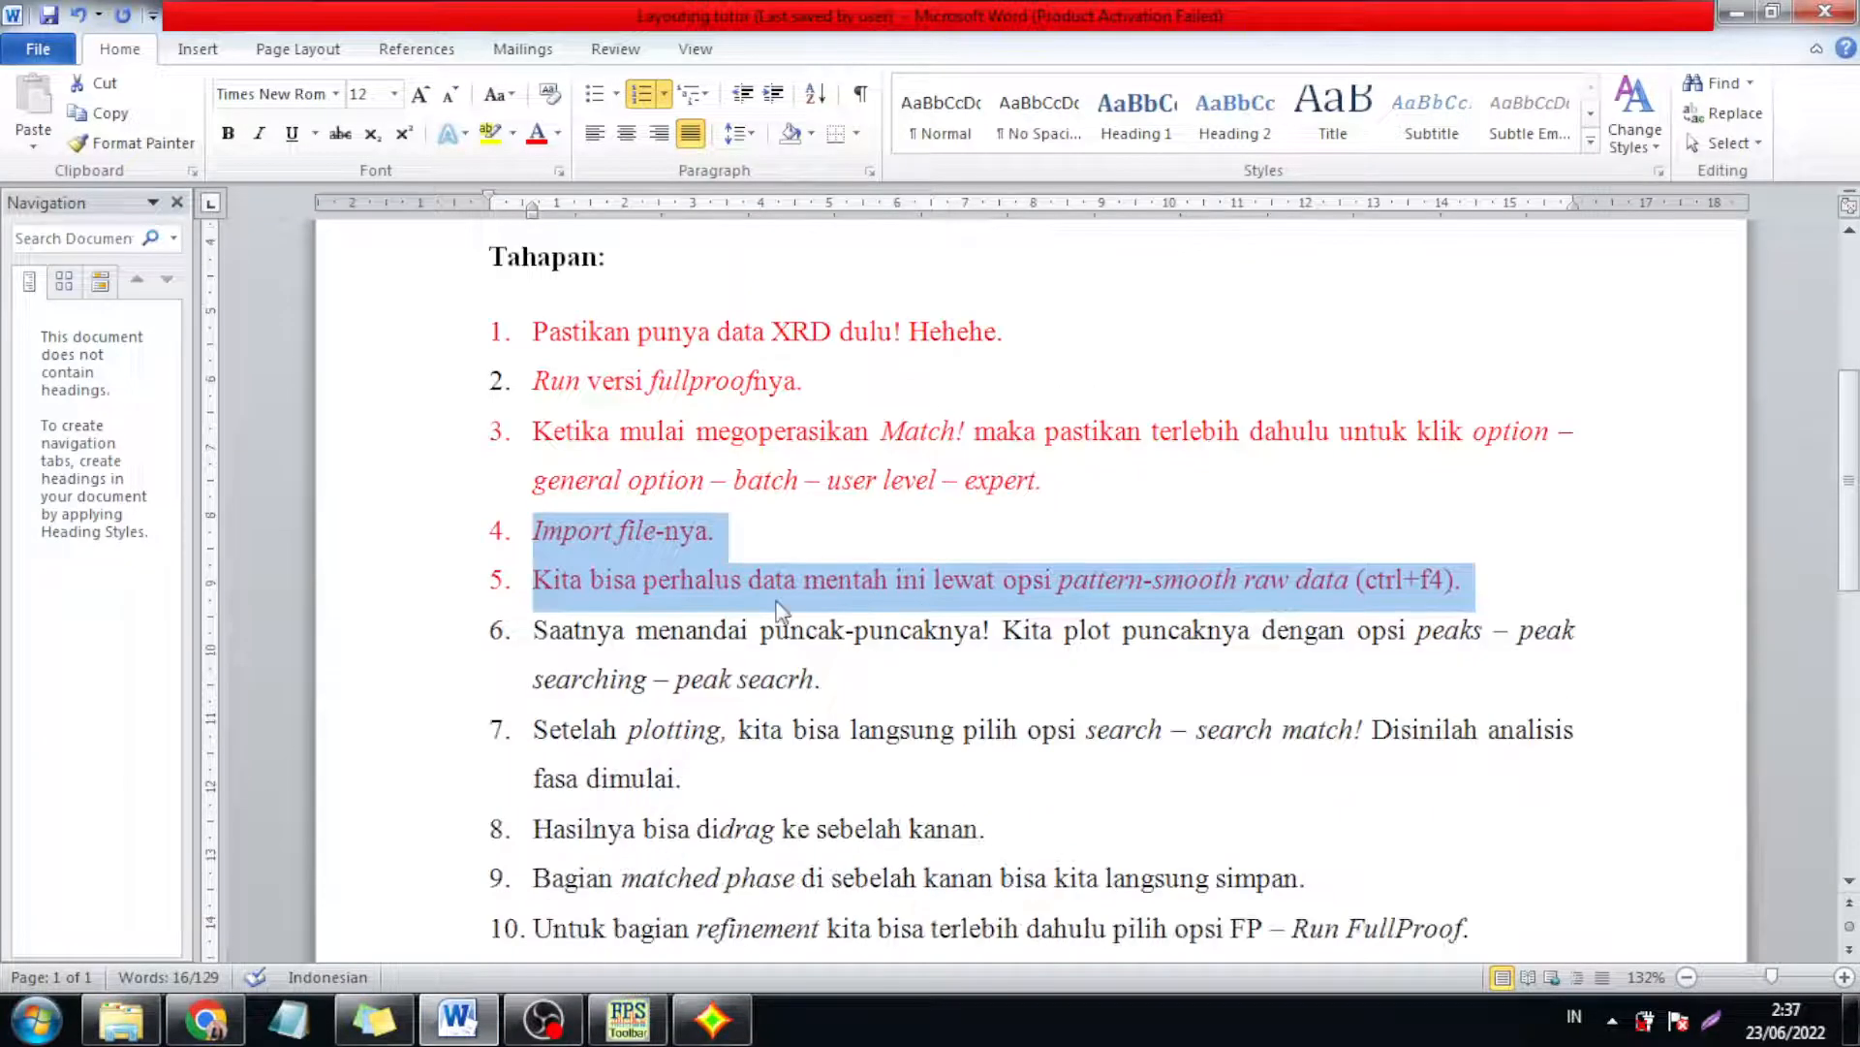
left_click_drag(533, 635, 869, 700)
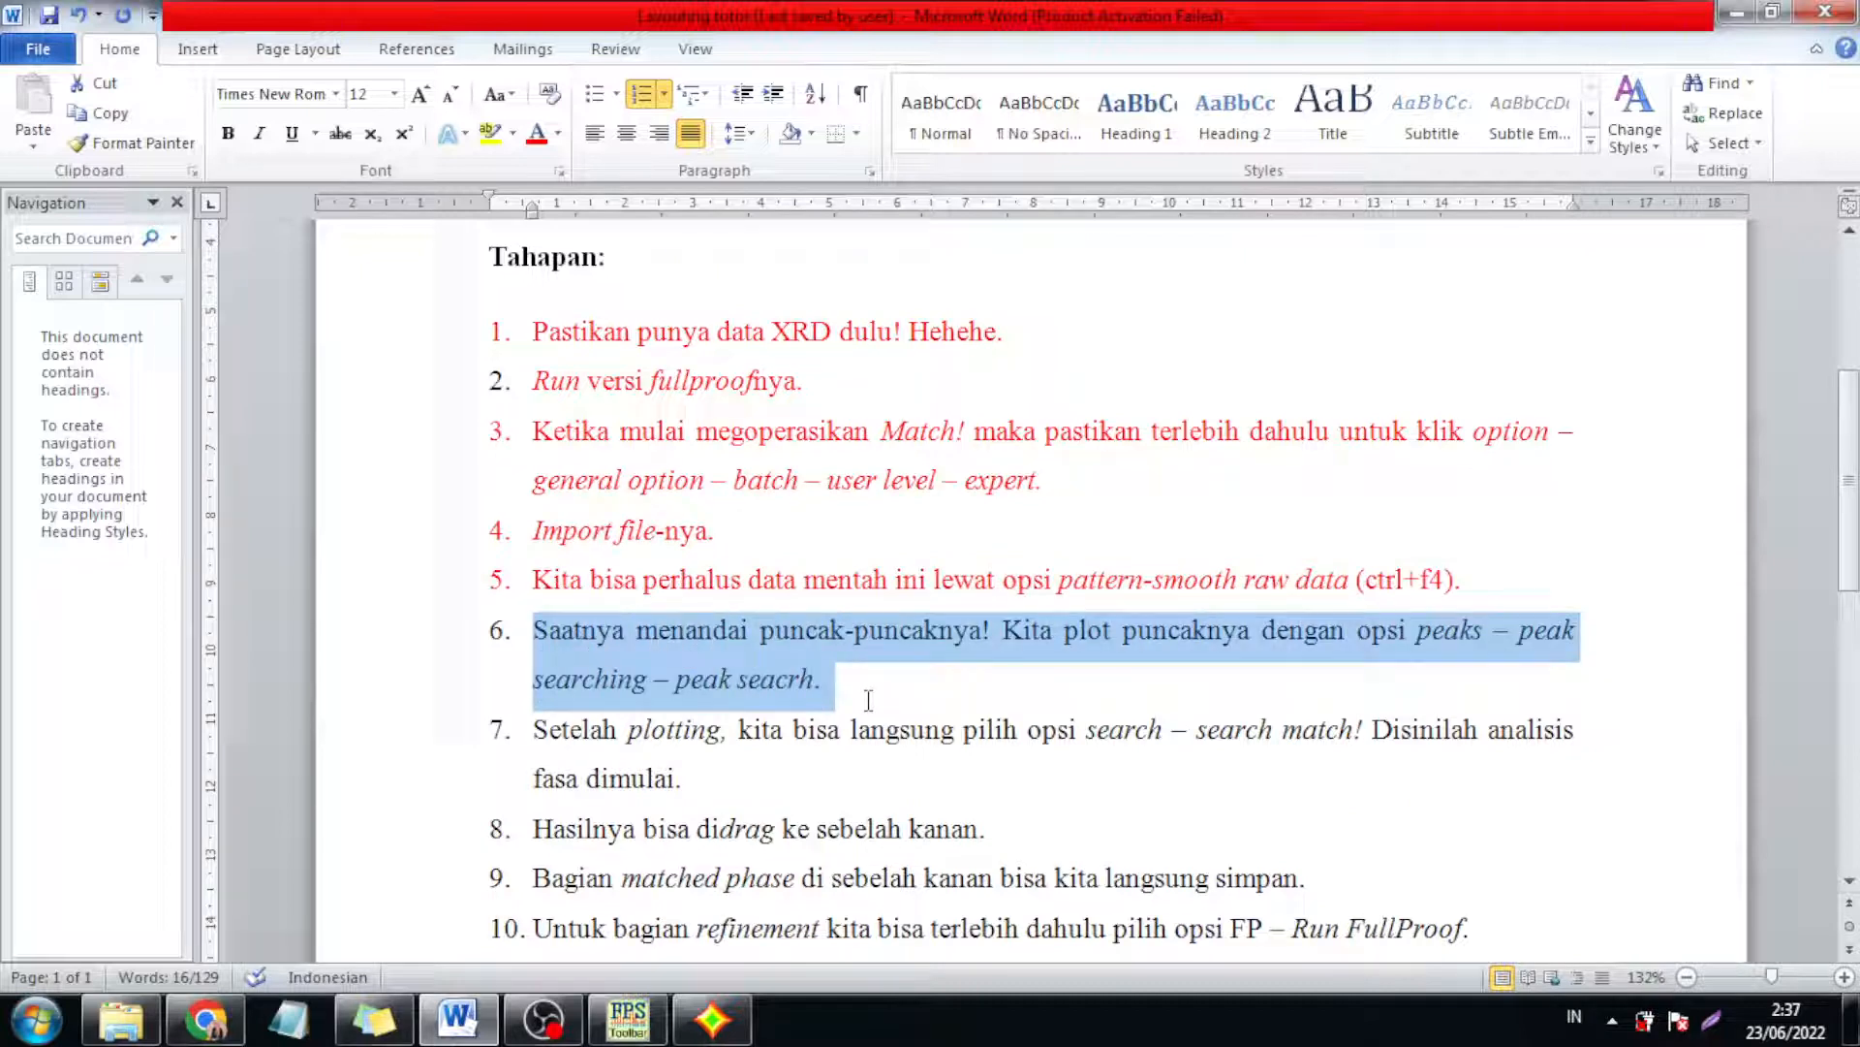
left_click(535, 133)
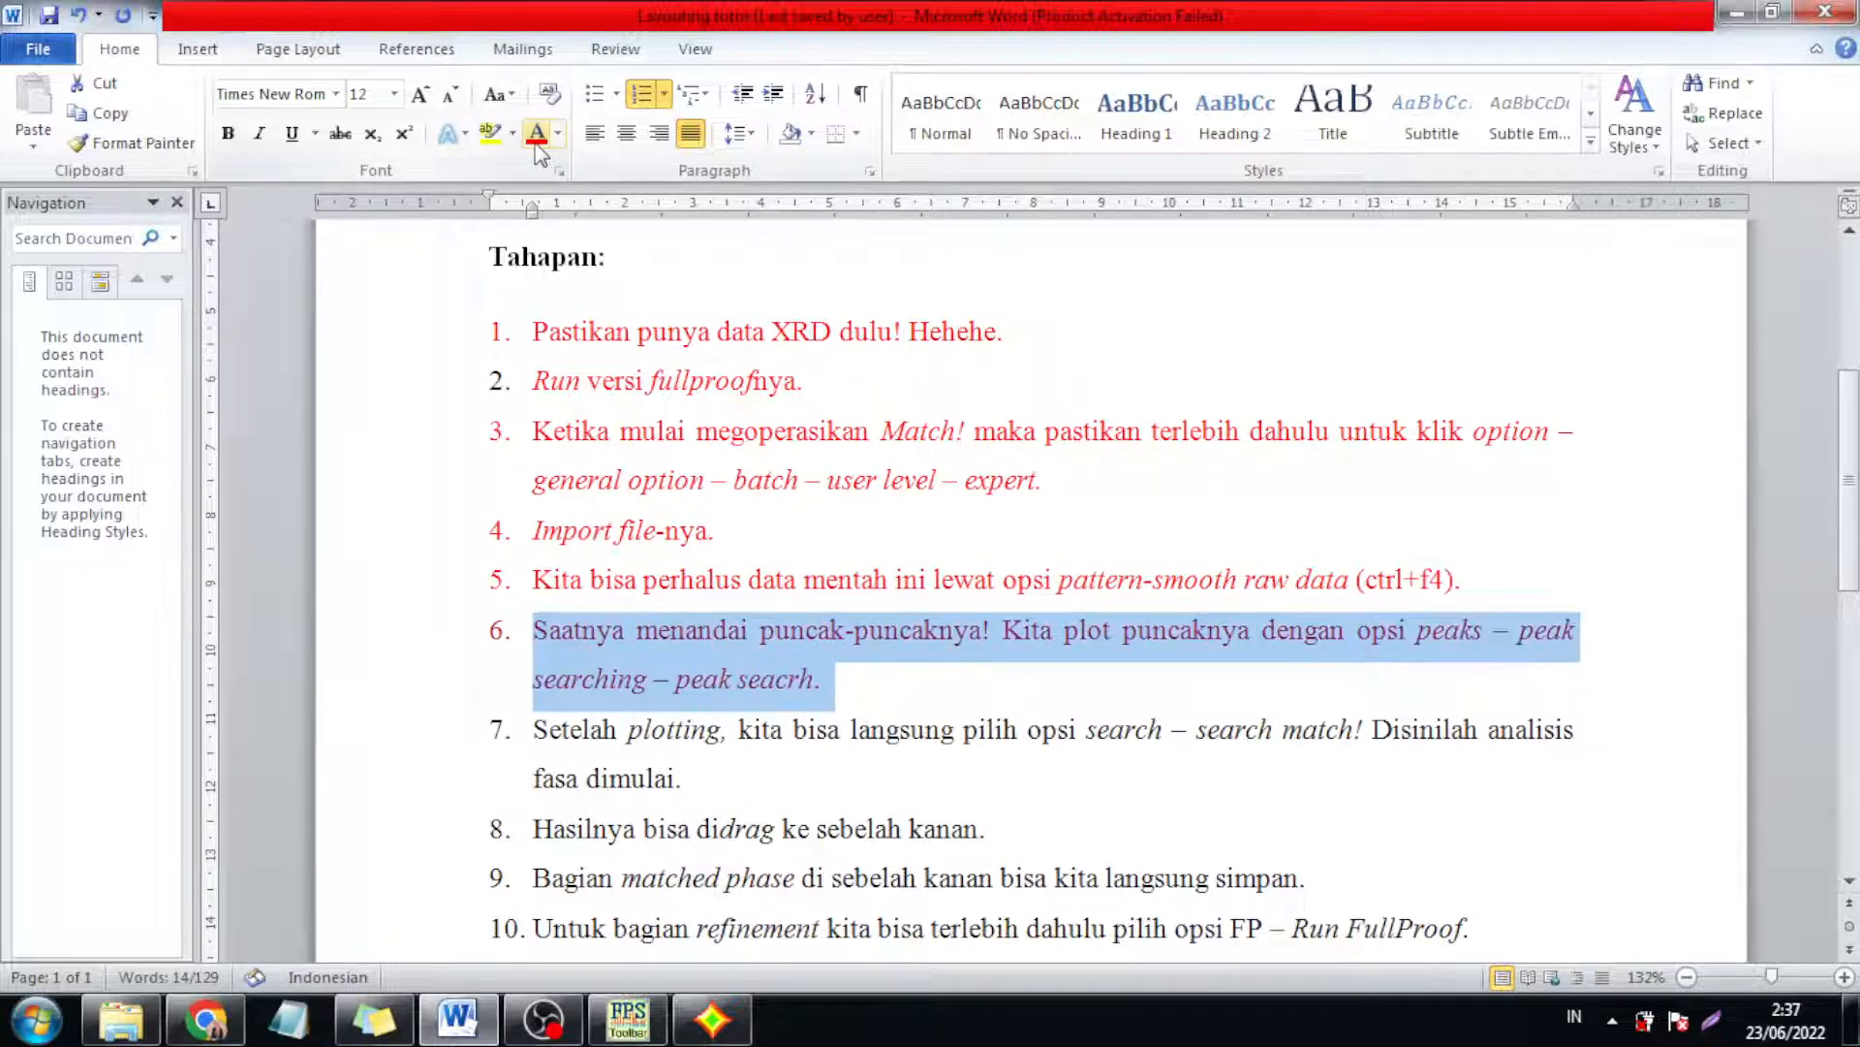
left_click(1204, 610)
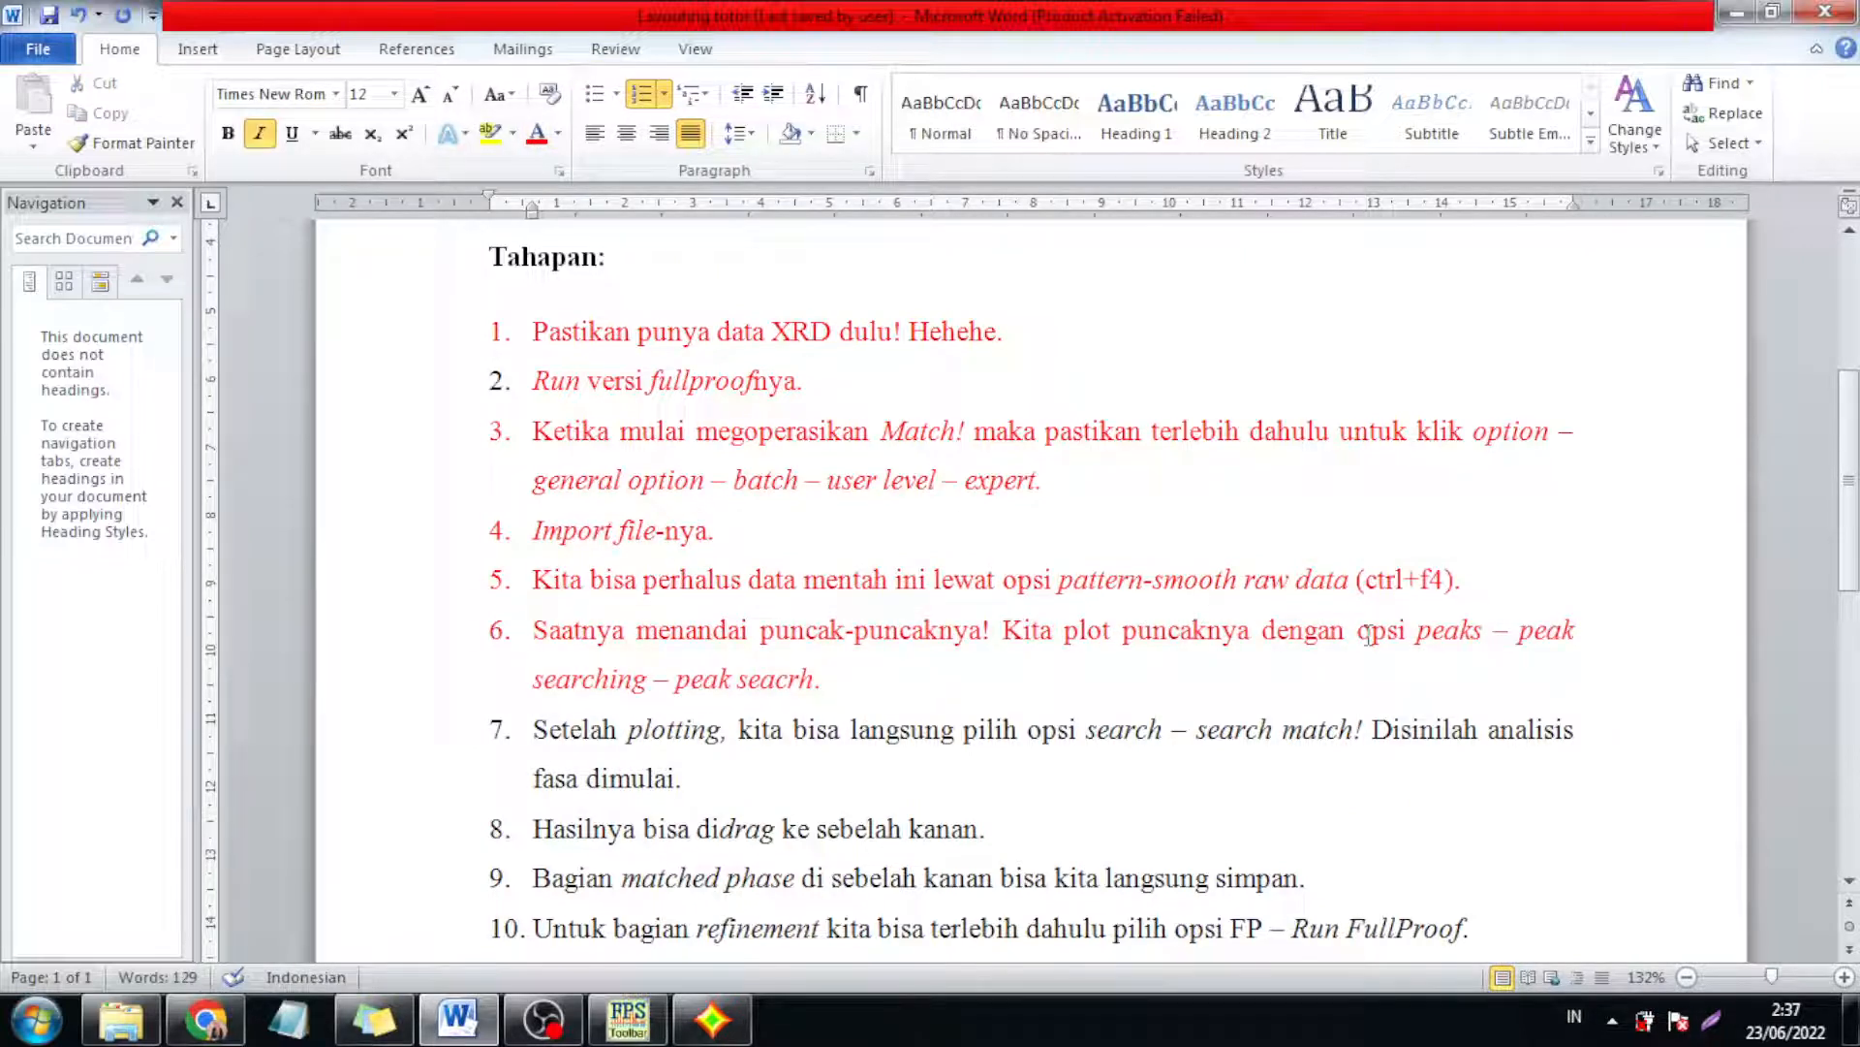
- Select the phrase "opsi peaks – peak searching – peak seacrh." in the sixth Tahapan item to point it out
left_click_drag(1361, 635, 1409, 678)
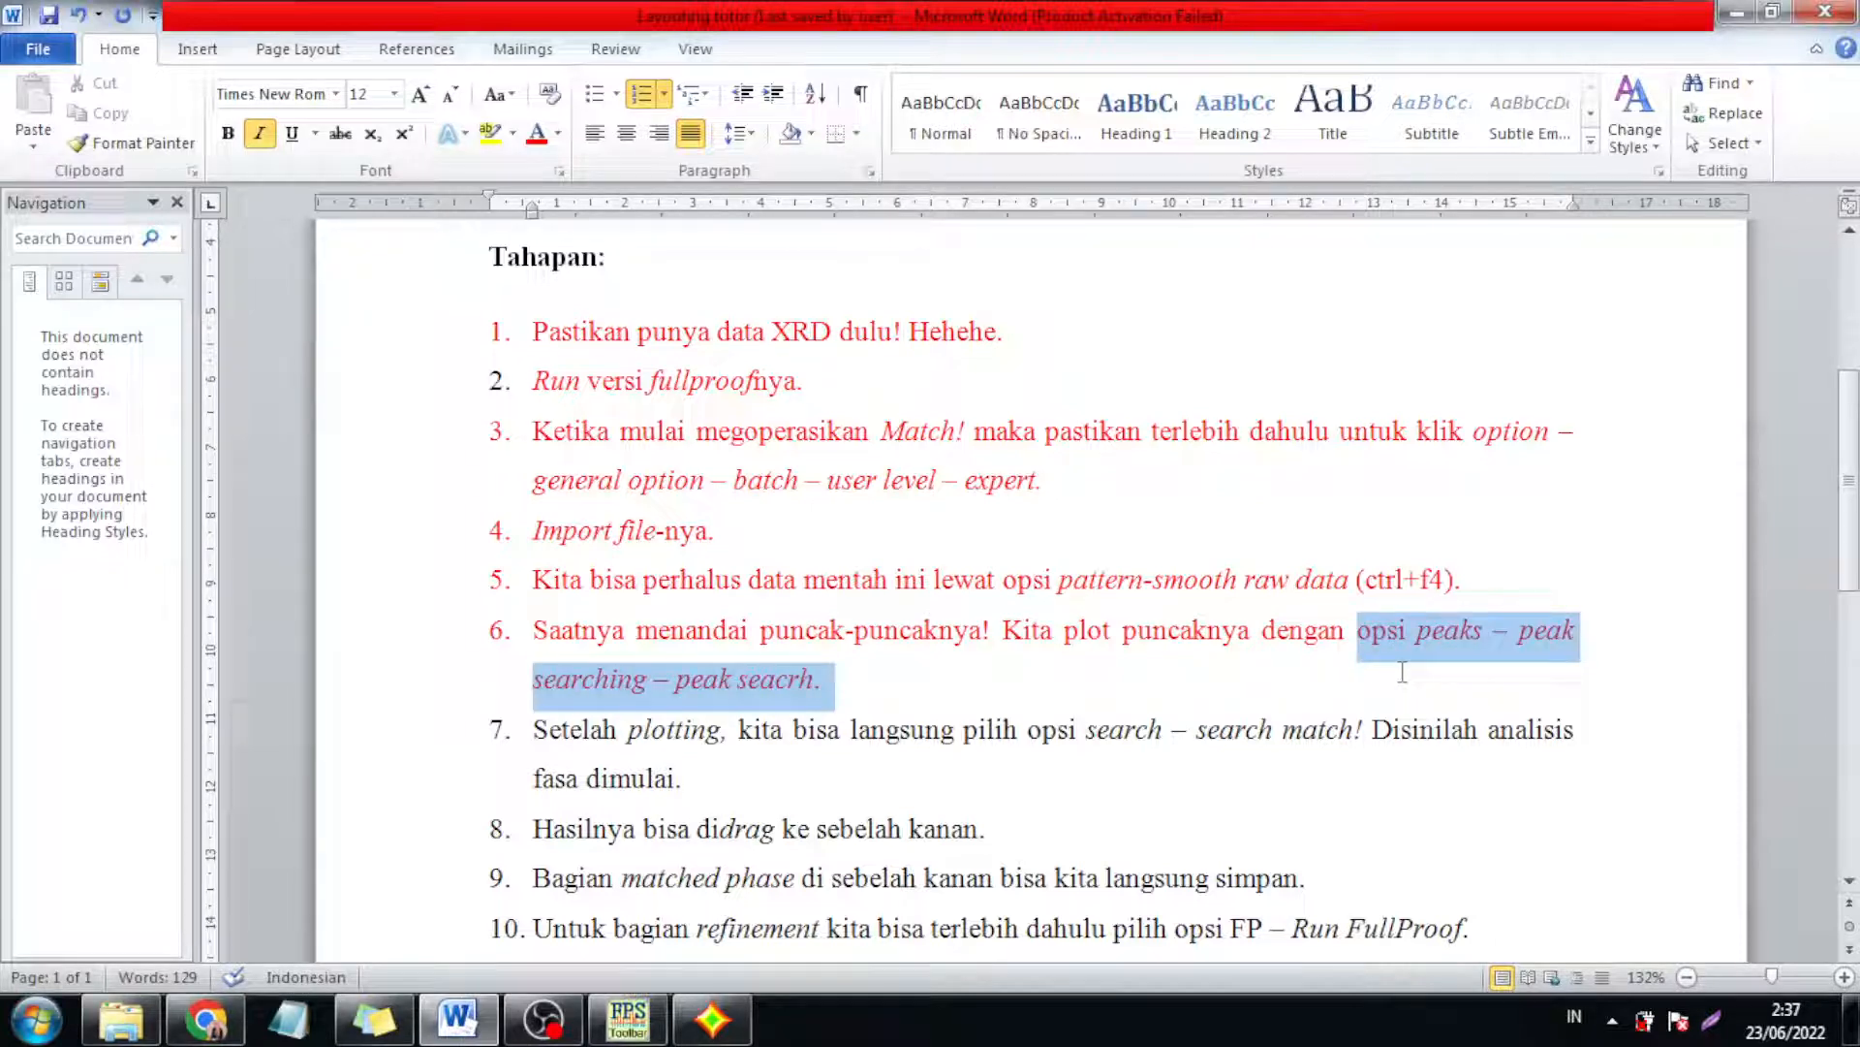
left_click(1335, 635)
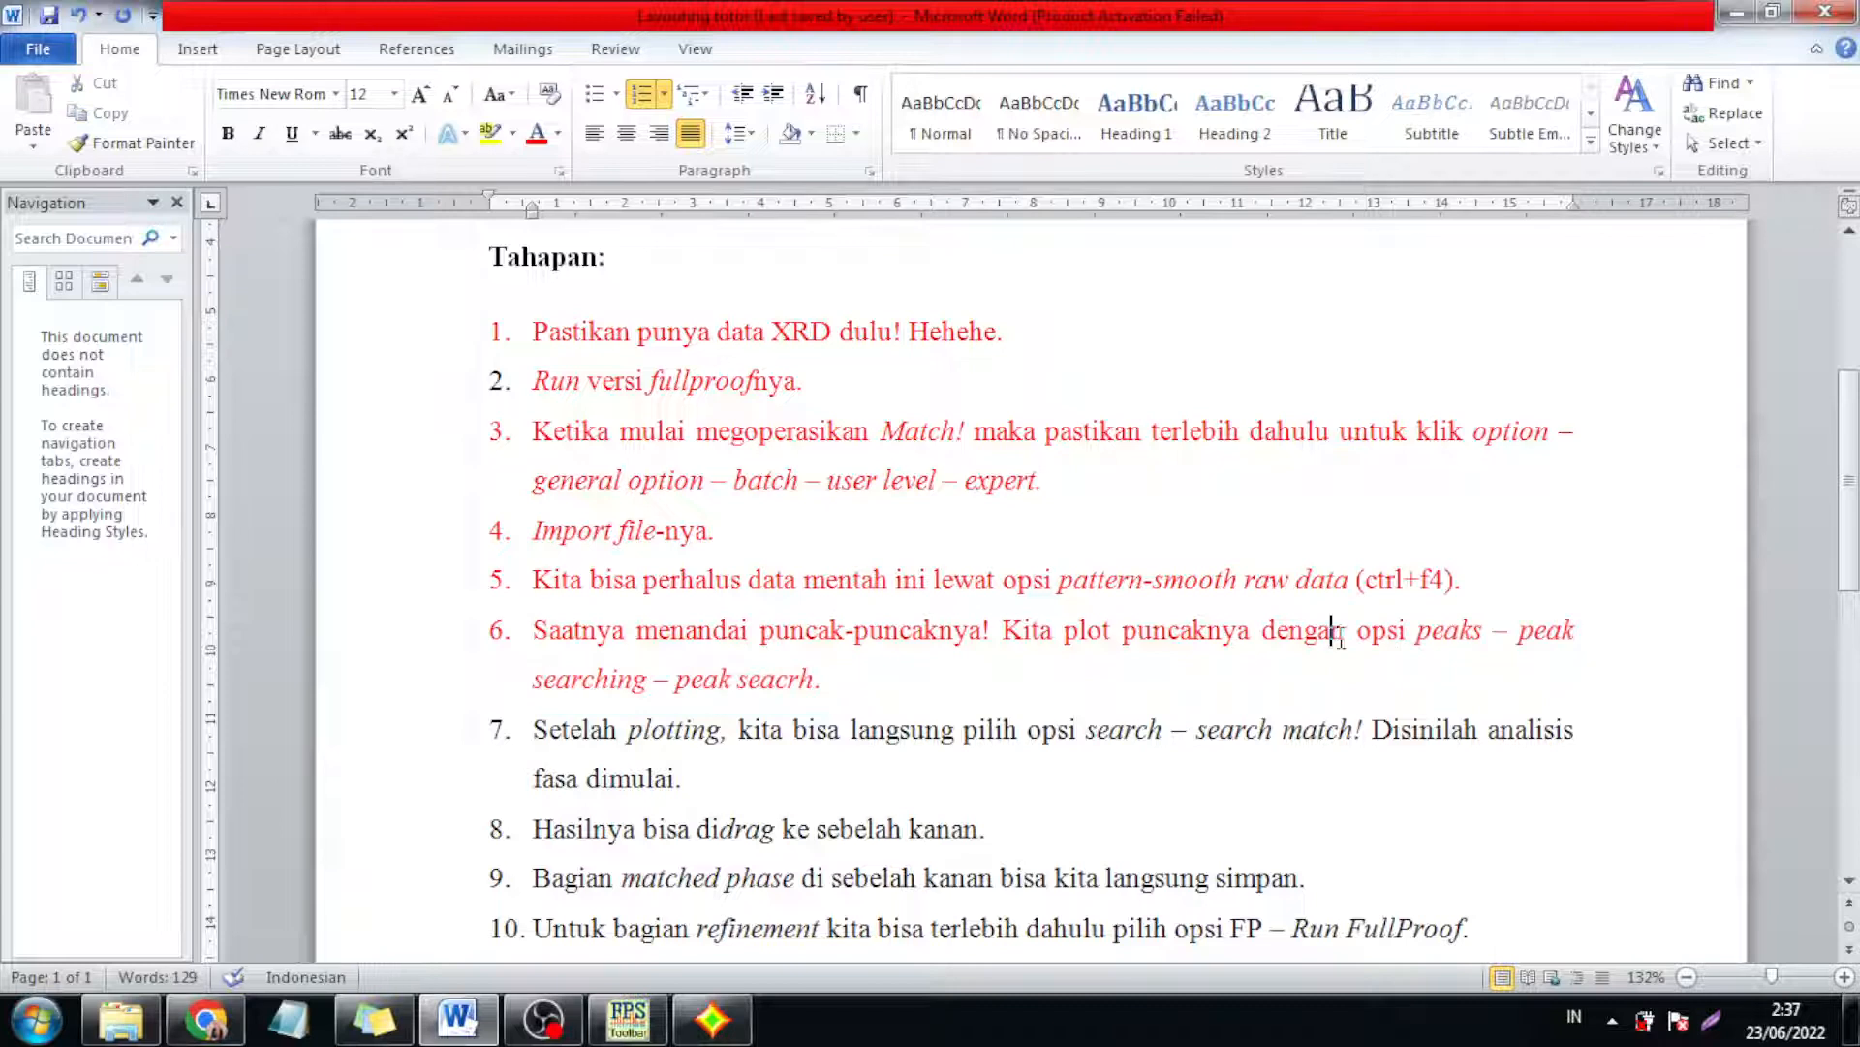
left_click_drag(1360, 635, 1375, 669)
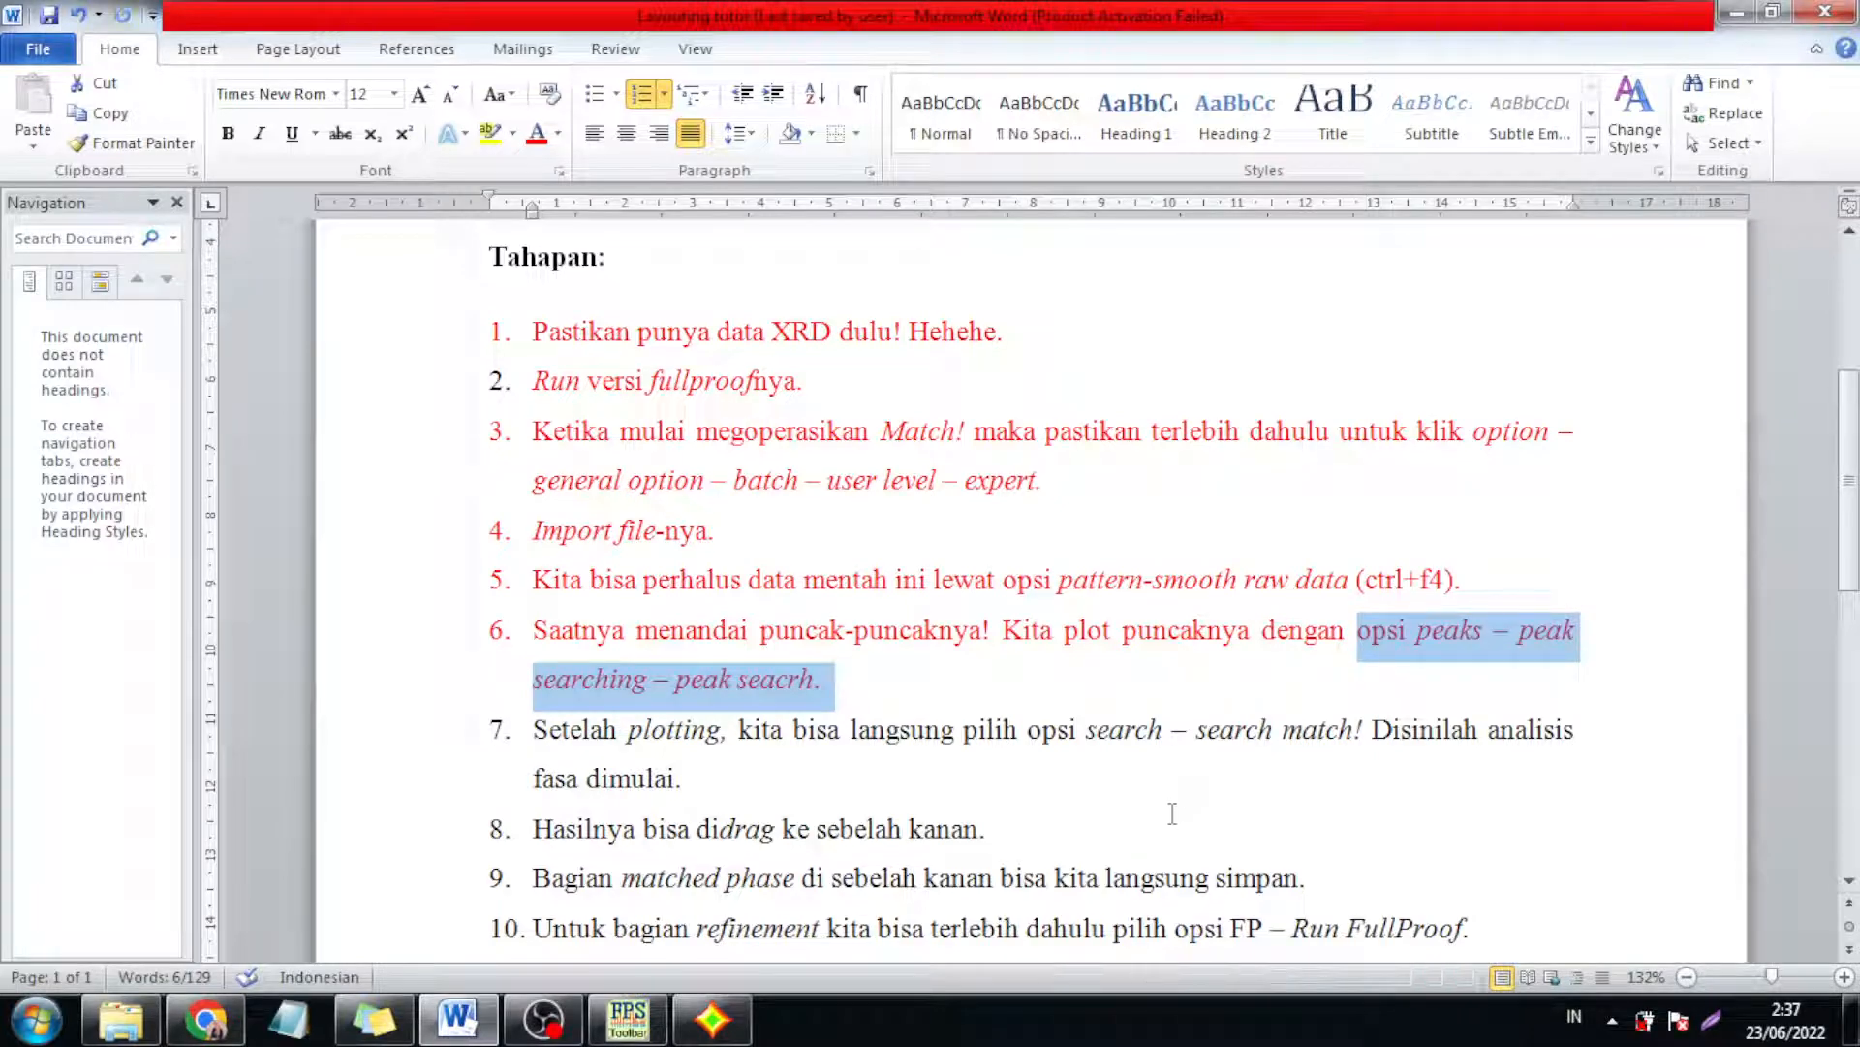
- Switch to Match! and examine the low-intensity noise and background line of the diffraction pattern between about 10° and 49° 2theta
left_click(712, 1020)
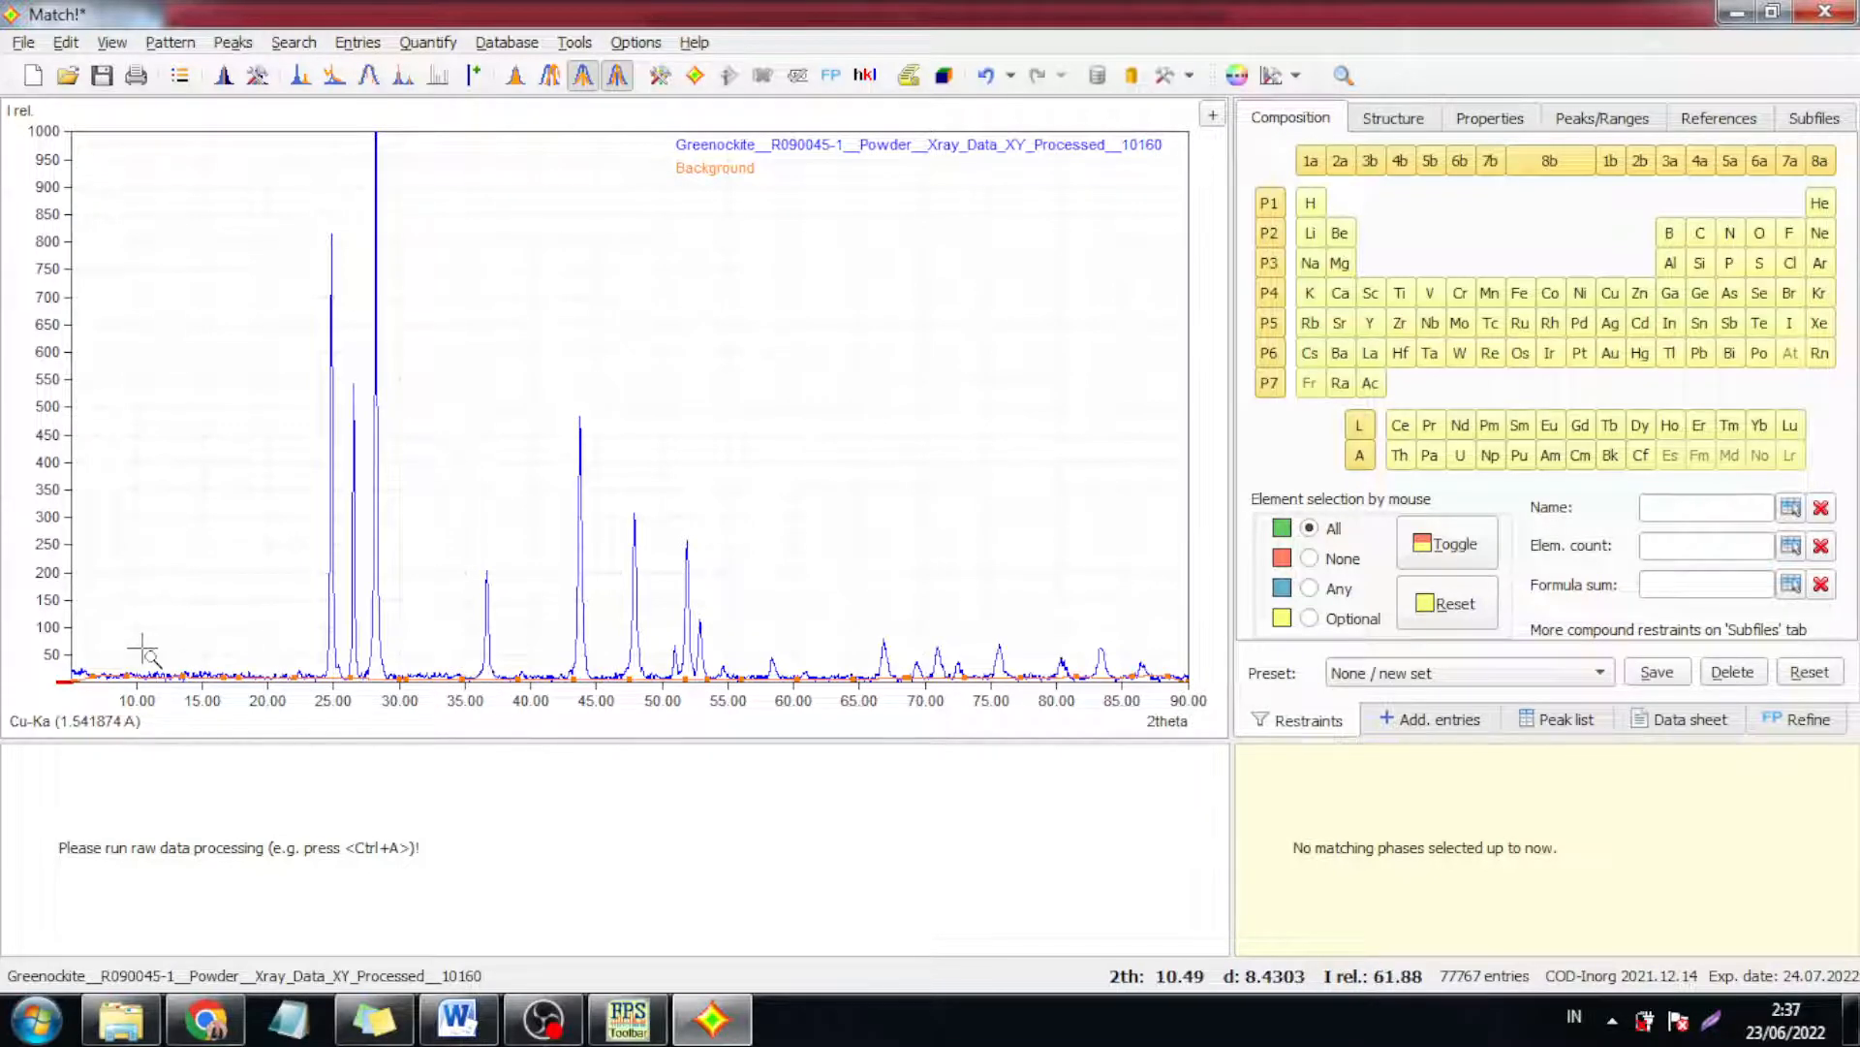
left_click_drag(143, 647, 644, 769)
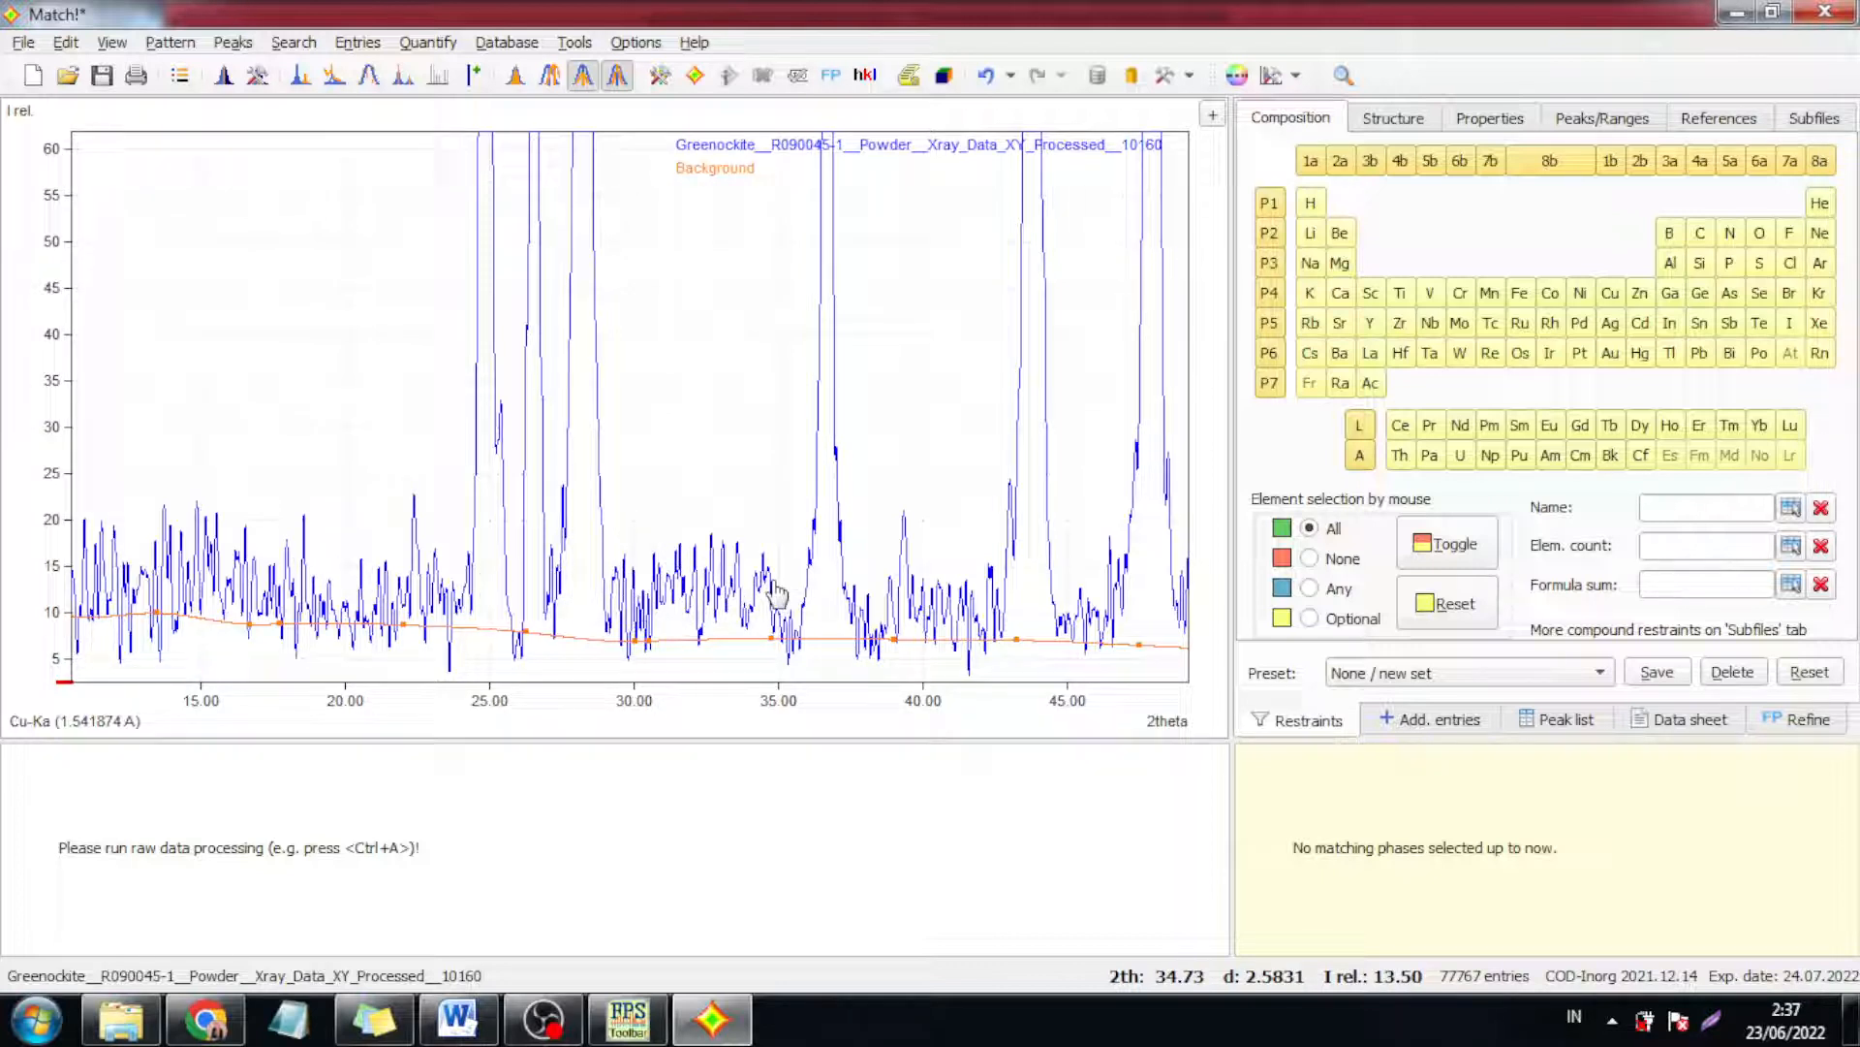
double_click(433, 402)
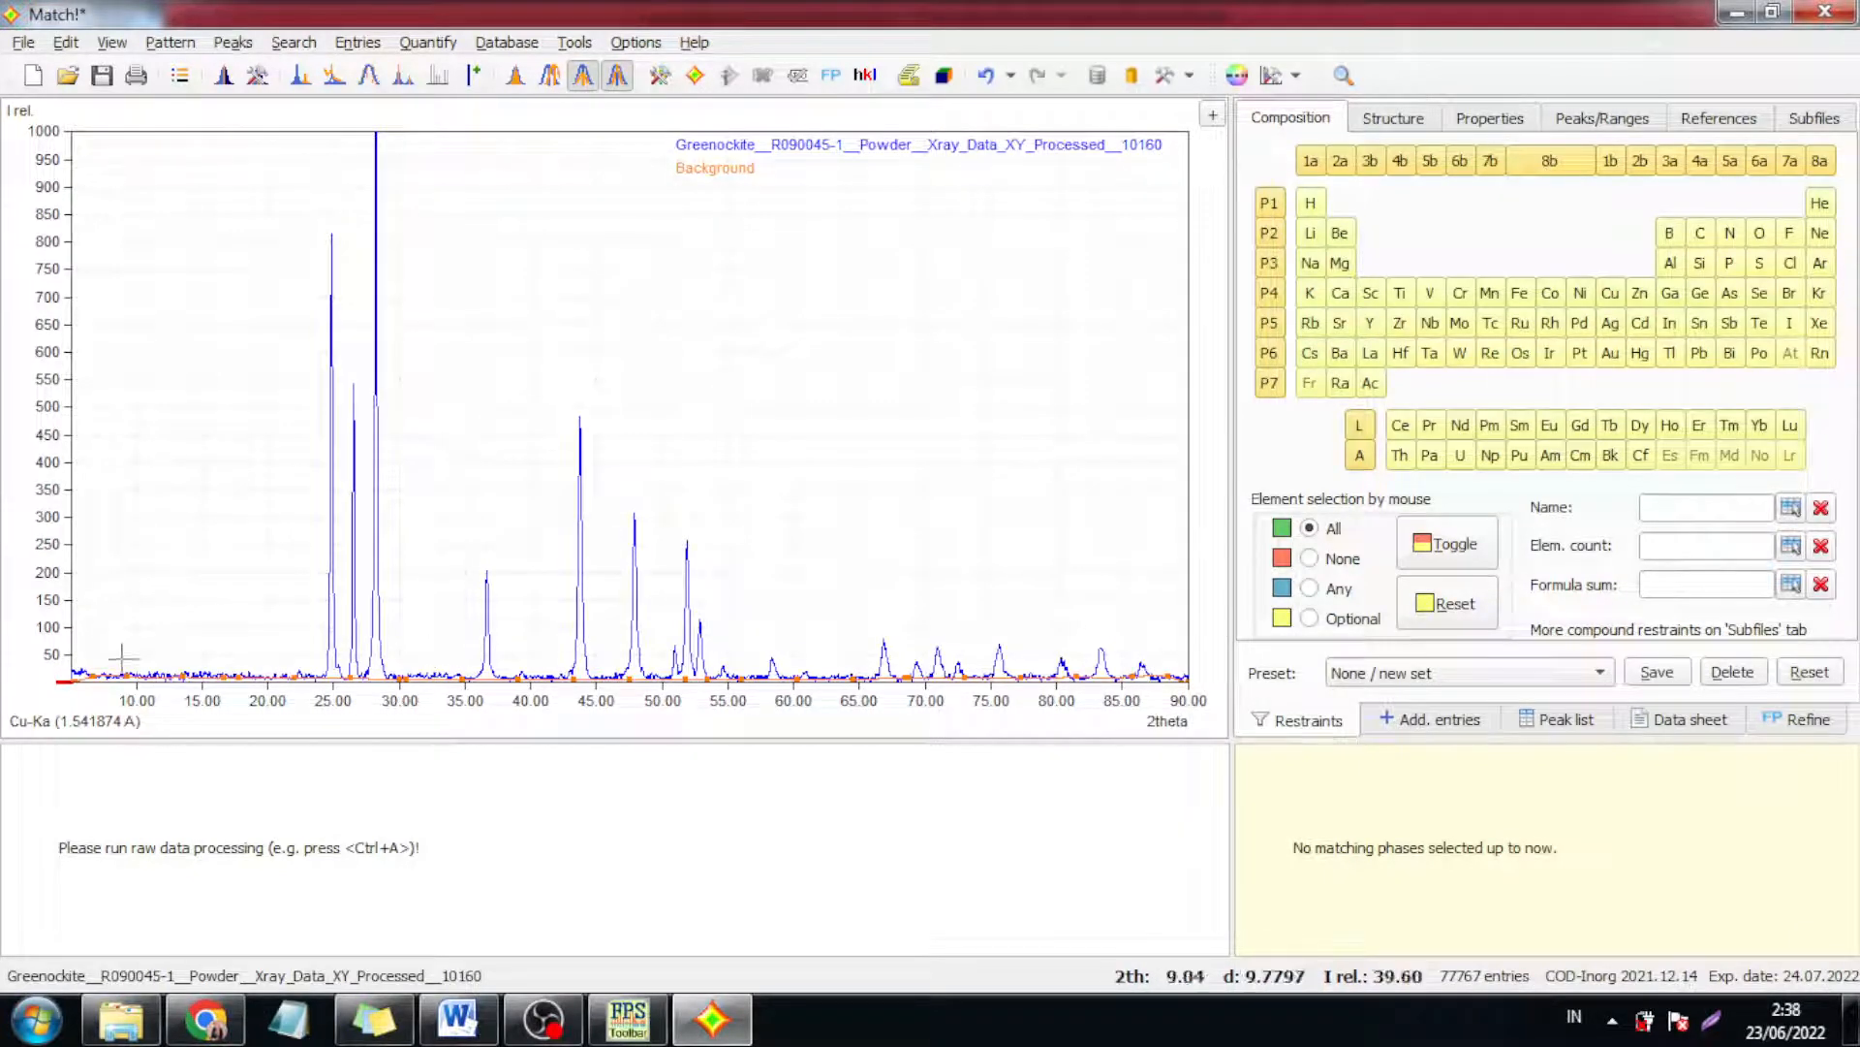
left_click_drag(101, 639, 163, 623)
double_click(262, 566)
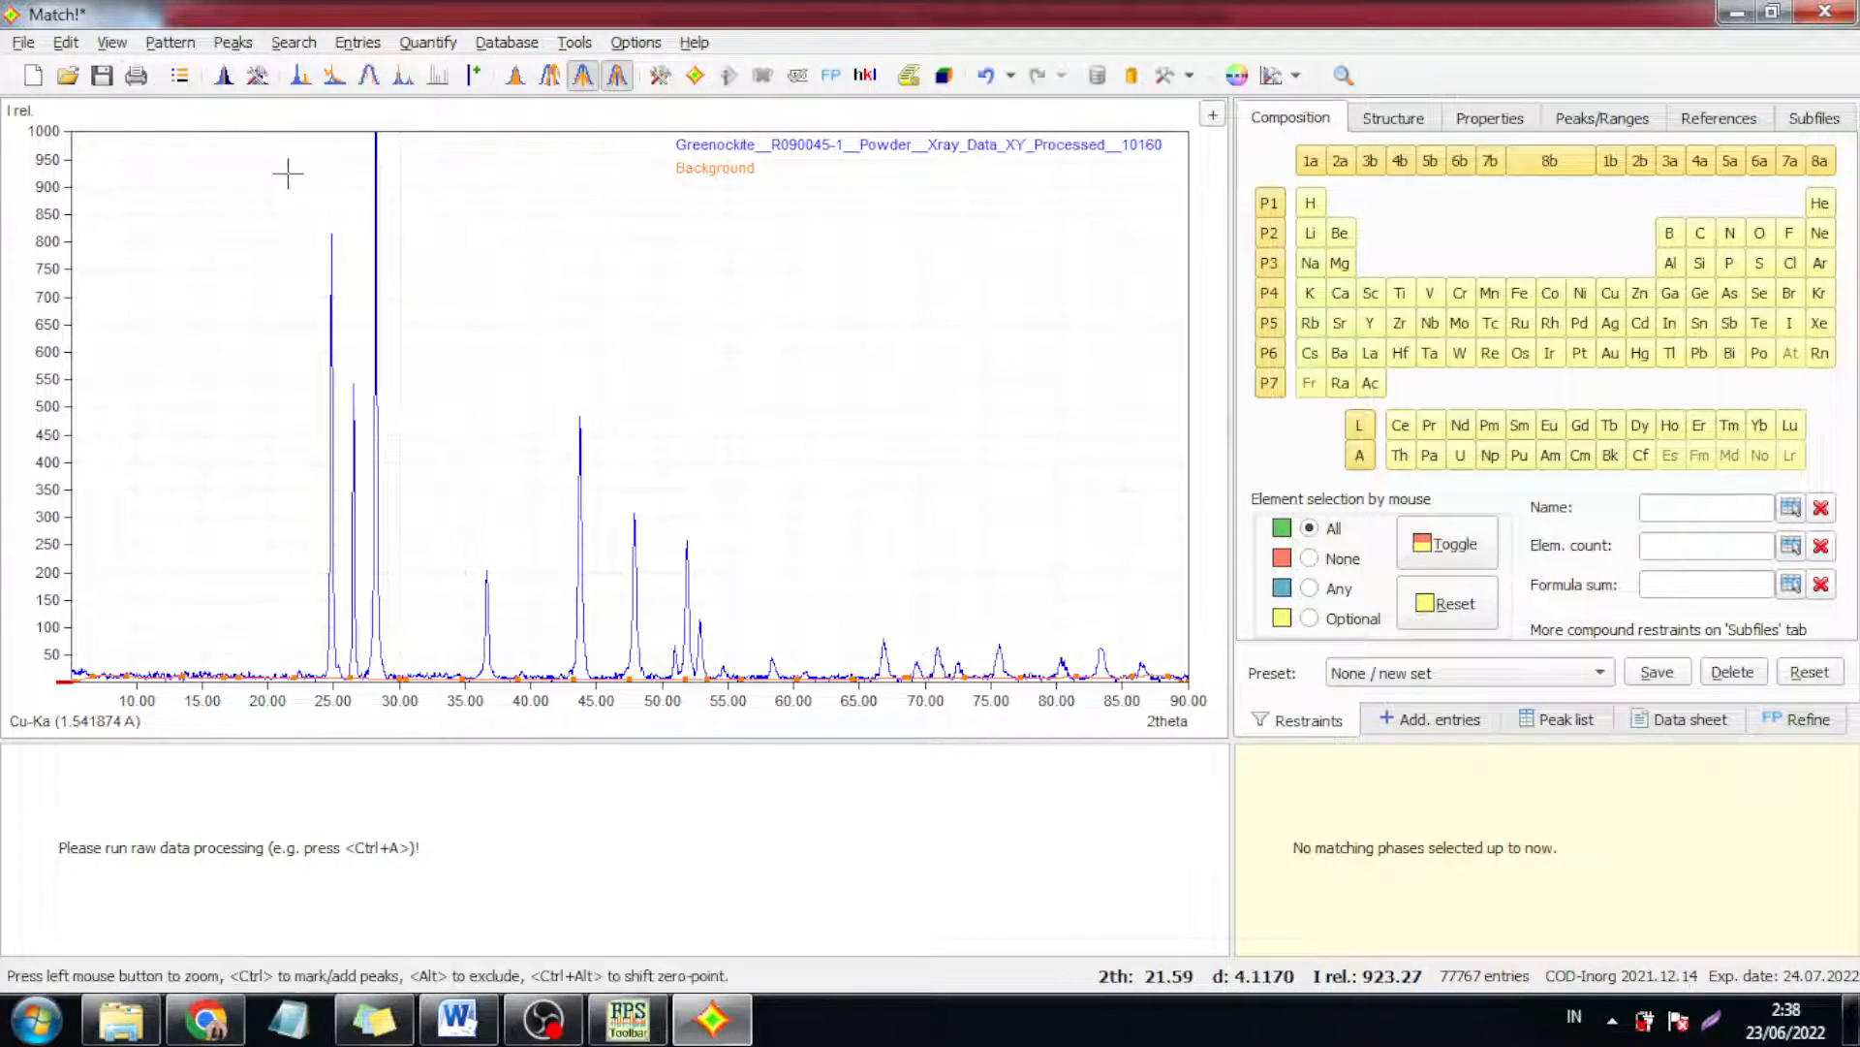
left_click(242, 320)
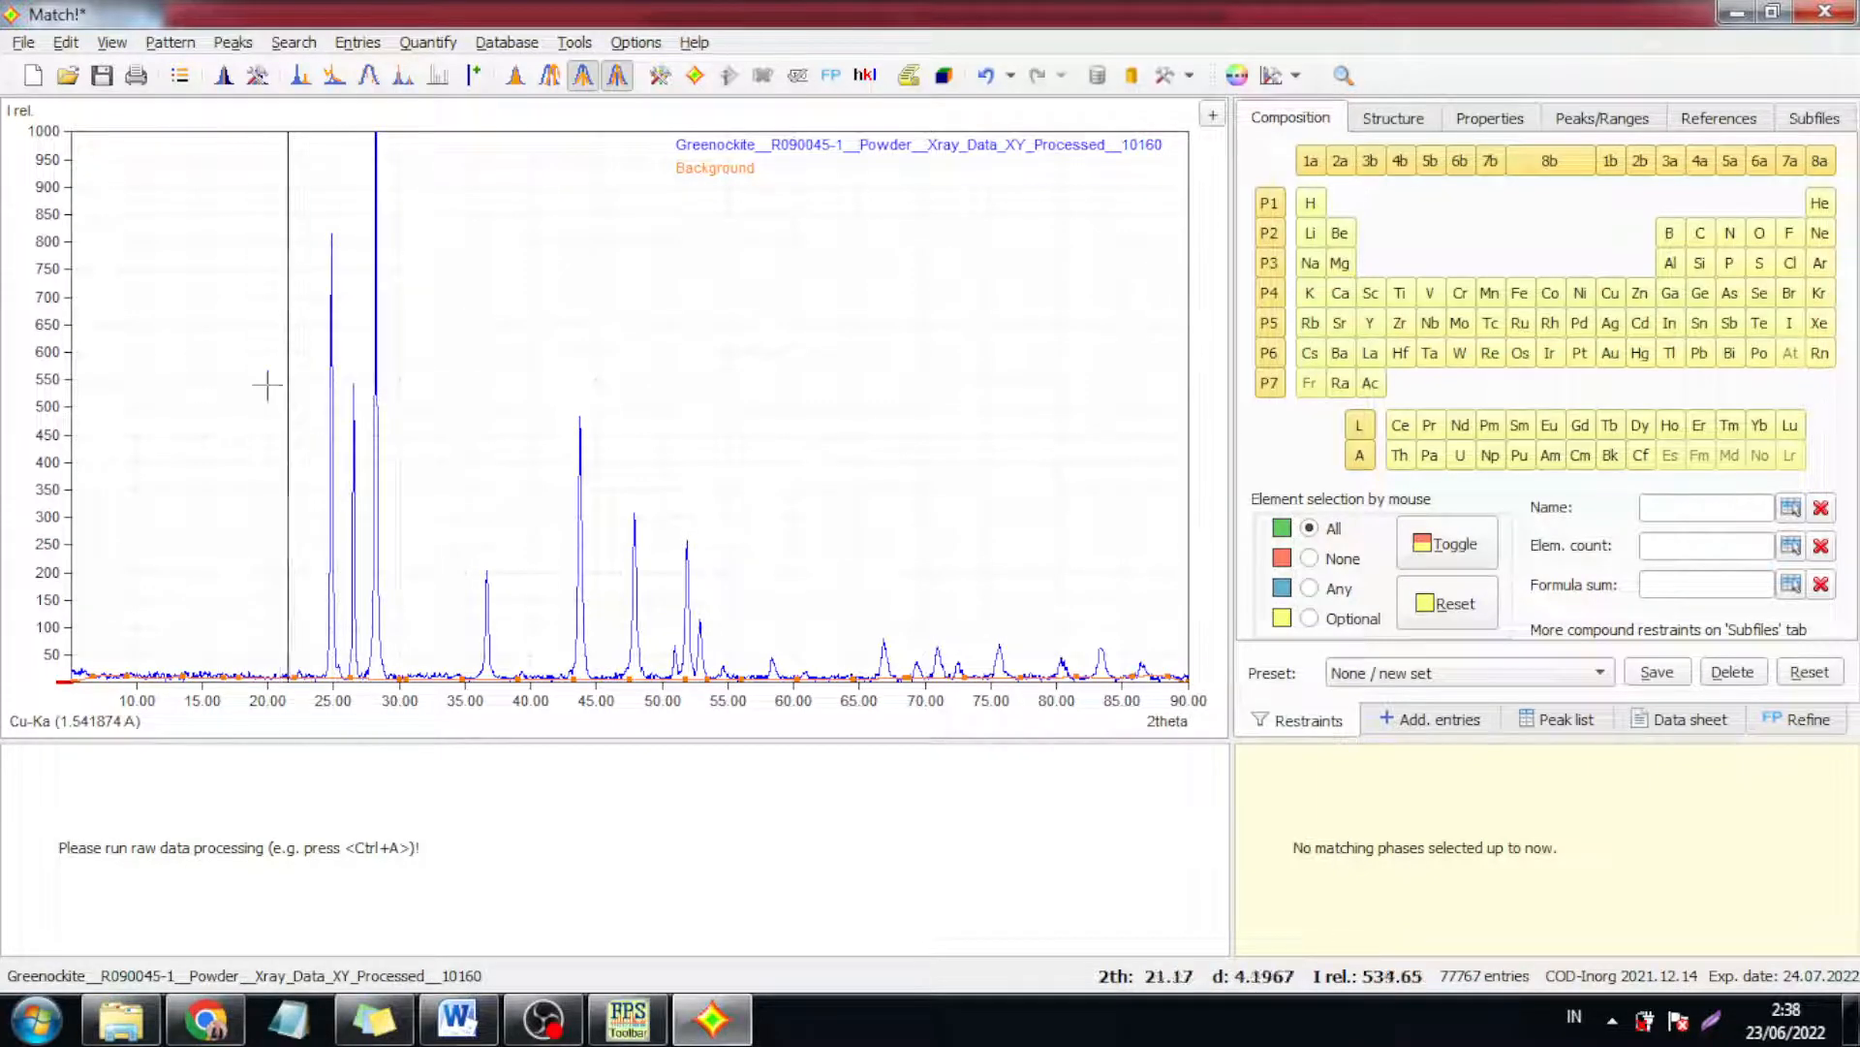
- Manually mark the four diffraction peaks at about 24.8°, 26.5°, 28.2° and 36.6° 2theta
left_click_drag(220, 365, 827, 698)
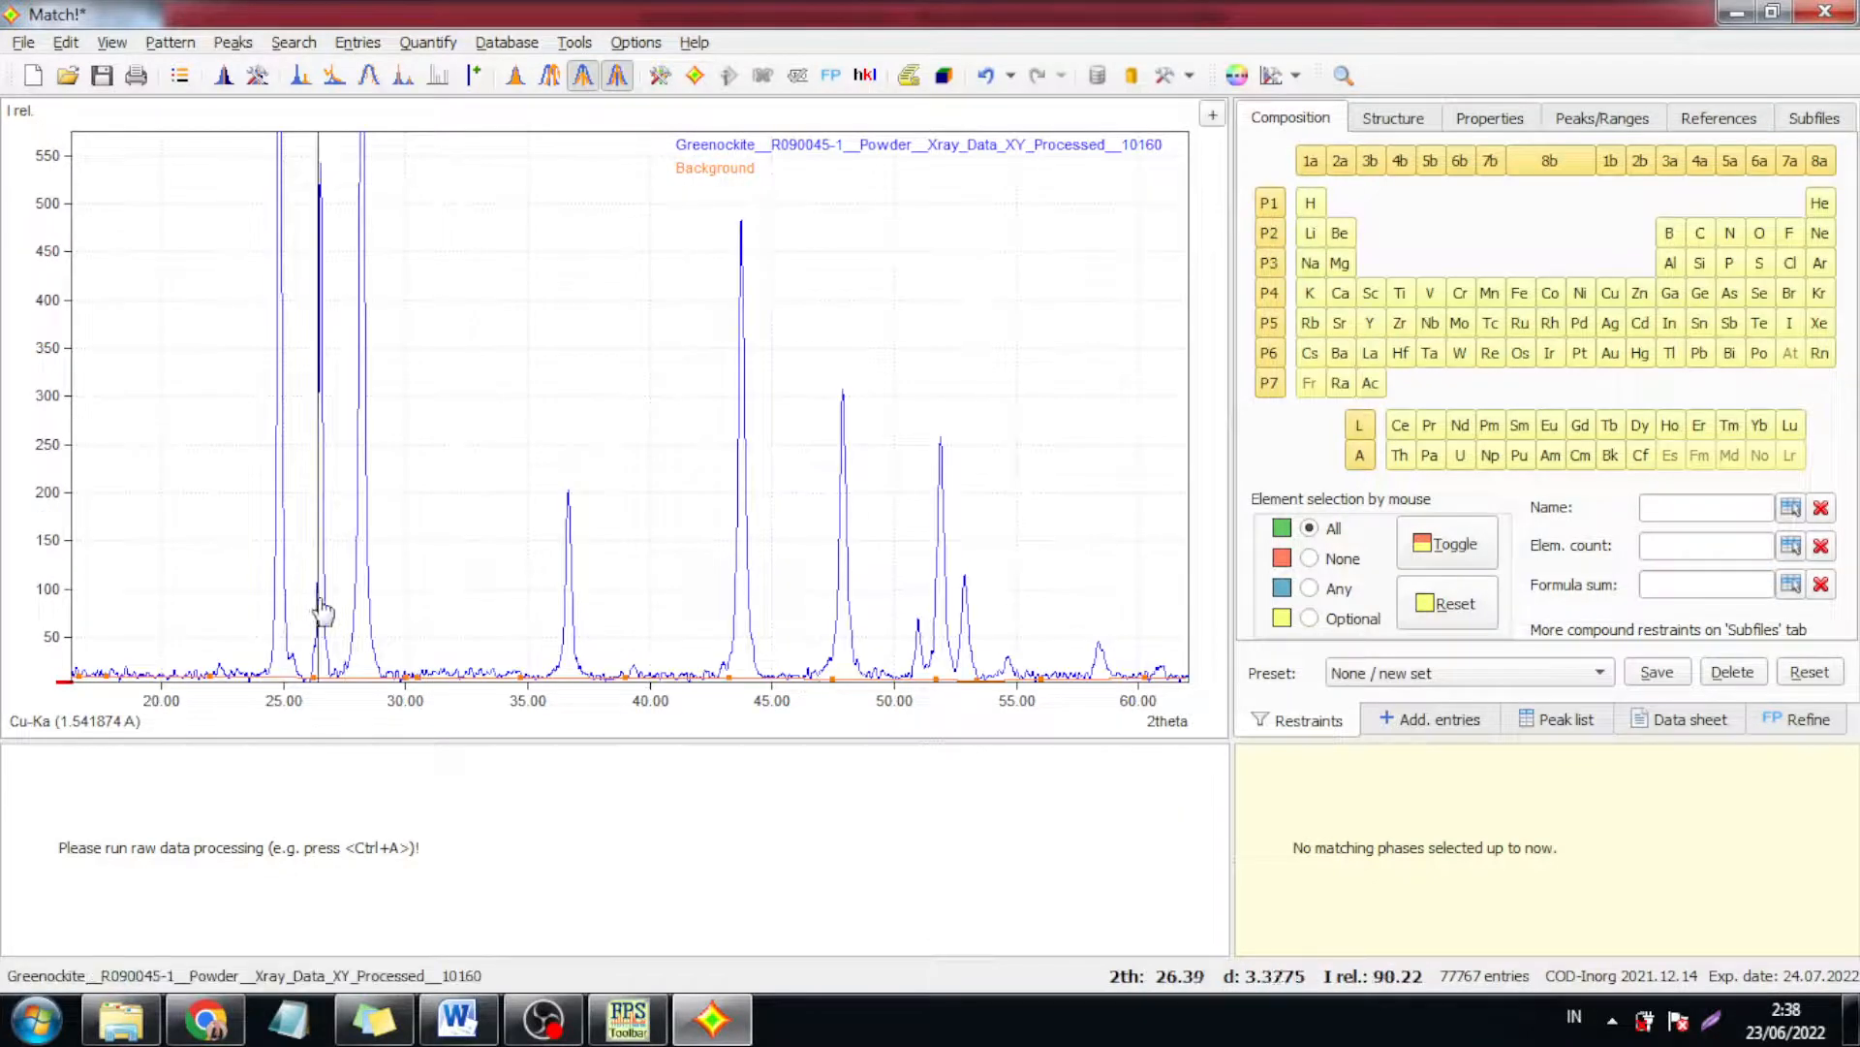
left_click_drag(126, 462, 580, 618)
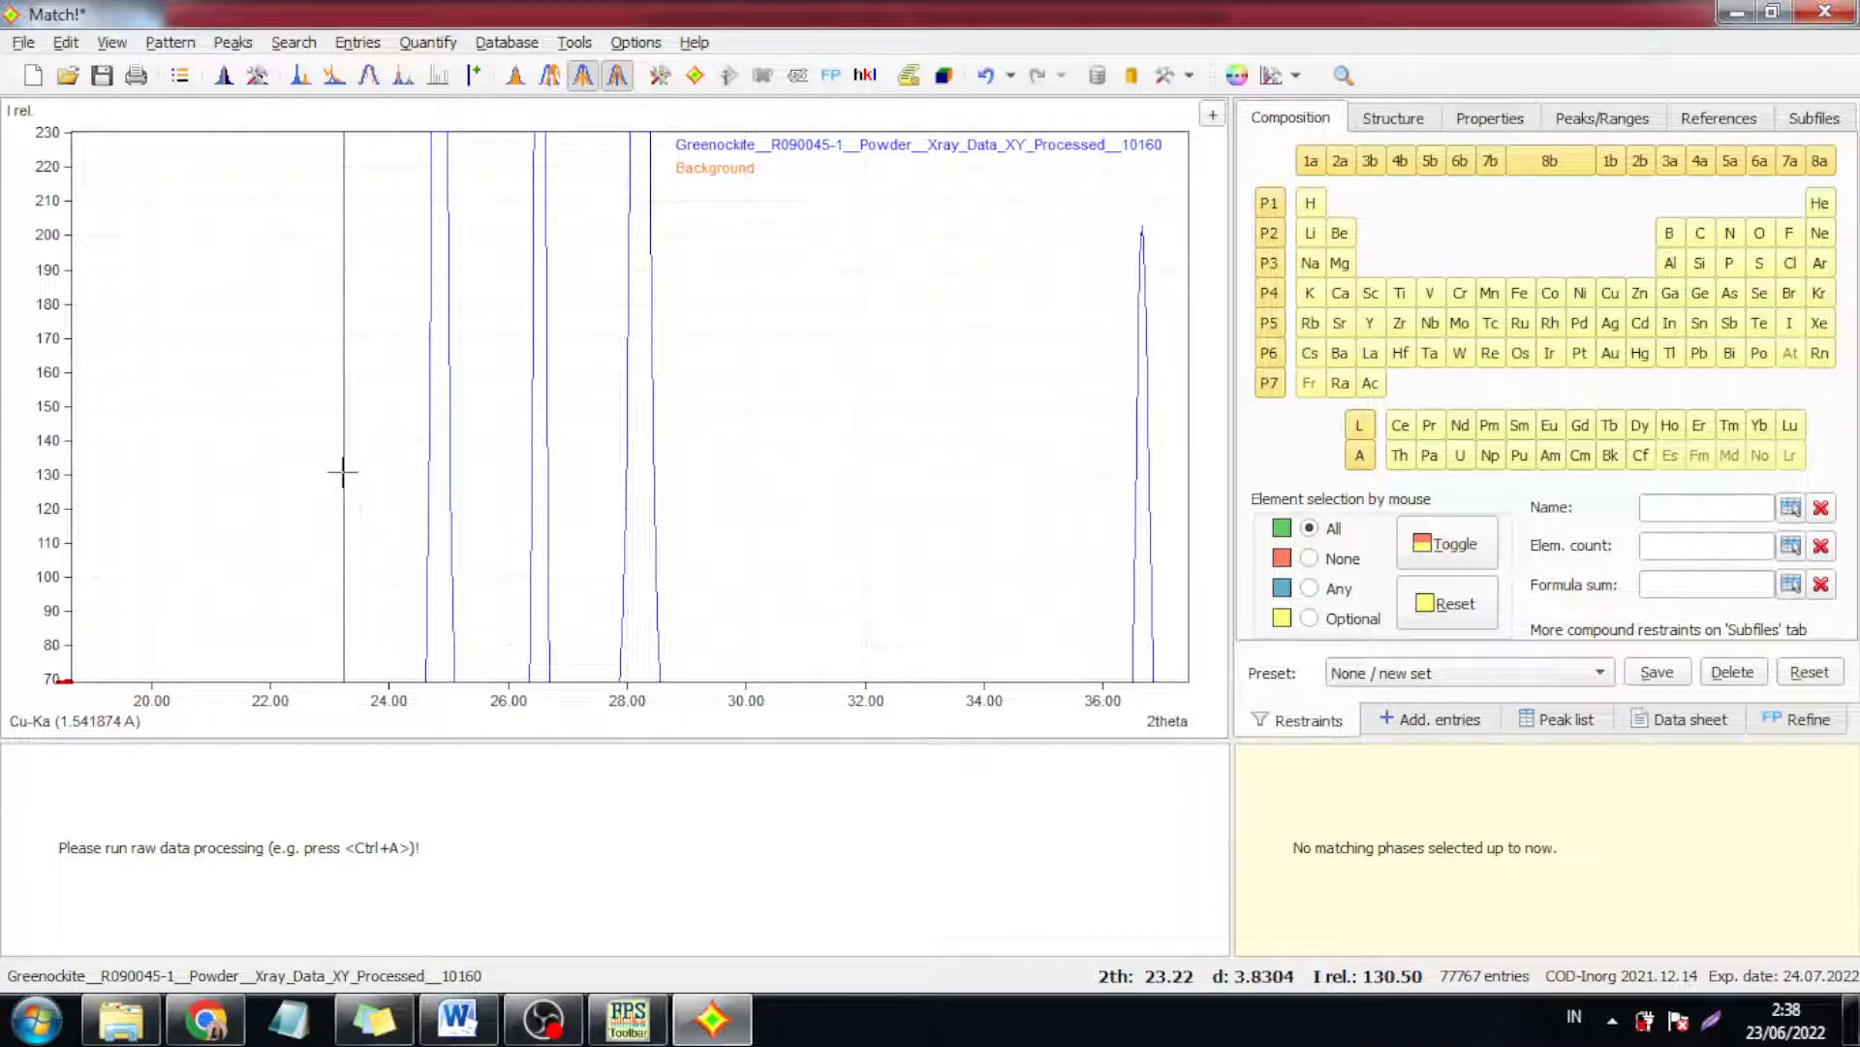
double_click(341, 473)
left_click_drag(242, 462, 532, 680)
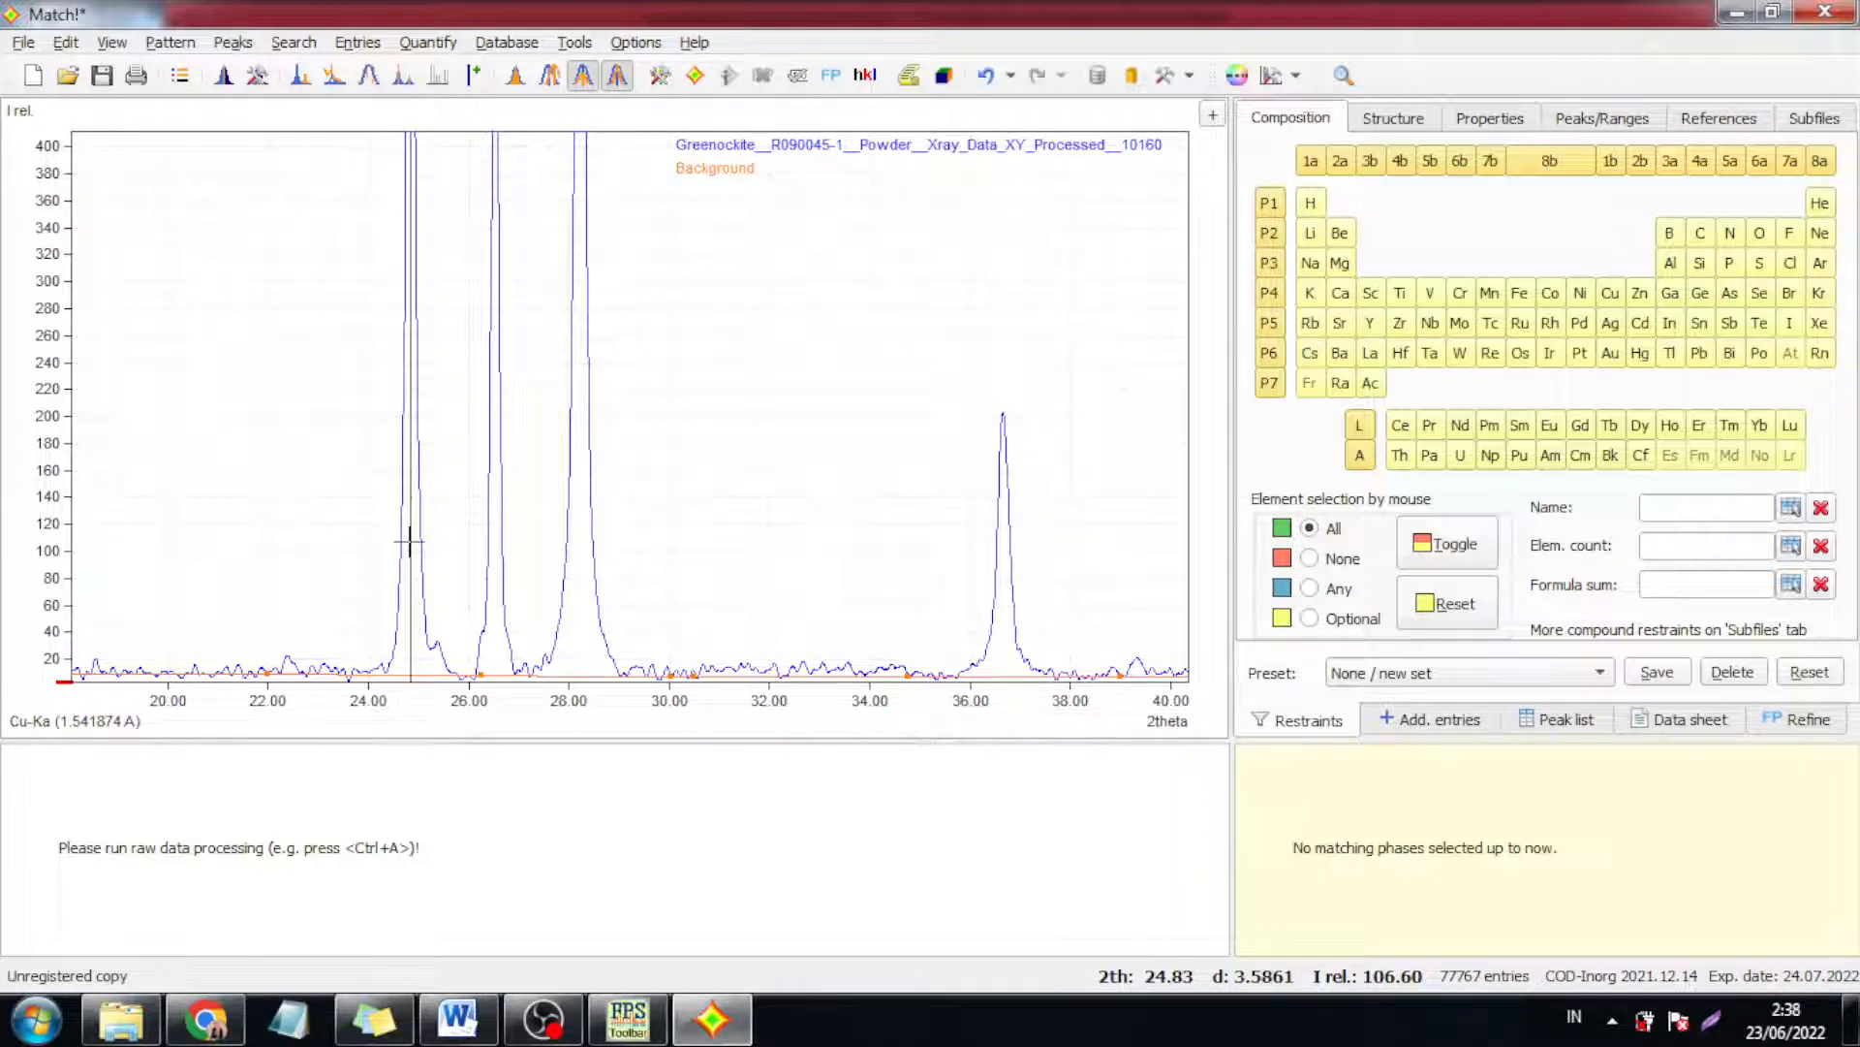
key("ctrl+a")
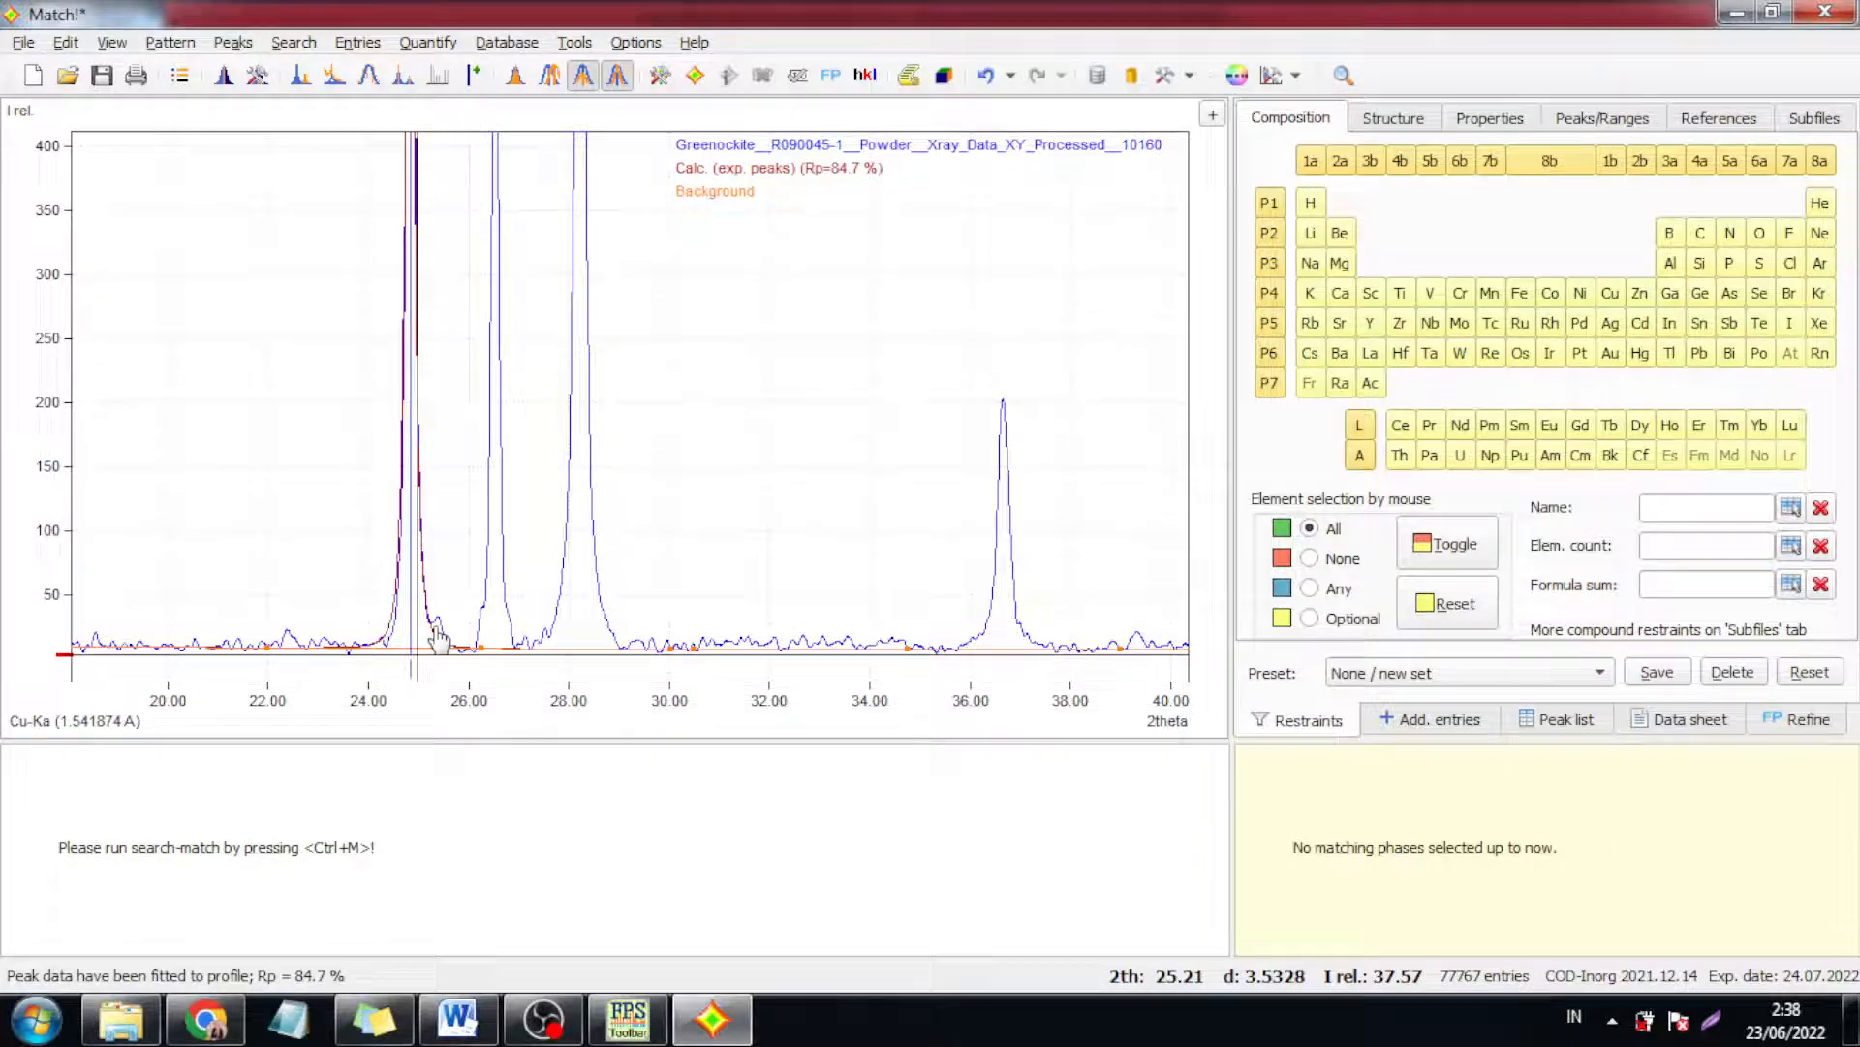
left_click(495, 662)
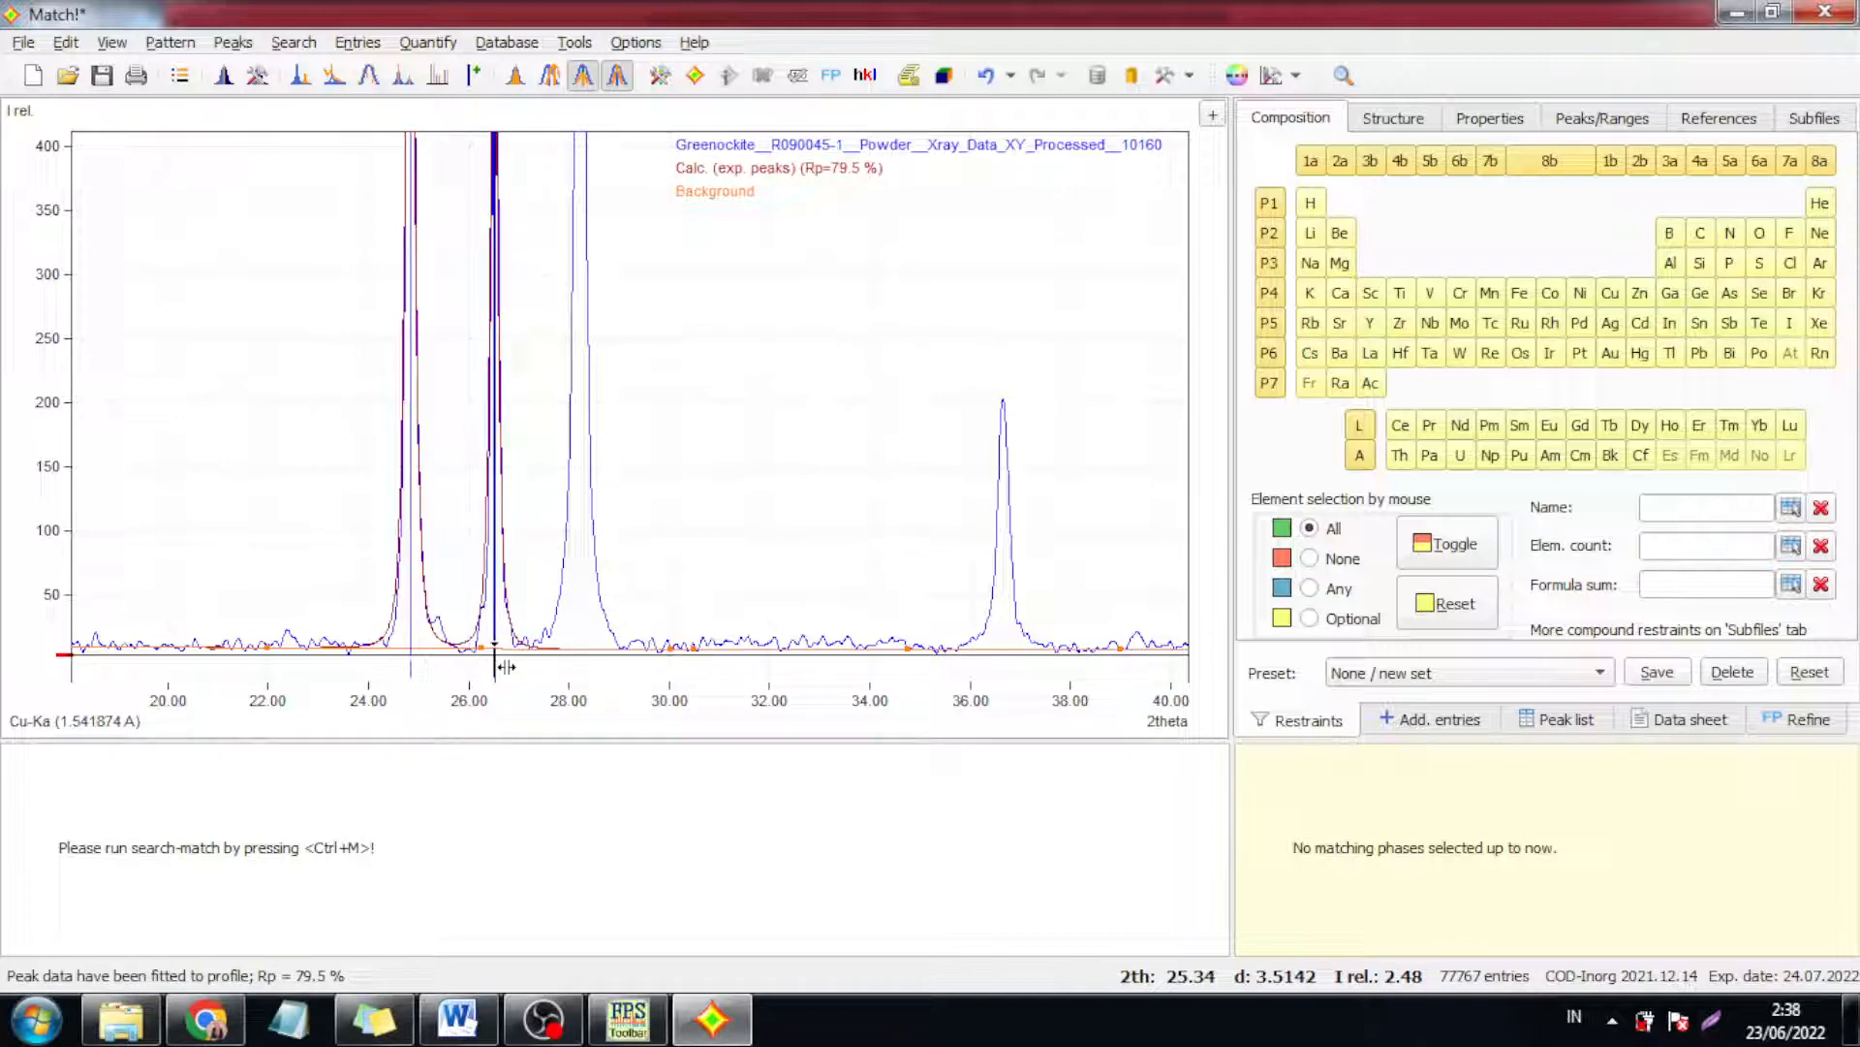
left_click(579, 589)
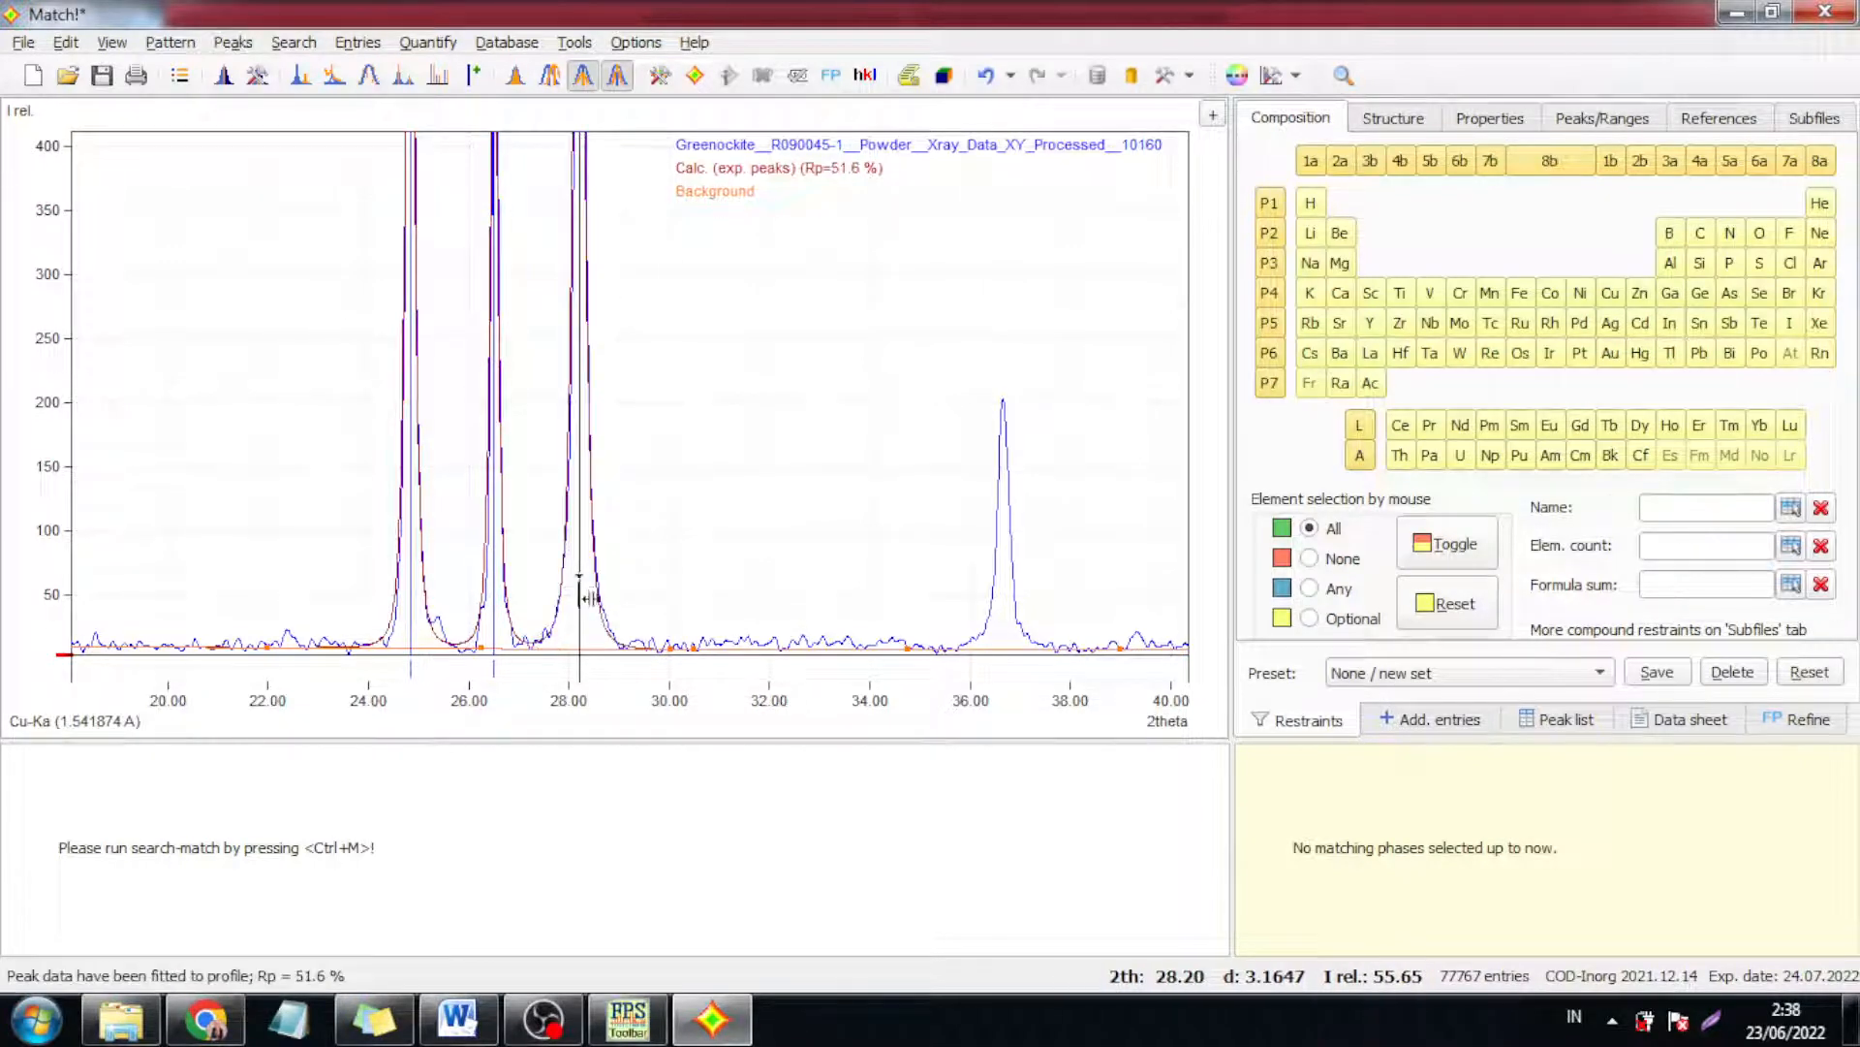
left_click(1002, 557, "ctrl")
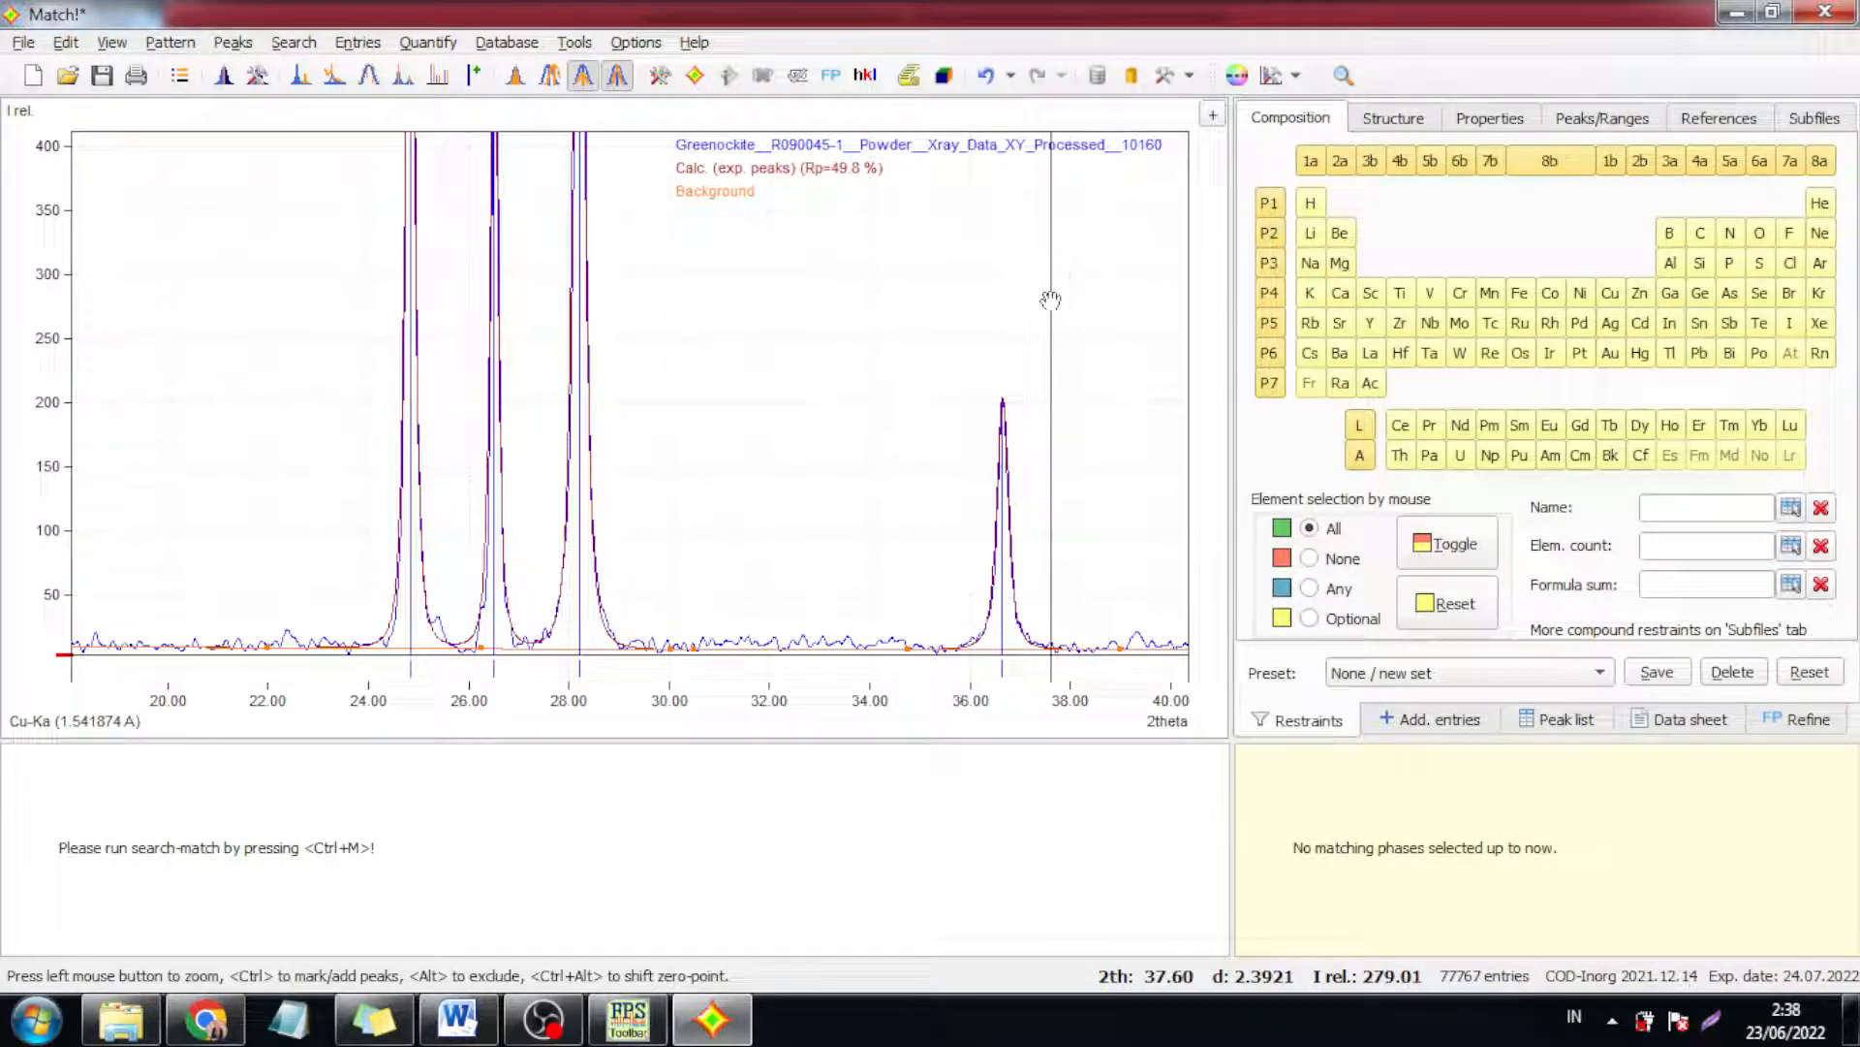
- Manually mark the three strong peaks at about 43.7°, 47.9° and 51.9° 2theta
left_click_drag(1052, 301, 721, 306)
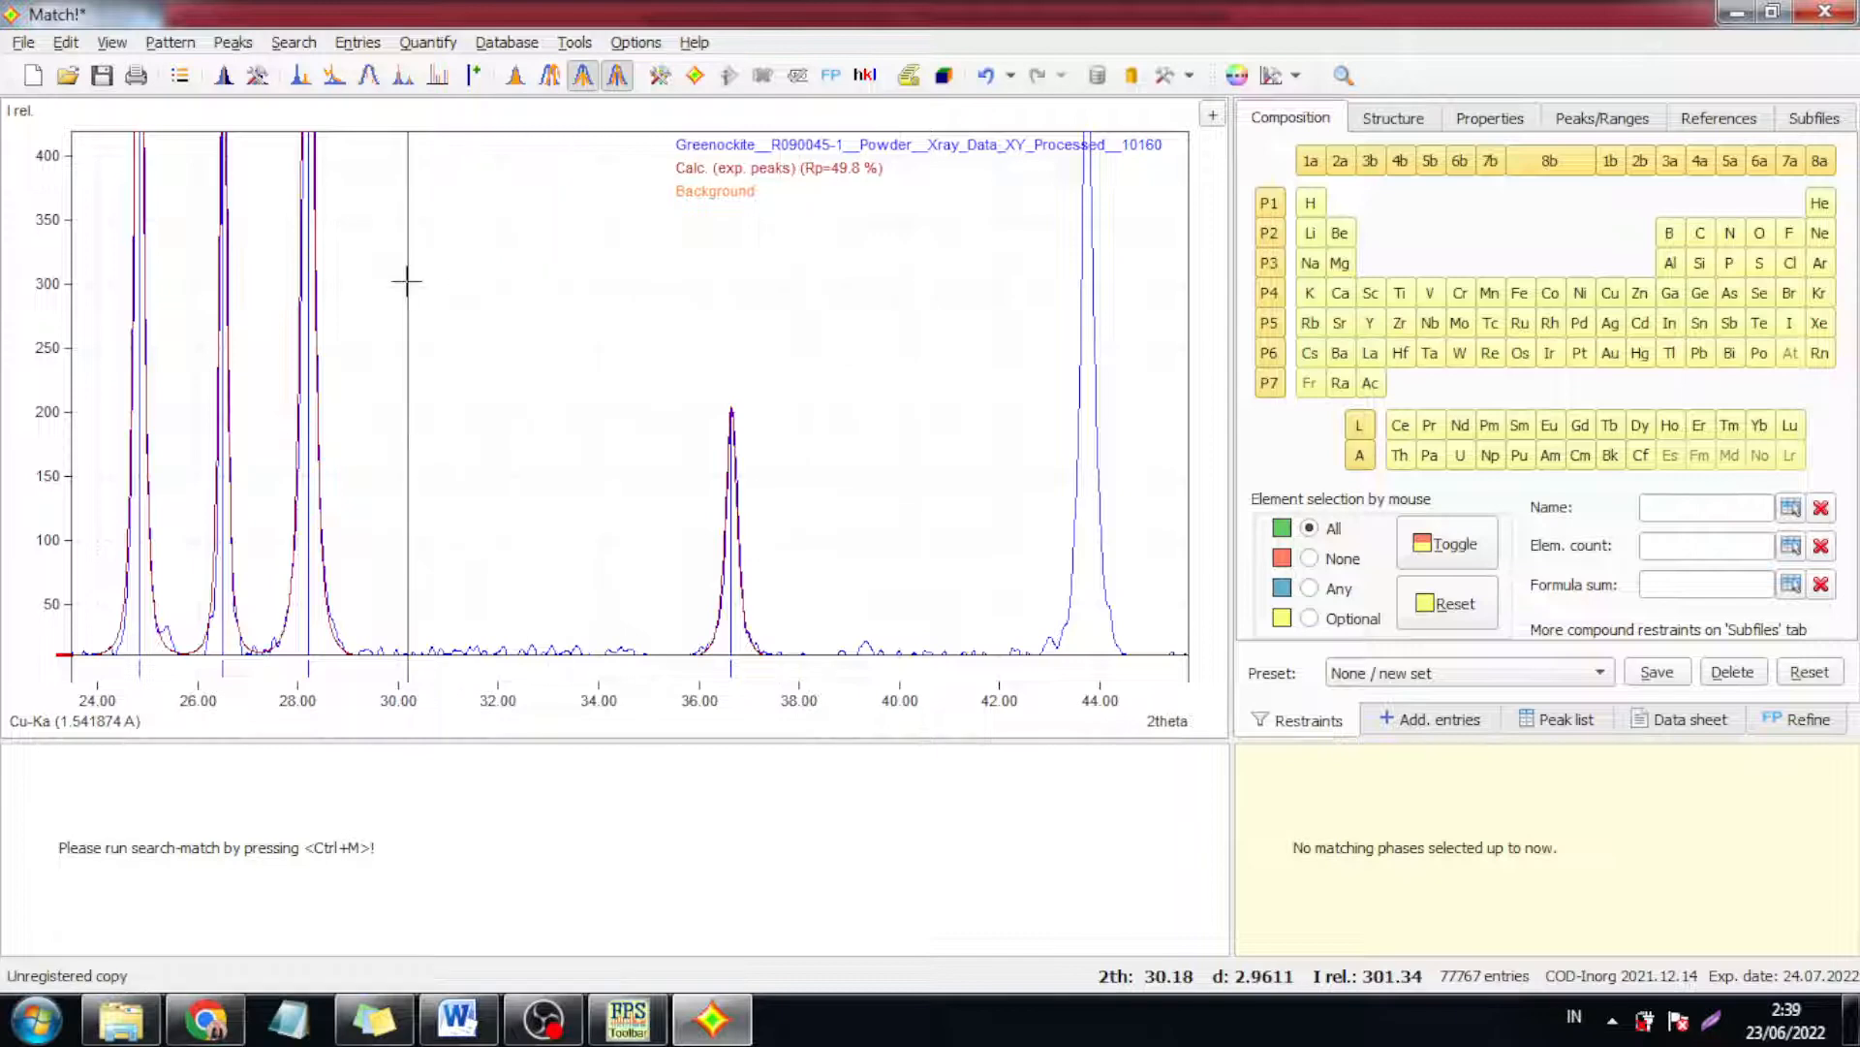
left_click_drag(831, 290, 491, 319)
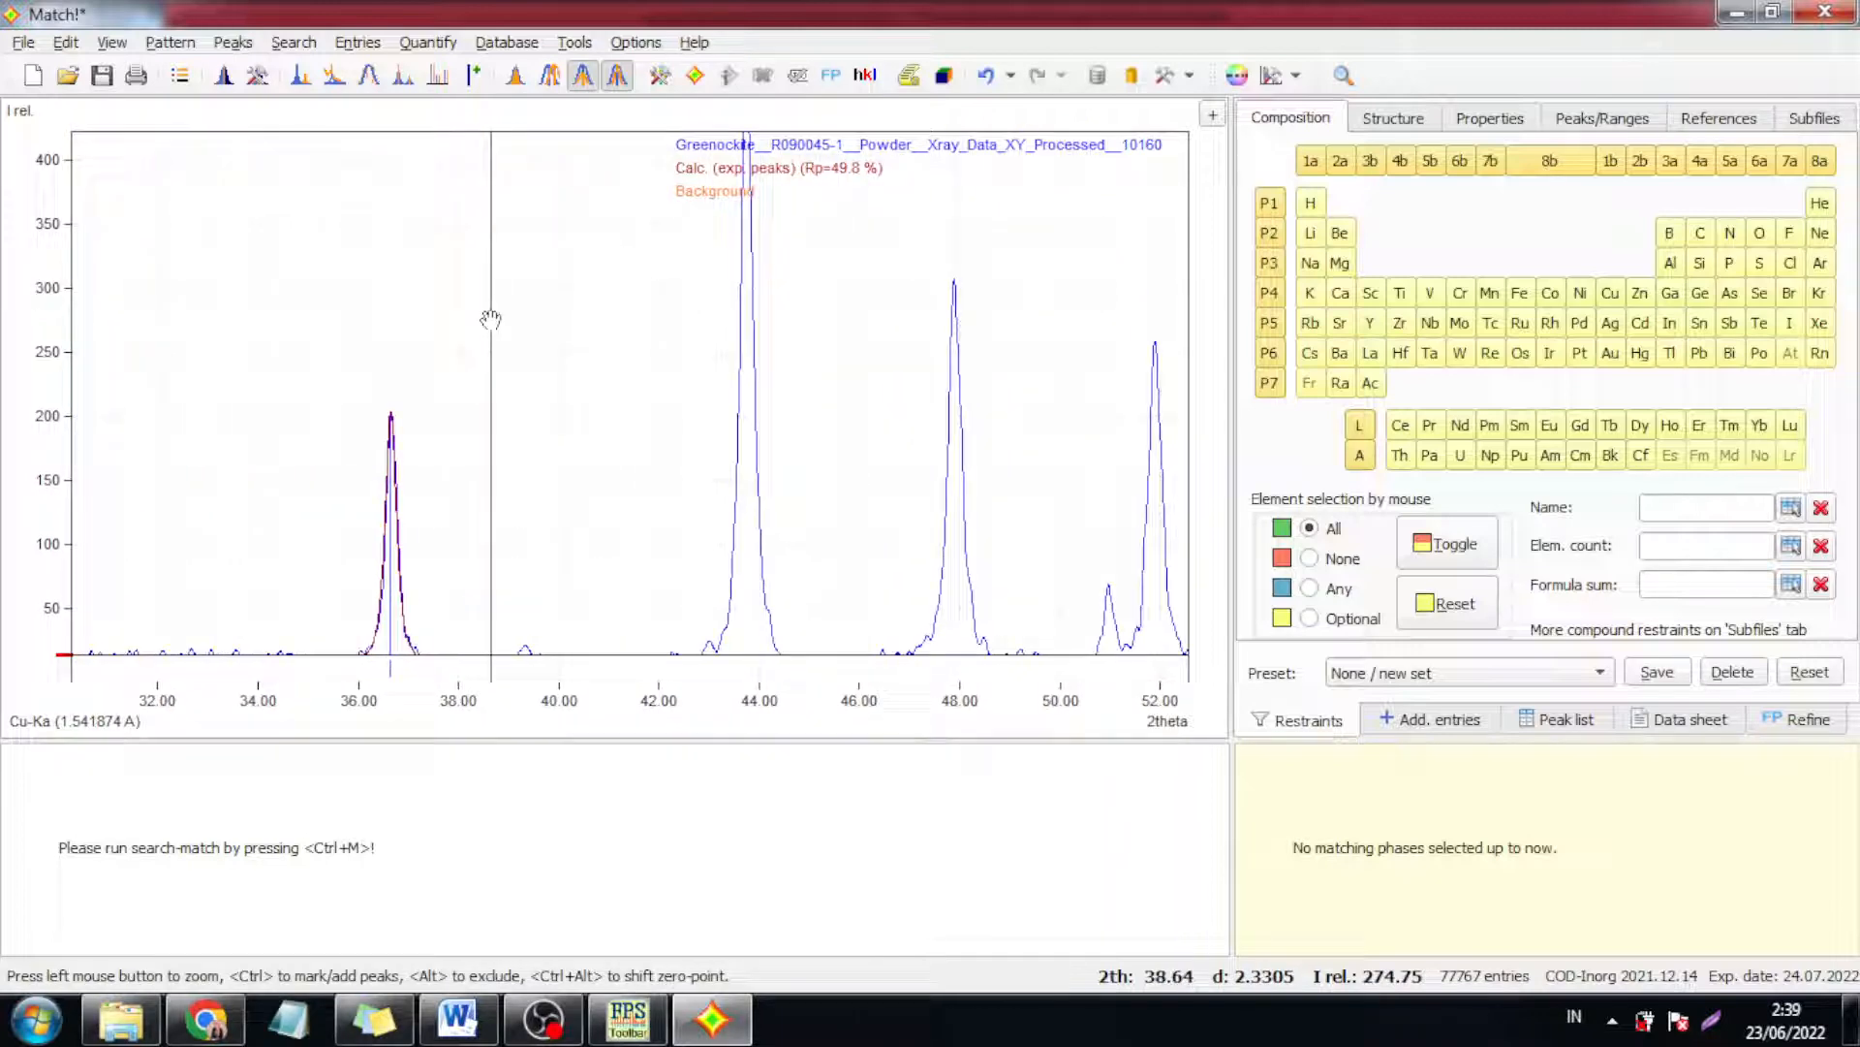
left_click_drag(847, 365, 447, 359)
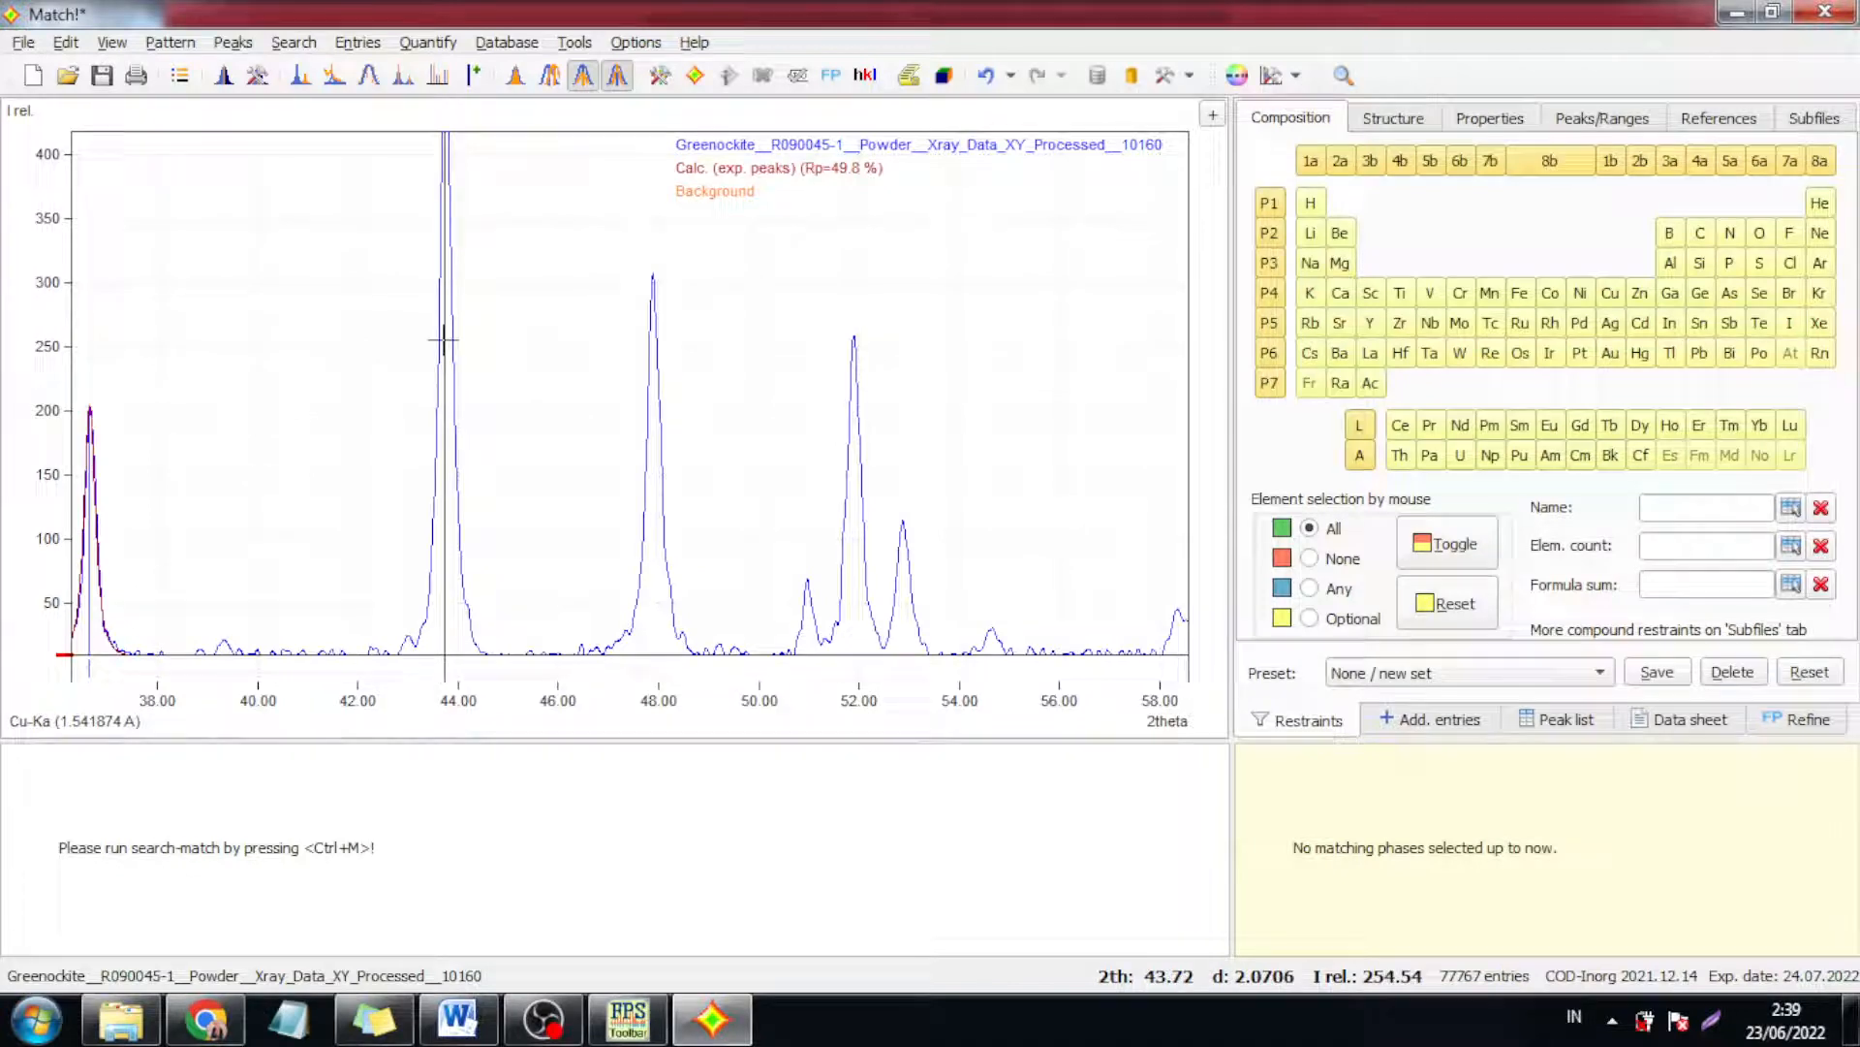
left_click(445, 347)
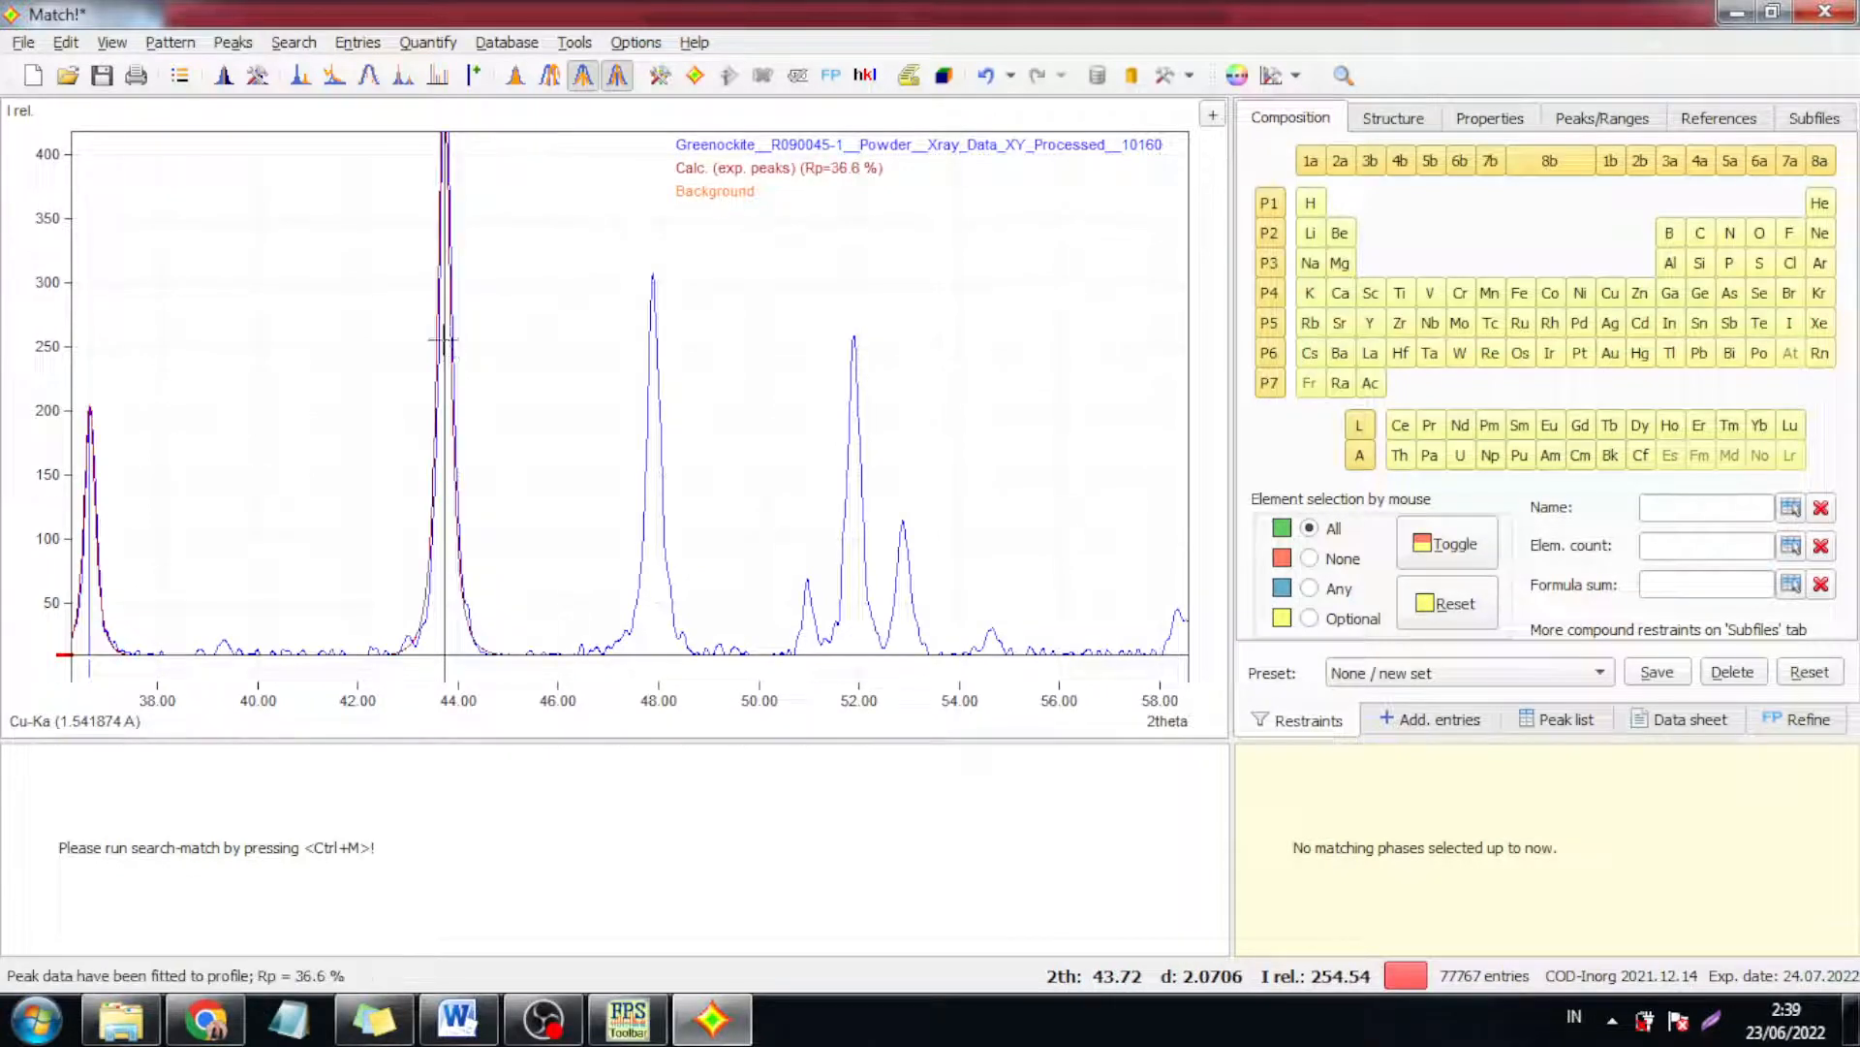
right_click(653, 354)
left_click(653, 358)
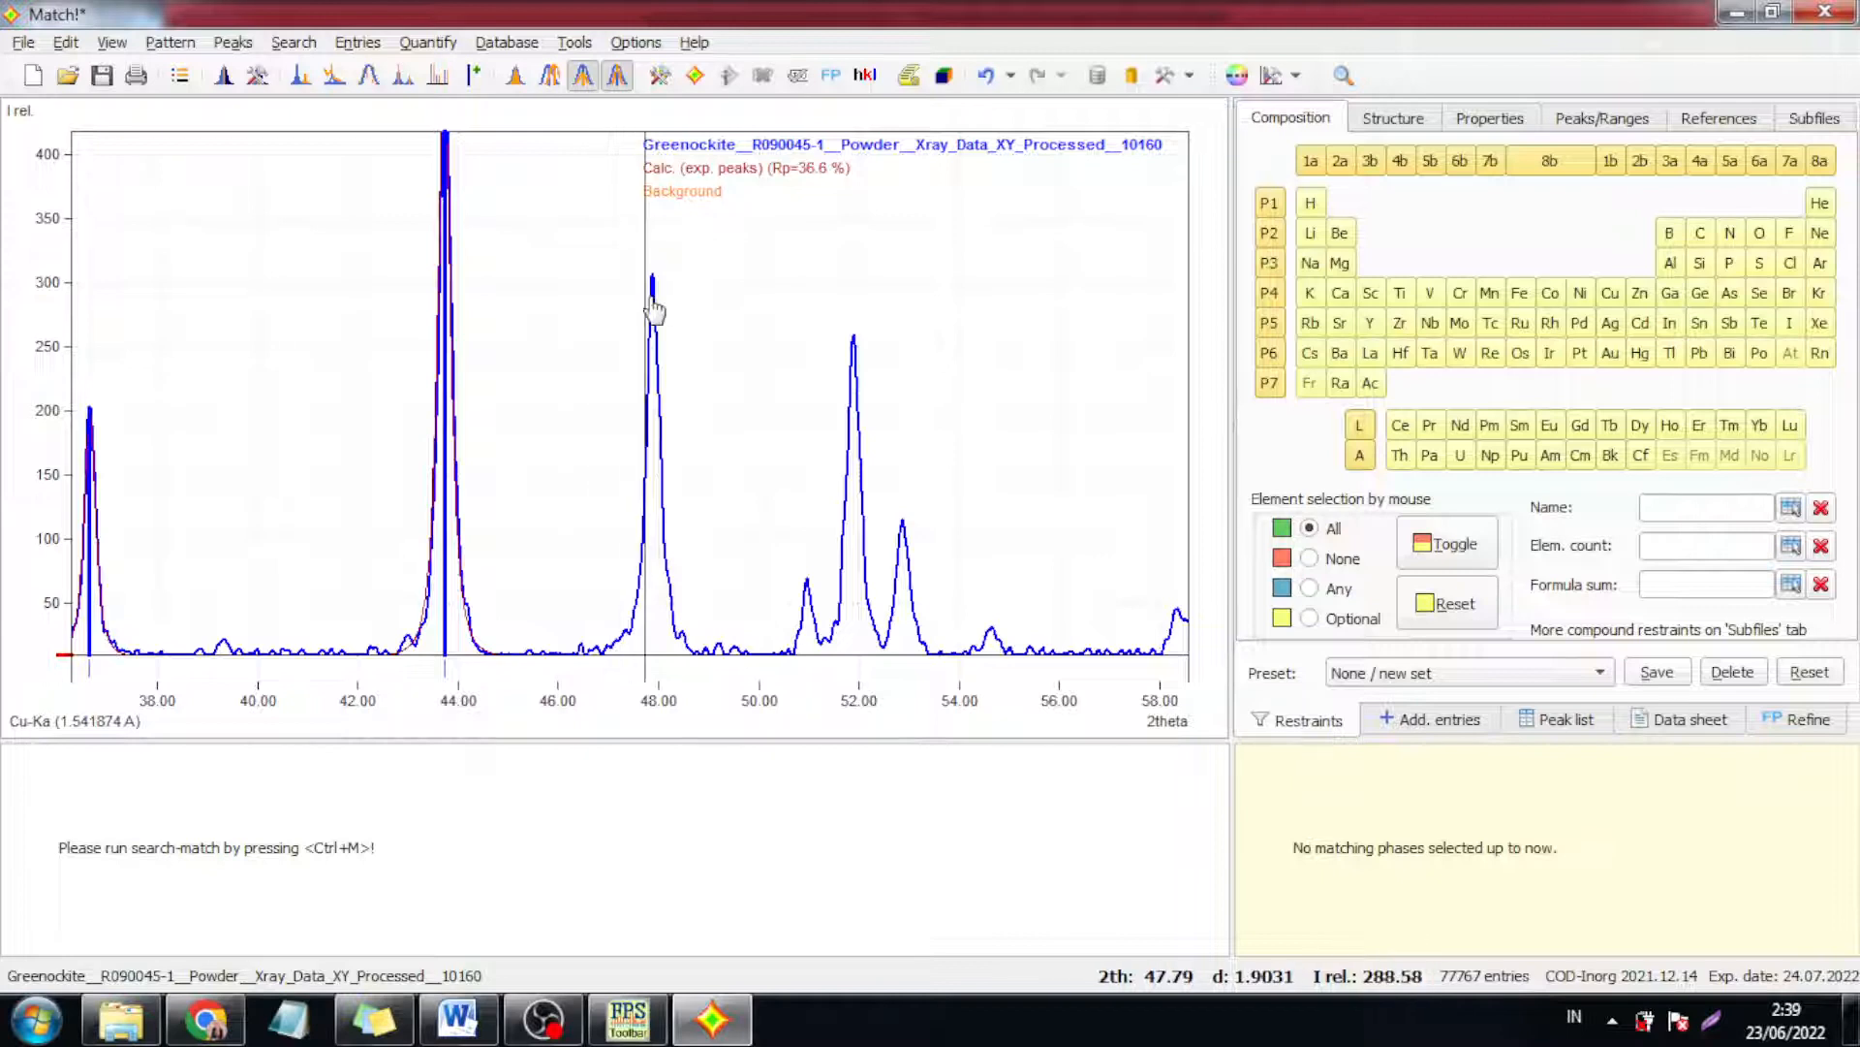
left_click(652, 302, "ctrl")
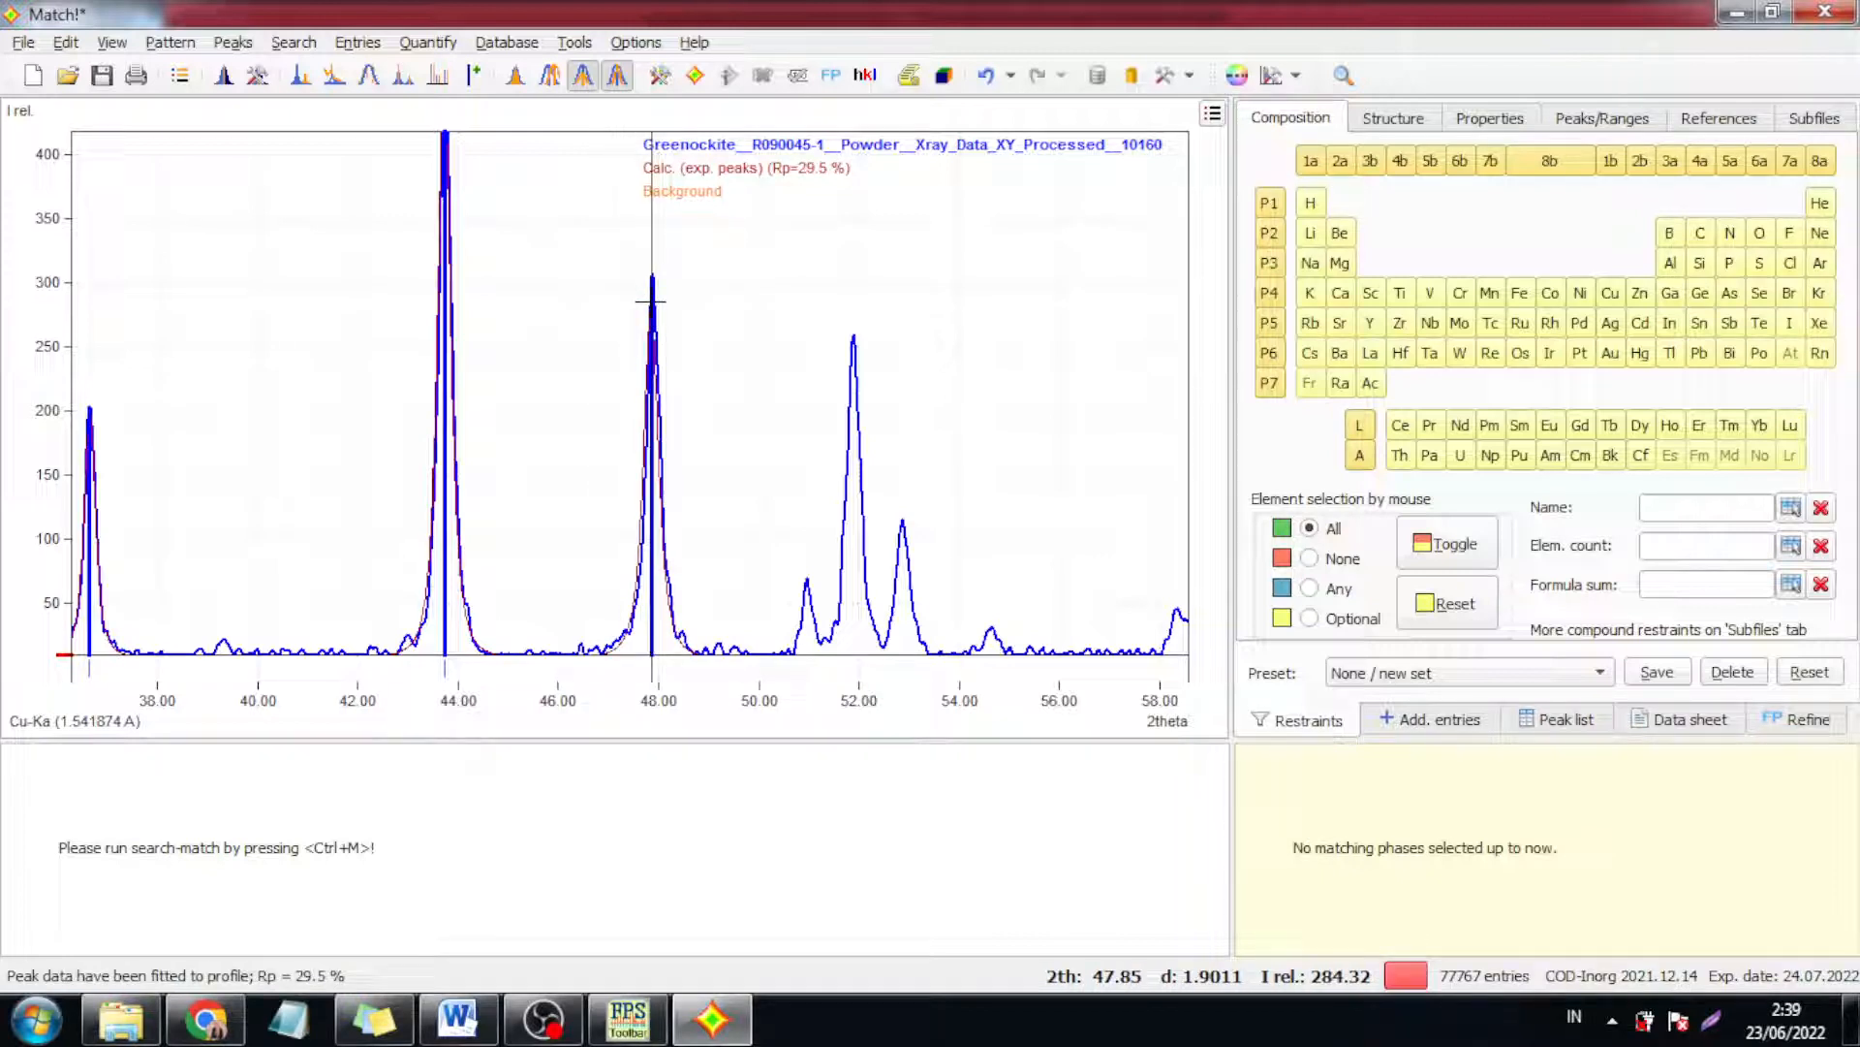
left_click(741, 339)
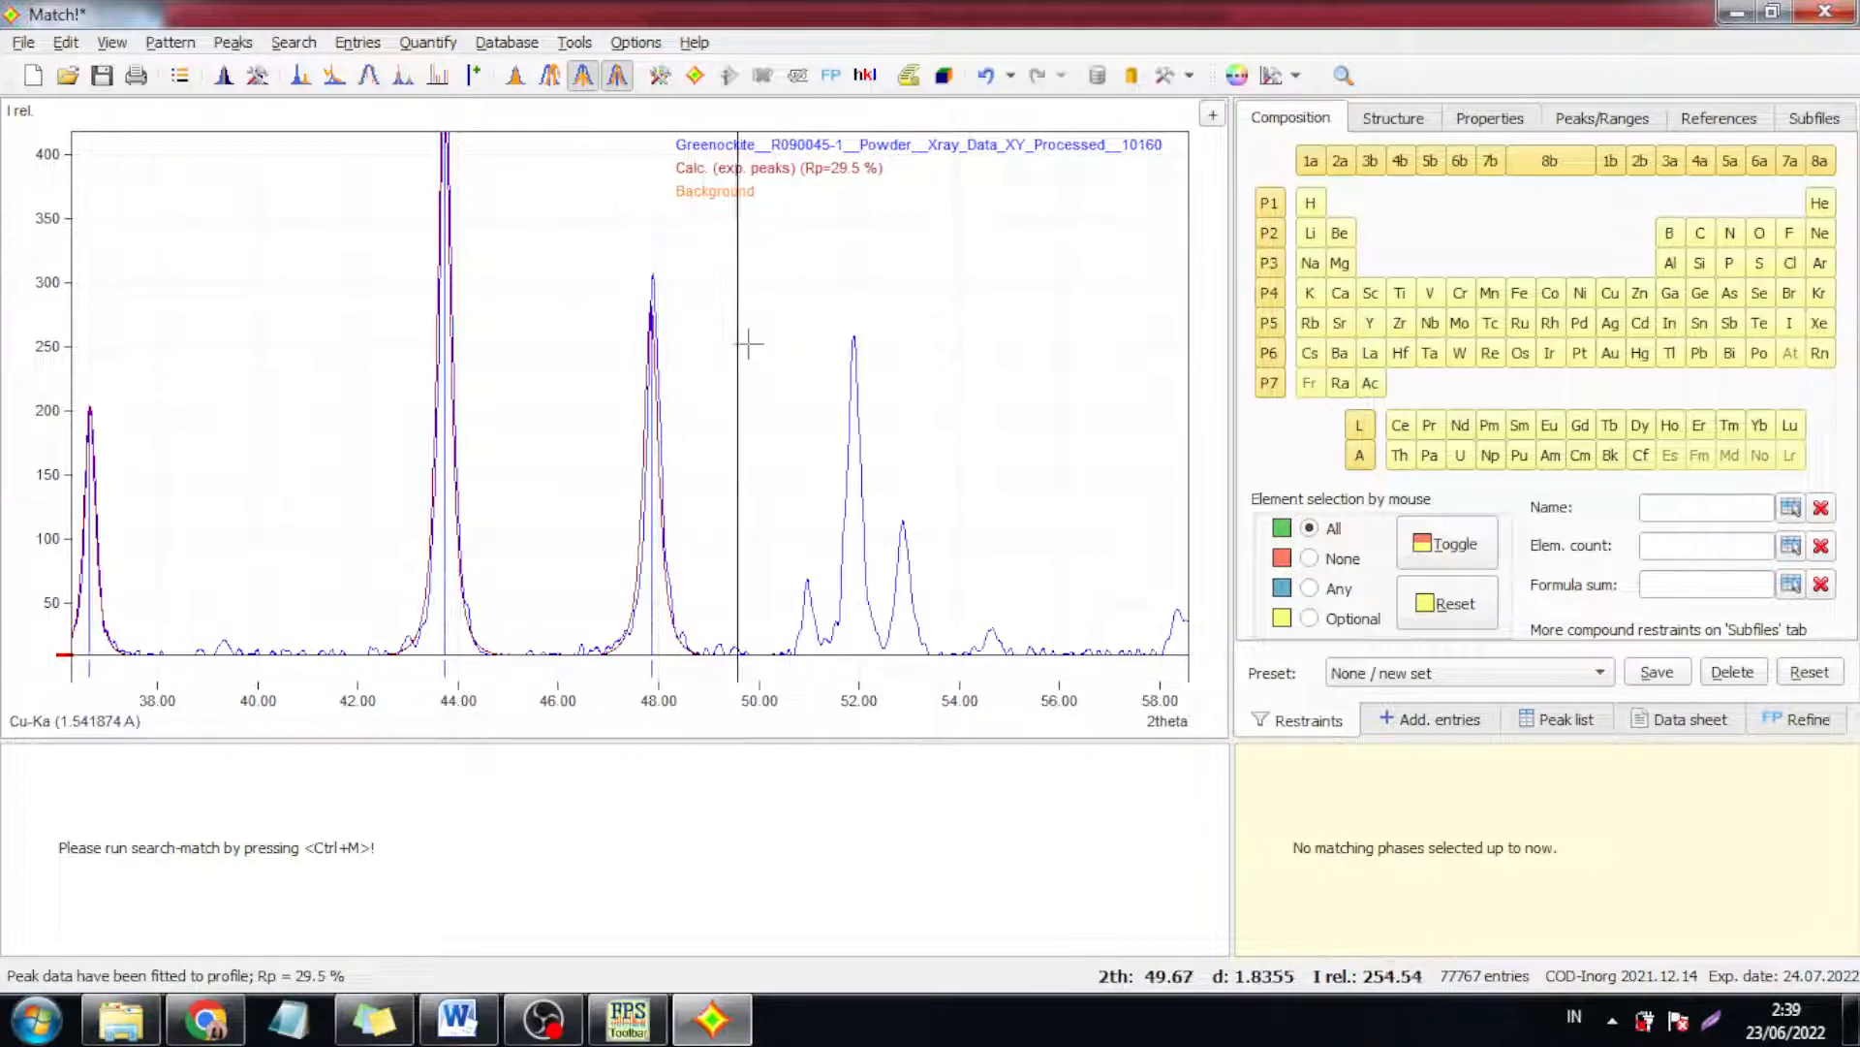
left_click(853, 414, "ctrl")
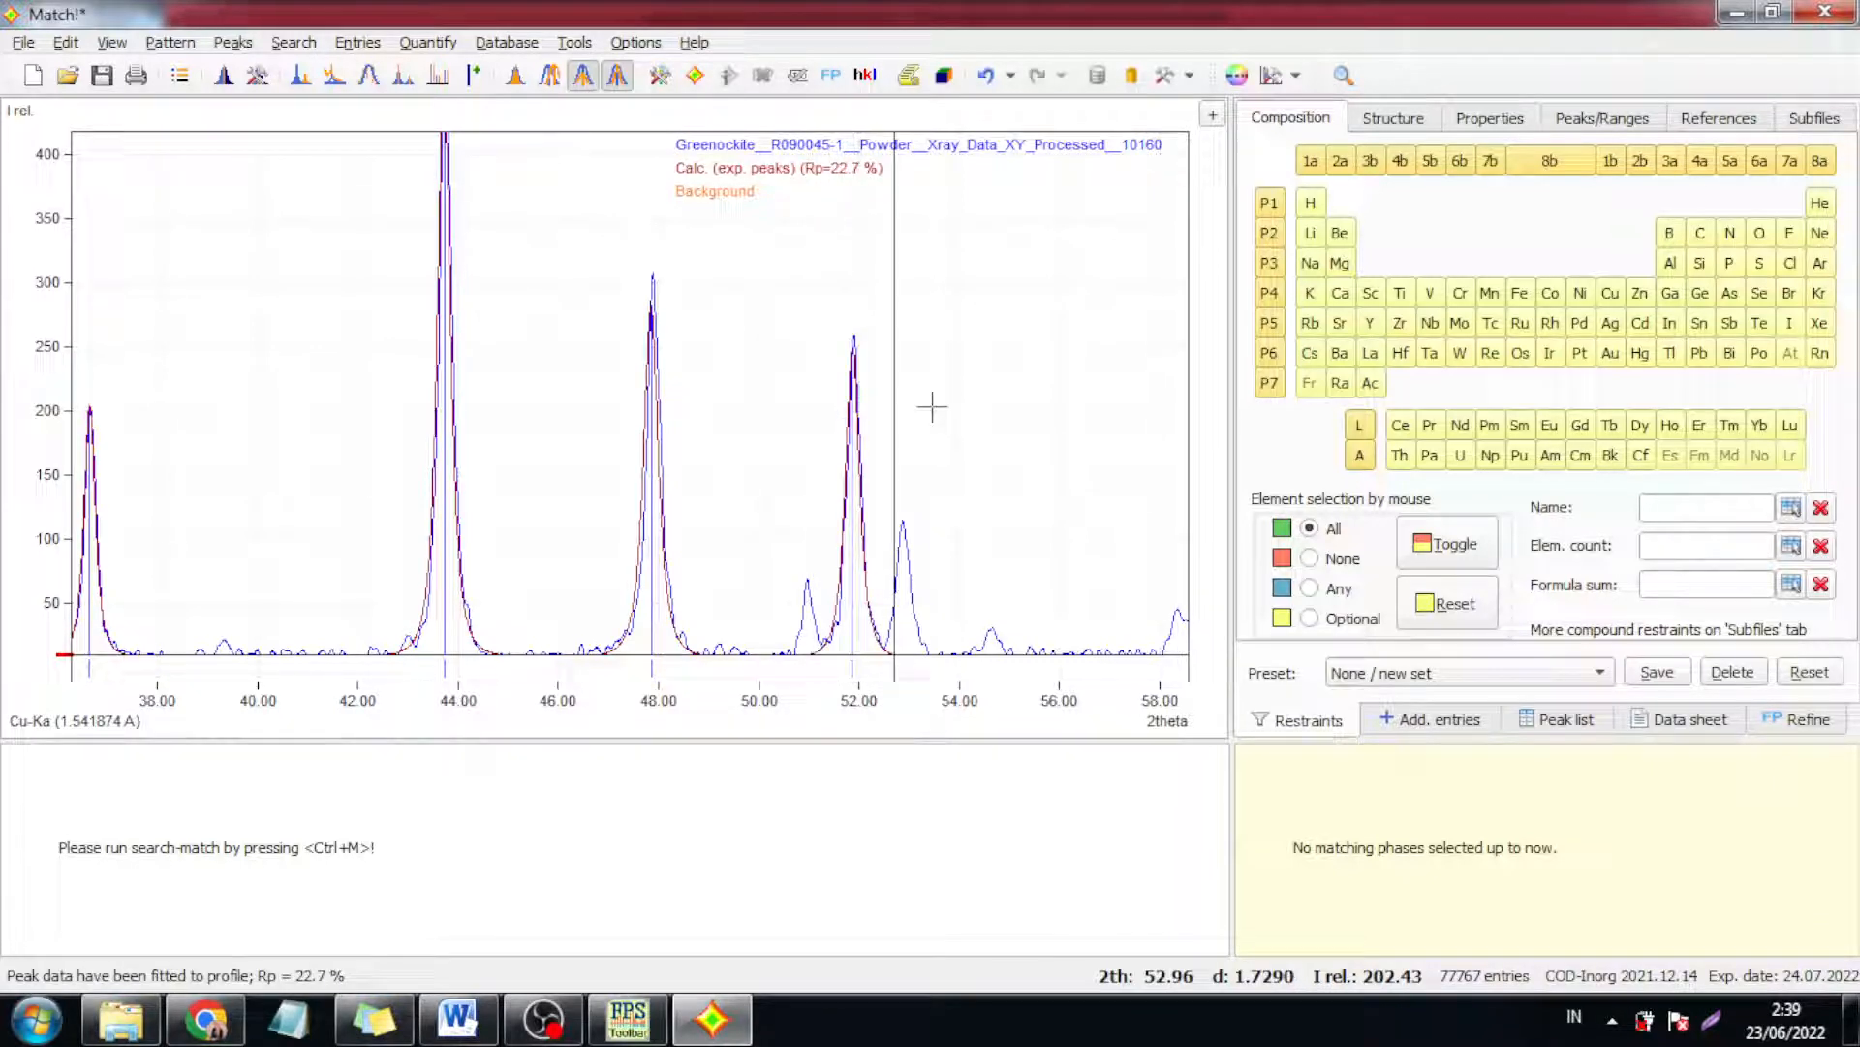
- Manually mark the smaller peak at about 52.9° 2theta
left_click_drag(1050, 407, 204, 460)
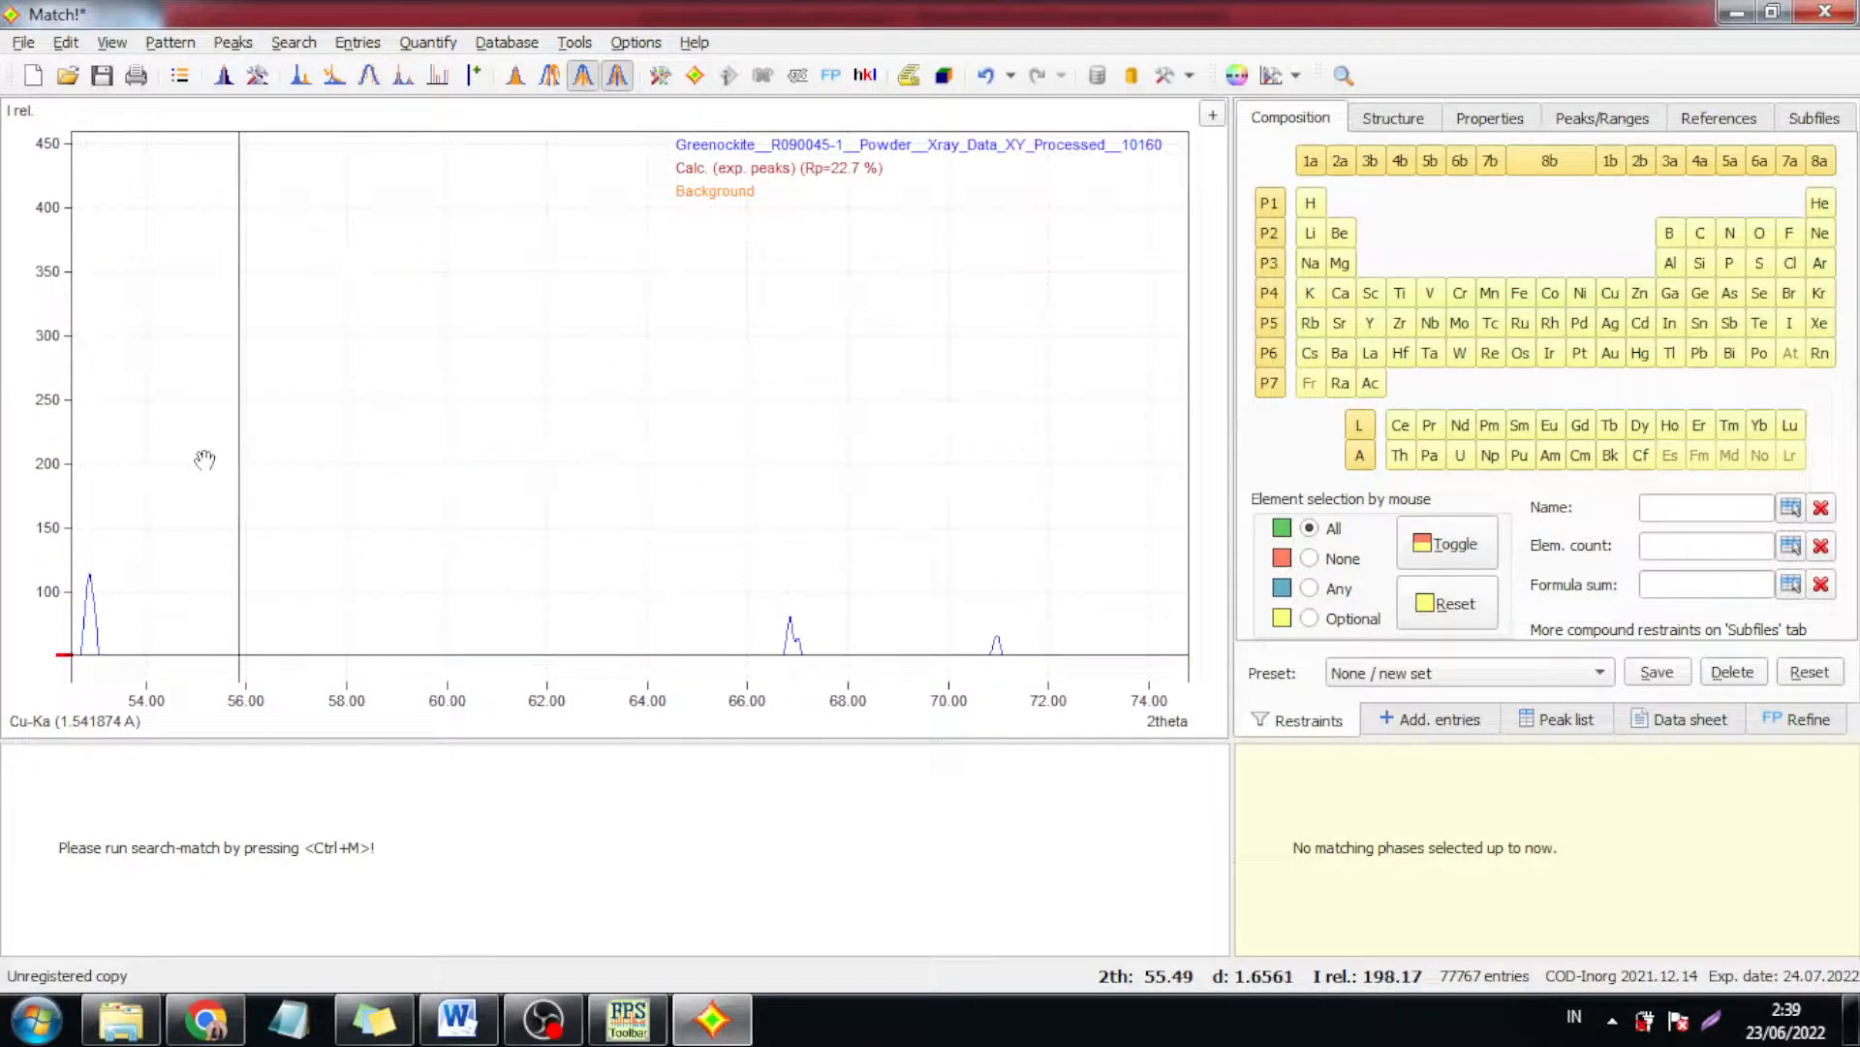
right_click(165, 345)
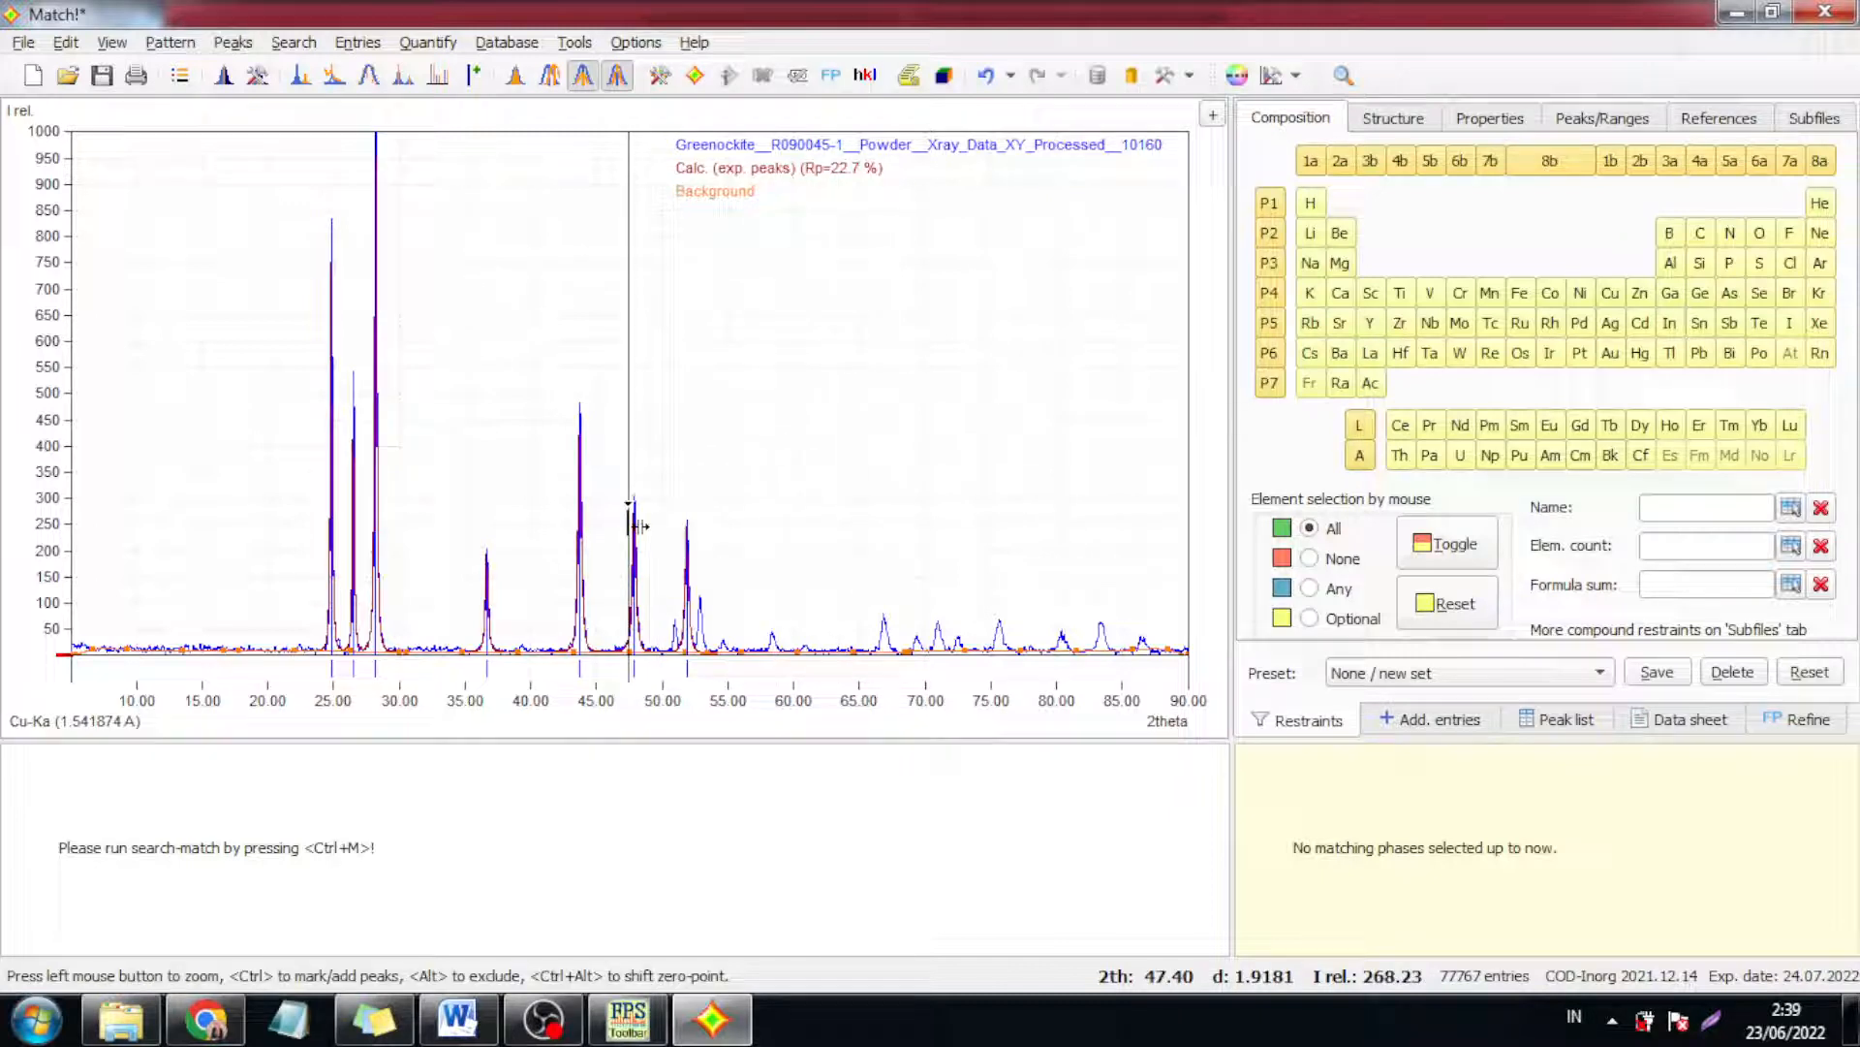
left_click_drag(739, 486, 738, 484)
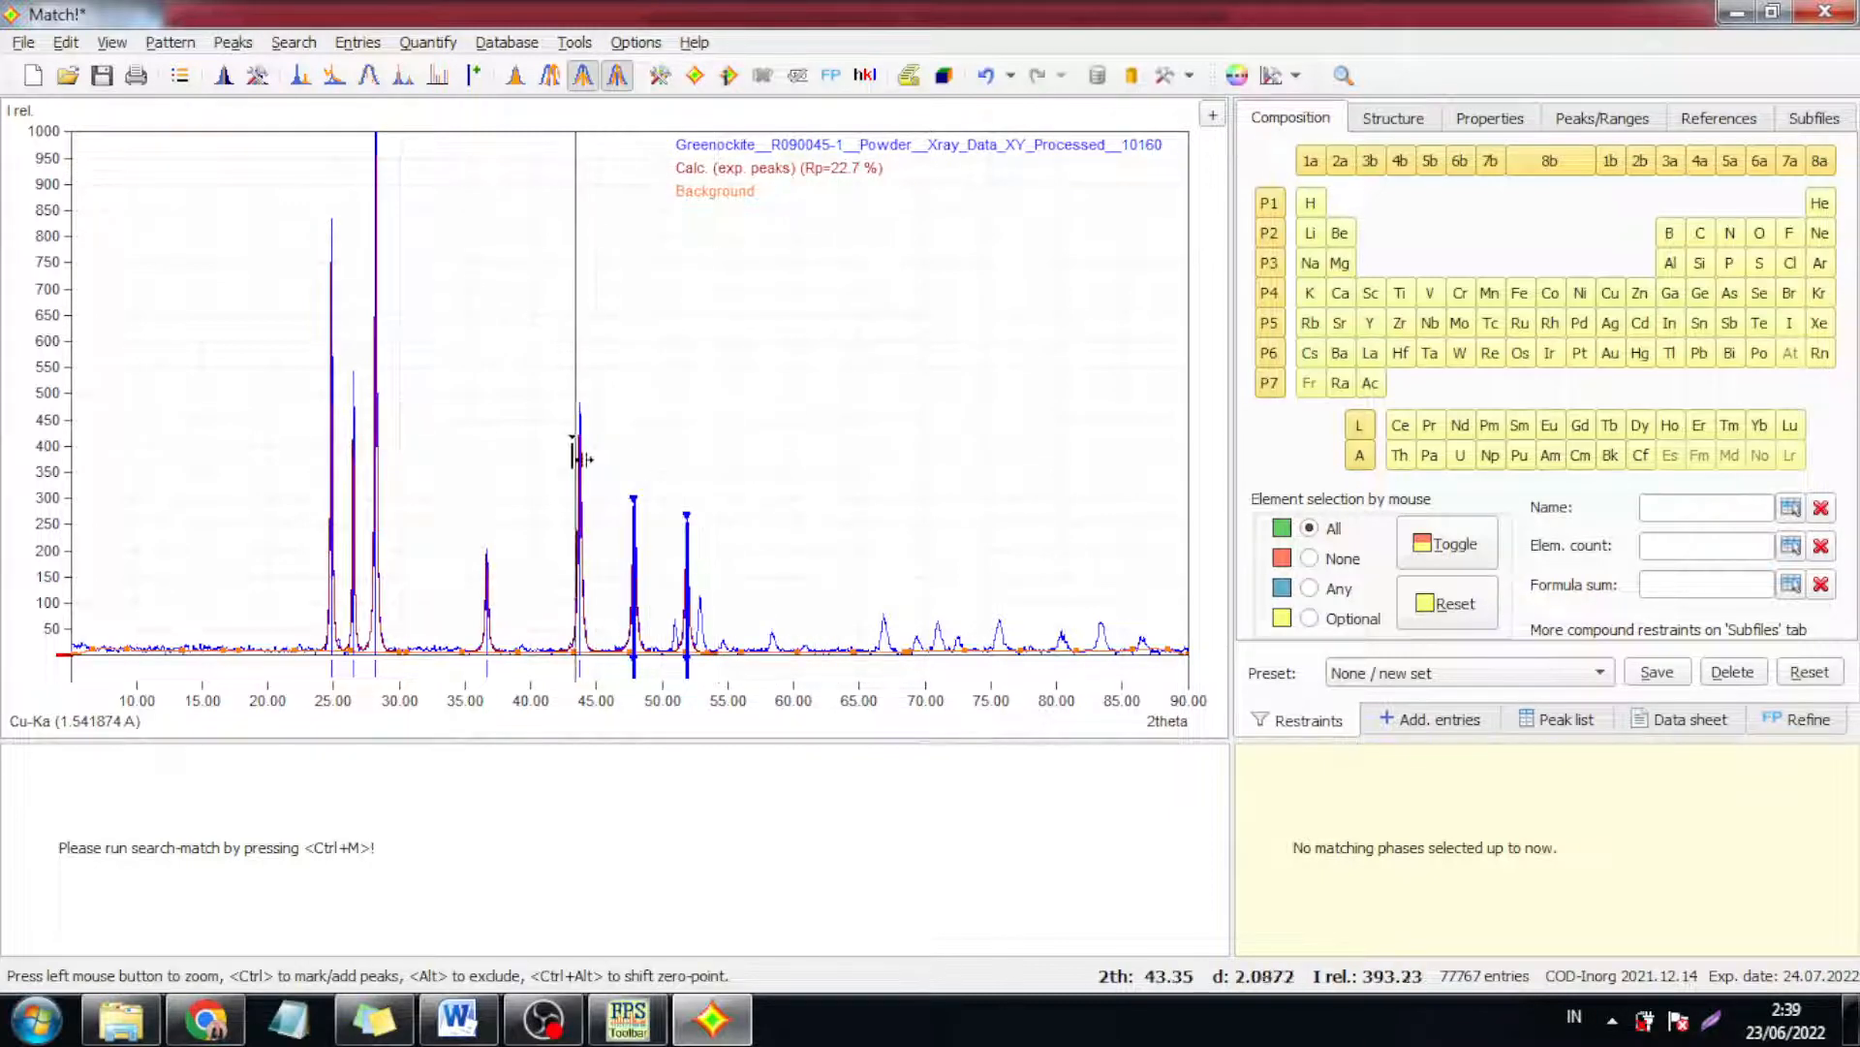
left_click_drag(617, 436, 808, 665)
left_click(516, 526)
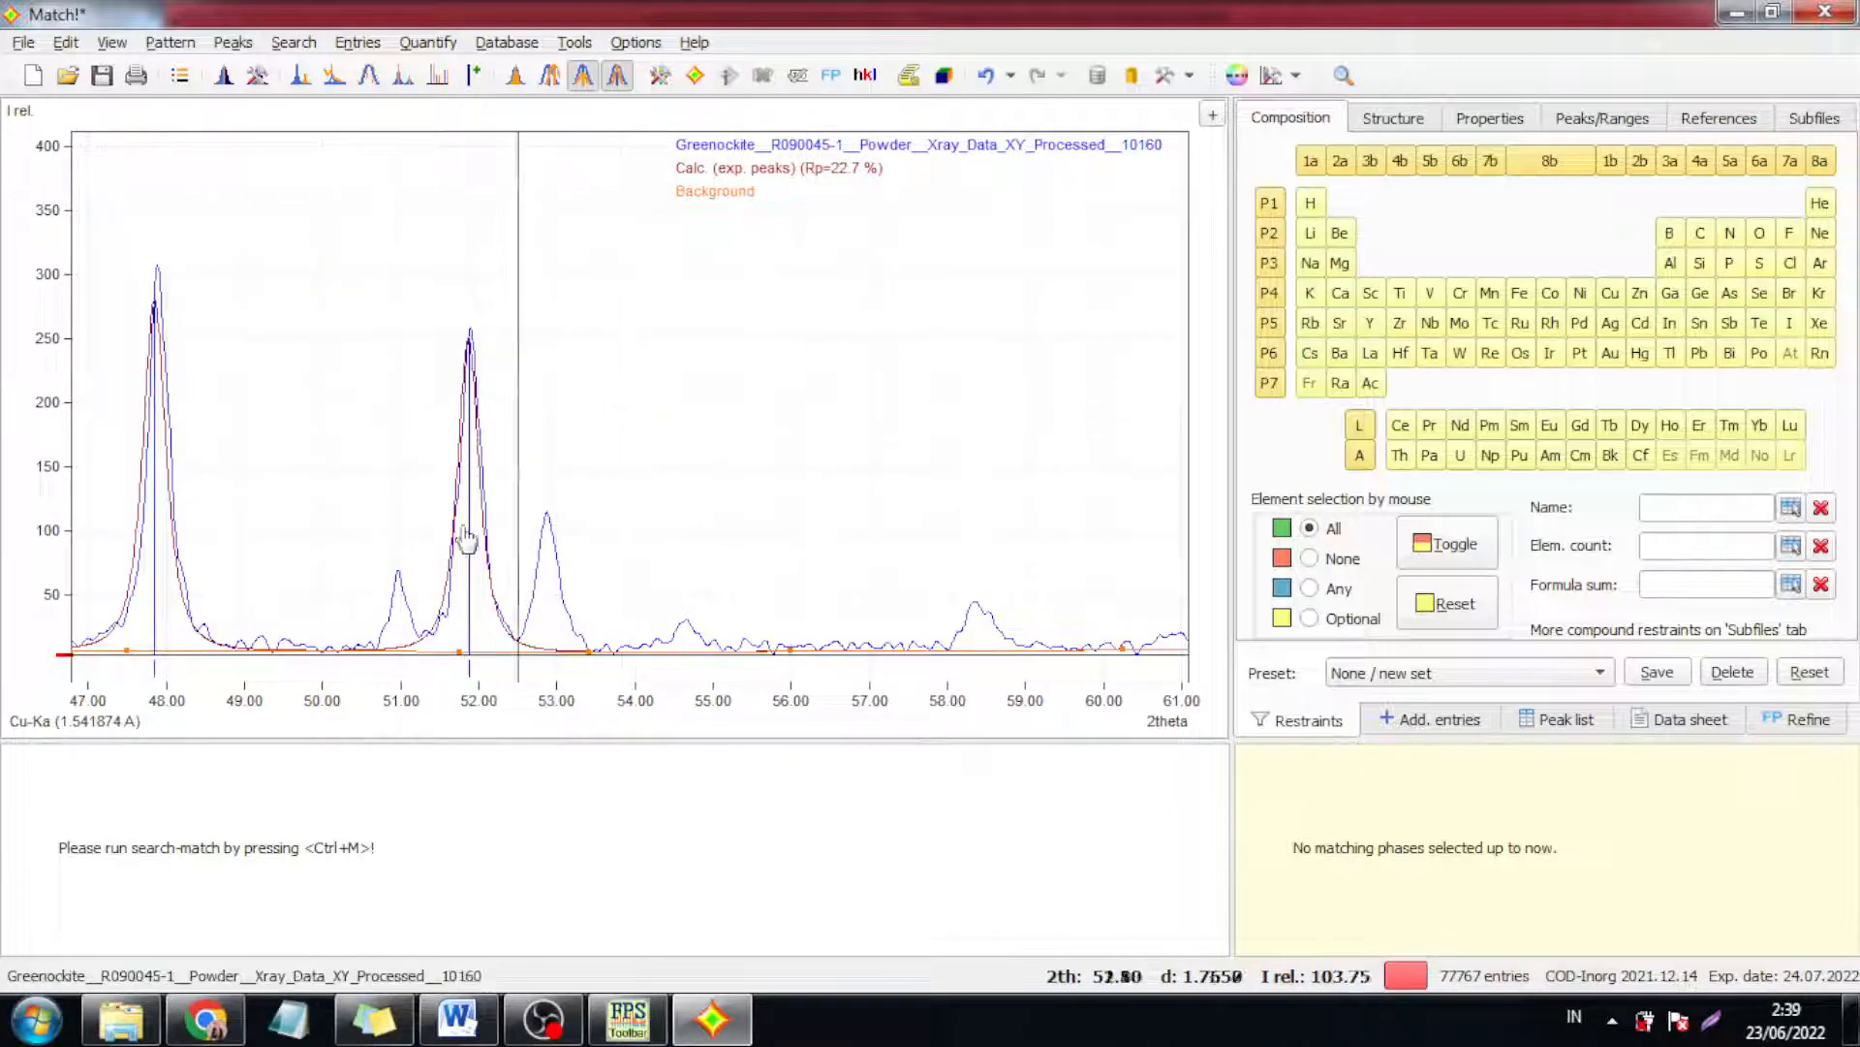
left_click(548, 544)
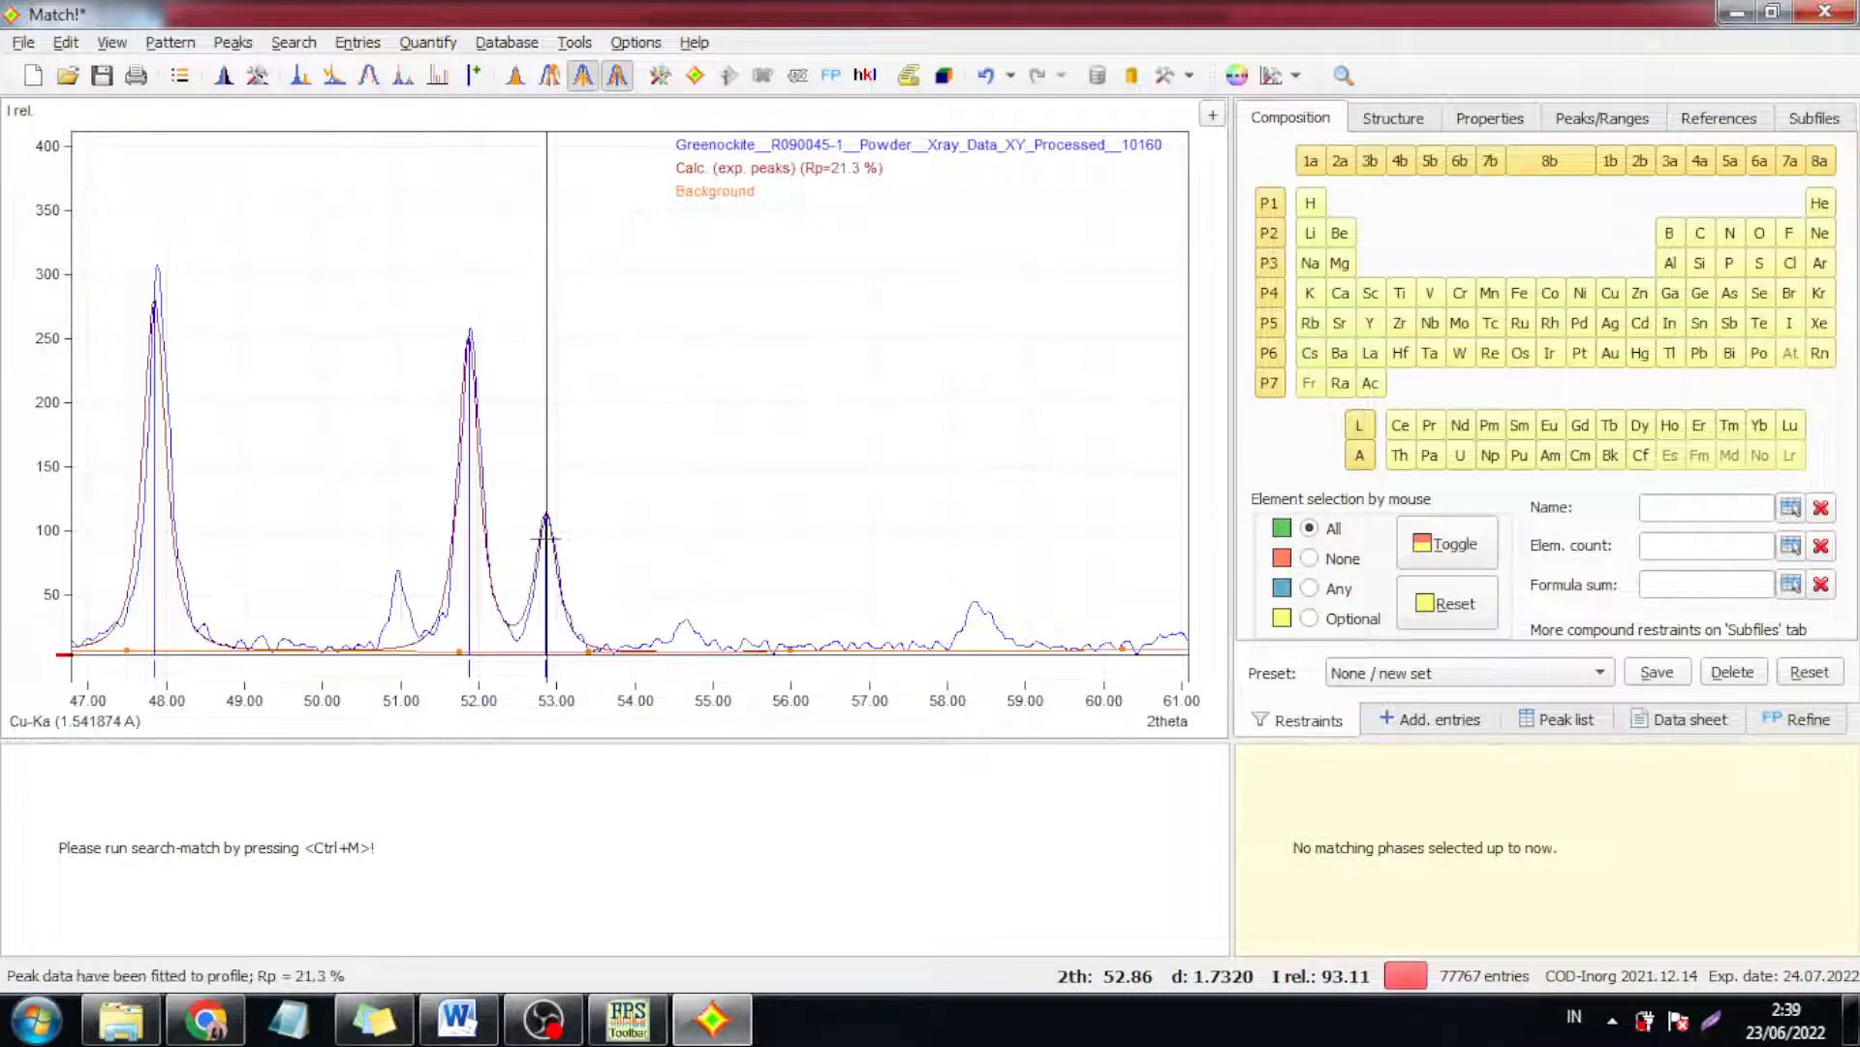
left_click(403, 584)
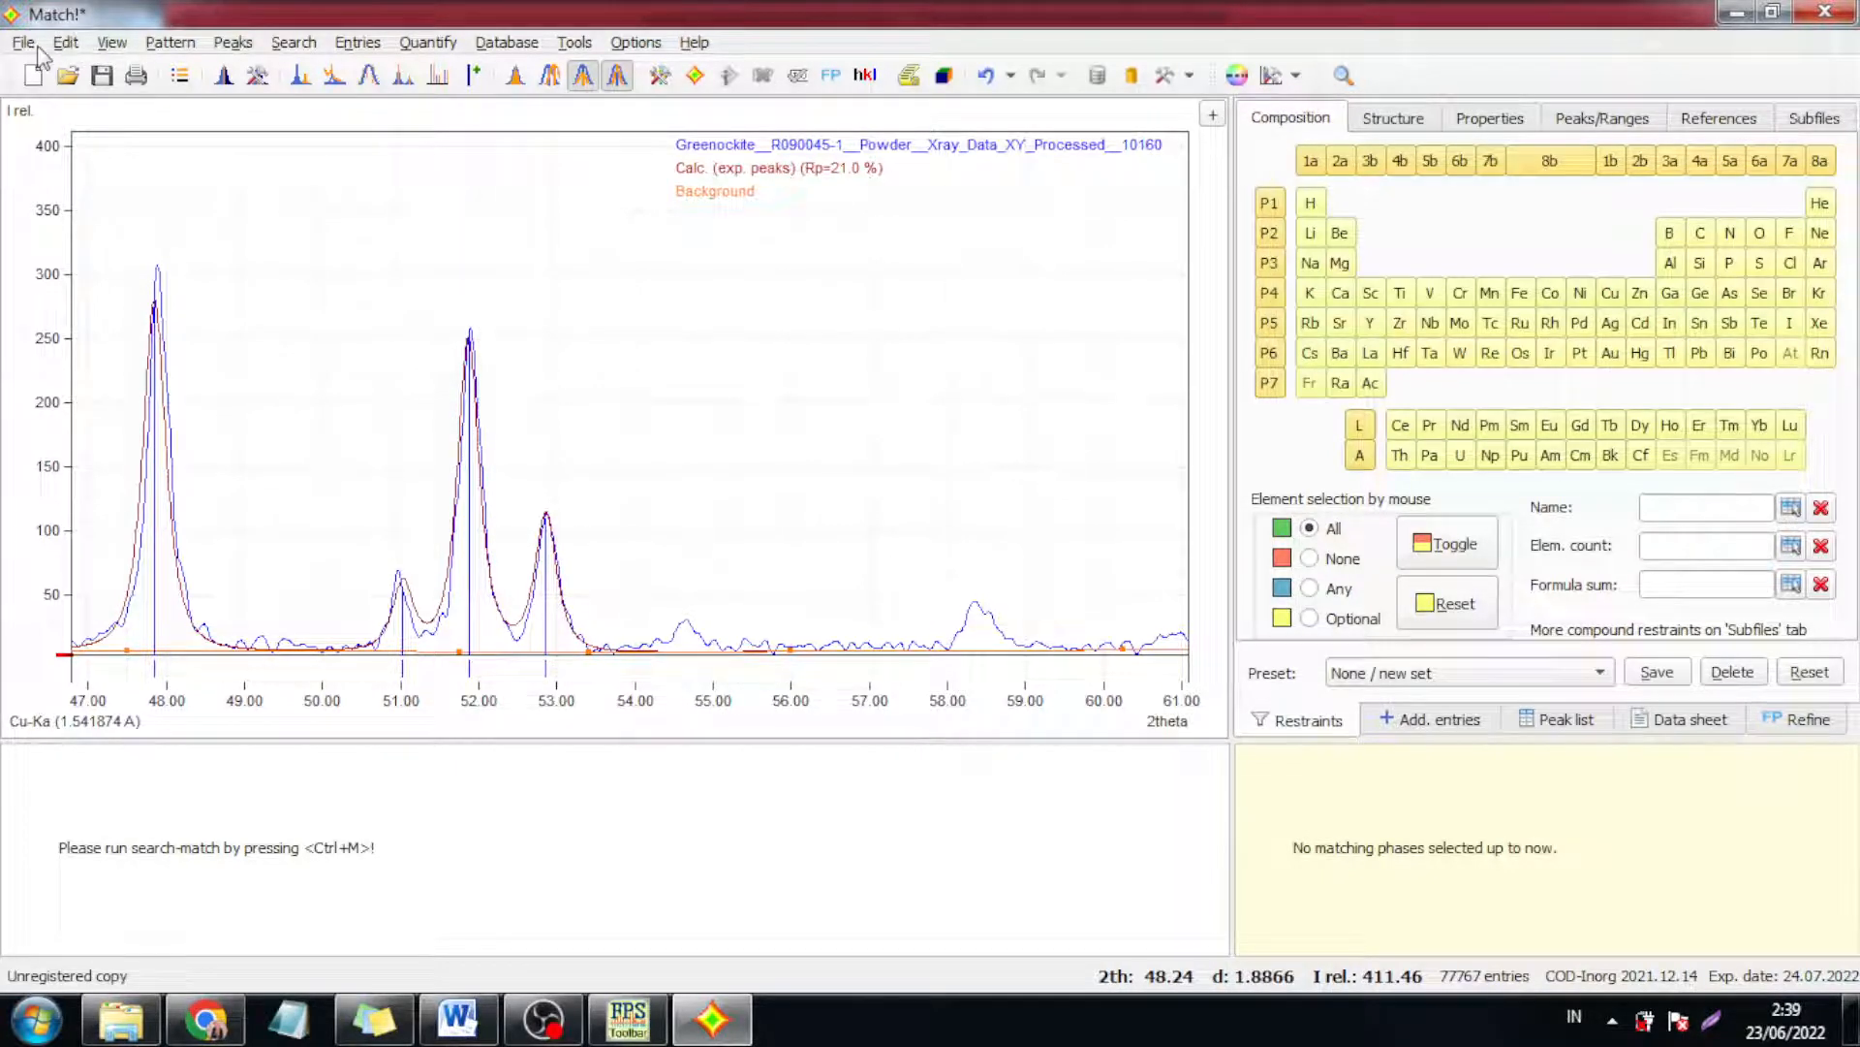
left_click(64, 43)
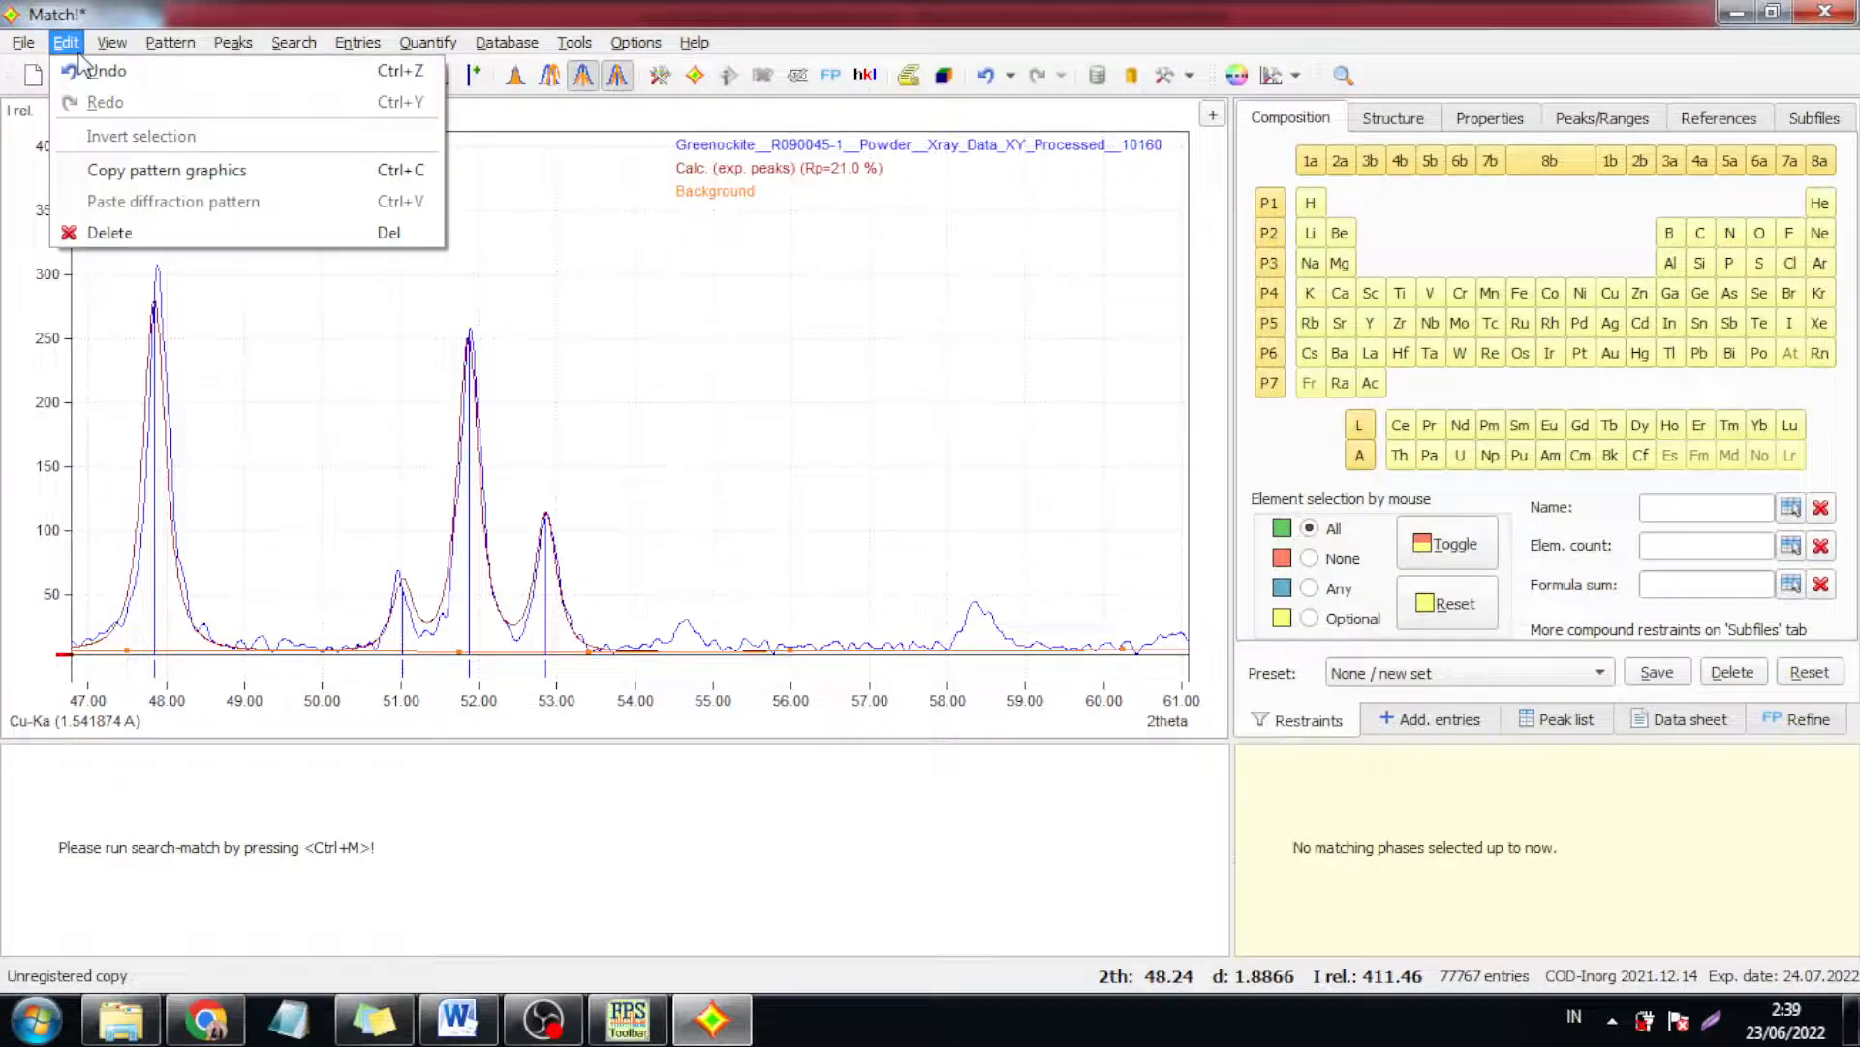
left_click(92, 69)
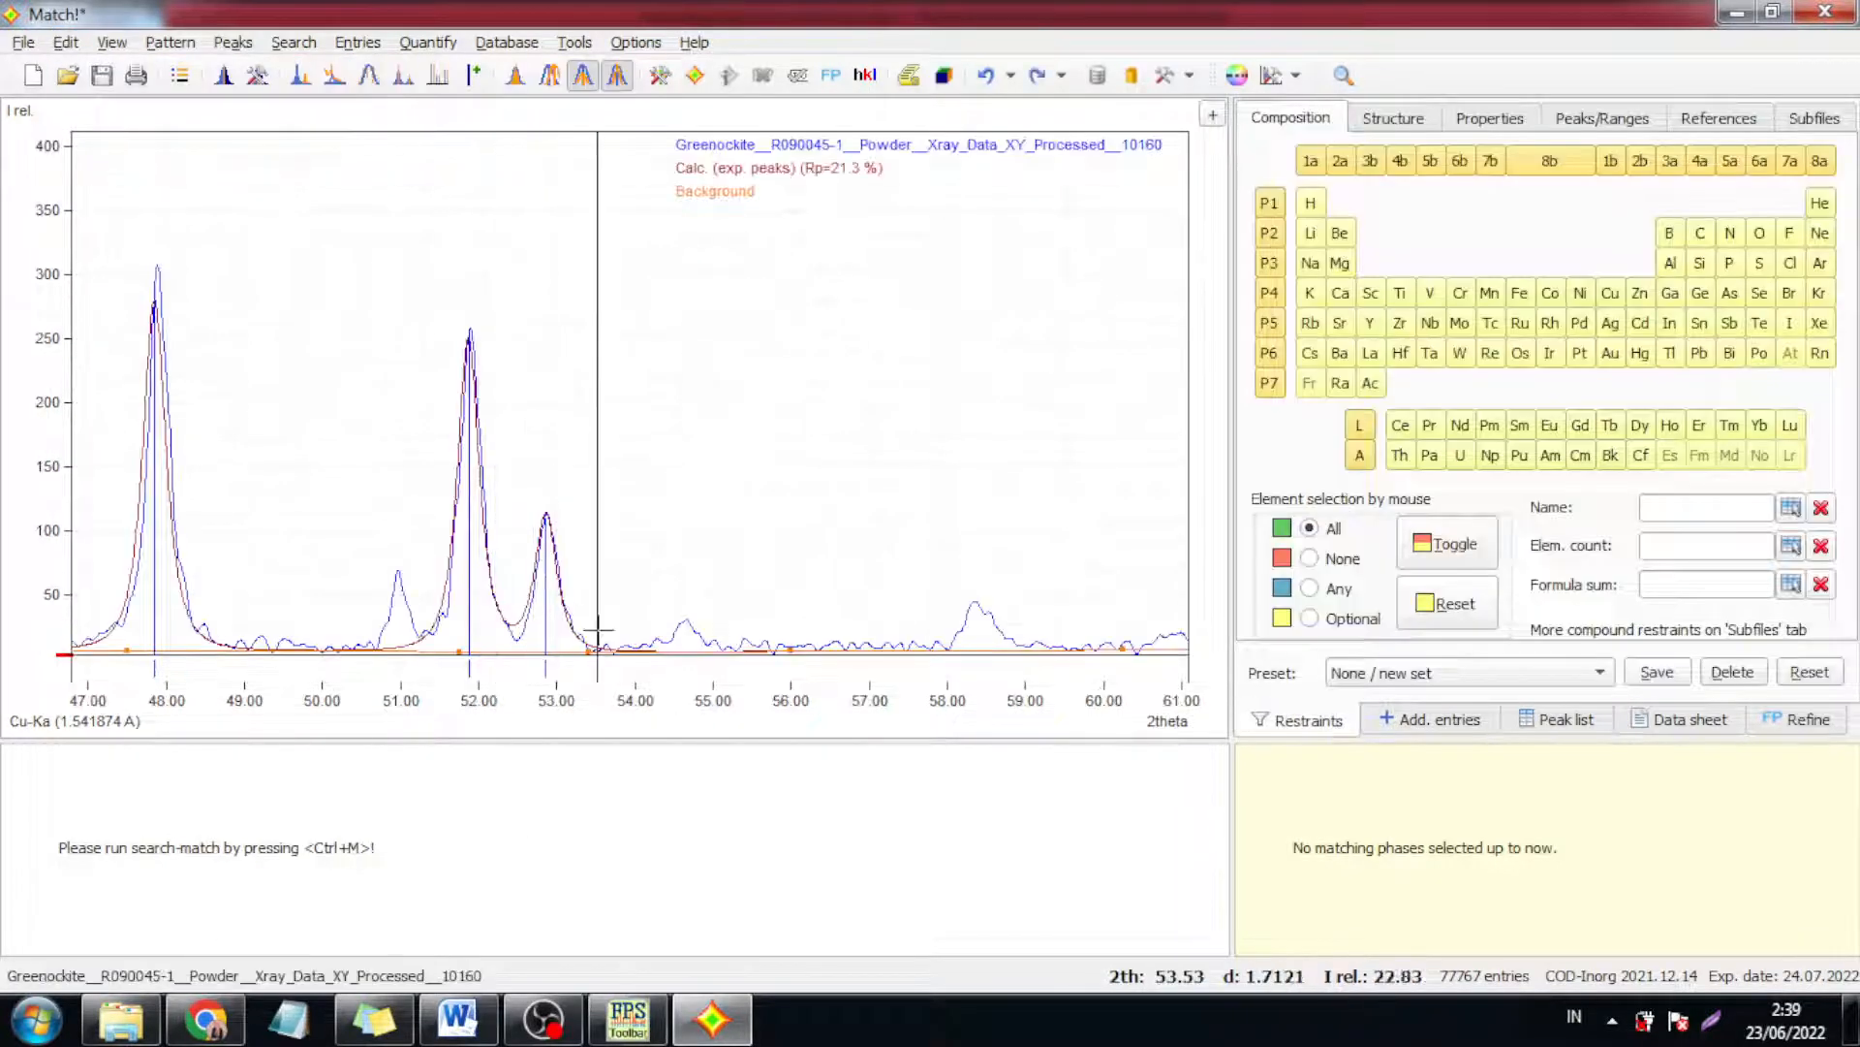
- Mark the small peak at about 51.0° 2theta exactly on its maximum and return to the full pattern
left_click(396, 603)
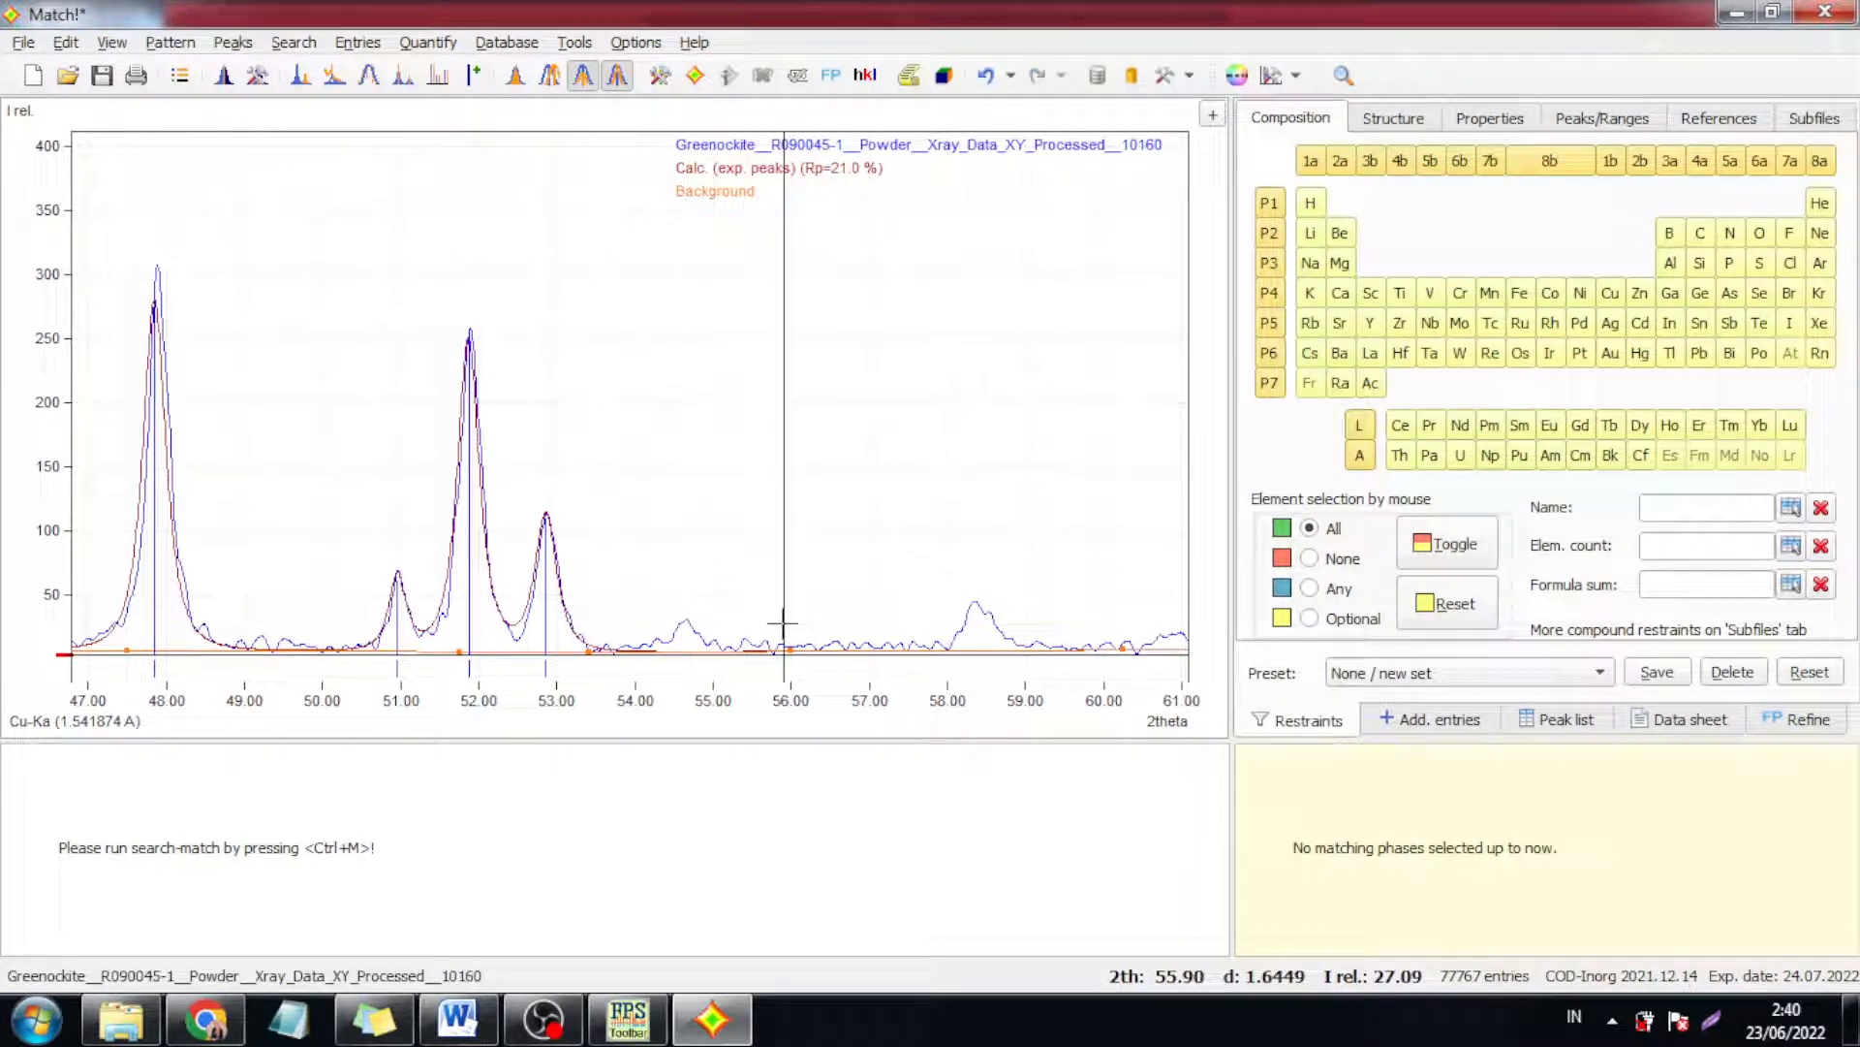
scroll(404, 355, "down", 5)
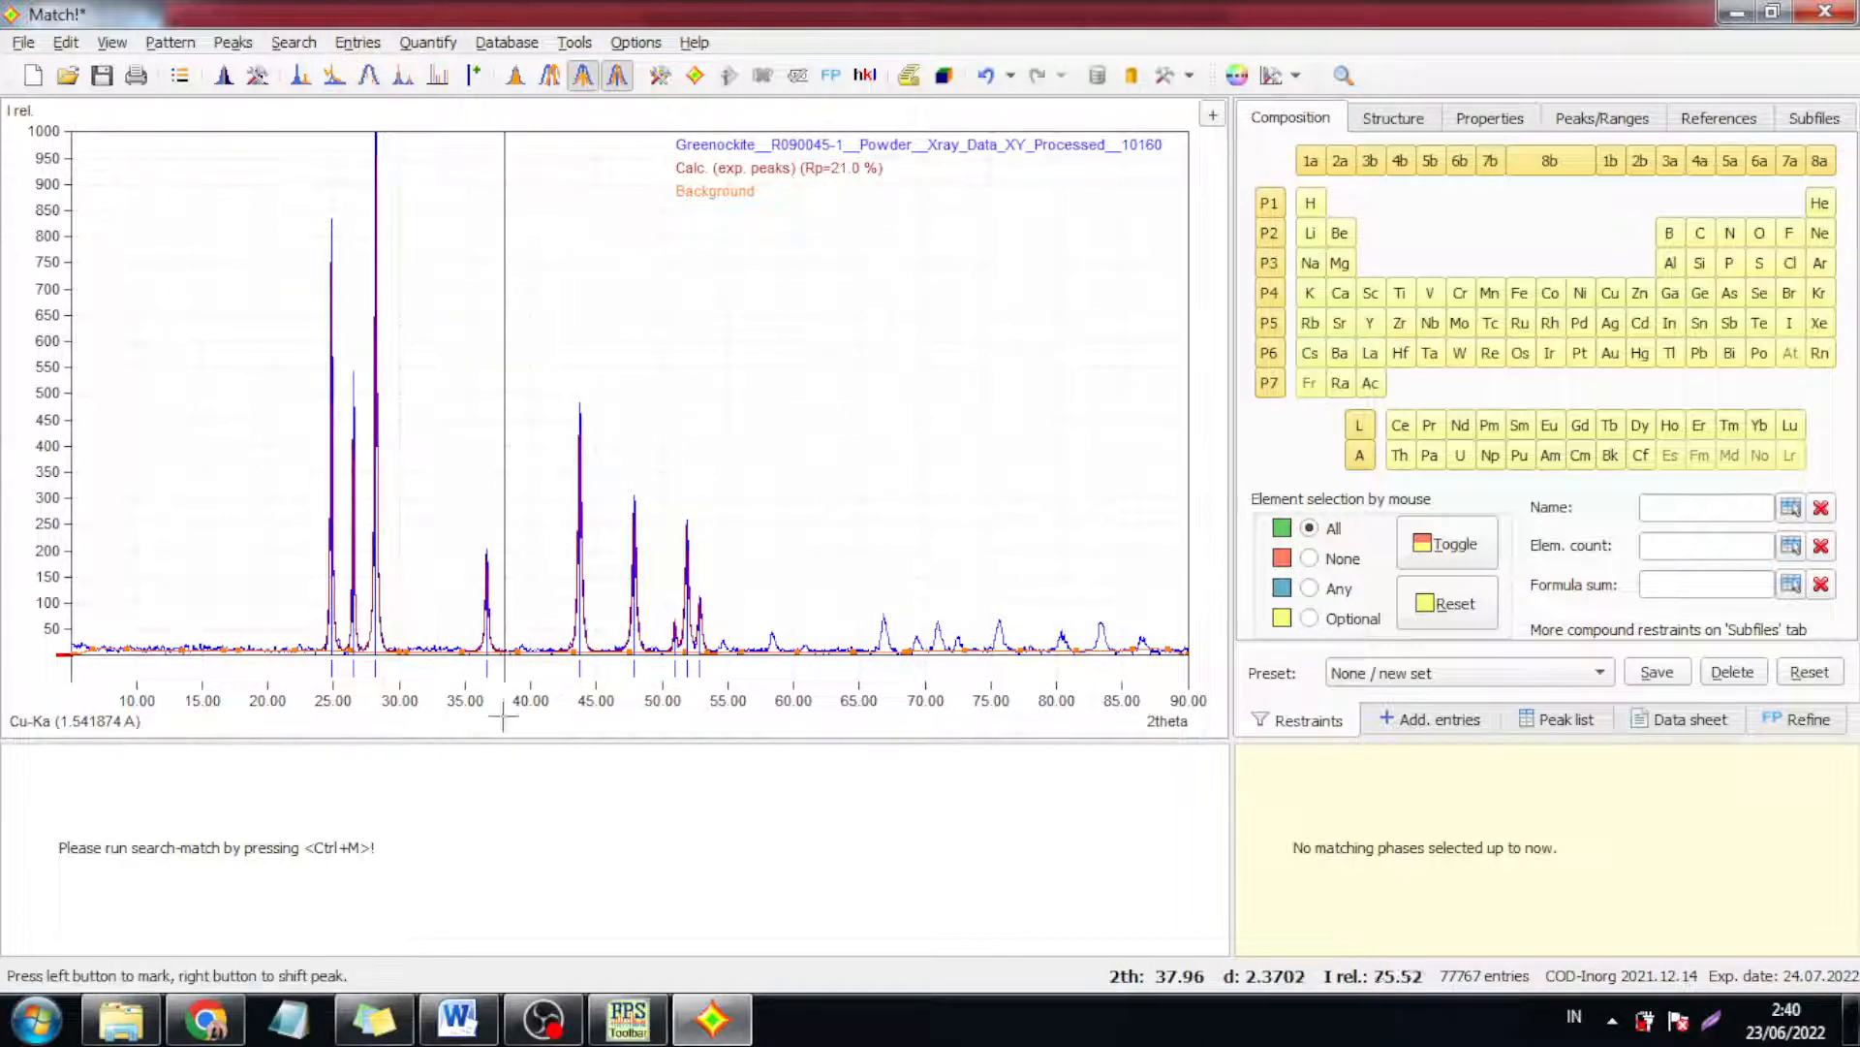
- Switch to the Word document and colour the whole text of the seventh Tahapan item red
left_click(471, 1037)
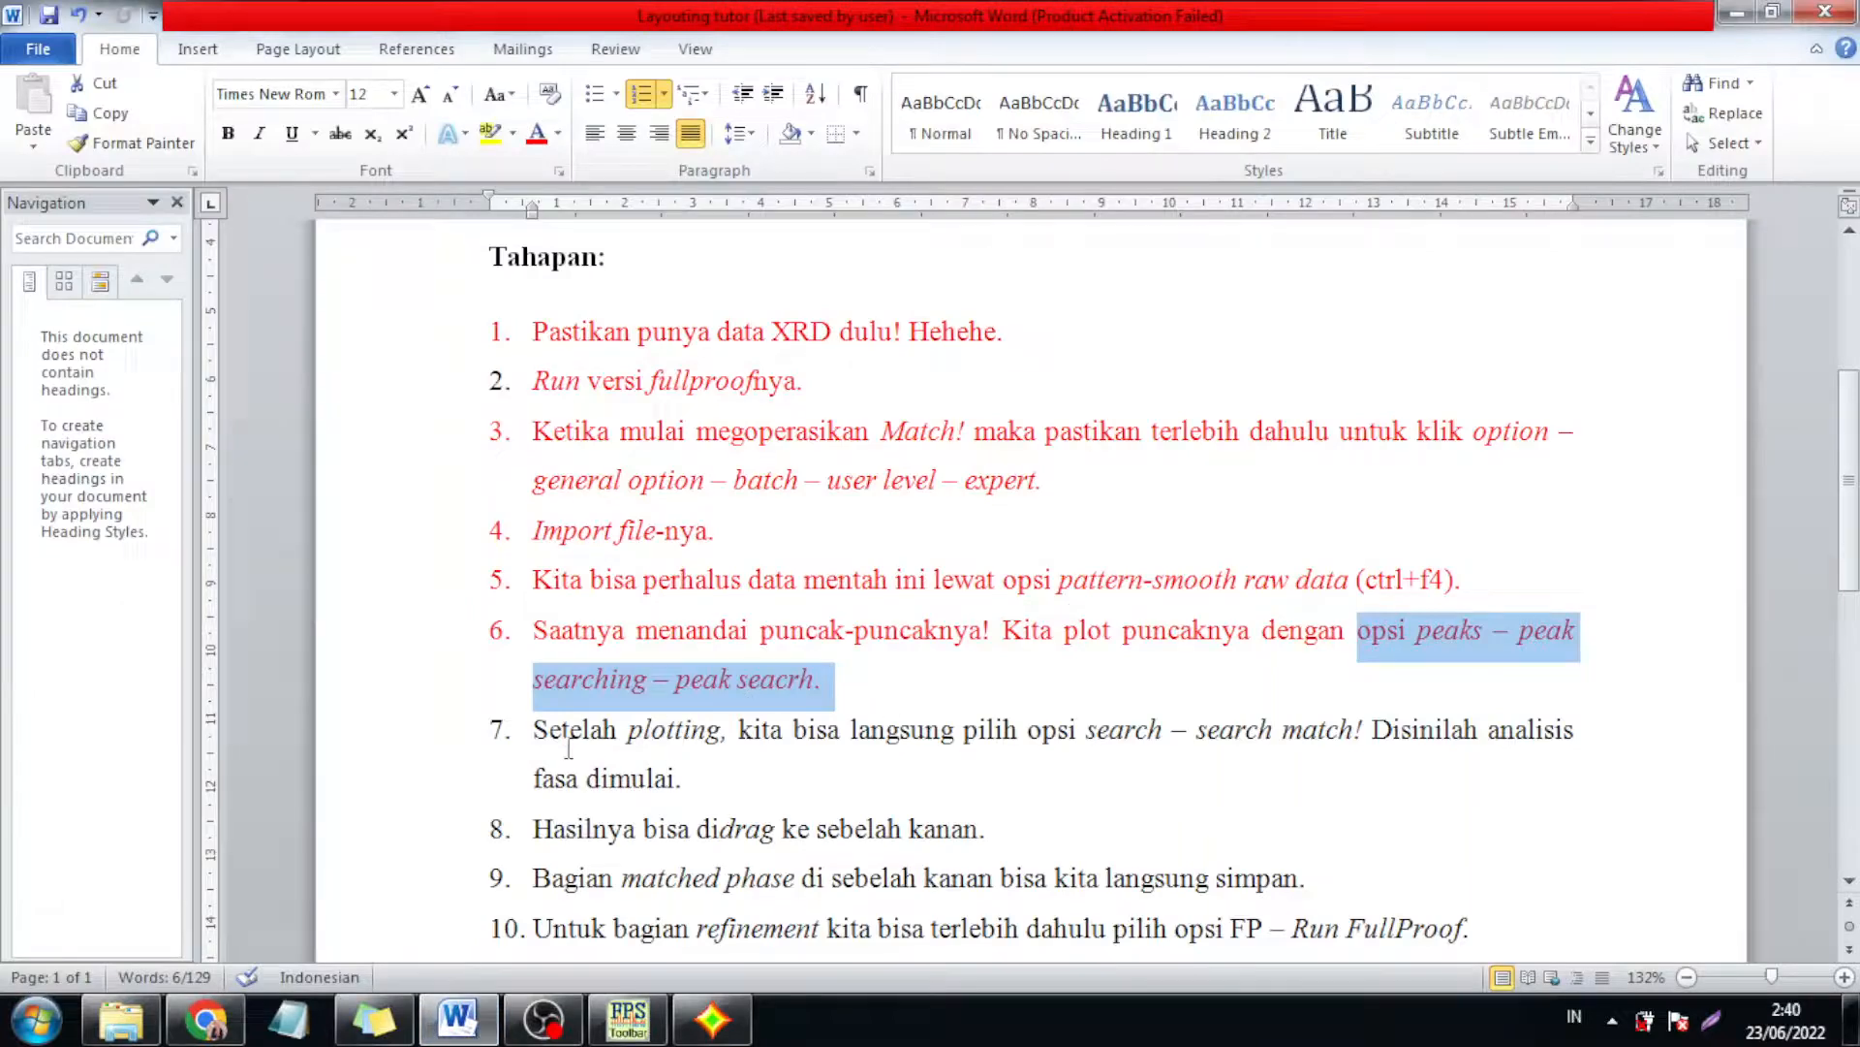
left_click_drag(535, 729, 713, 783)
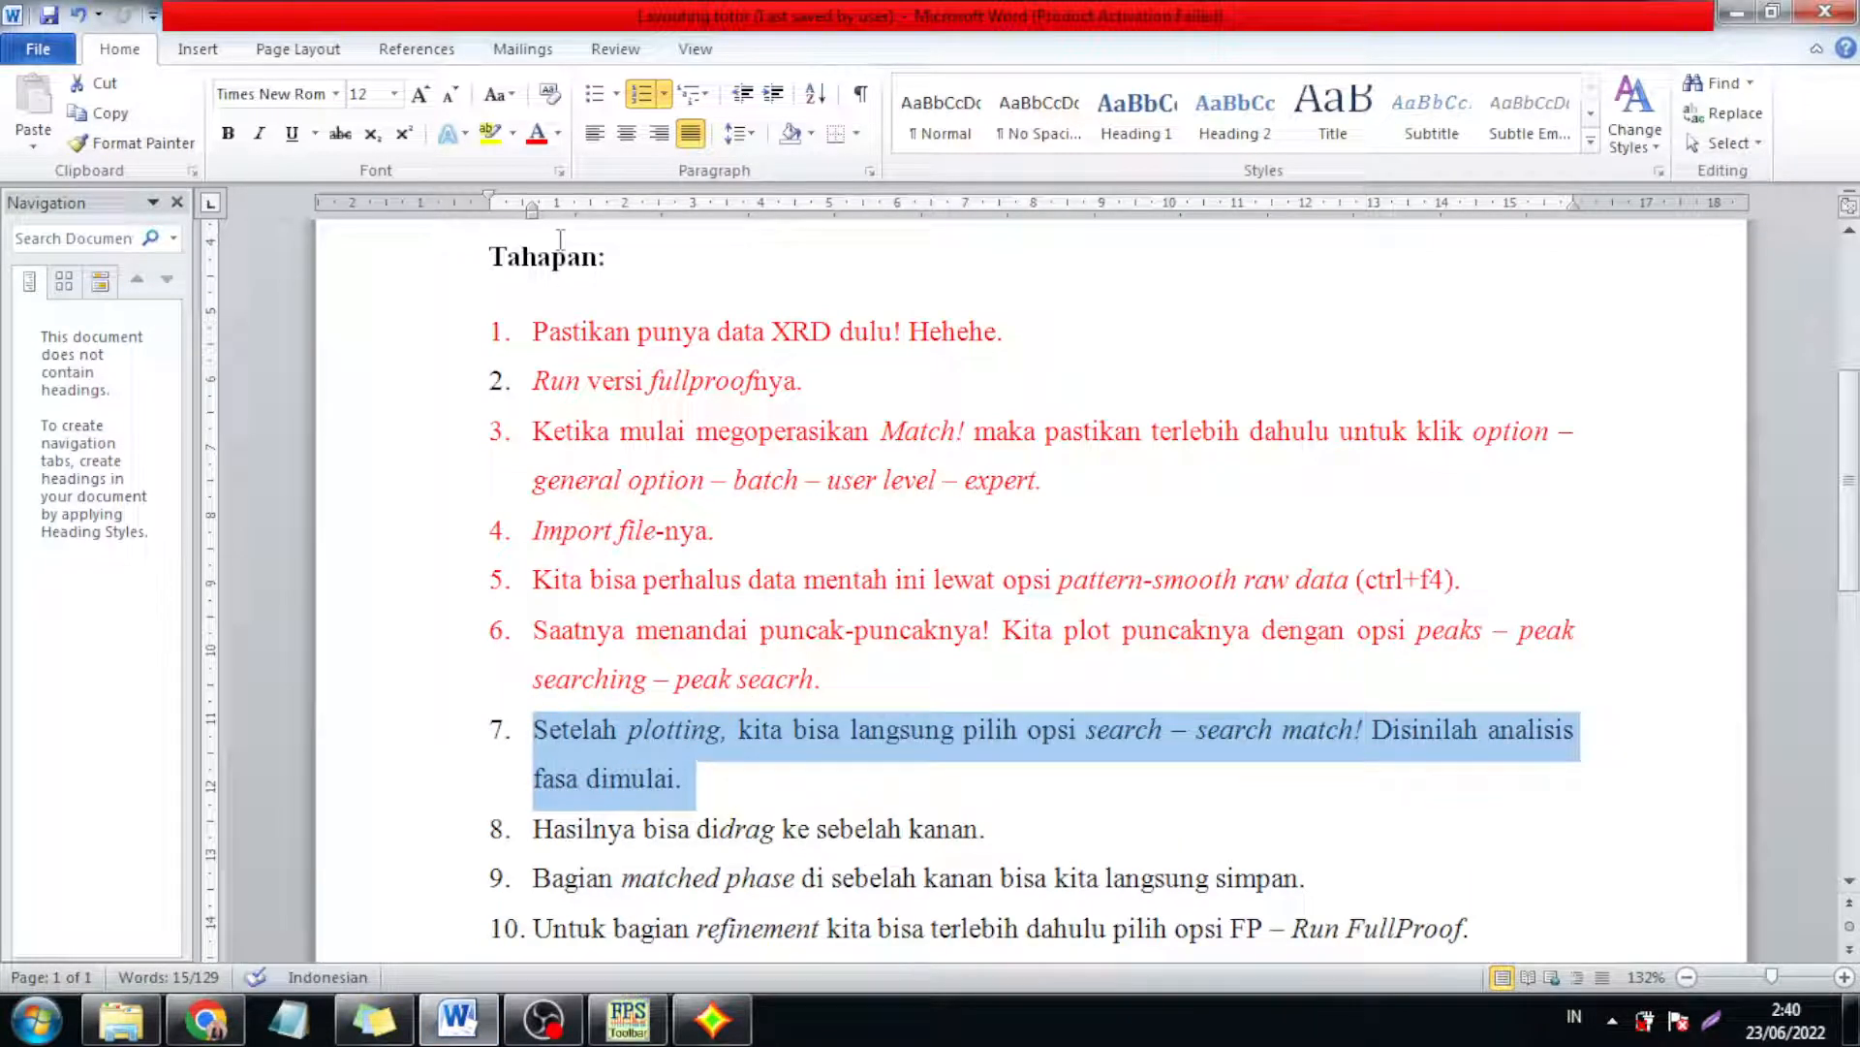
left_click(536, 133)
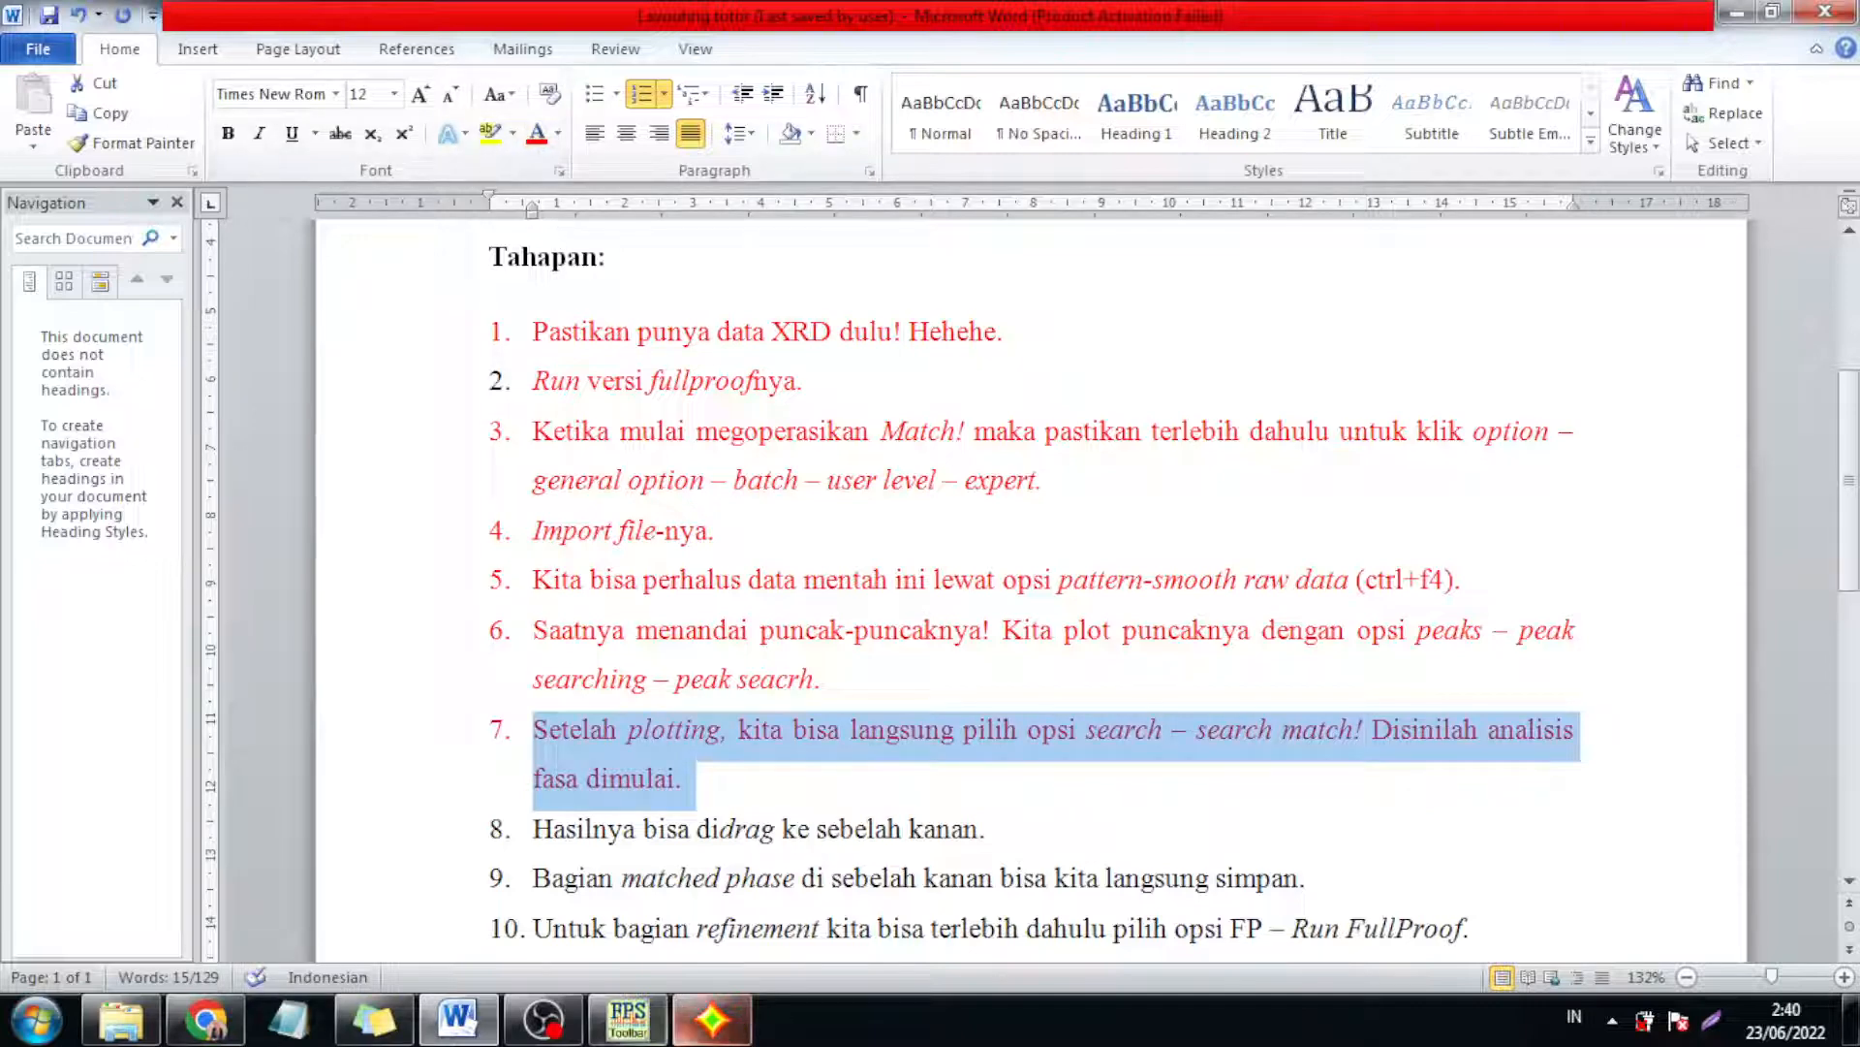
- Switch to Match! and run a search-match phase identification on the Greenockite pattern
left_click(710, 1018)
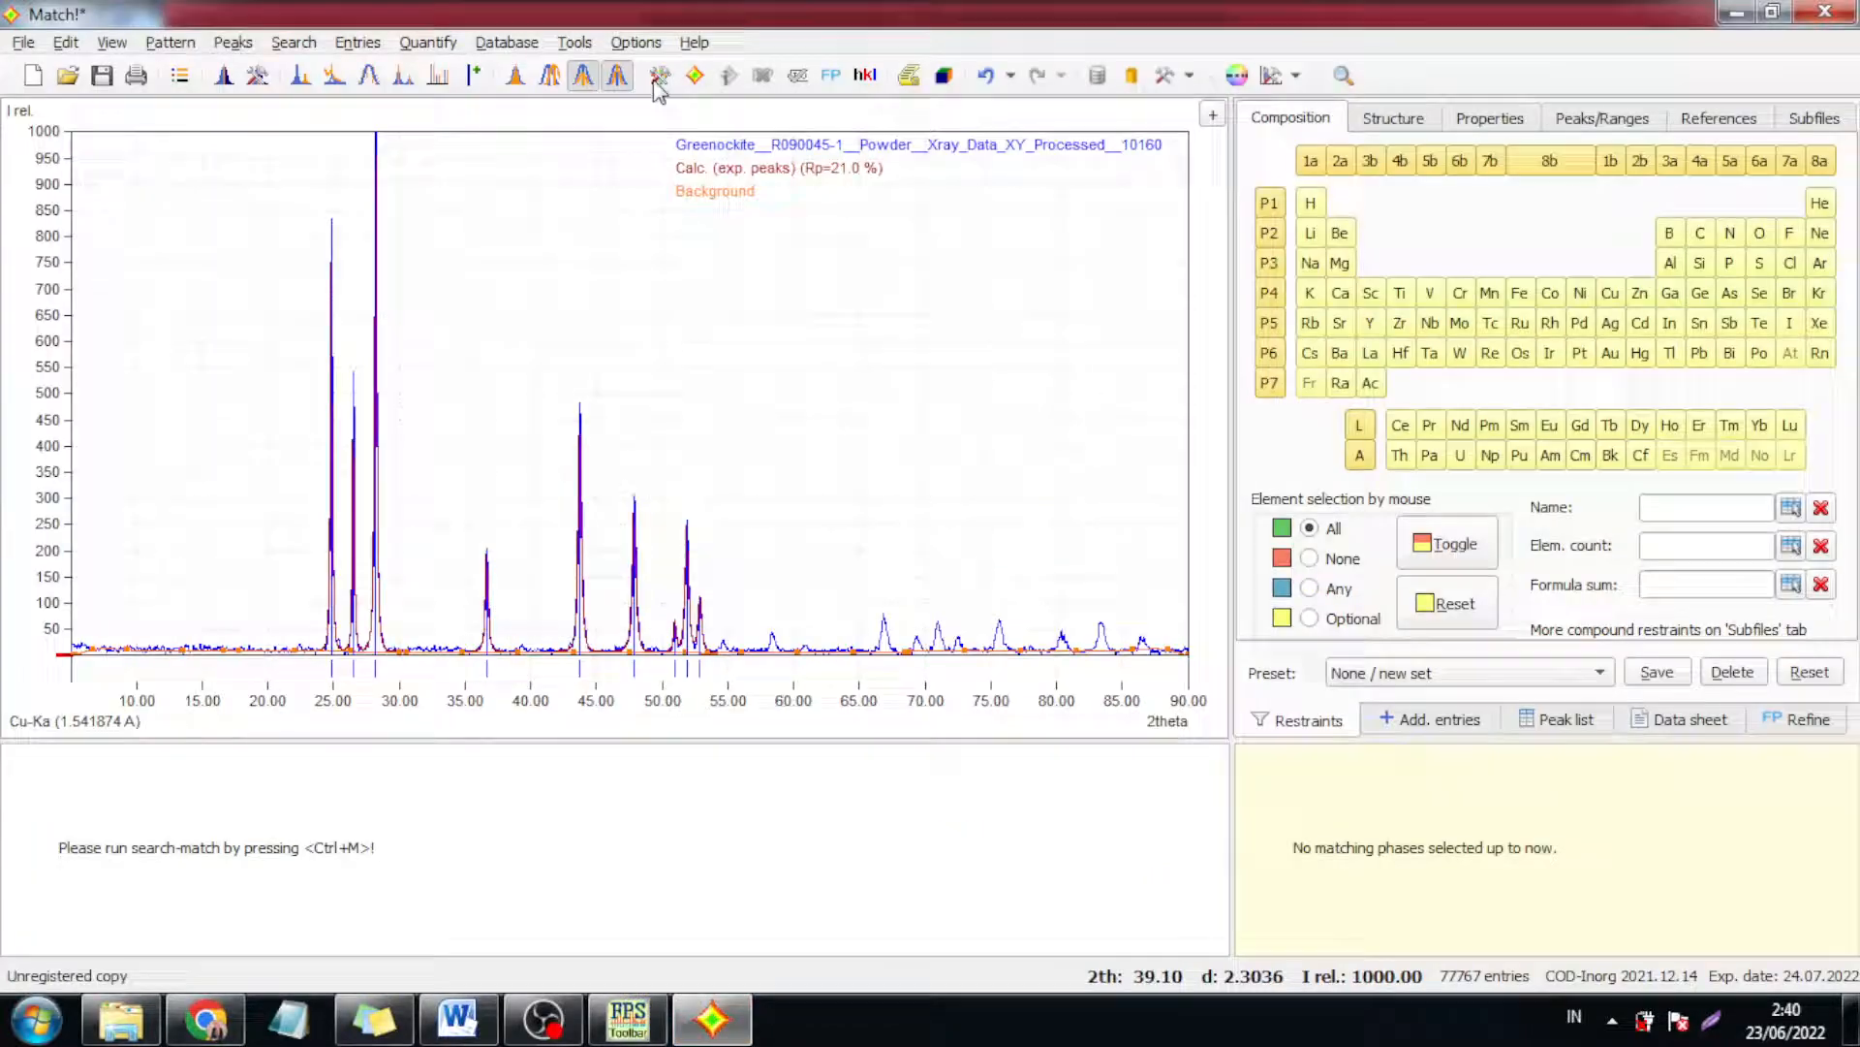
left_click(308, 46)
mouse_move(358, 43)
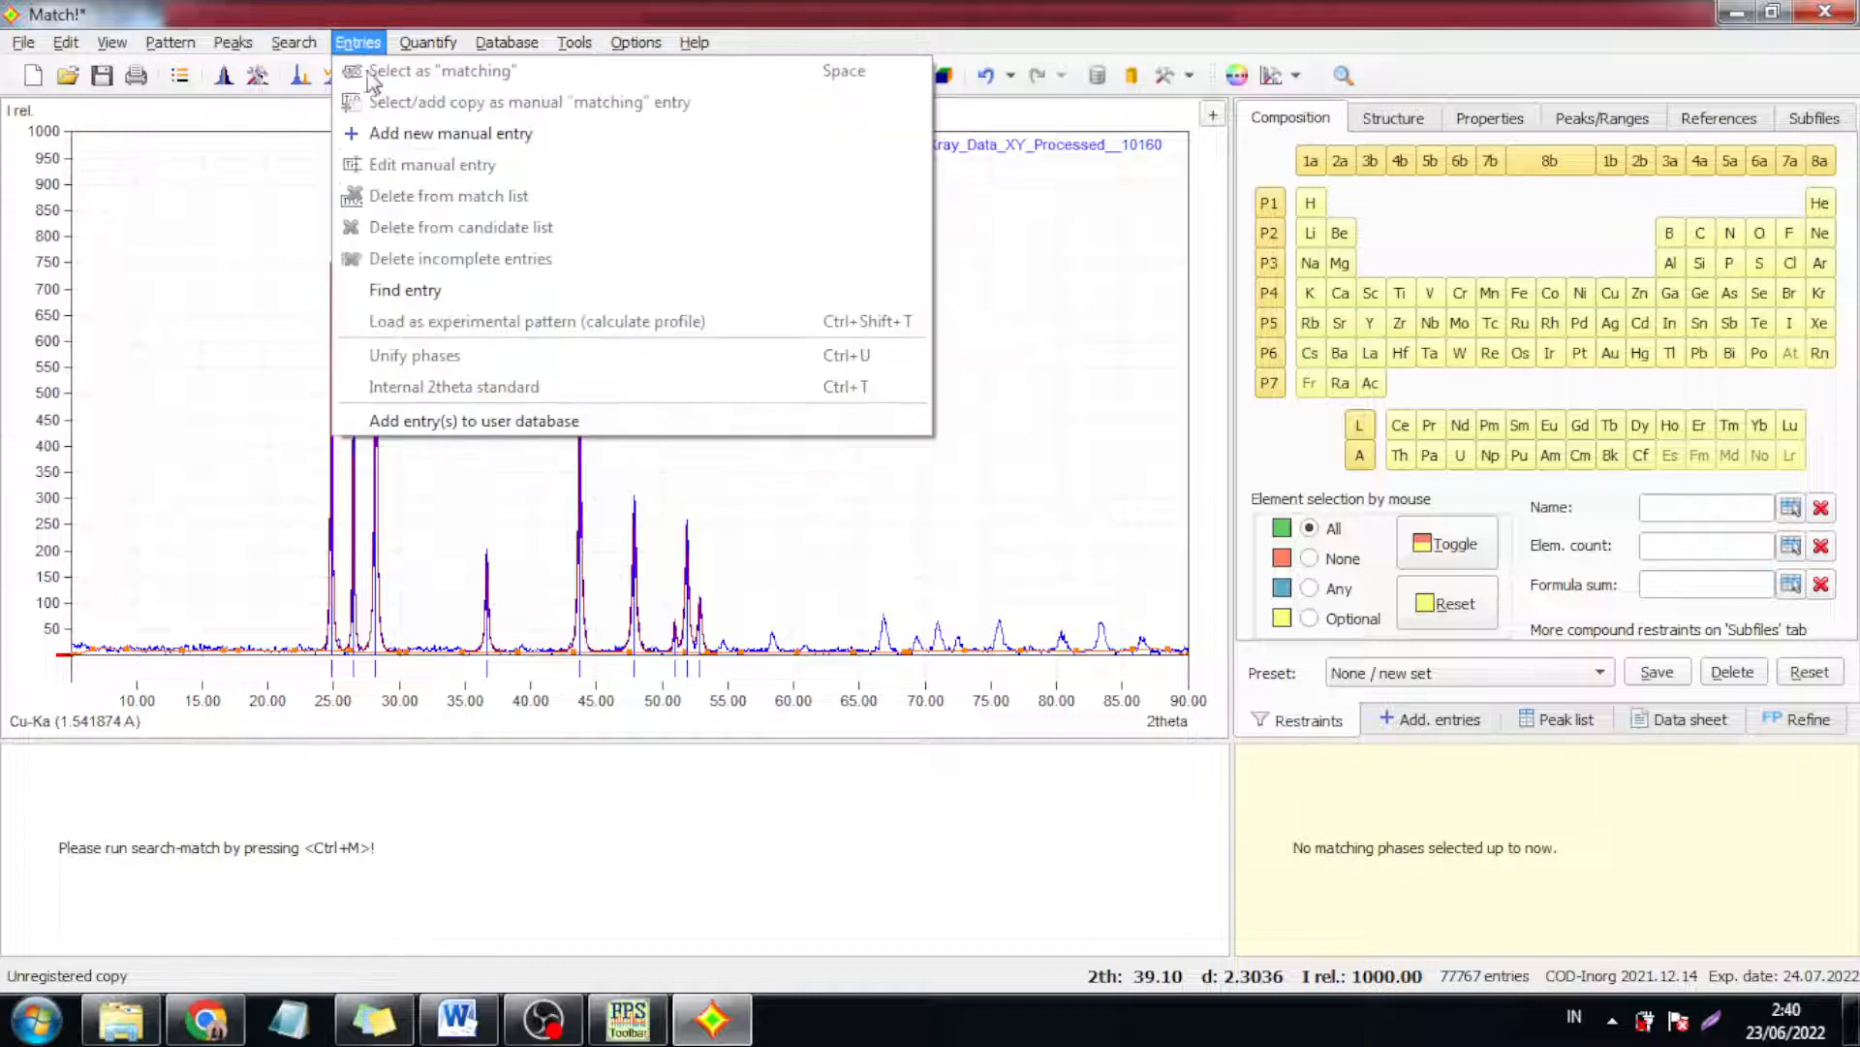
left_click(884, 14)
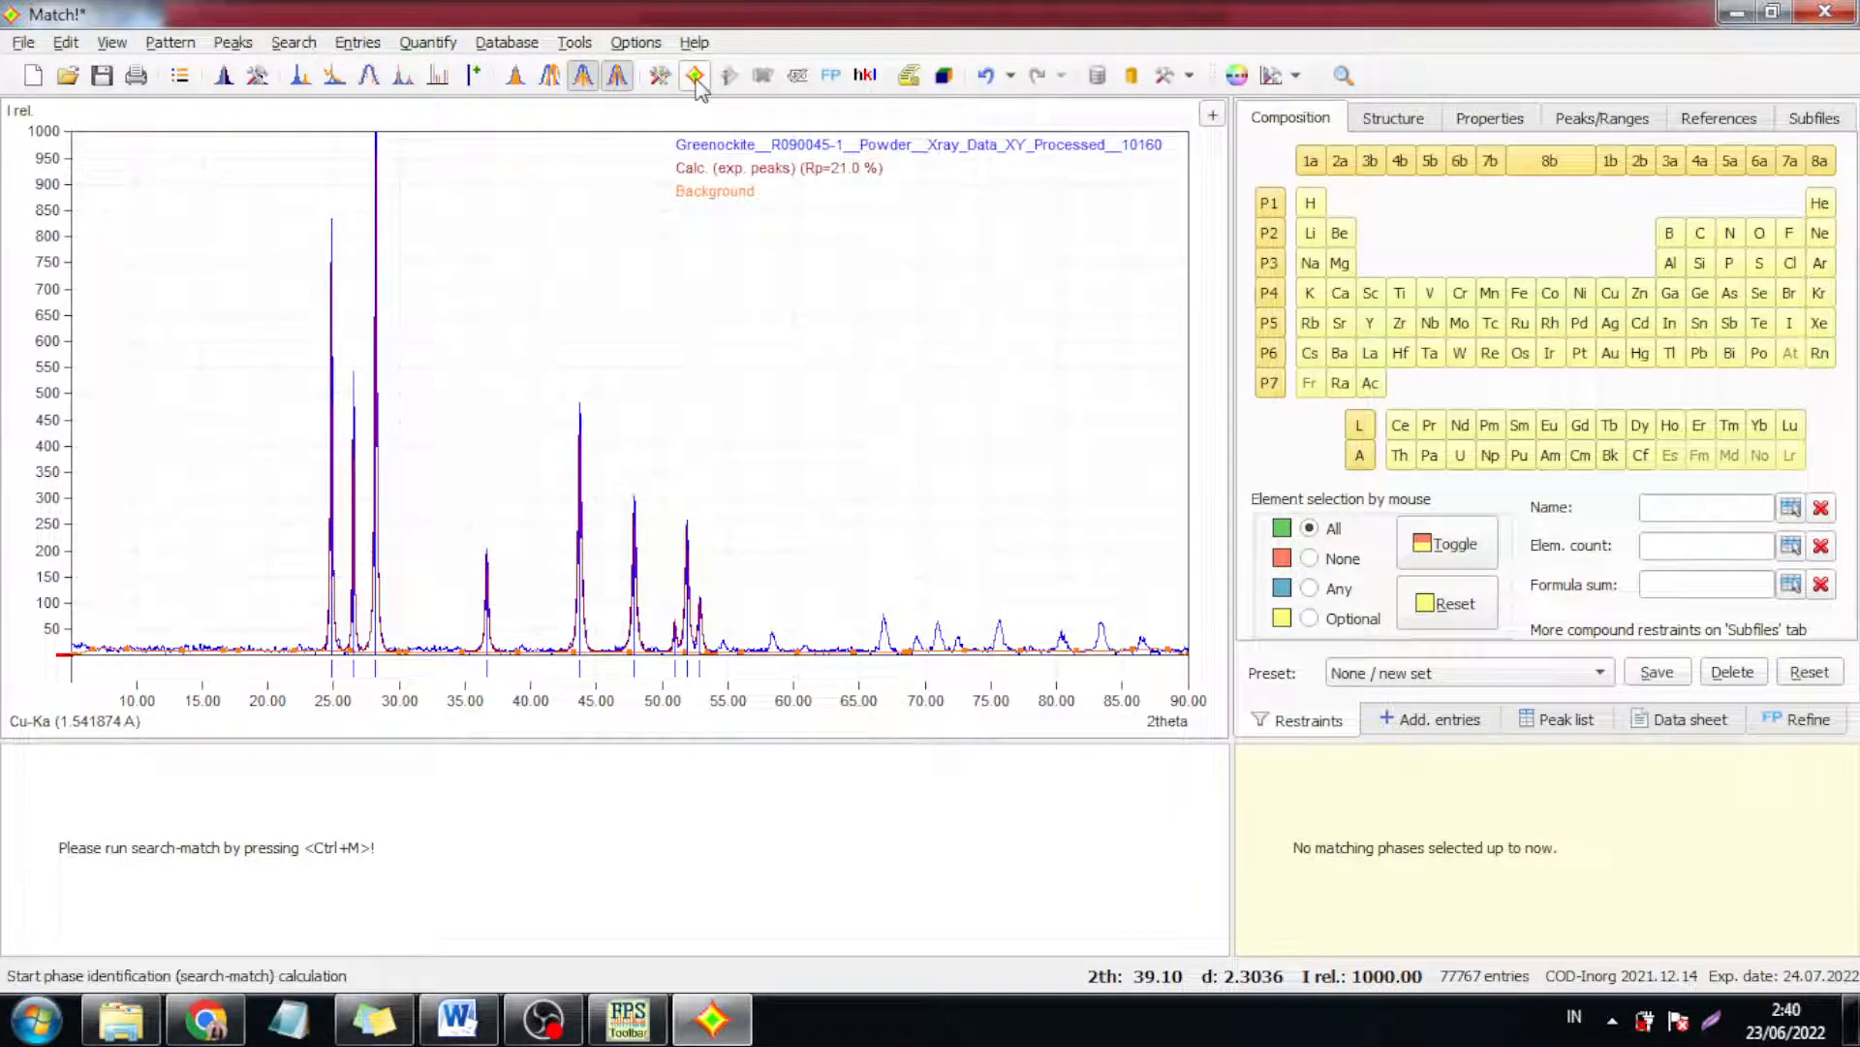
left_click(296, 42)
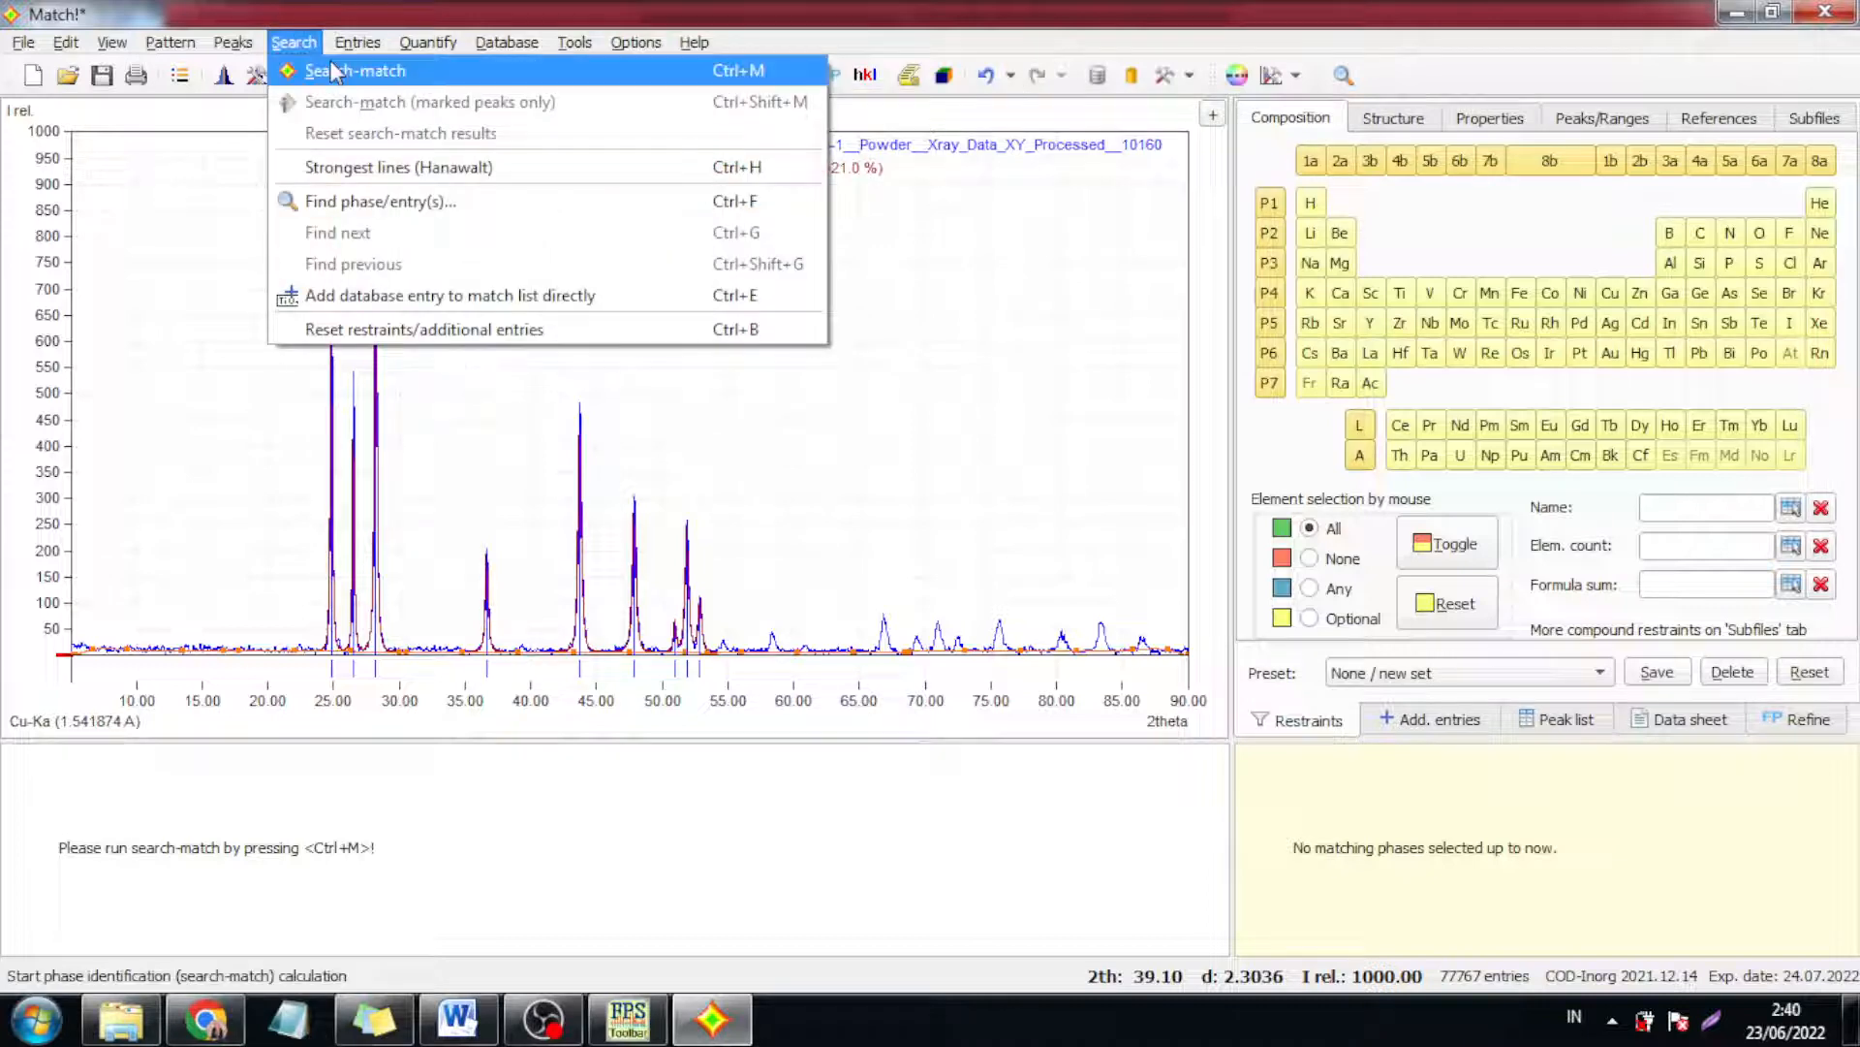
left_click(333, 73)
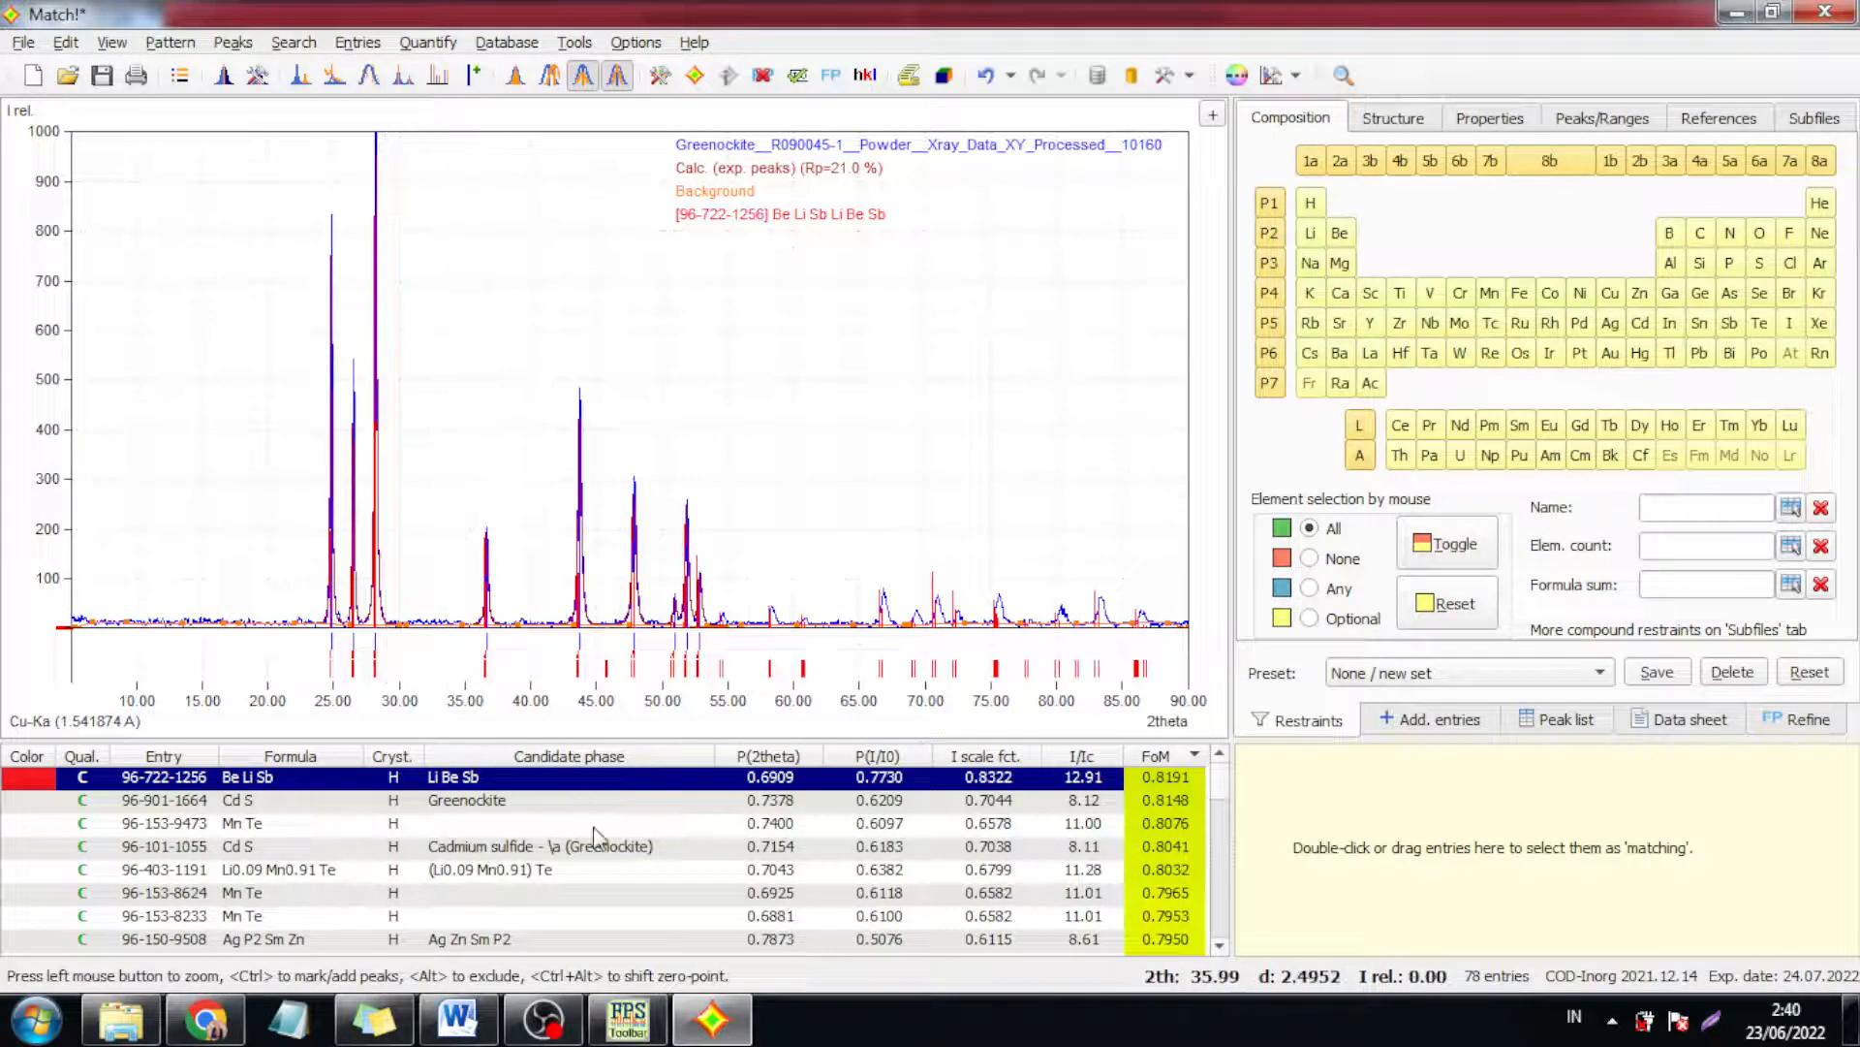
- Compare the Li Be Sb and Greenockite candidates against the pattern and add Greenockite entry 96-901-1664 as the matching phase
left_click(939, 801)
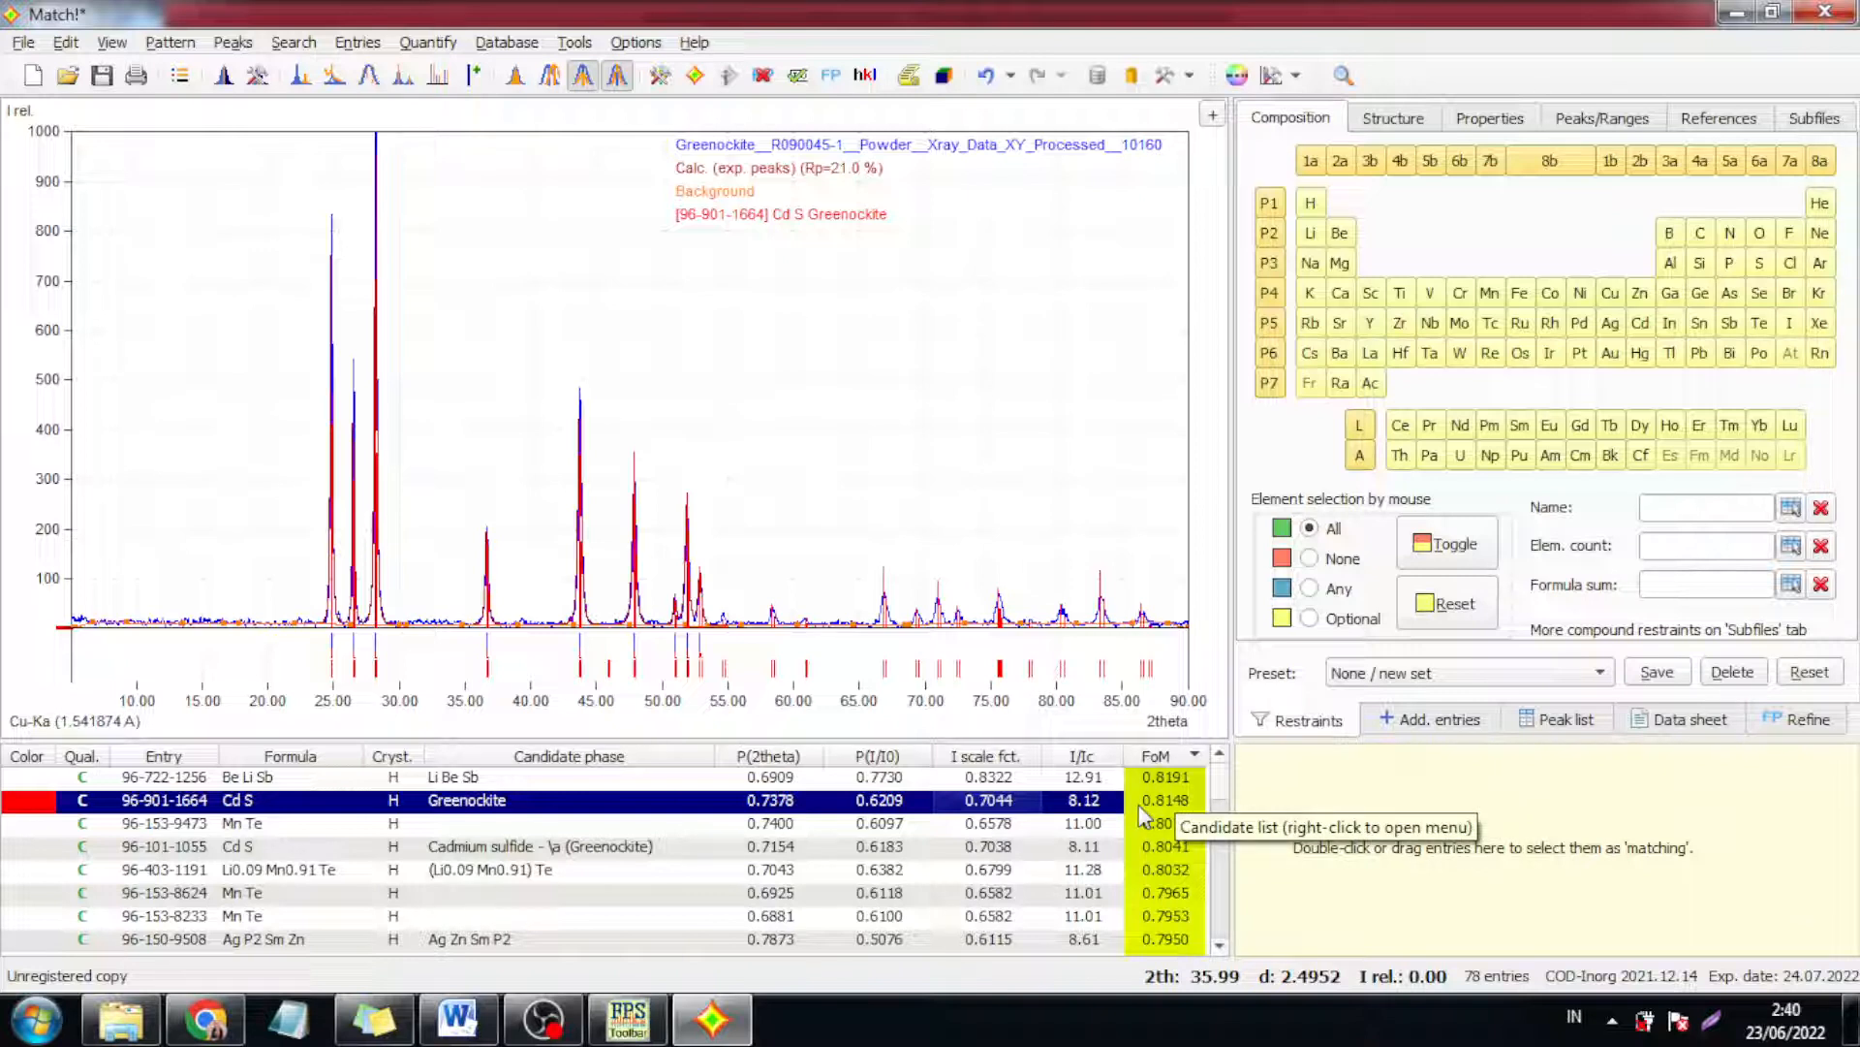
left_click(519, 777)
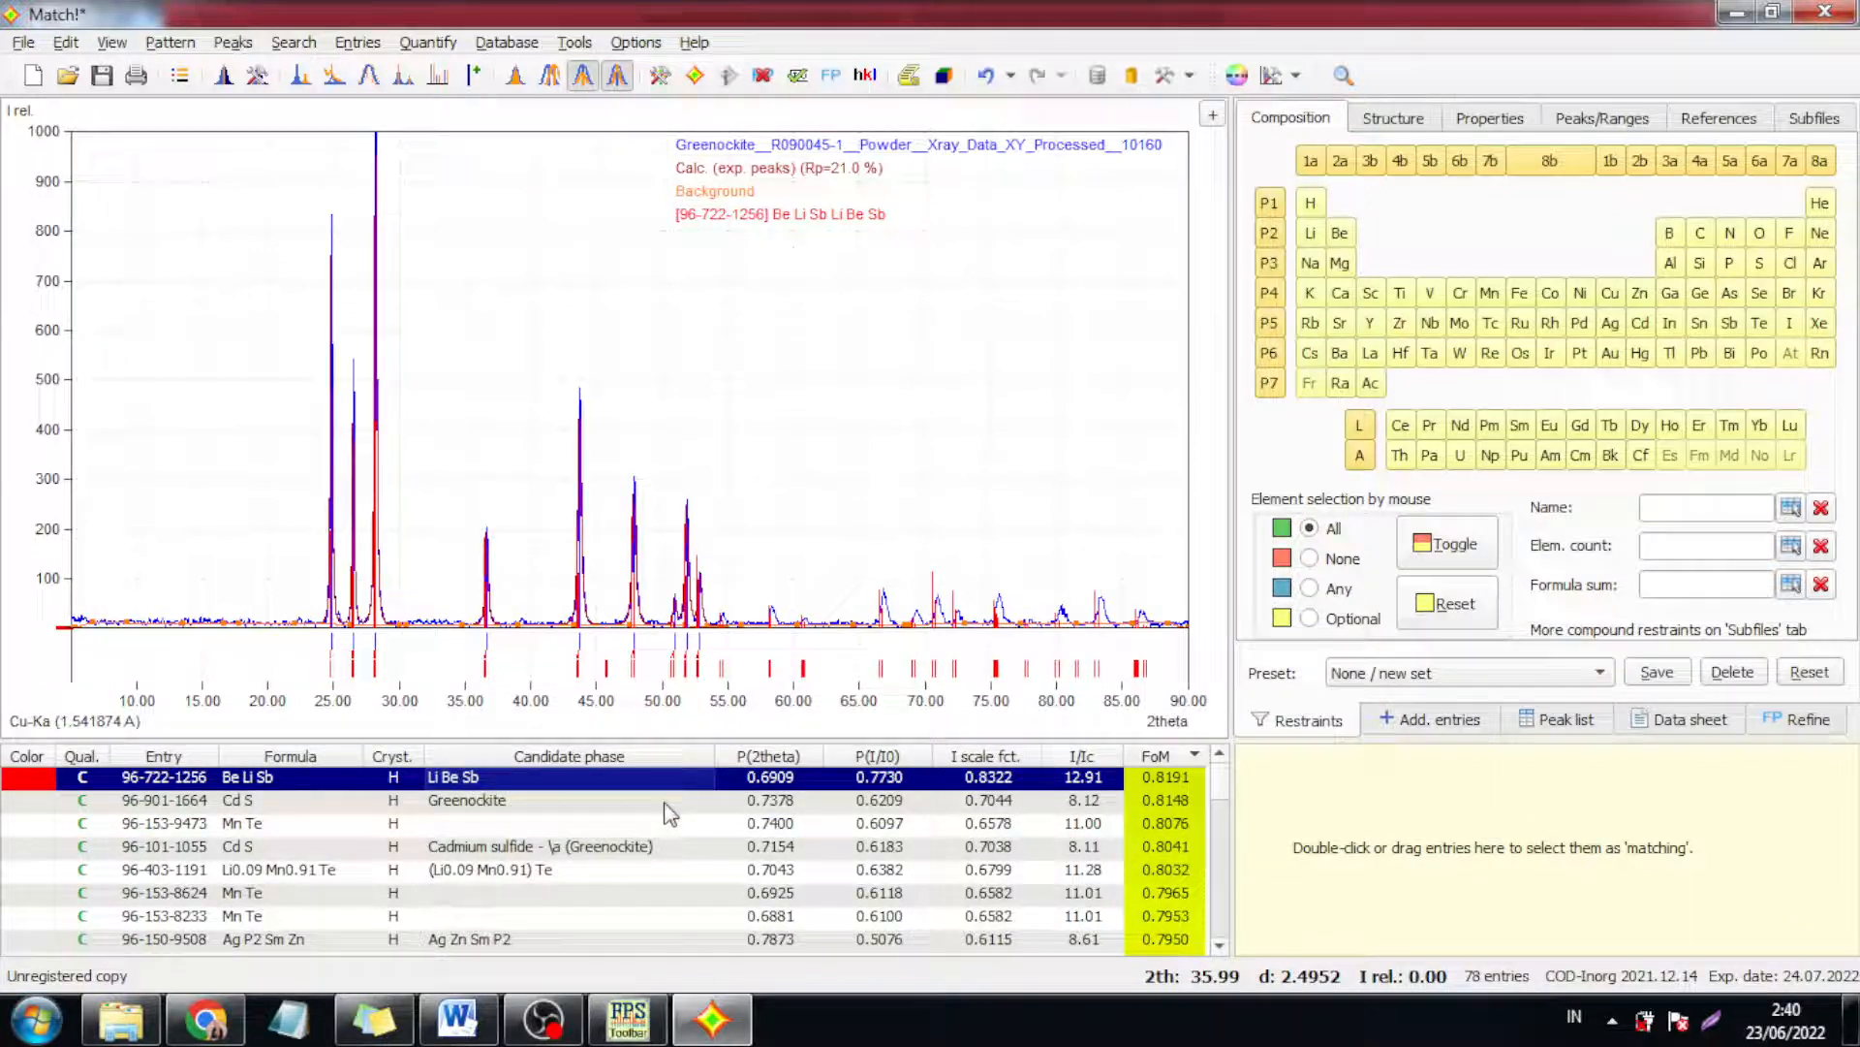
left_click(639, 806)
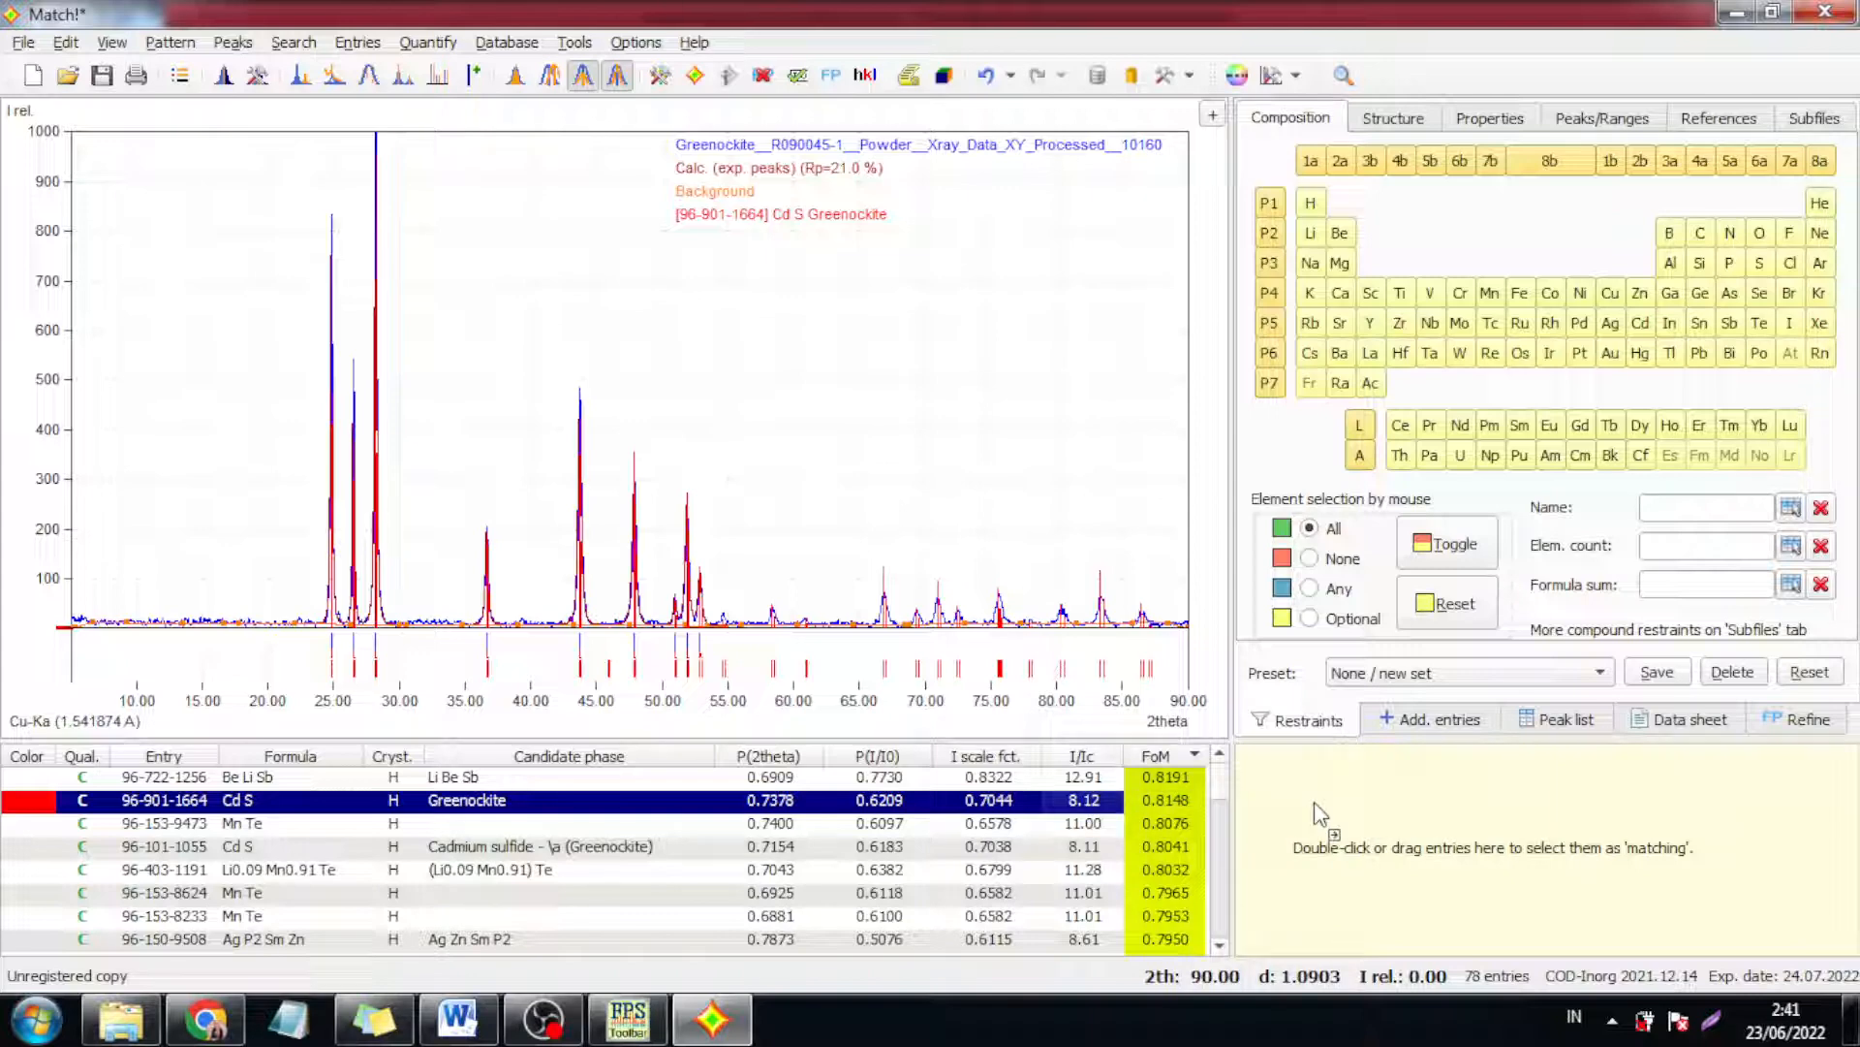
left_click_drag(1084, 801, 1336, 814)
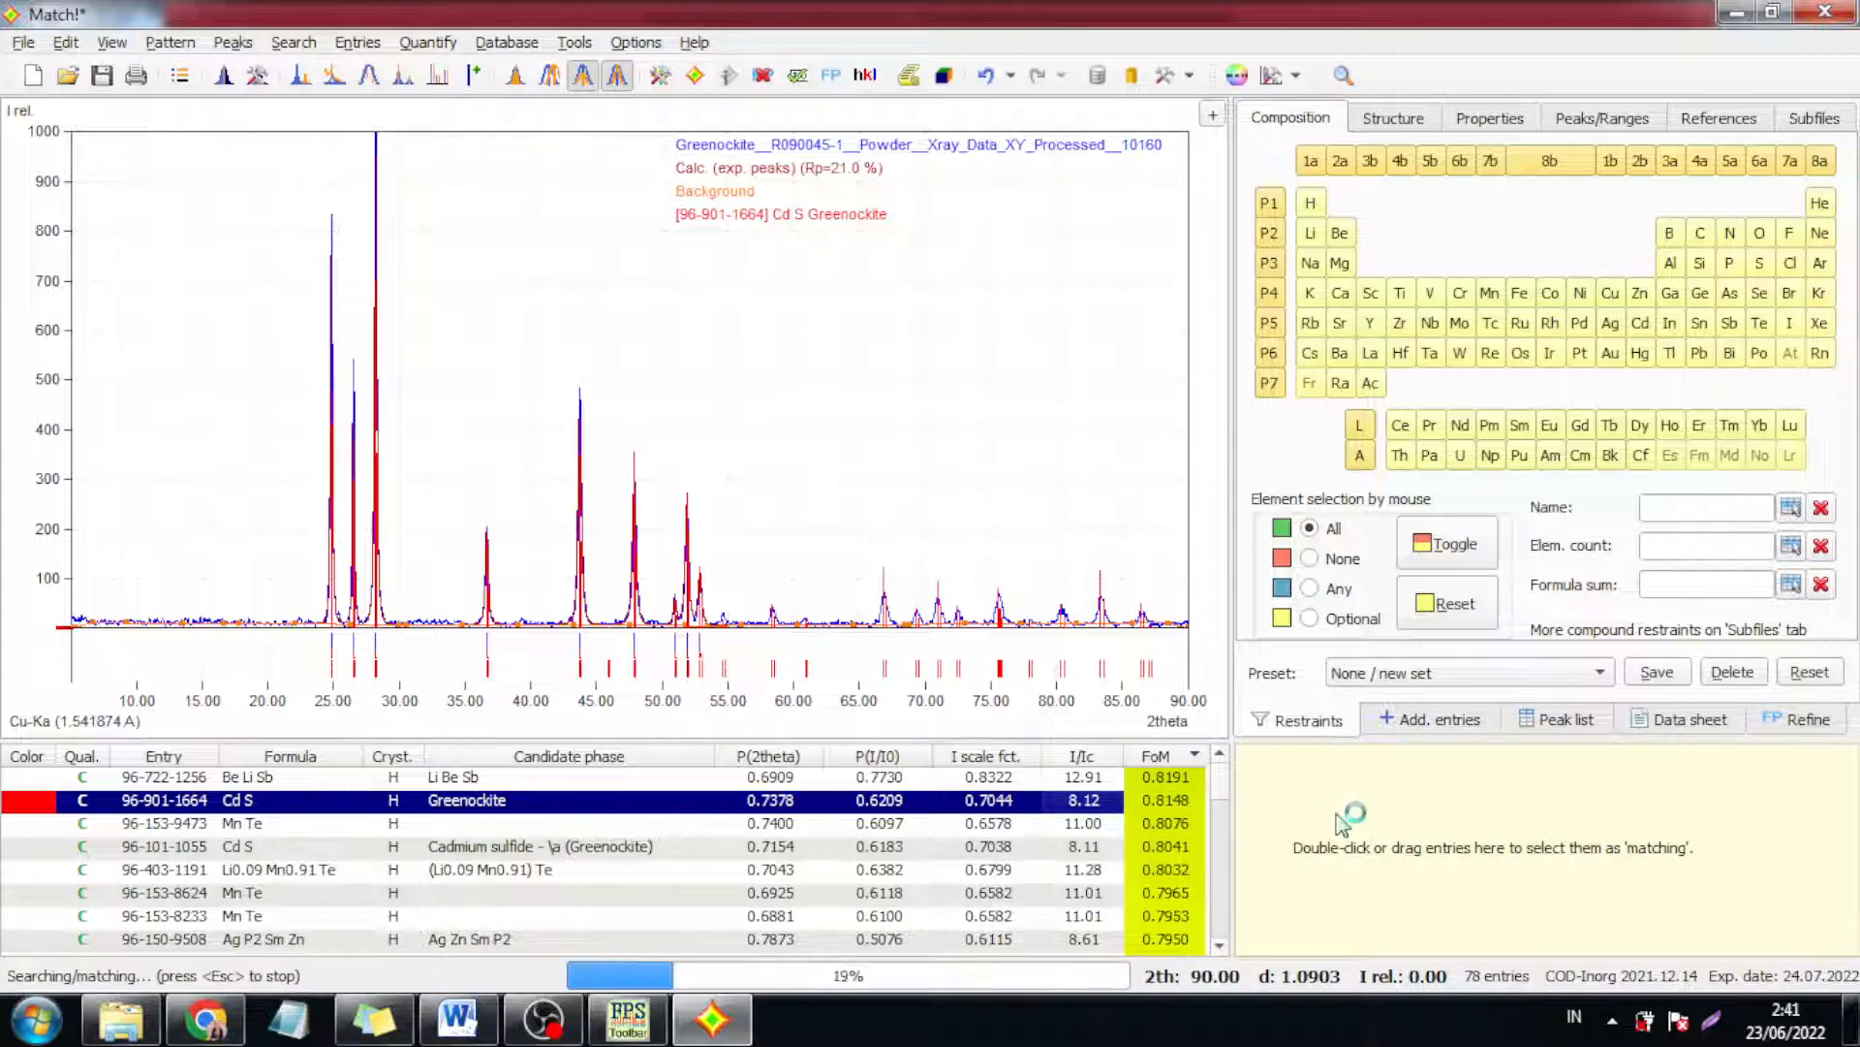
- Switch to the Word document, colour the eighth Tahapan item red and select the text of the ninth item
left_click(459, 1019)
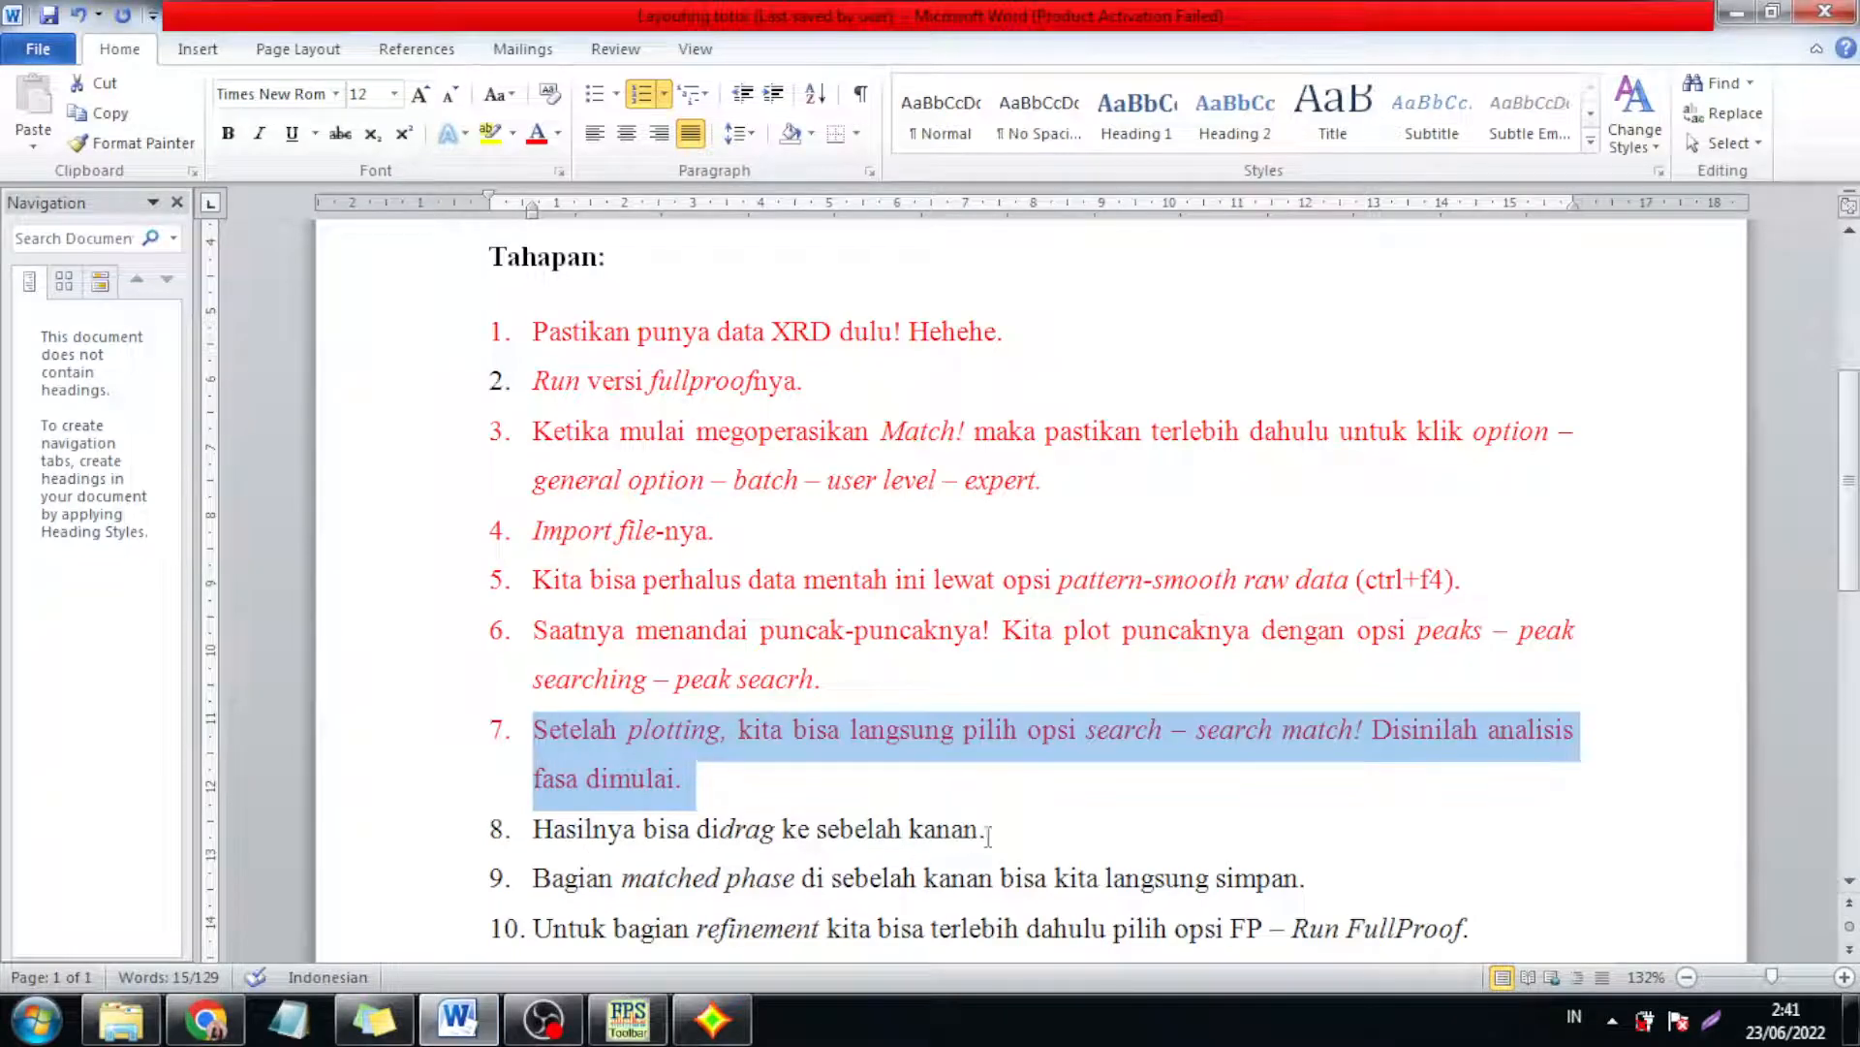
left_click_drag(988, 835, 532, 831)
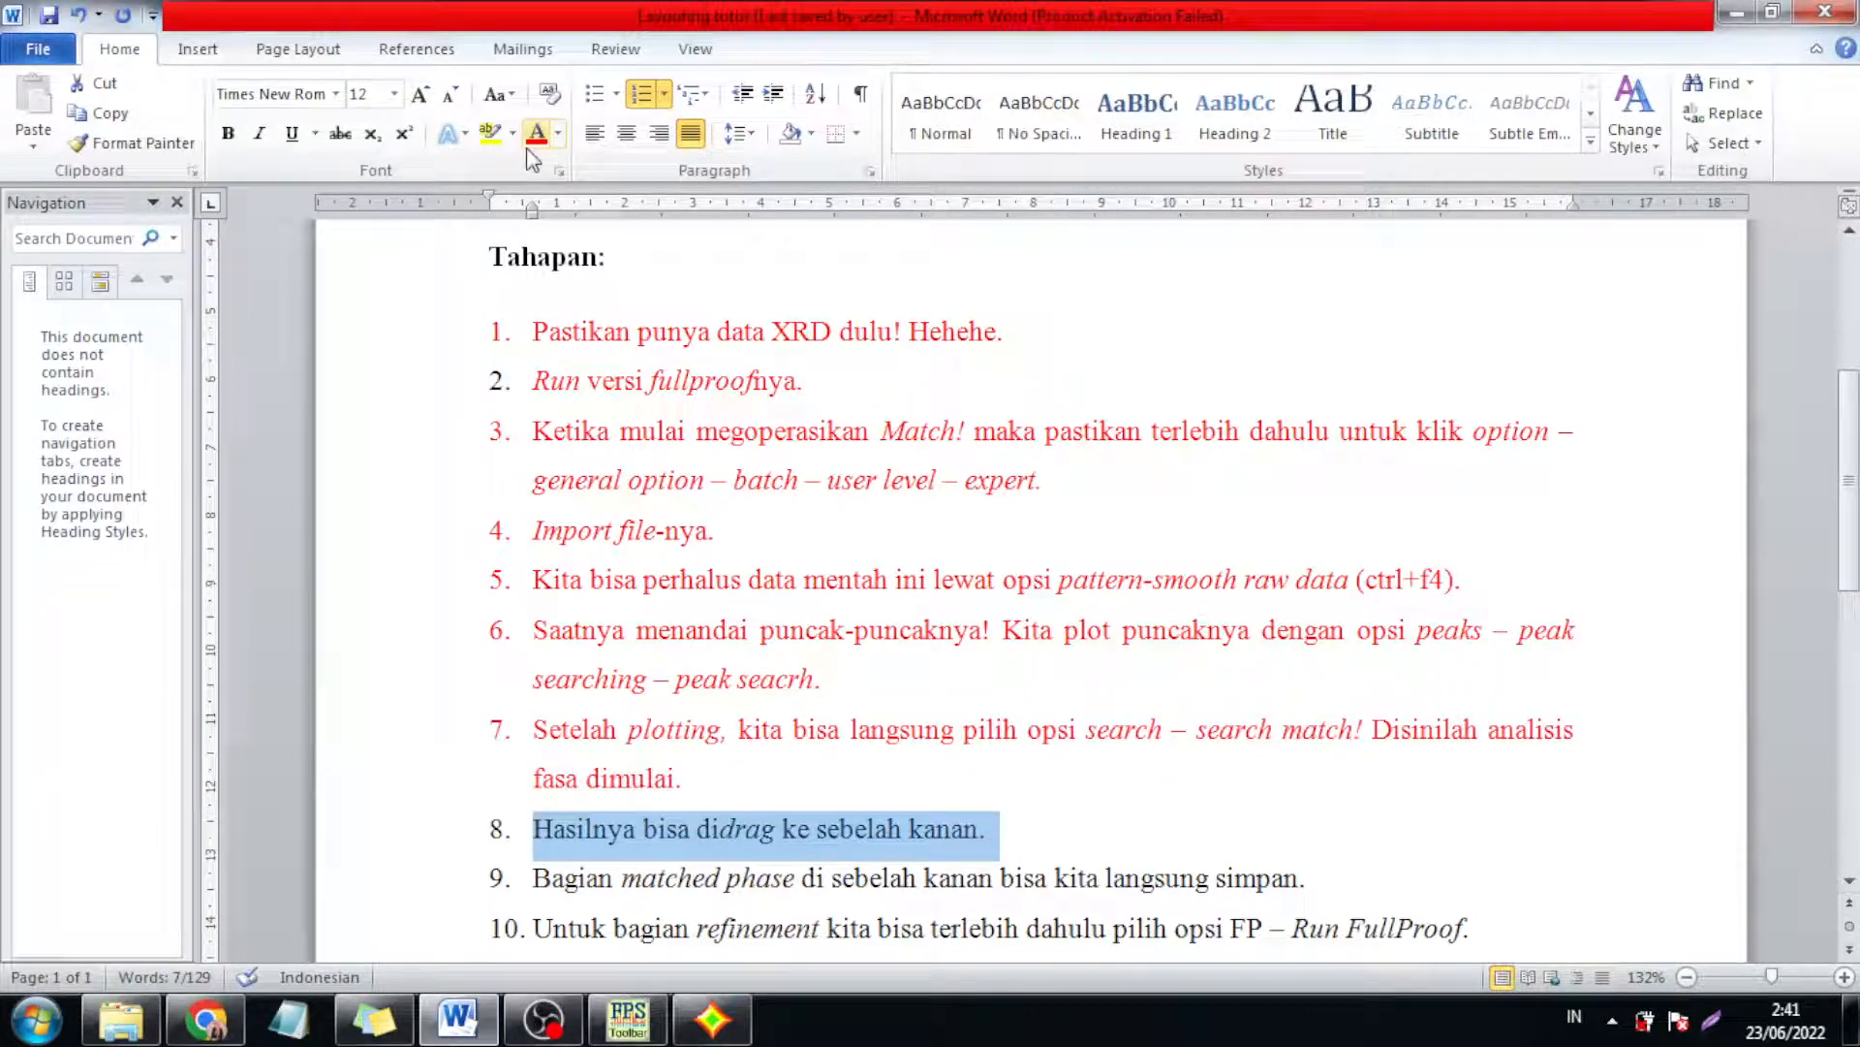
left_click(712, 1019)
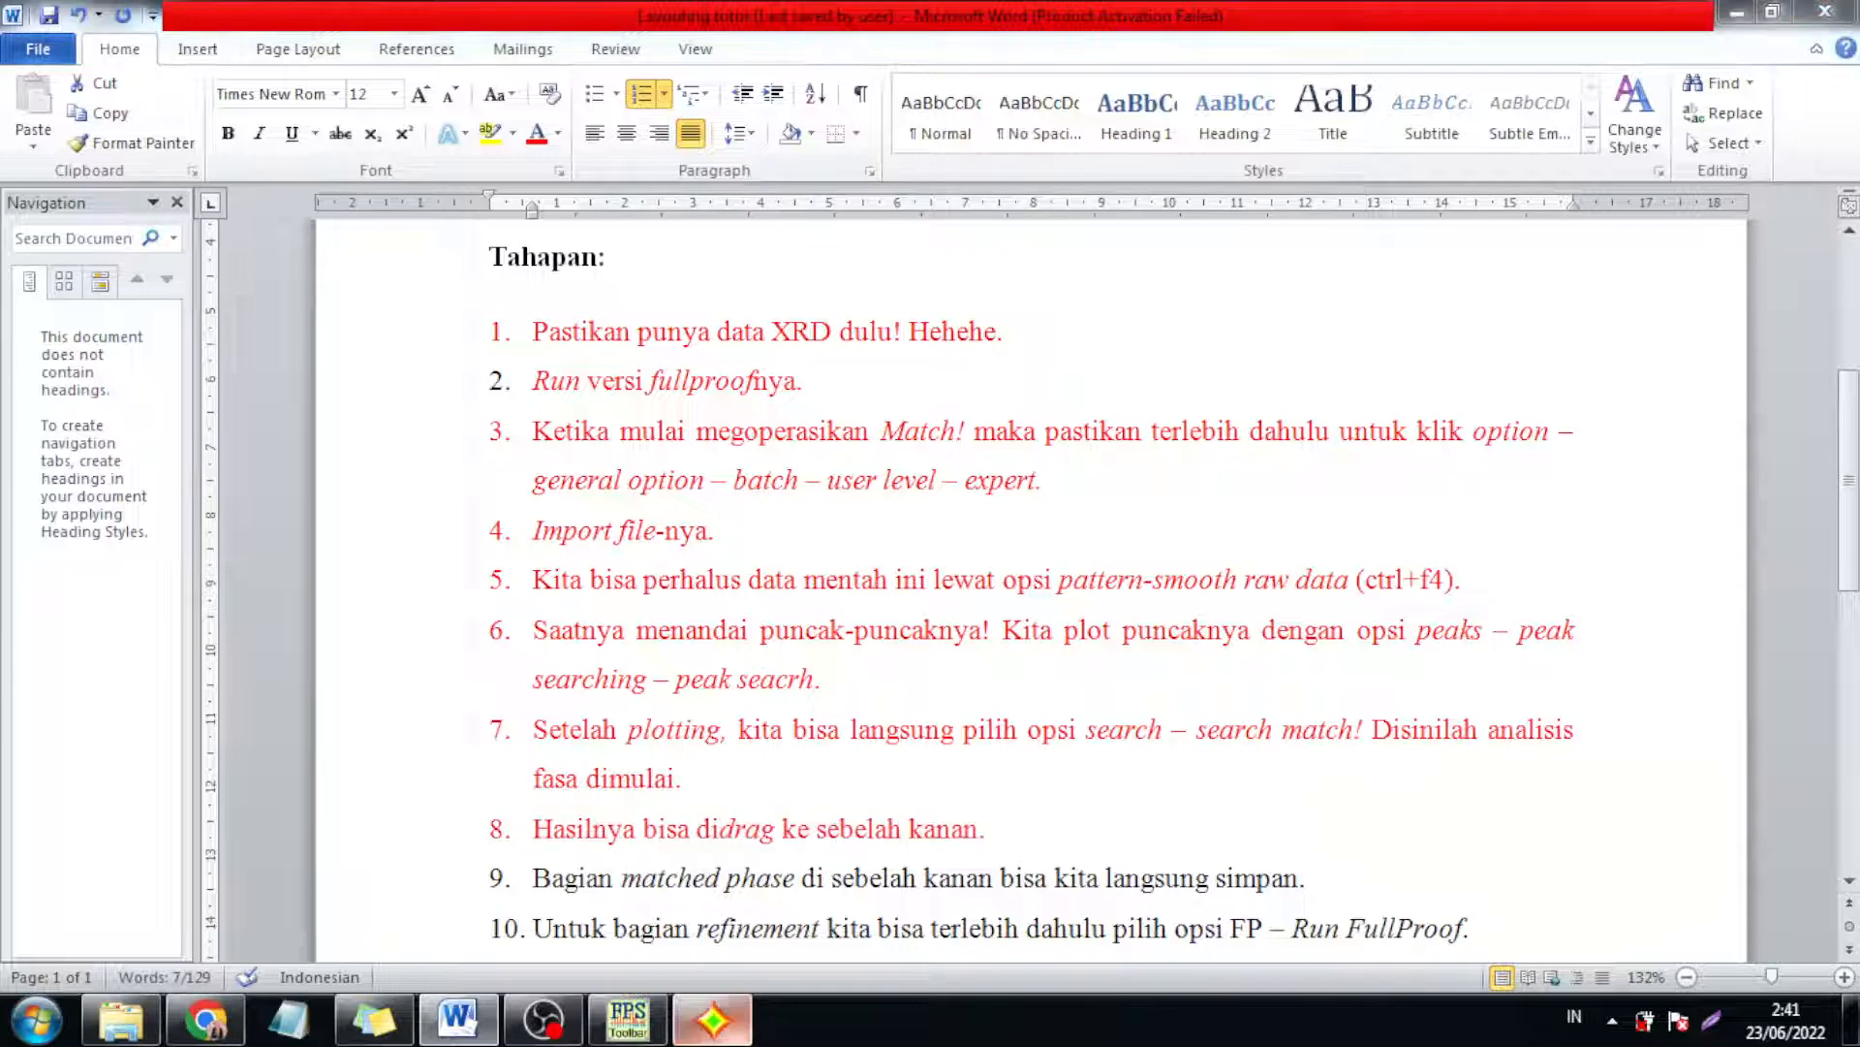
left_click(1425, 789)
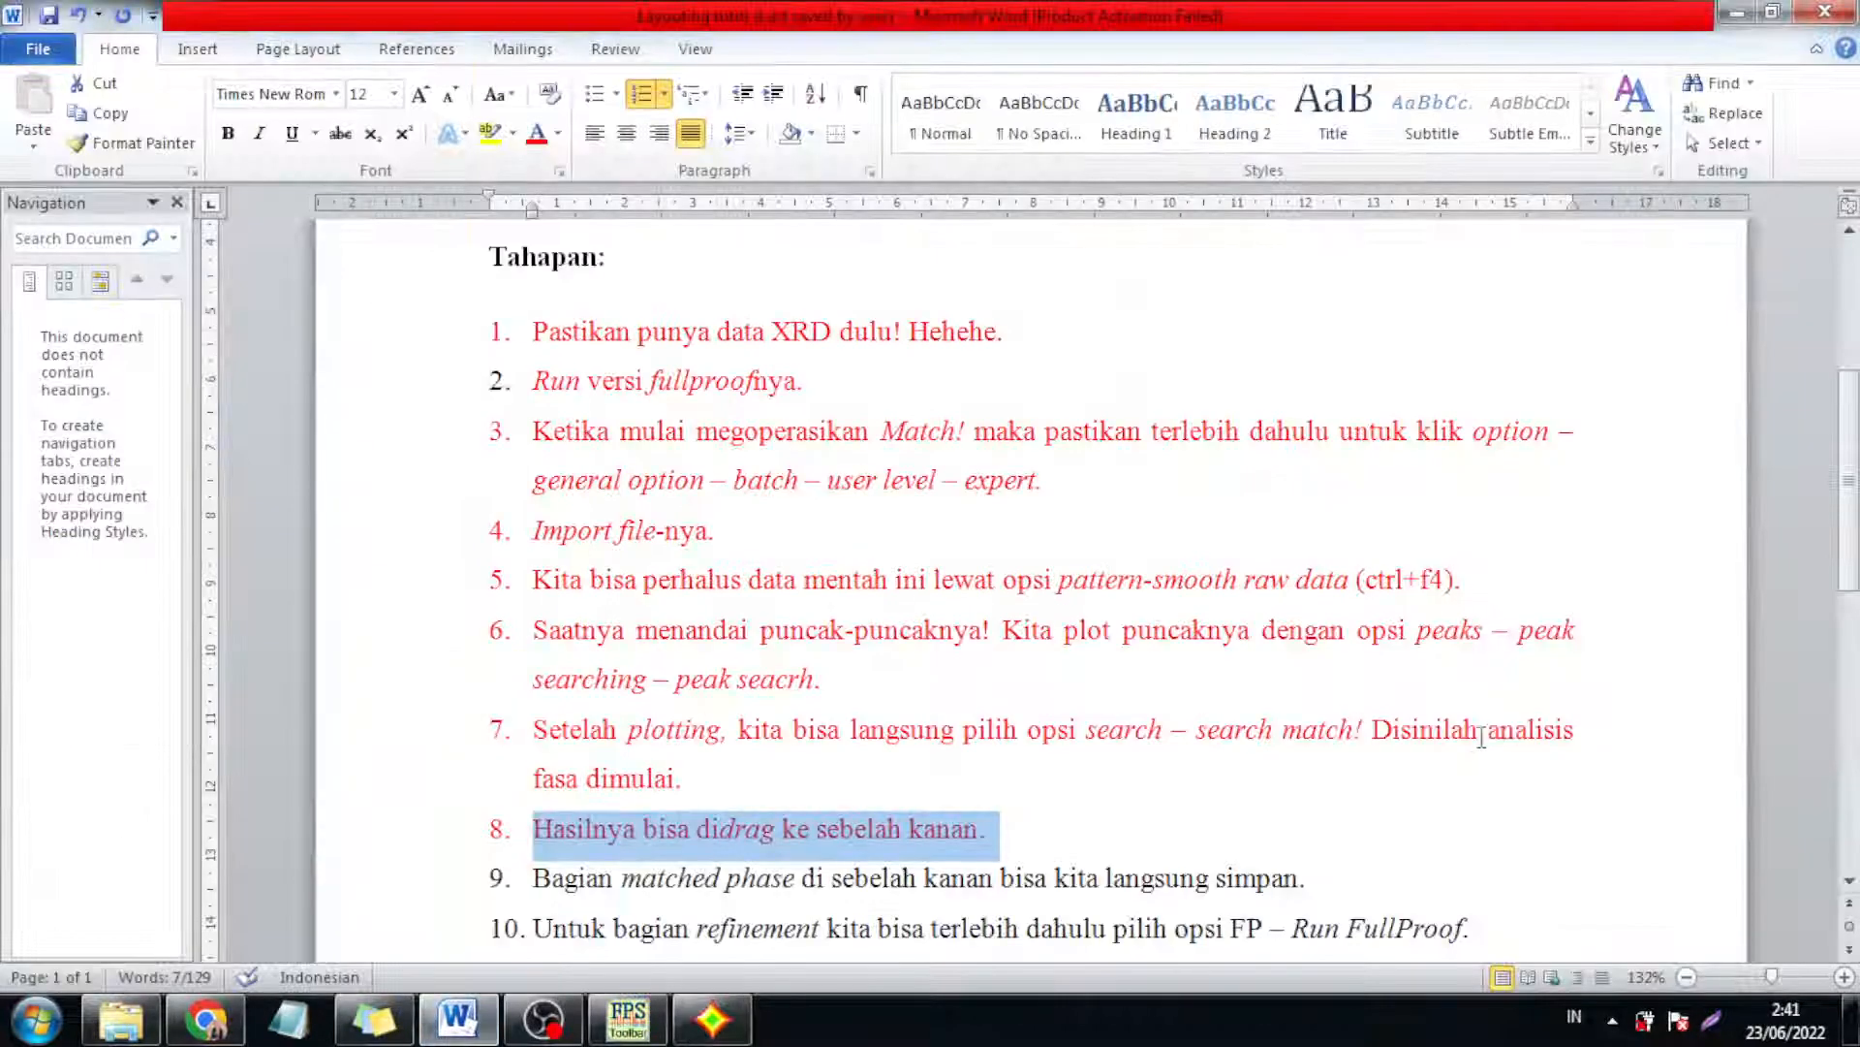
scroll(1280, 846, "down", 1)
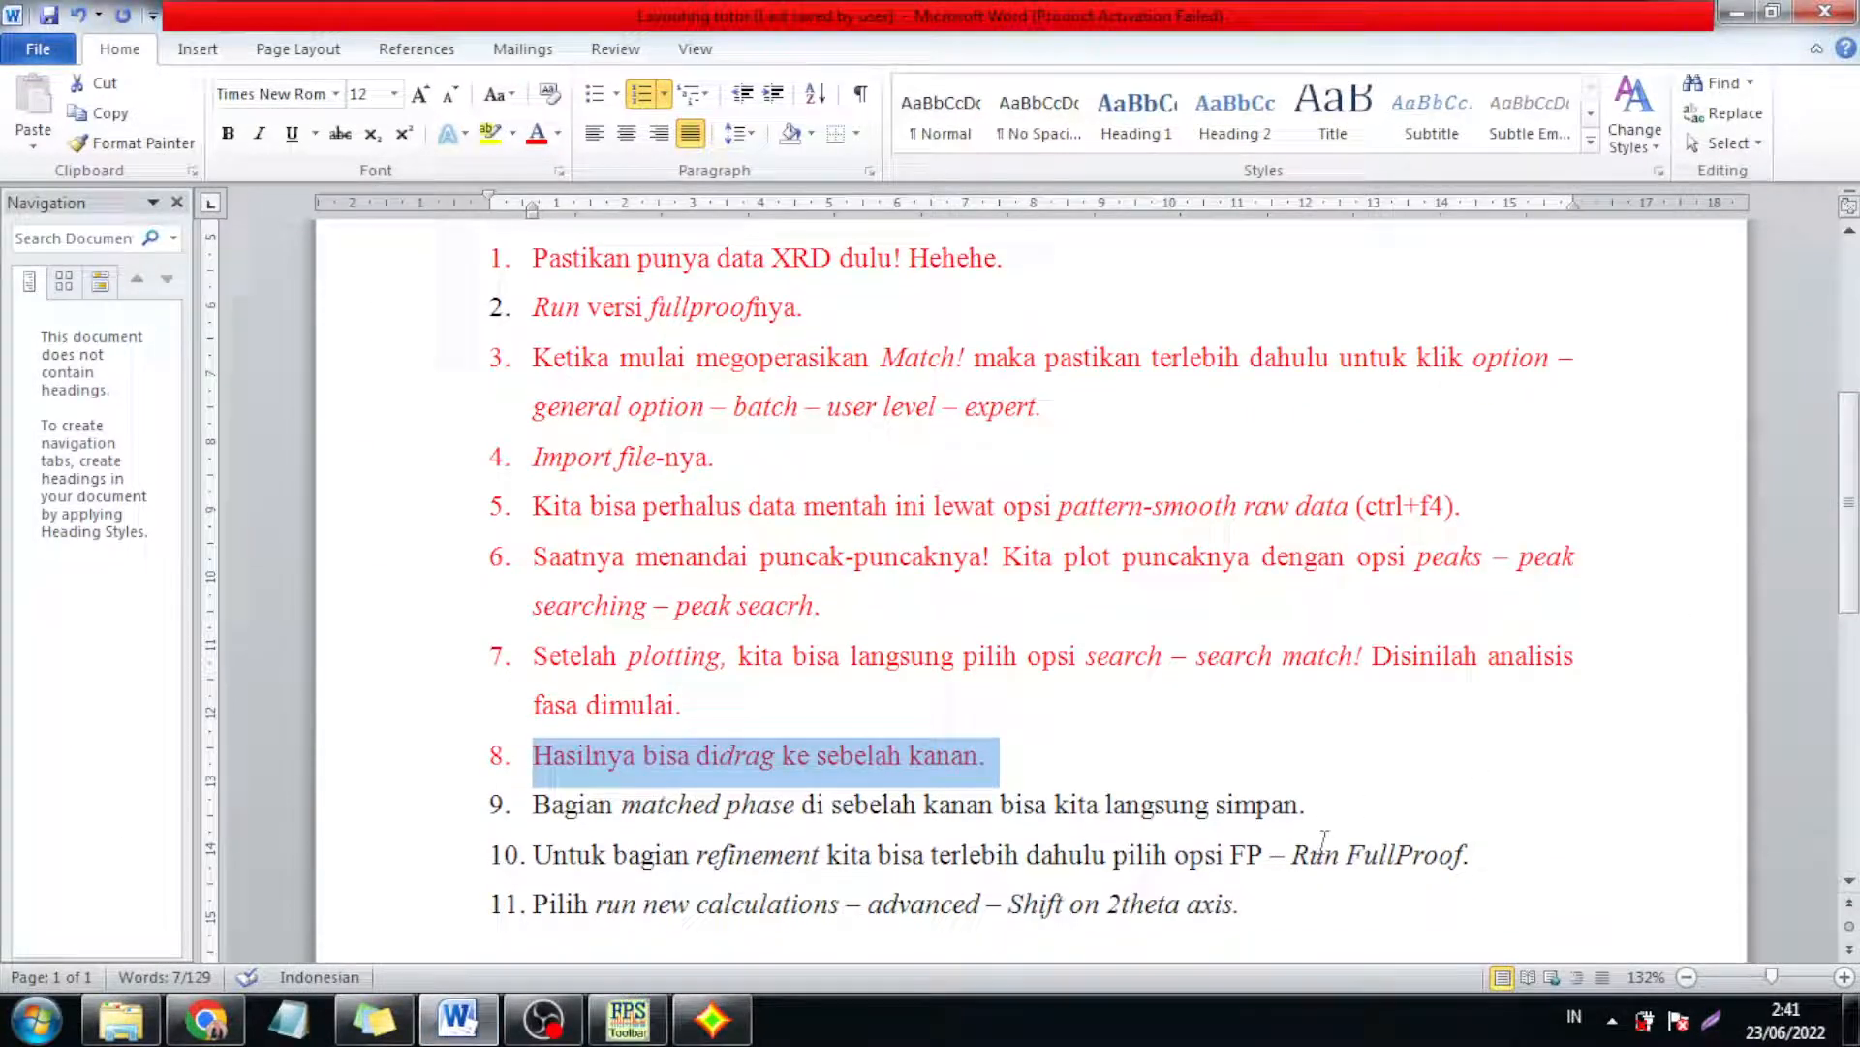
left_click_drag(1330, 808, 601, 833)
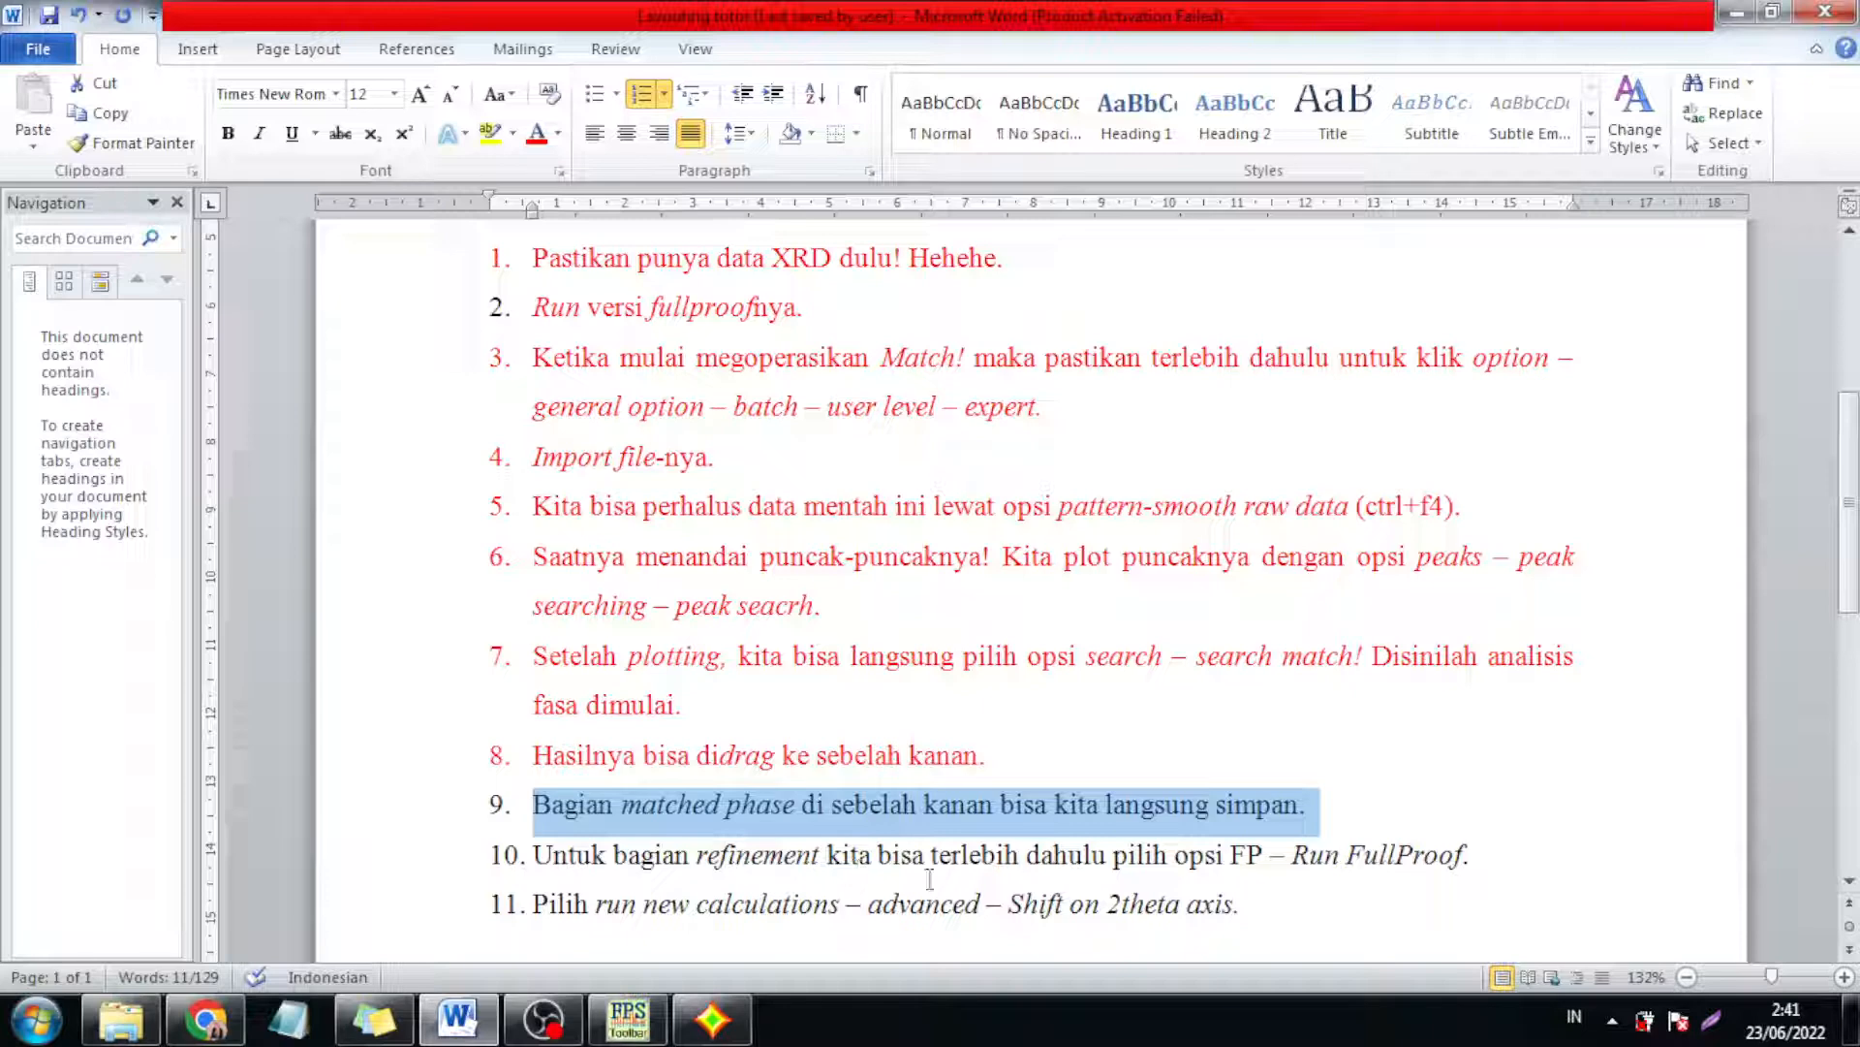
- Switch to Match! and open the phase analysis report for the matched Greenockite phase, placing its window beside the matched phase list
left_click(712, 1018)
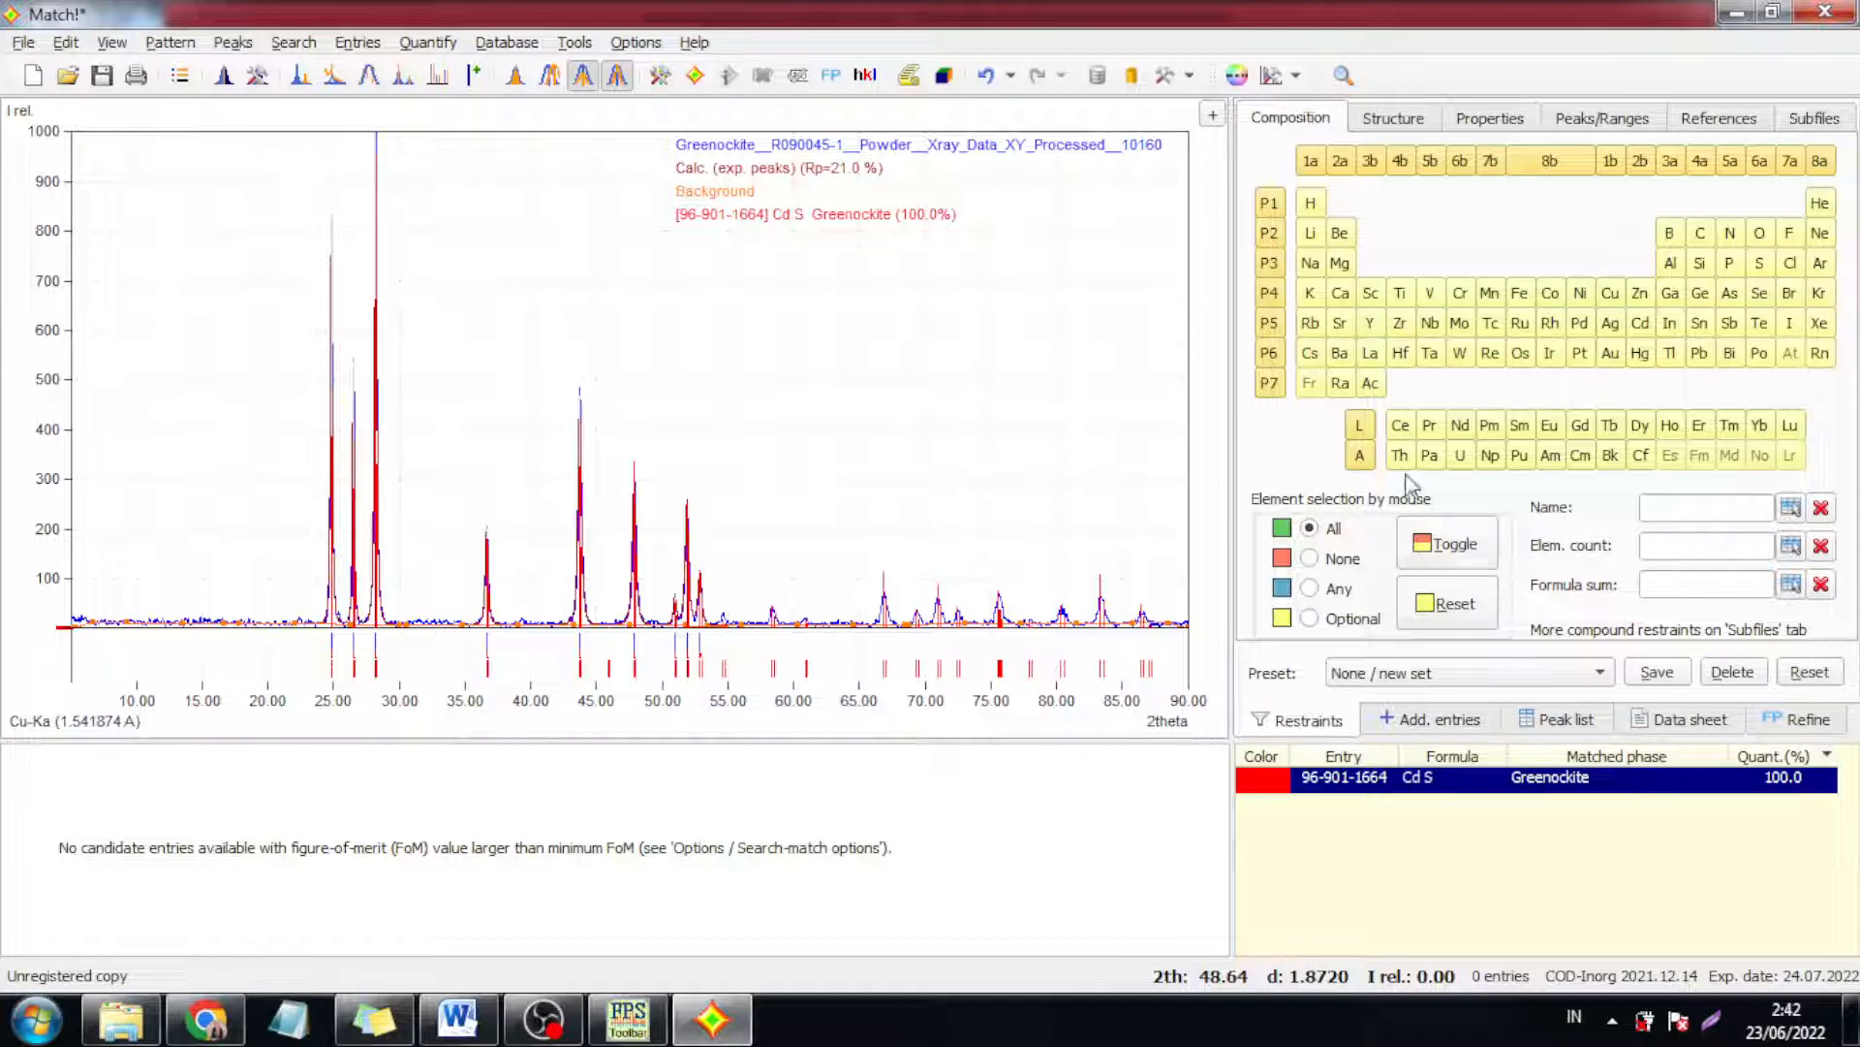
left_click(907, 77)
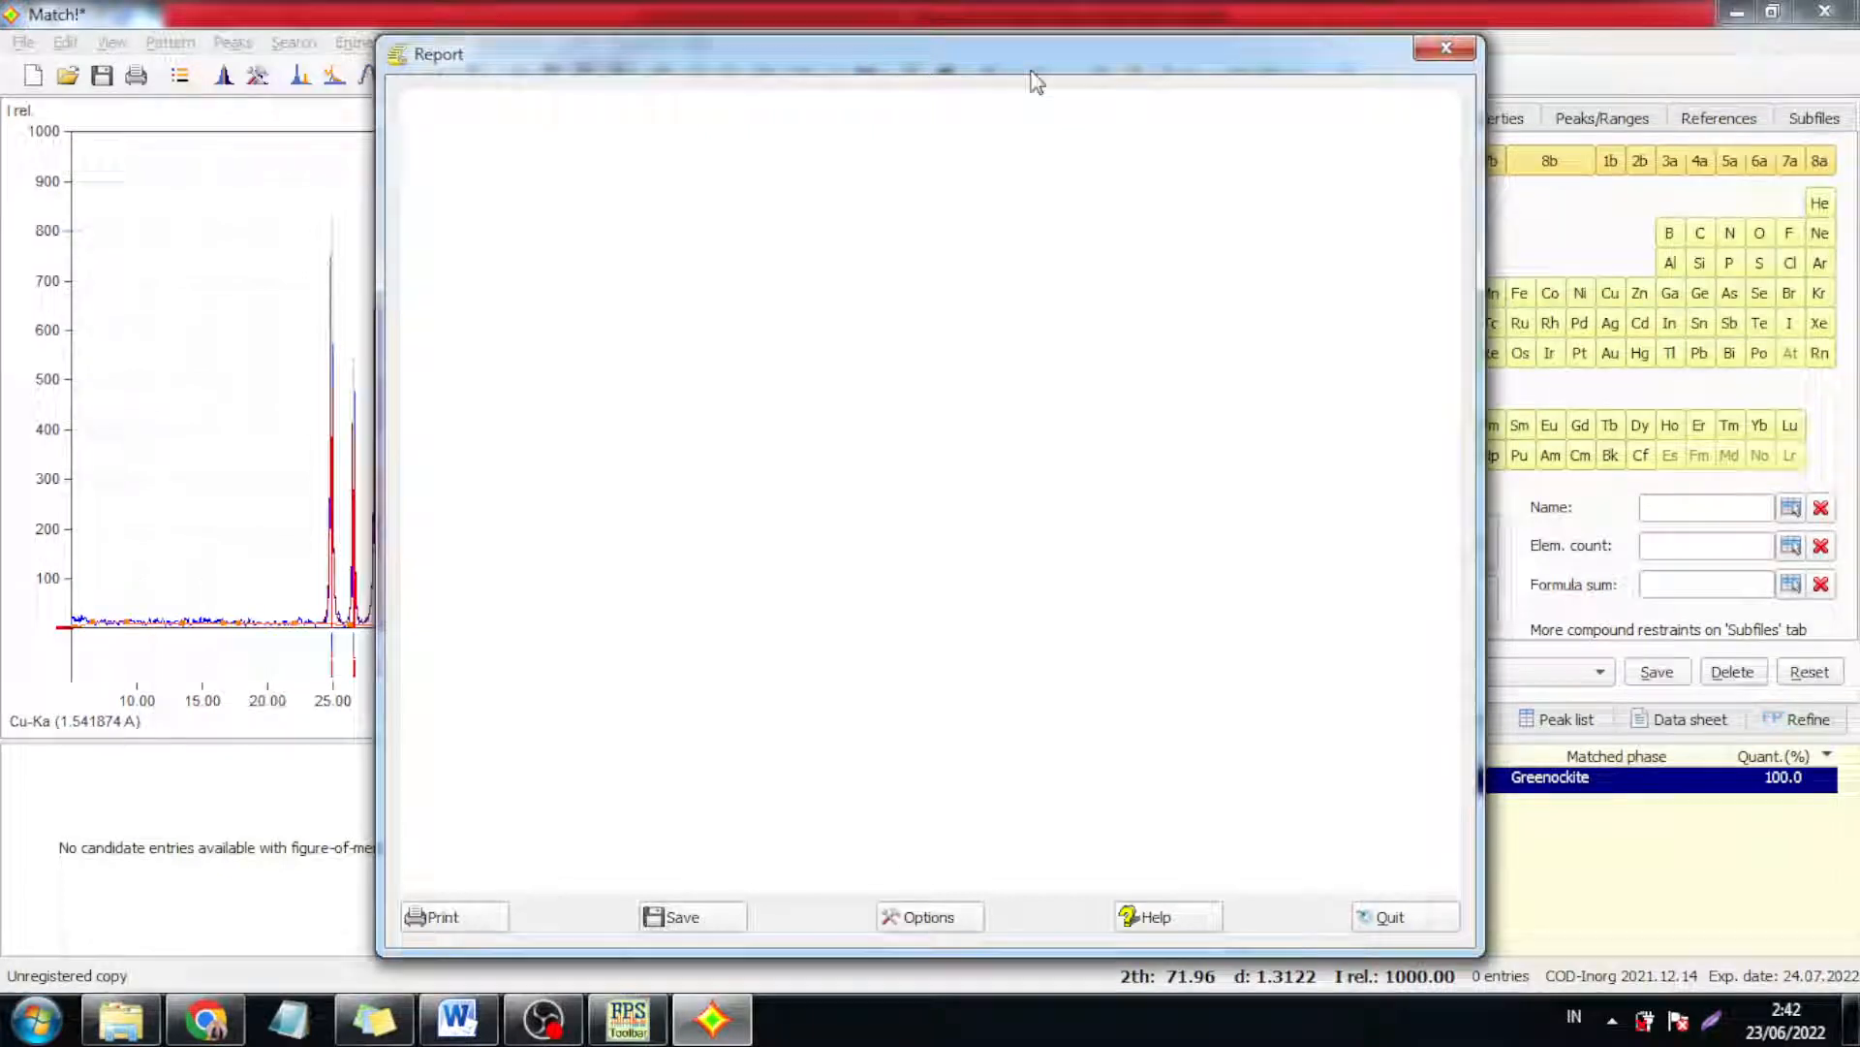
left_click_drag(1034, 74, 685, 55)
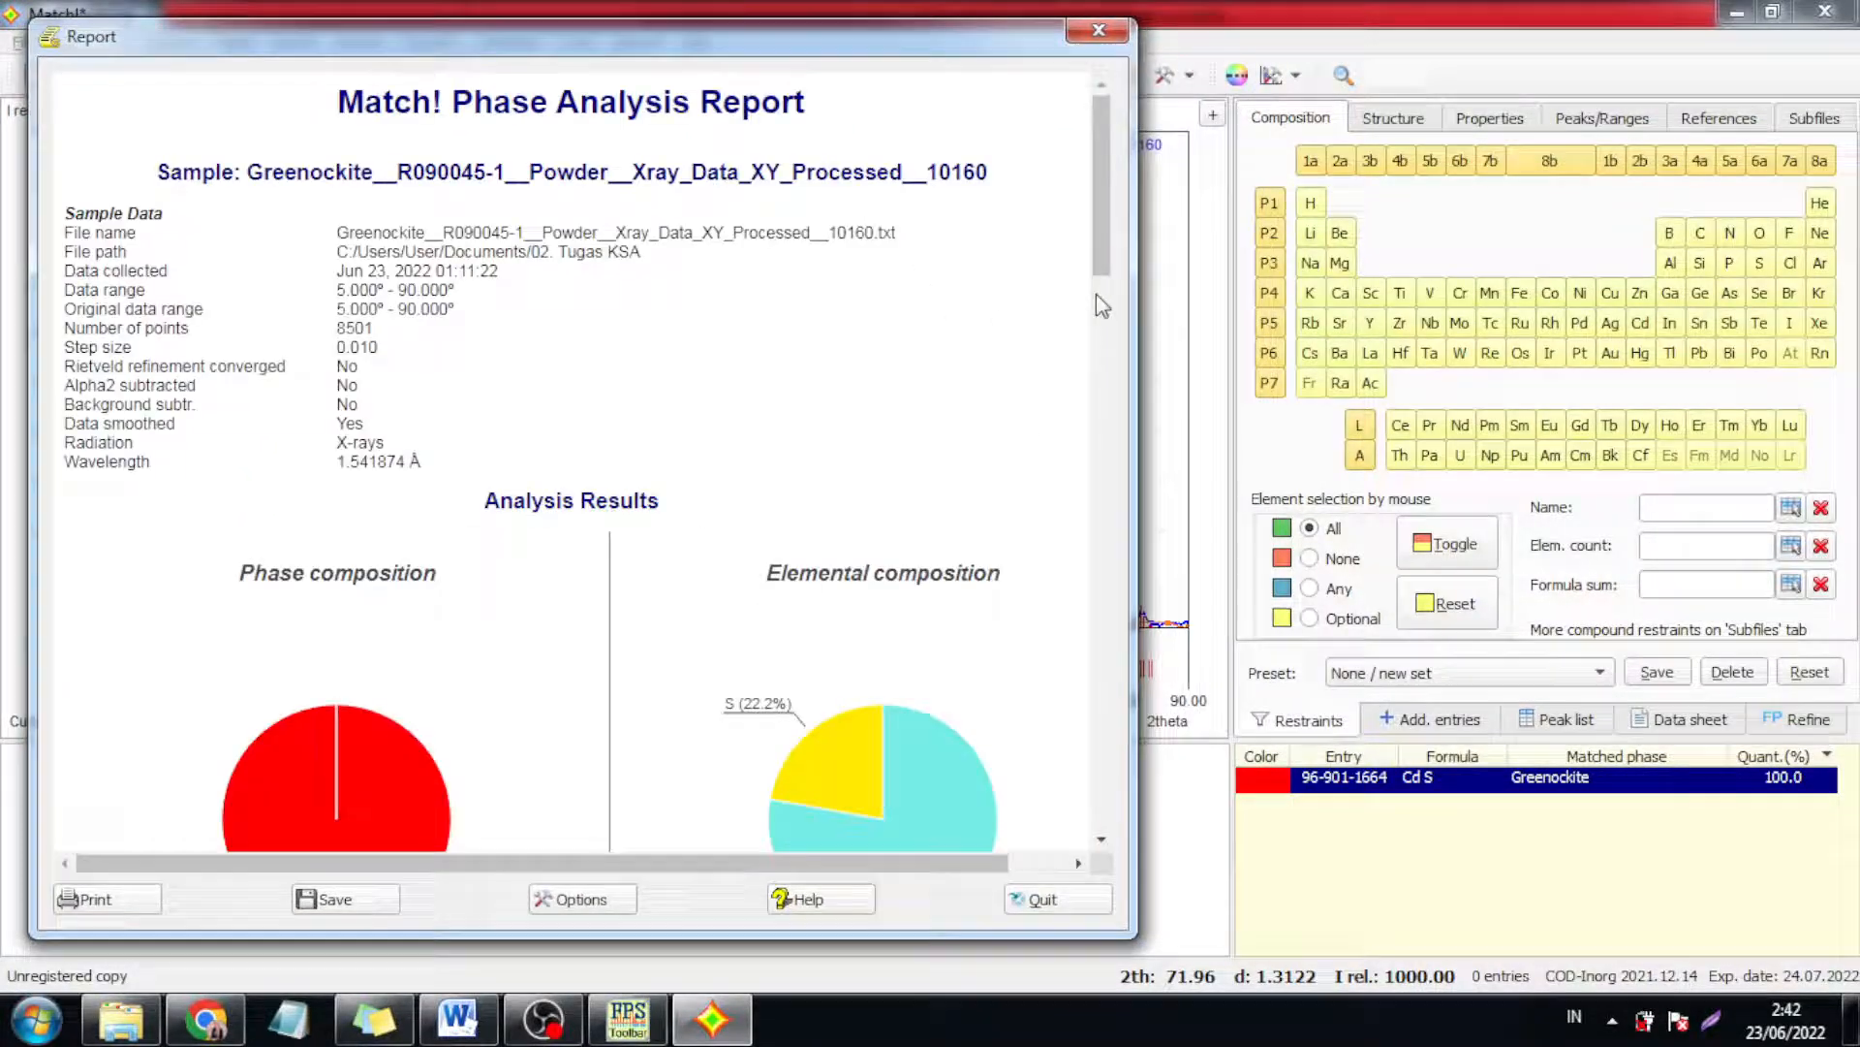
- Examine the report's phase and elemental composition, peak list, and identified phase details such as figure-of-merit and total number of peaks
left_click_drag(1098, 259, 1093, 322)
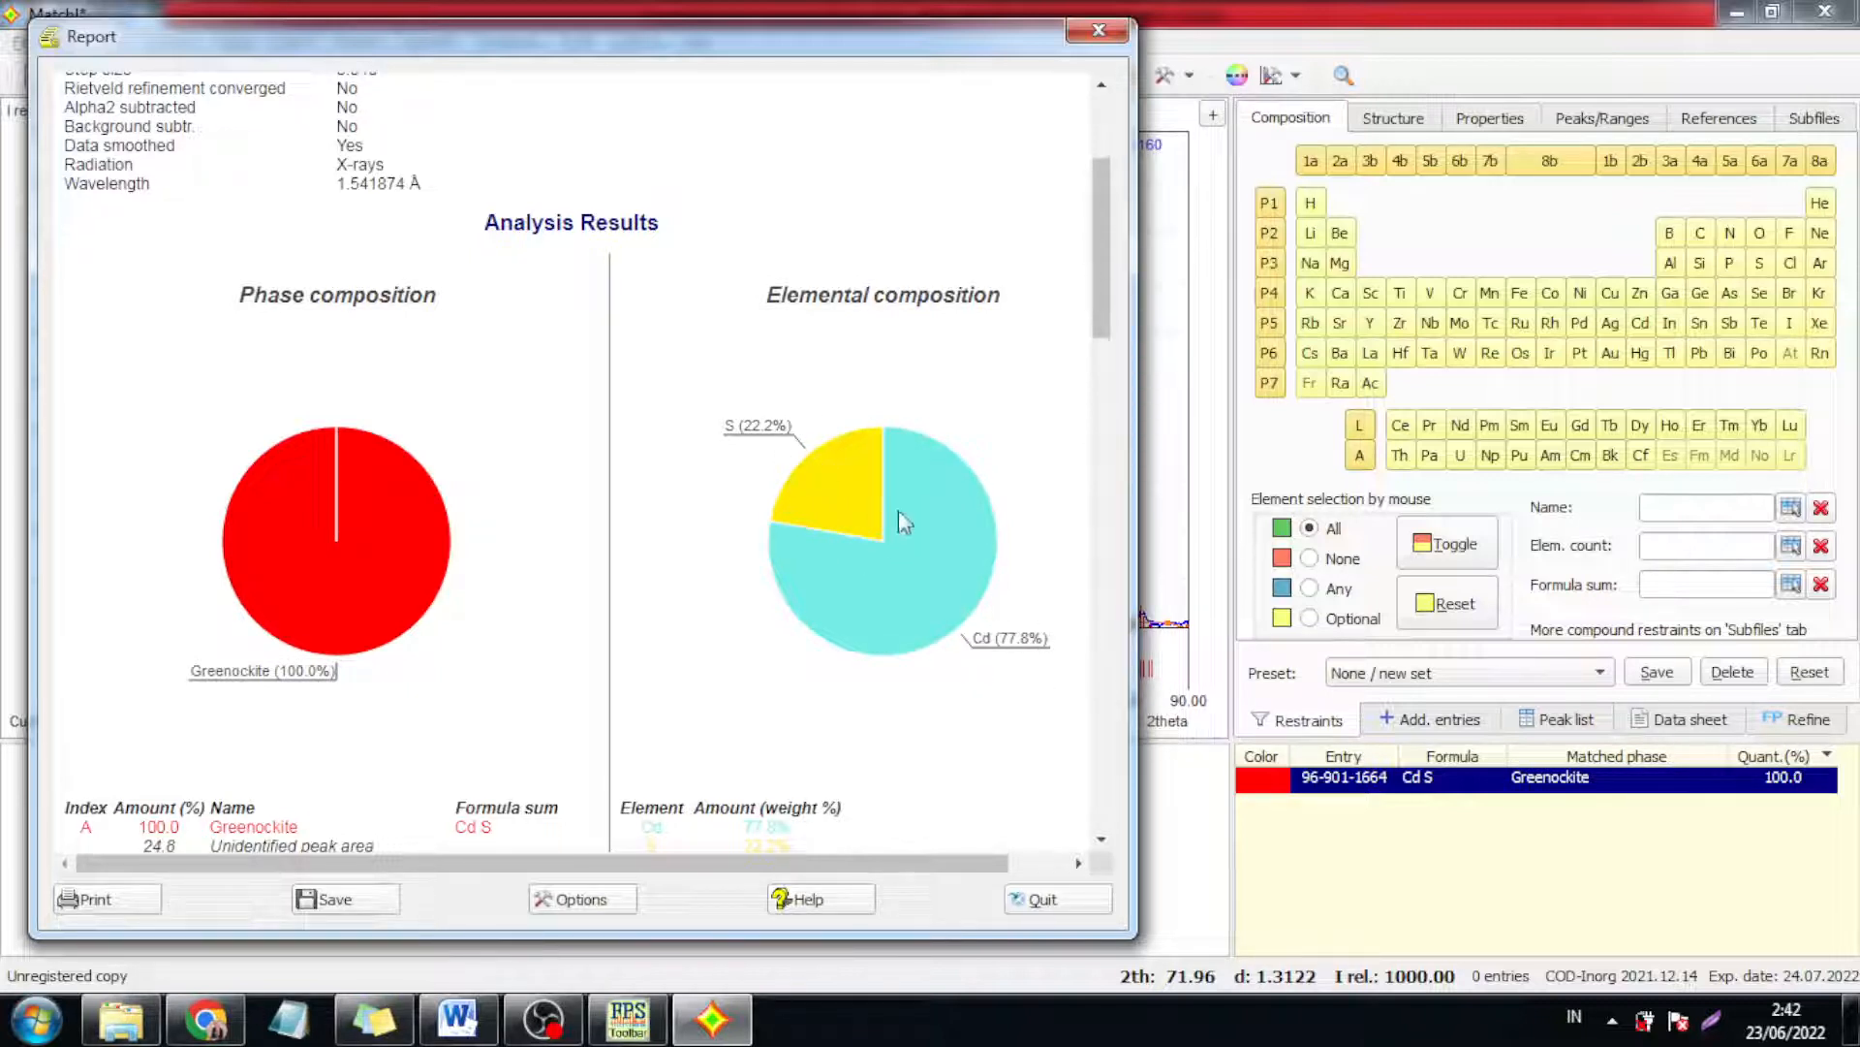
left_click_drag(1104, 278, 1102, 560)
scroll(1001, 527, "up", 5)
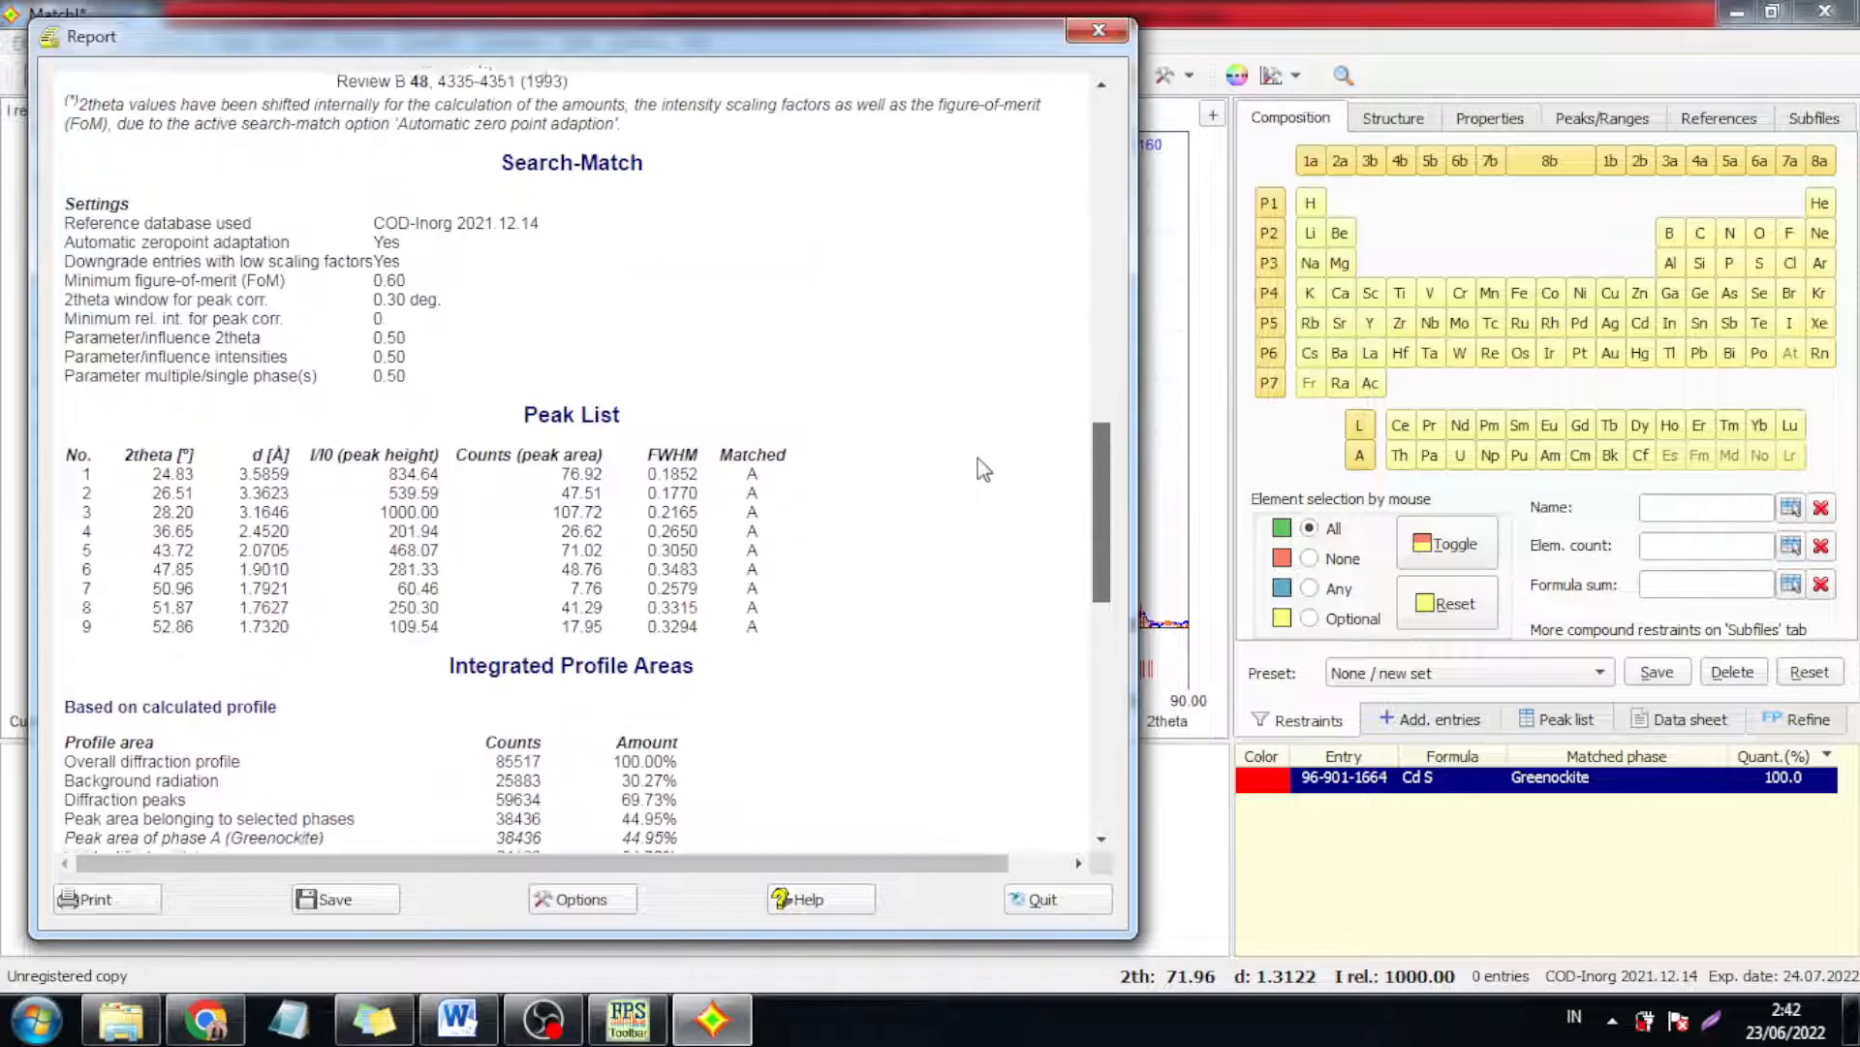
scroll(986, 481, "up", 10)
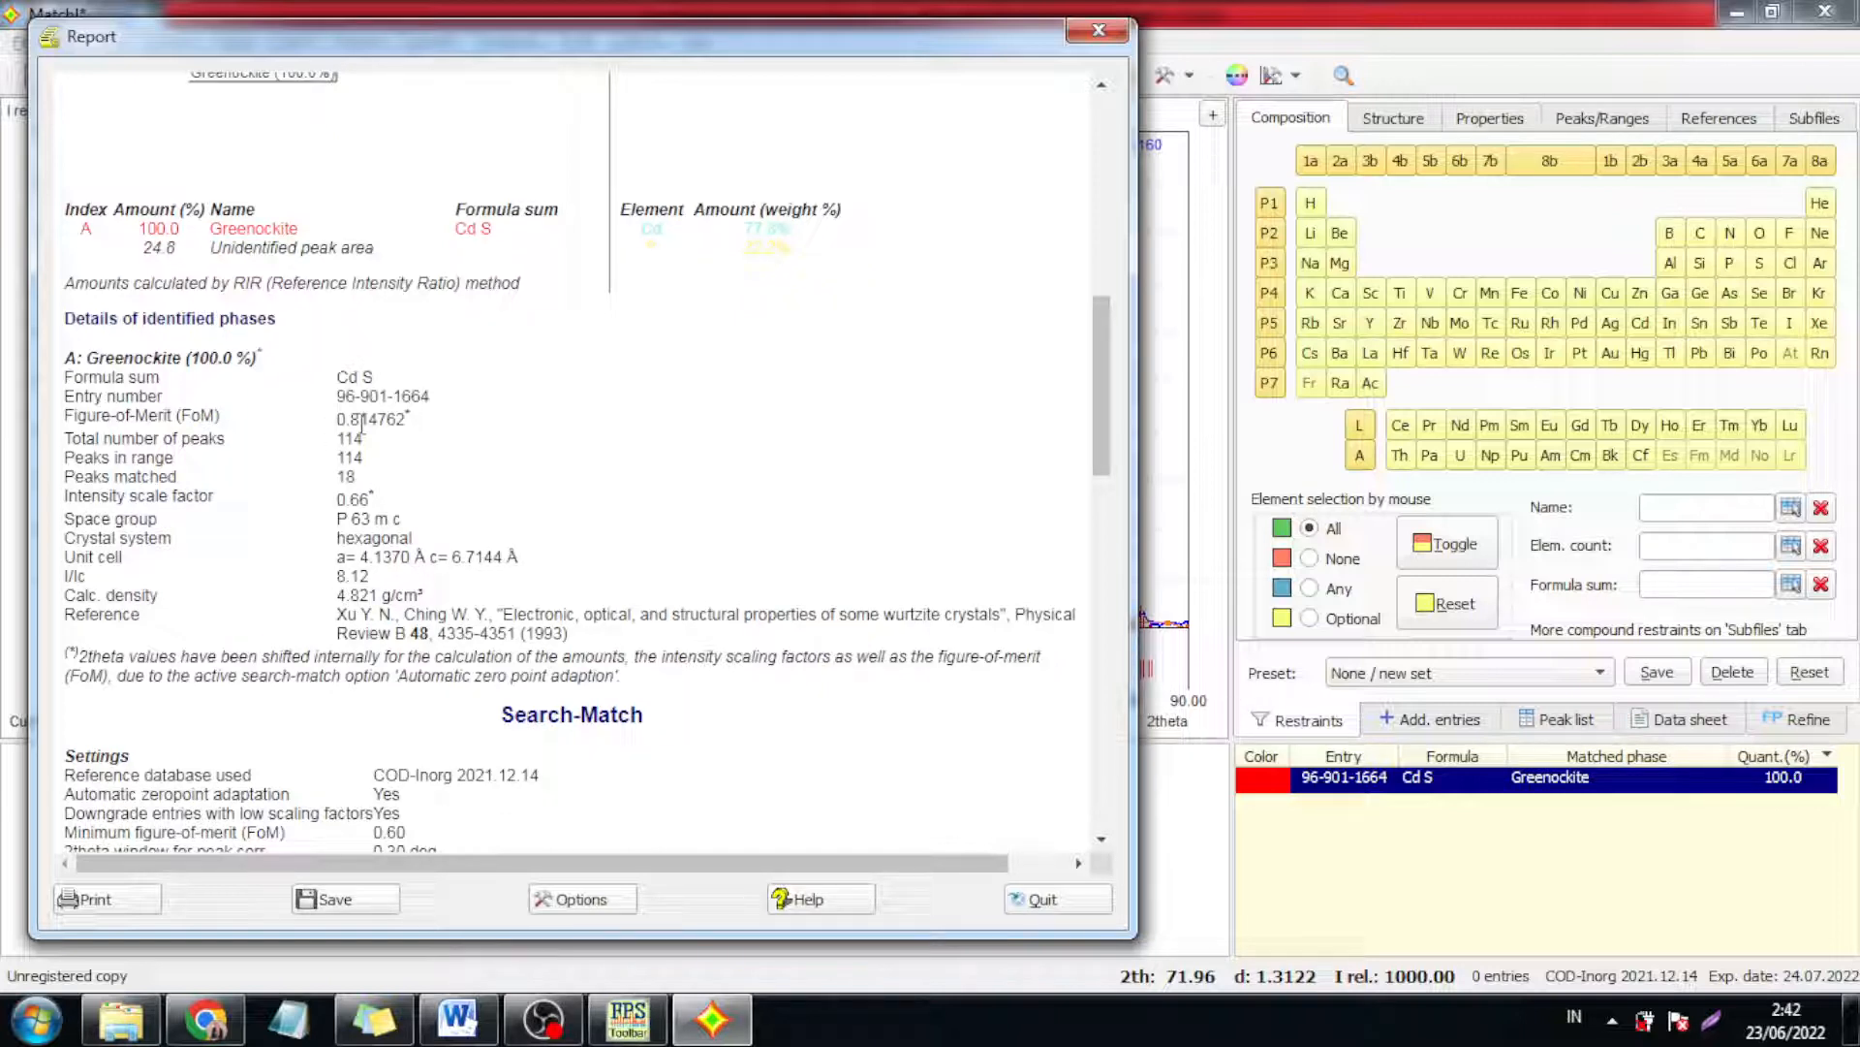
left_click_drag(452, 419, 64, 419)
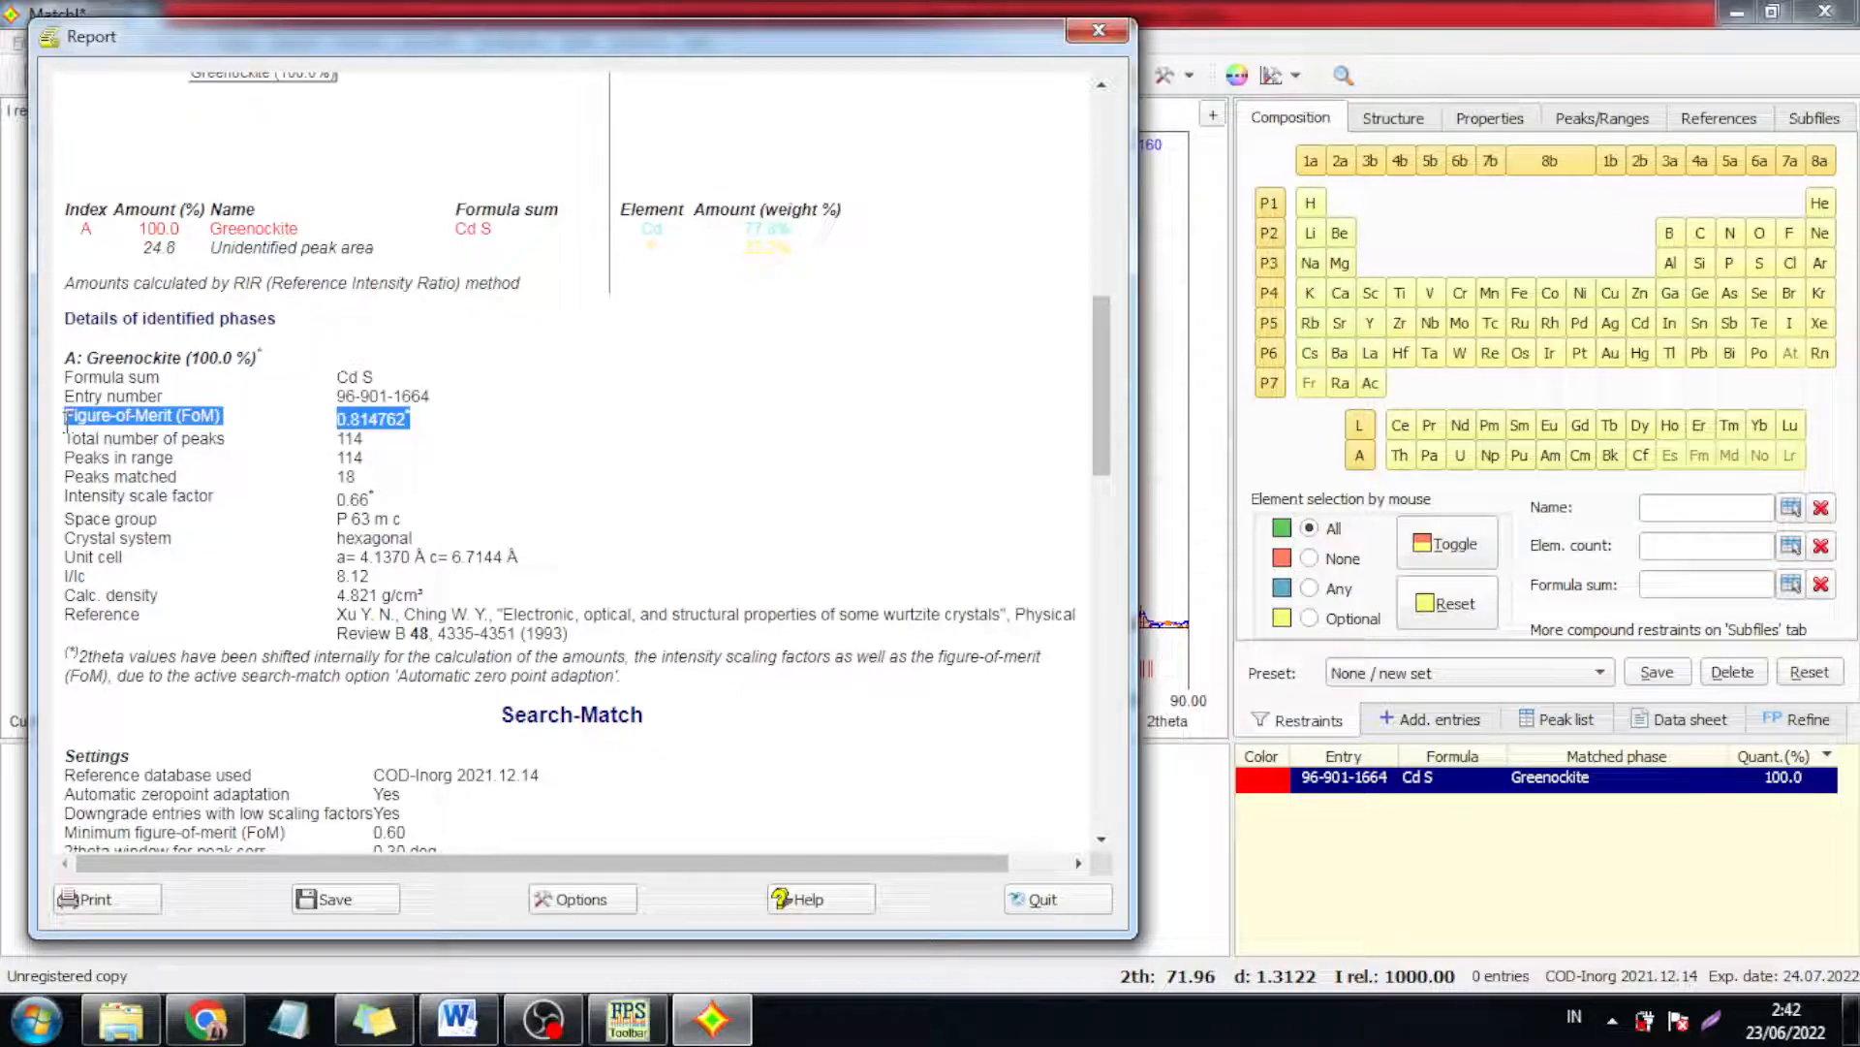
left_click(438, 423)
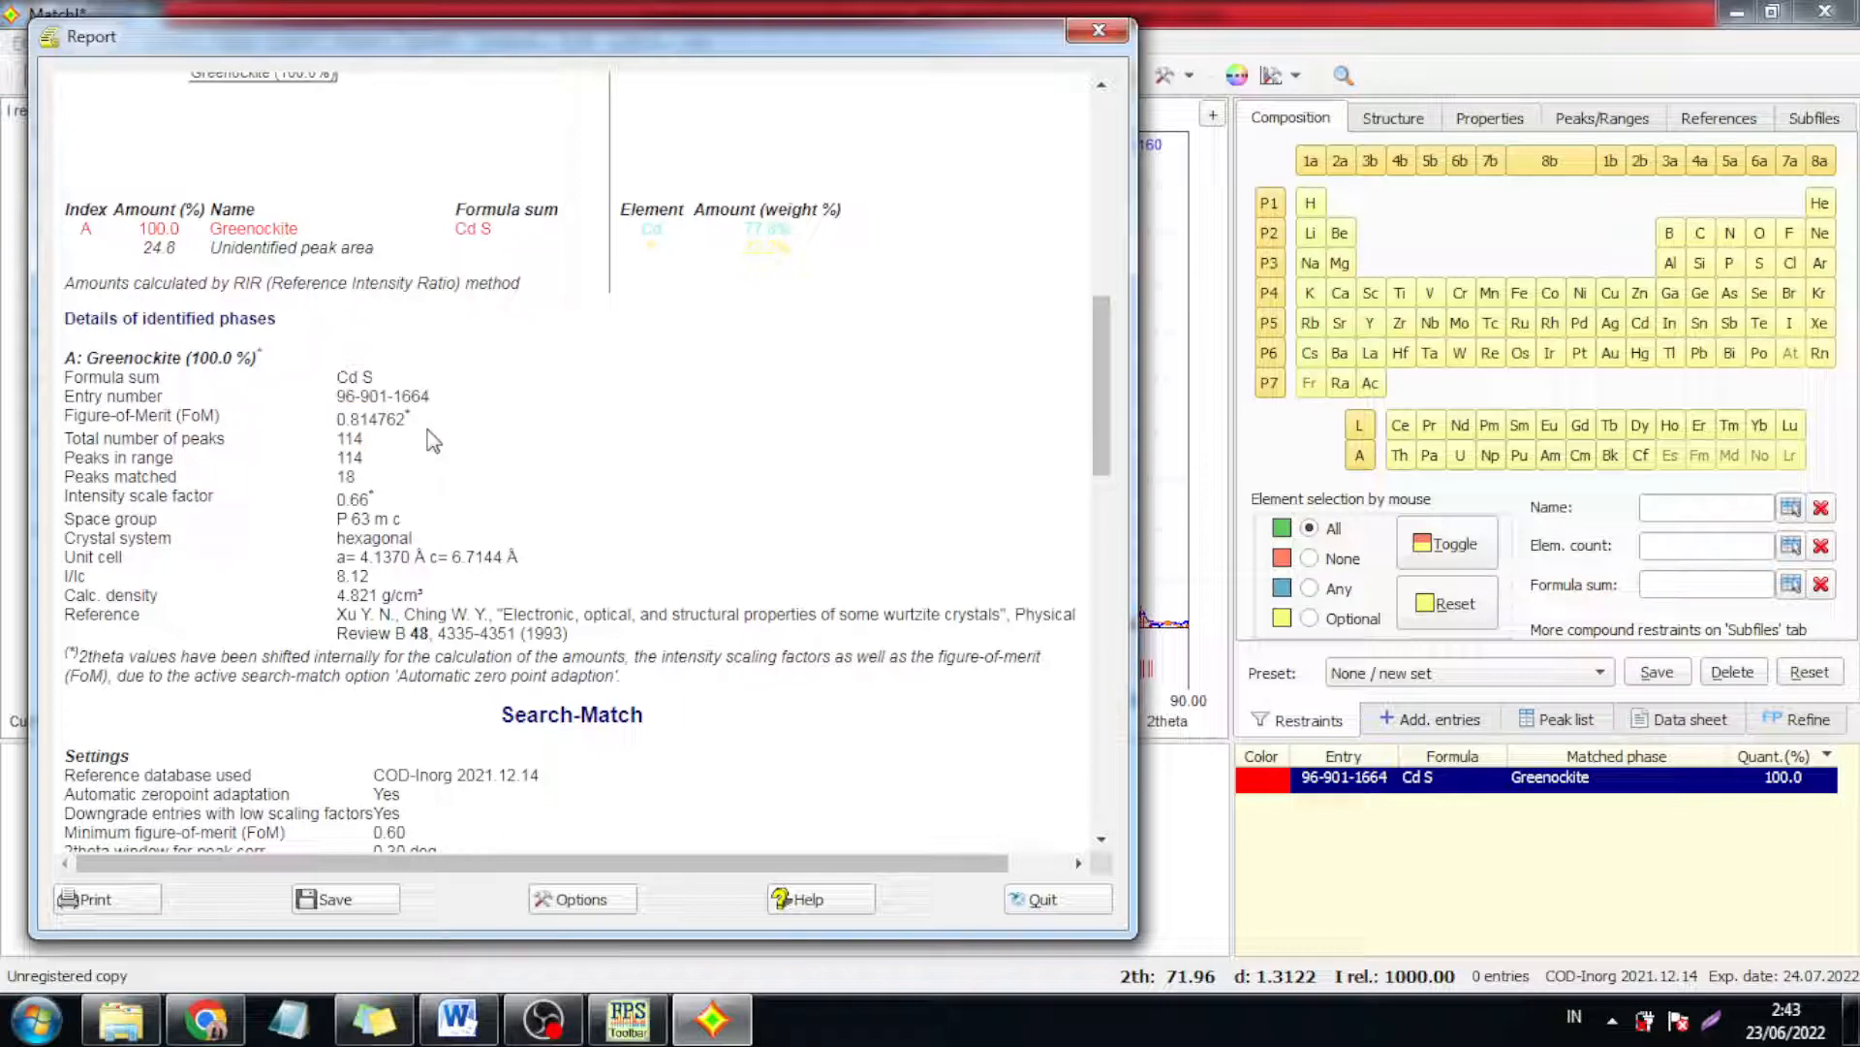
left_click_drag(409, 424, 421, 428)
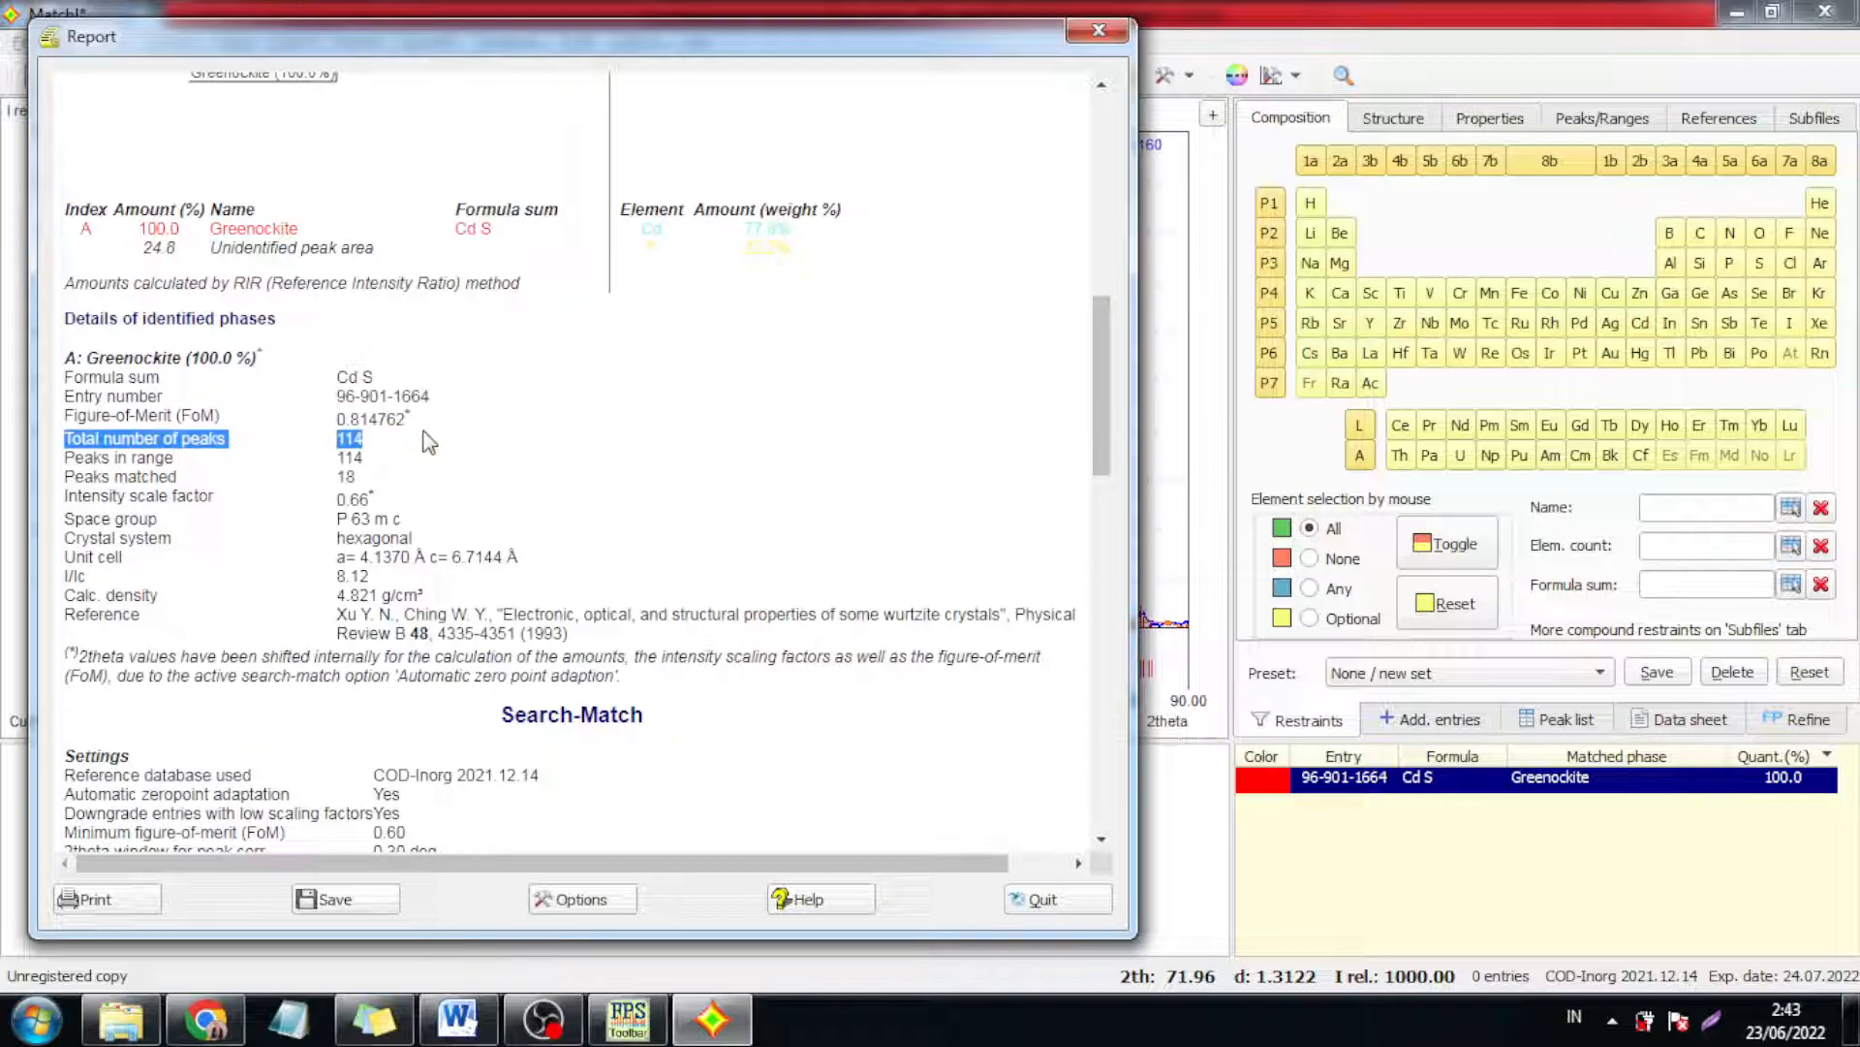
left_click(421, 428)
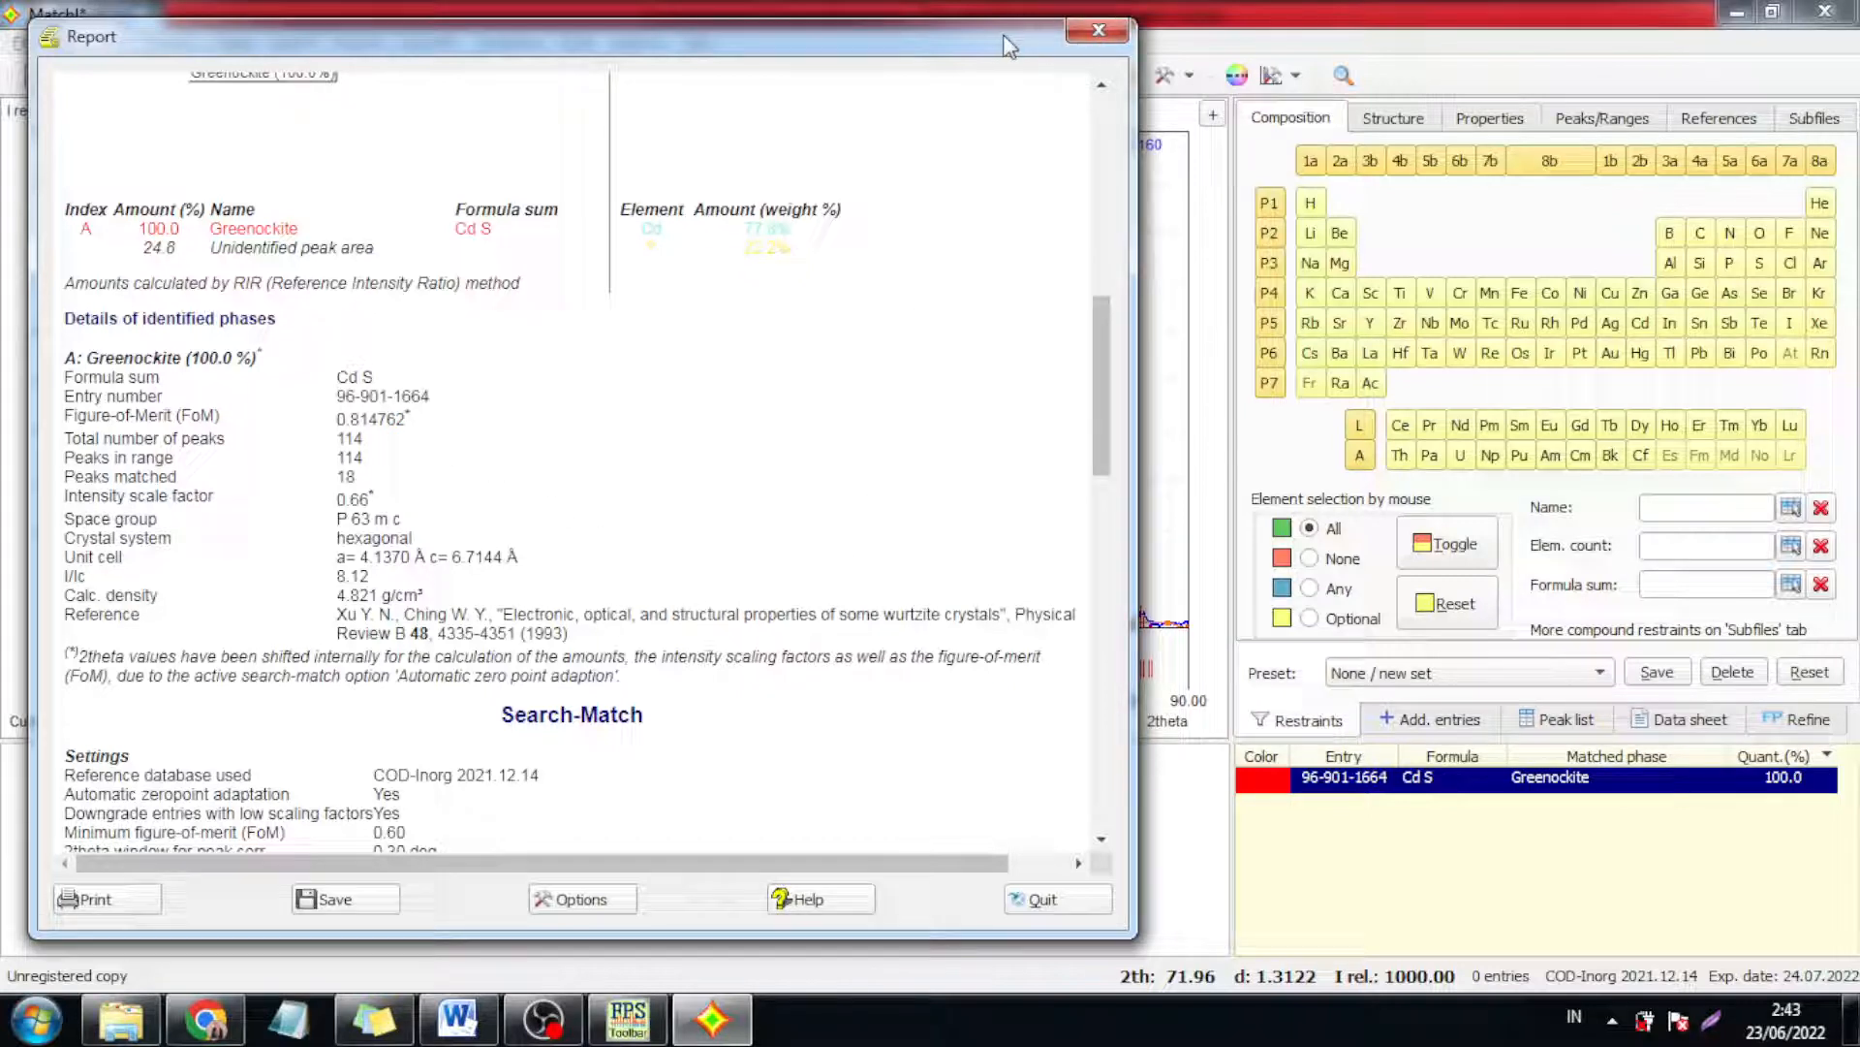
- Save the phase analysis report as a PDF in My Documents under the proposed file name and close the report
left_click(351, 901)
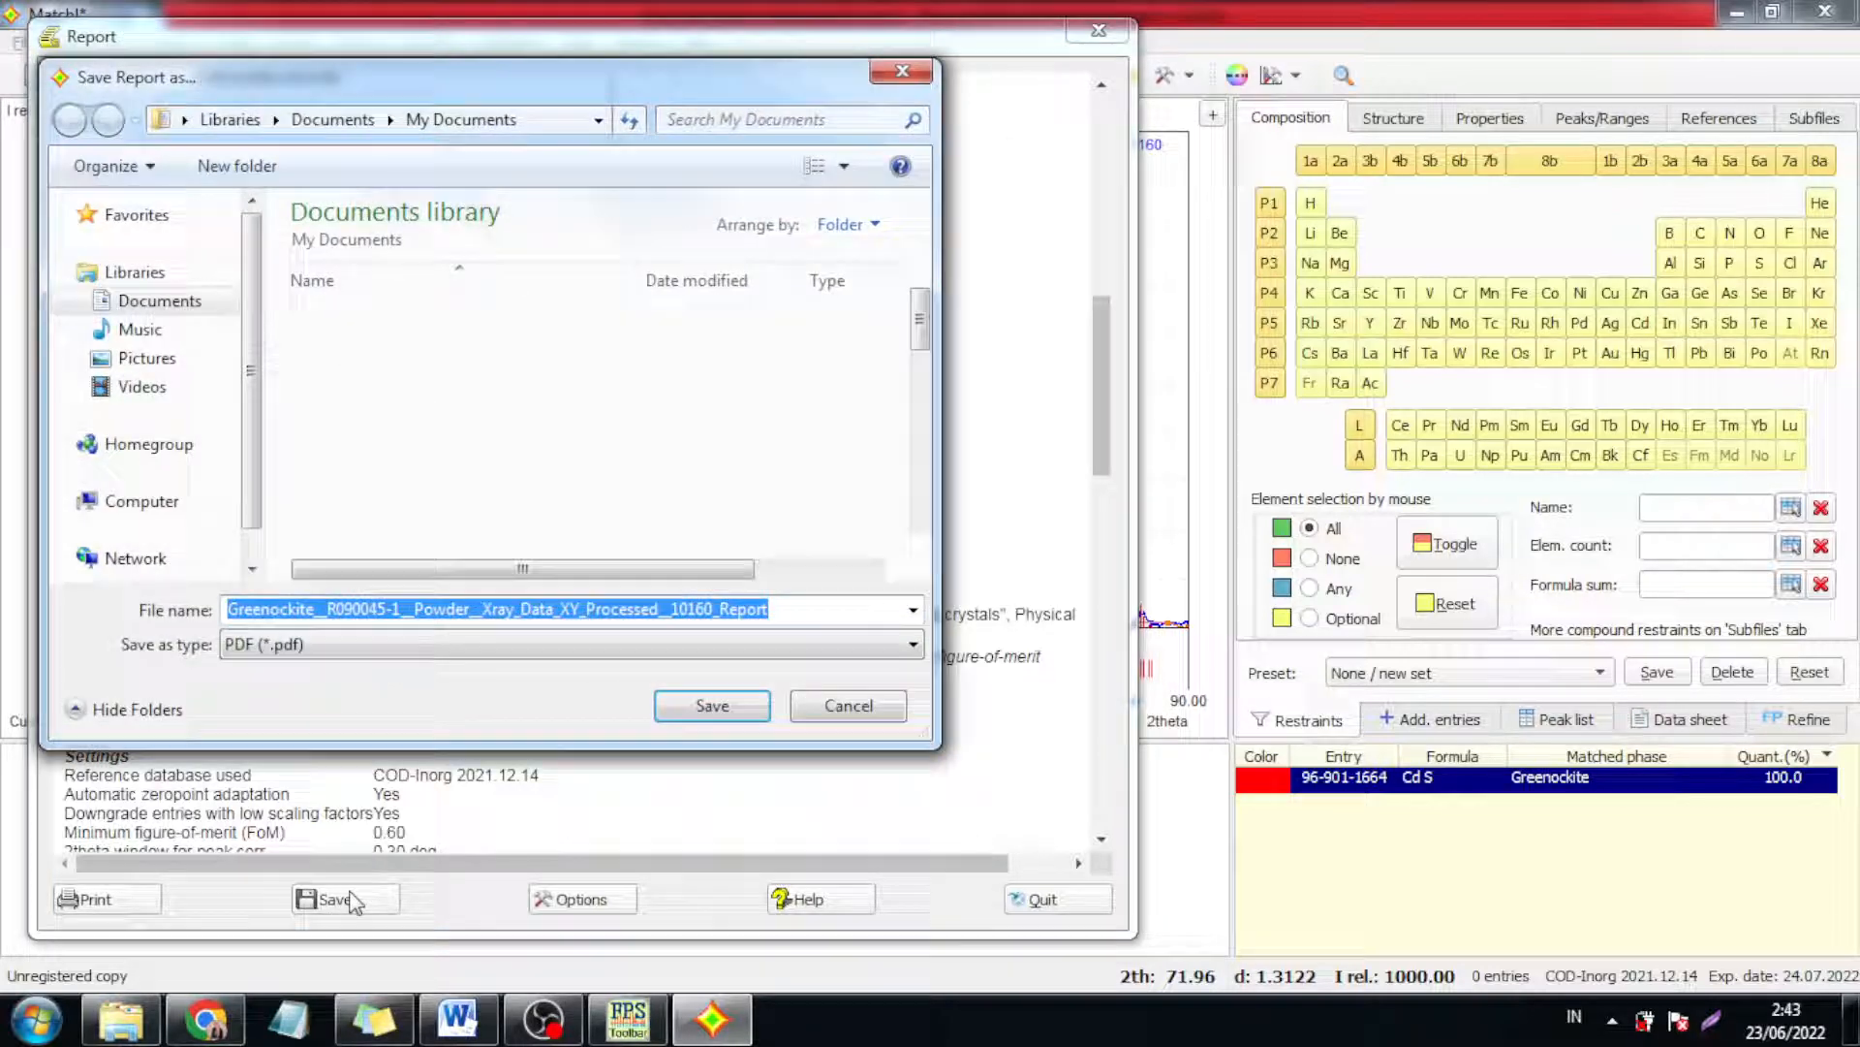
left_click(694, 713)
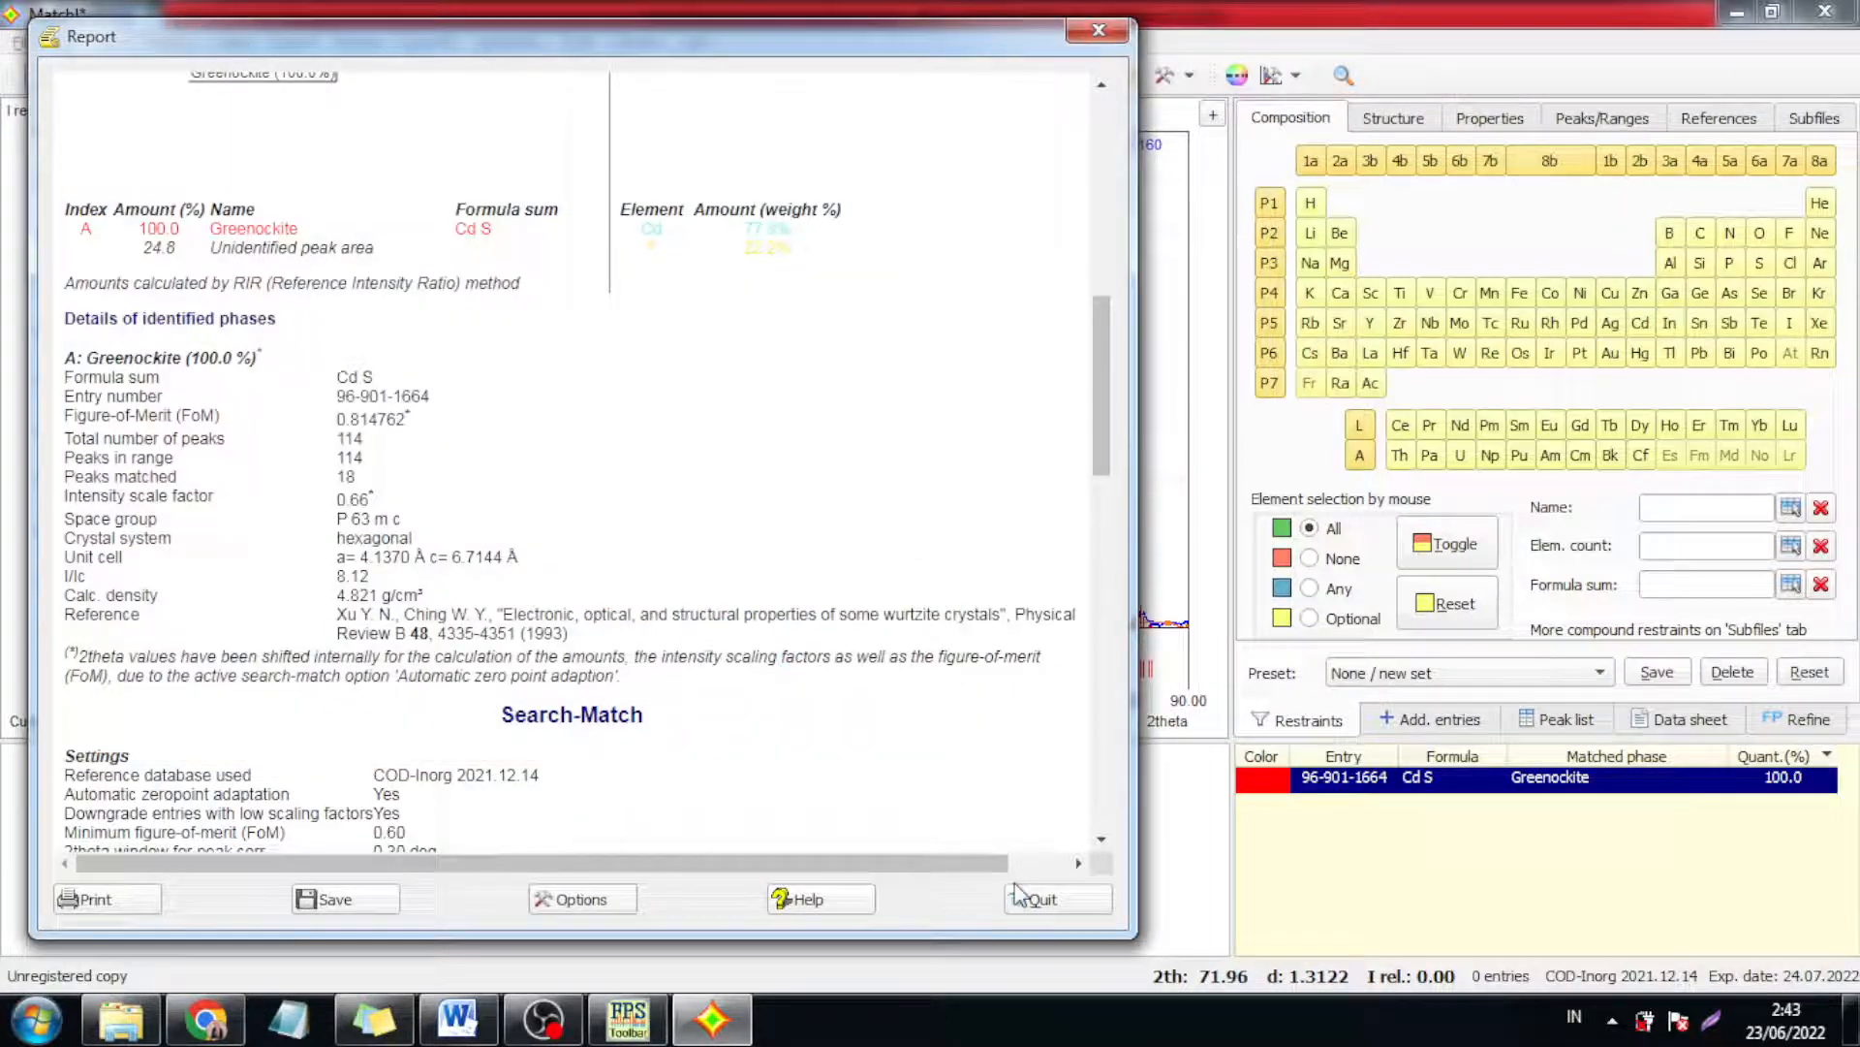
scroll(1018, 892, "down", 9)
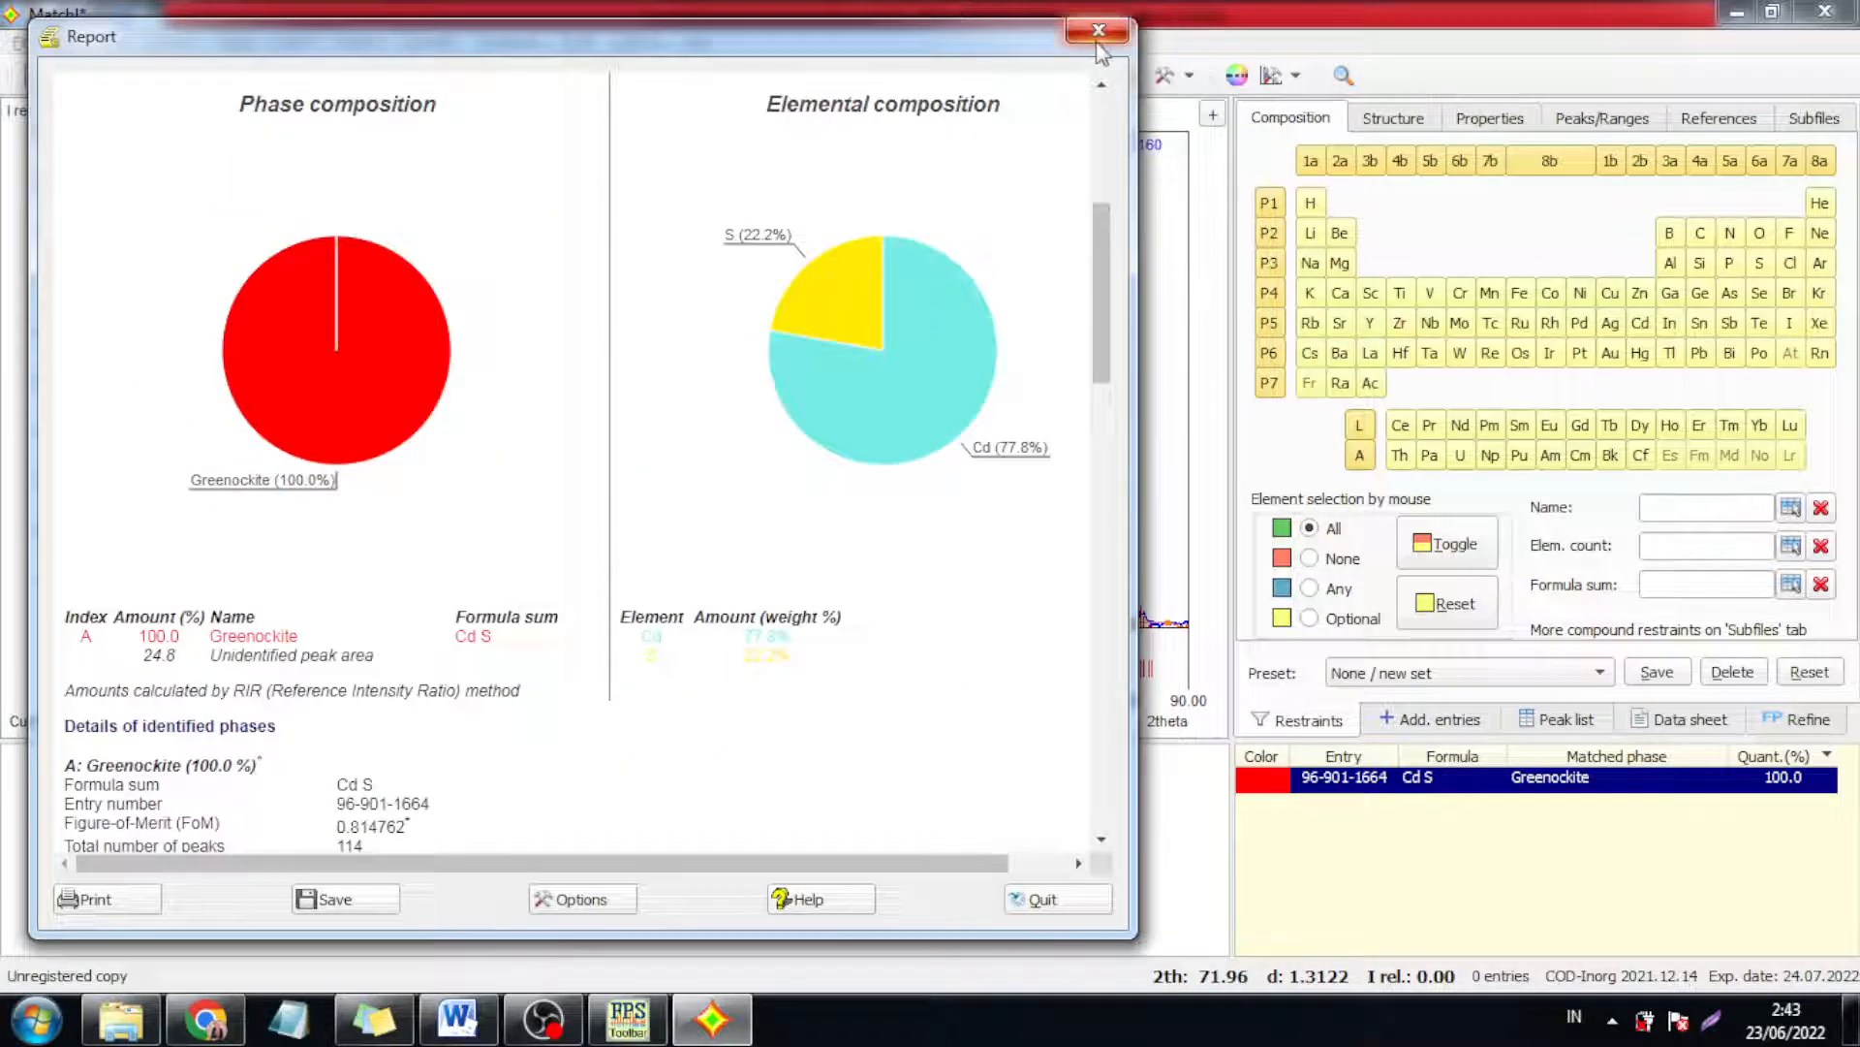
left_click(1099, 30)
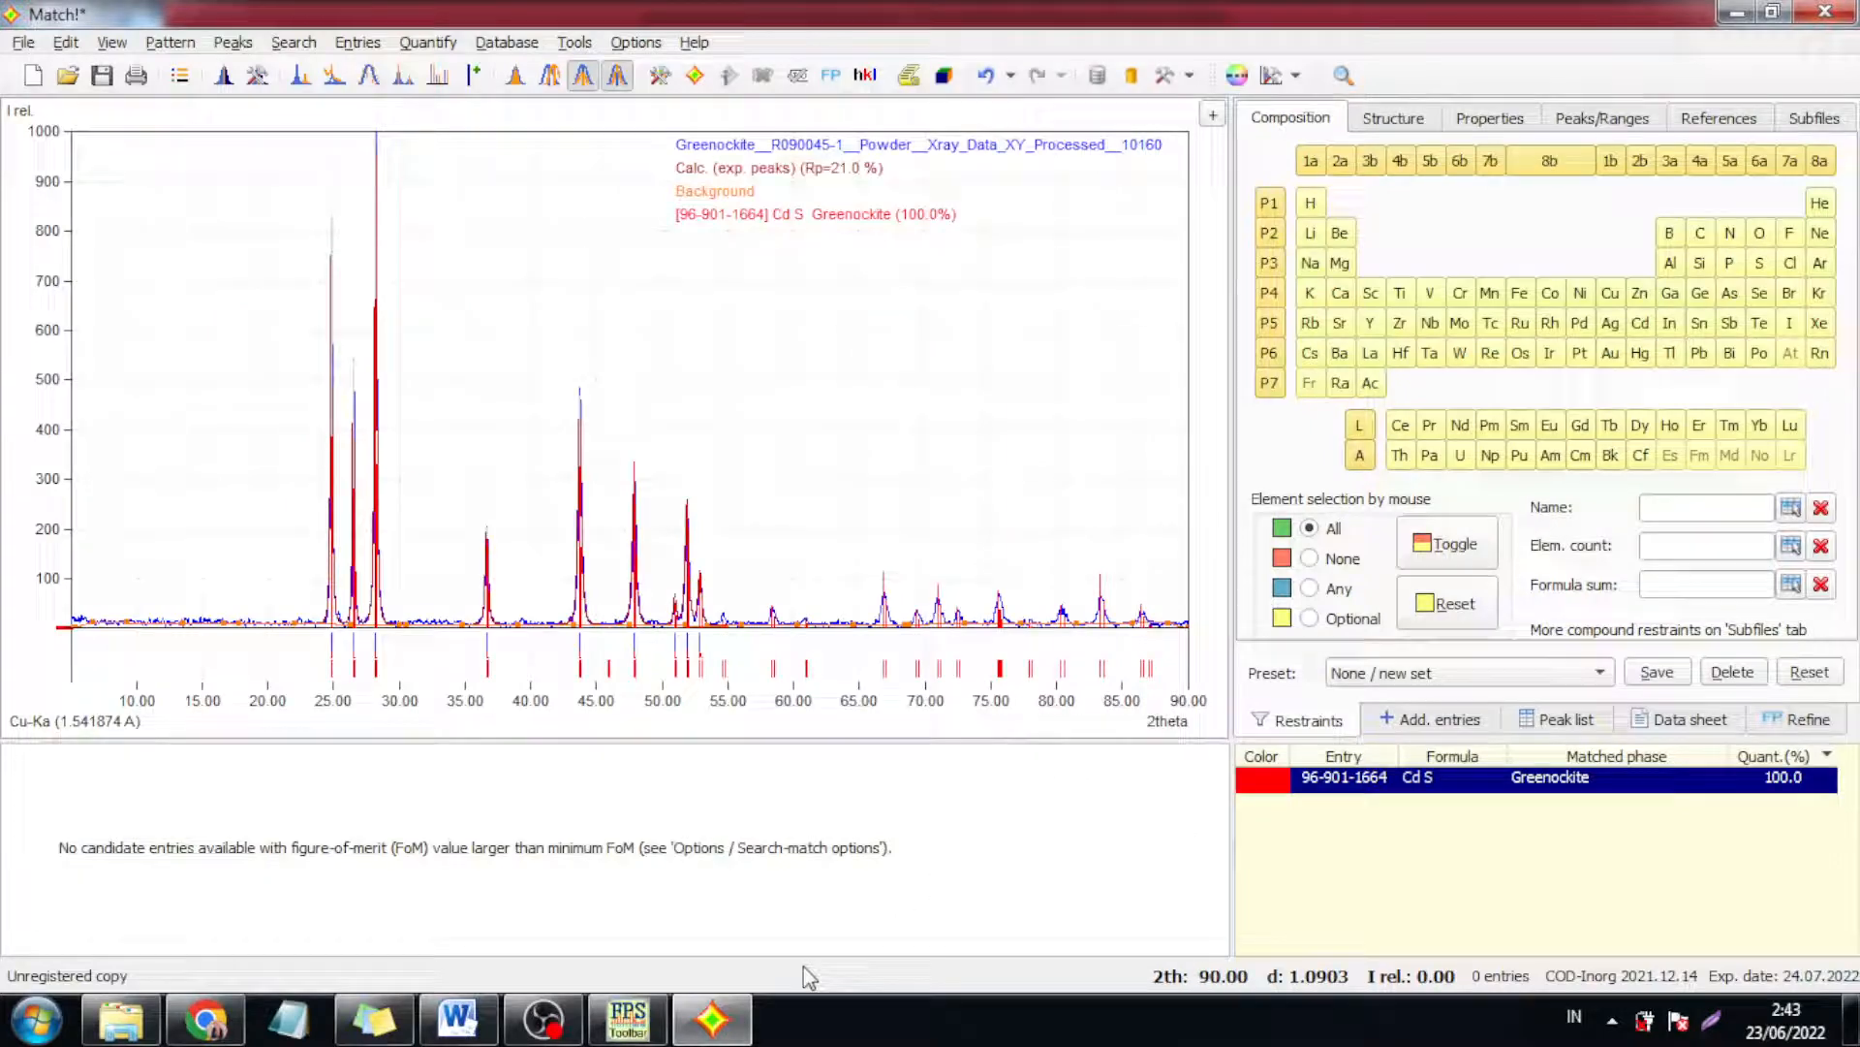
- Switch to the Word document and colour the ninth and tenth Tahapan items red
left_click(444, 1039)
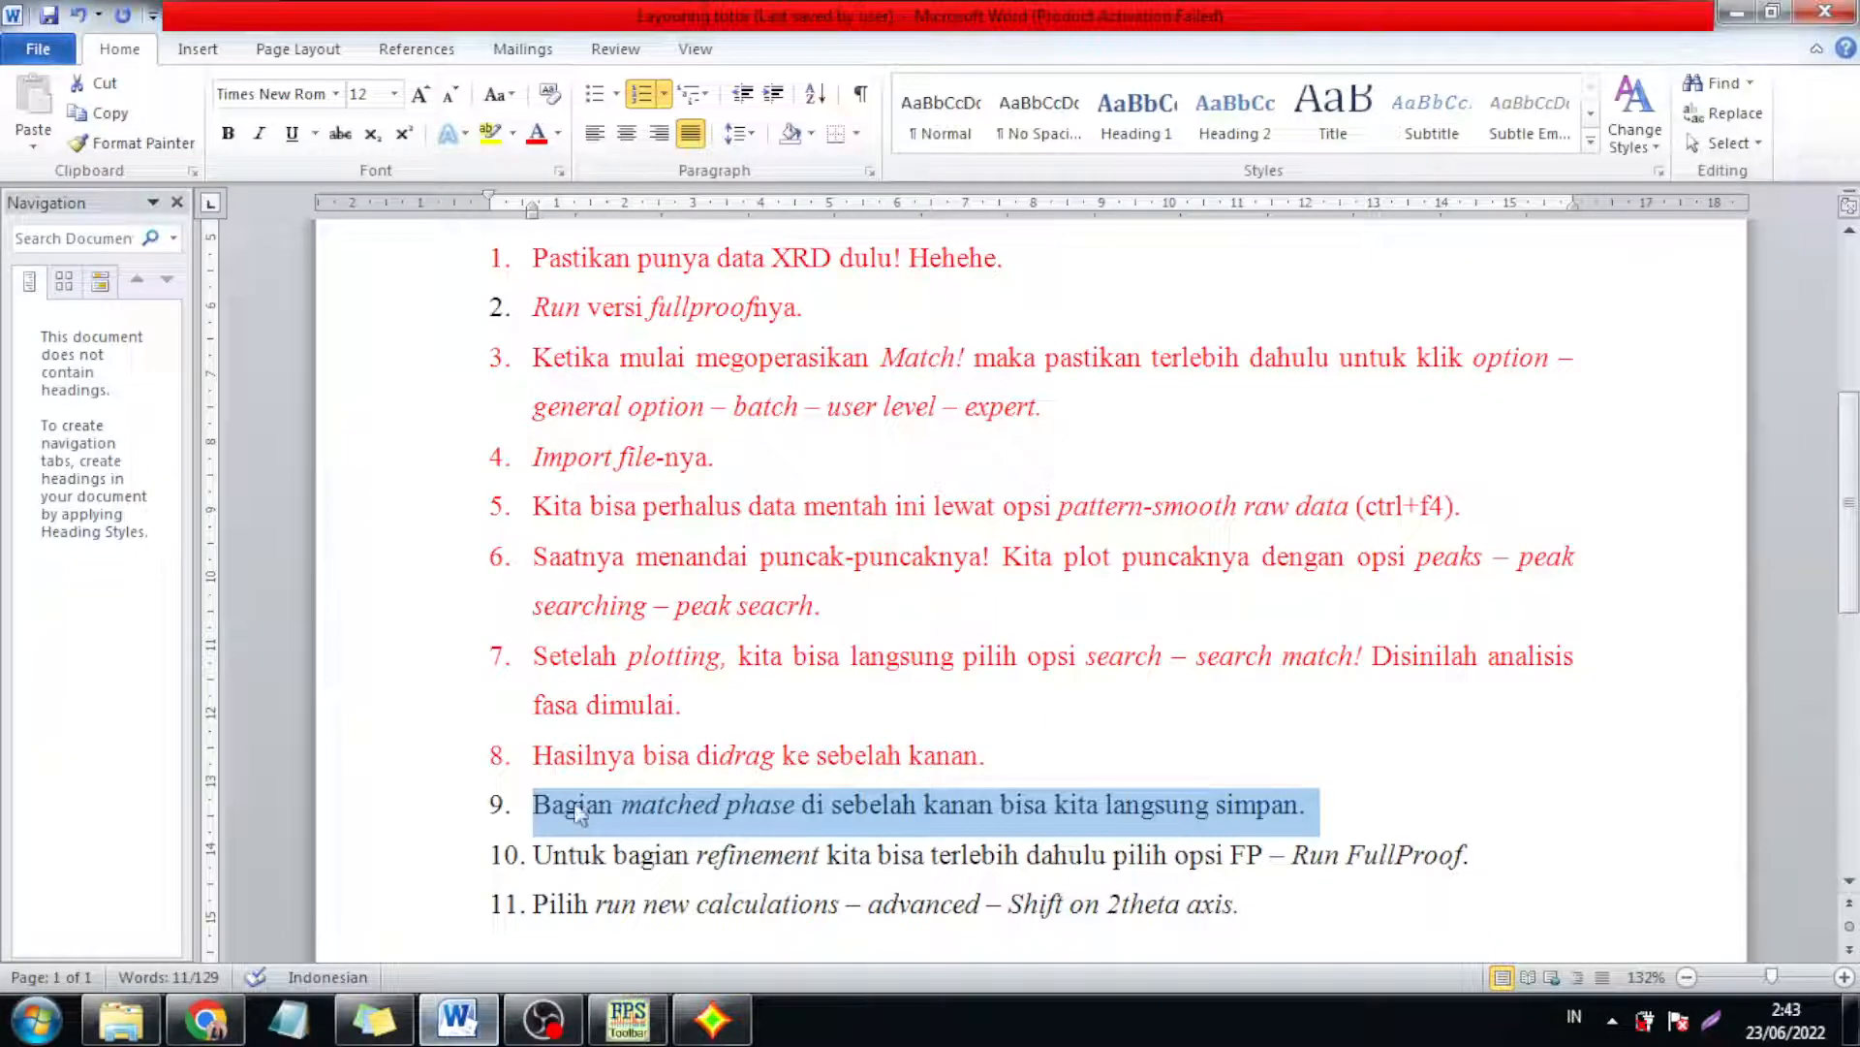
left_click(536, 132)
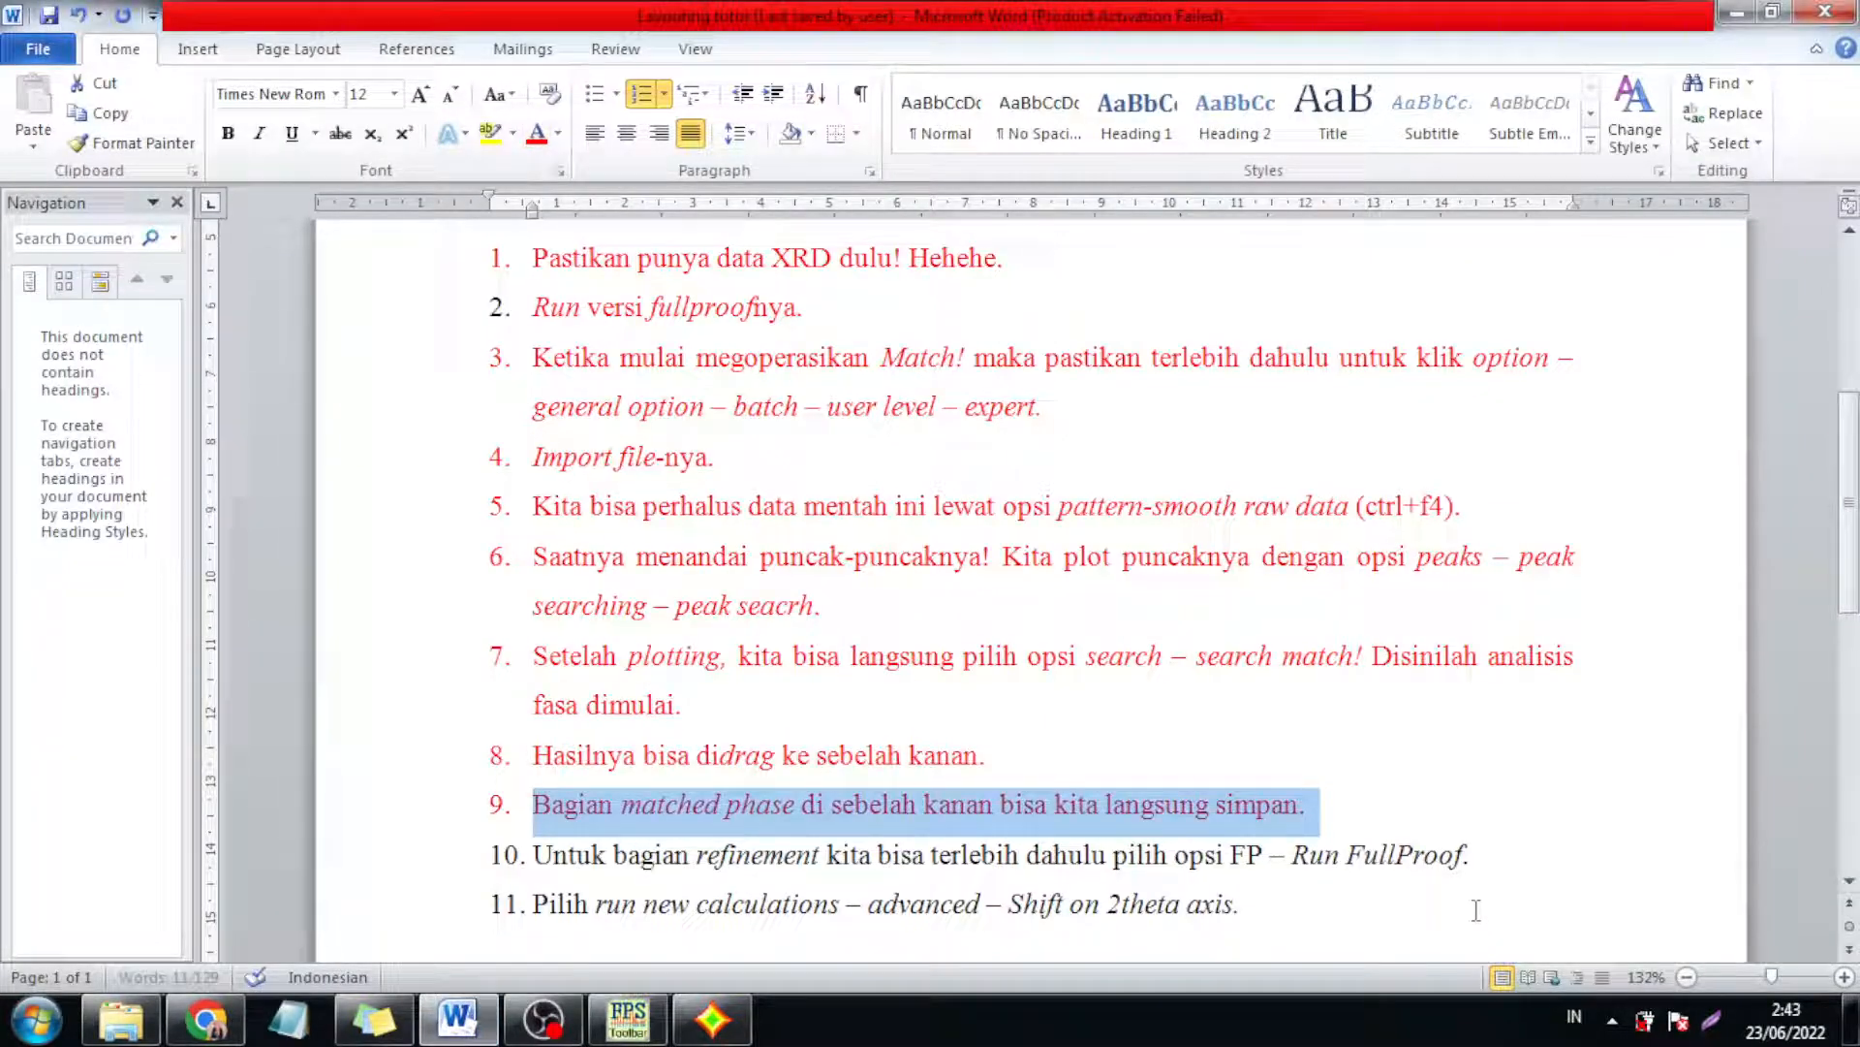
left_click_drag(1524, 855, 571, 843)
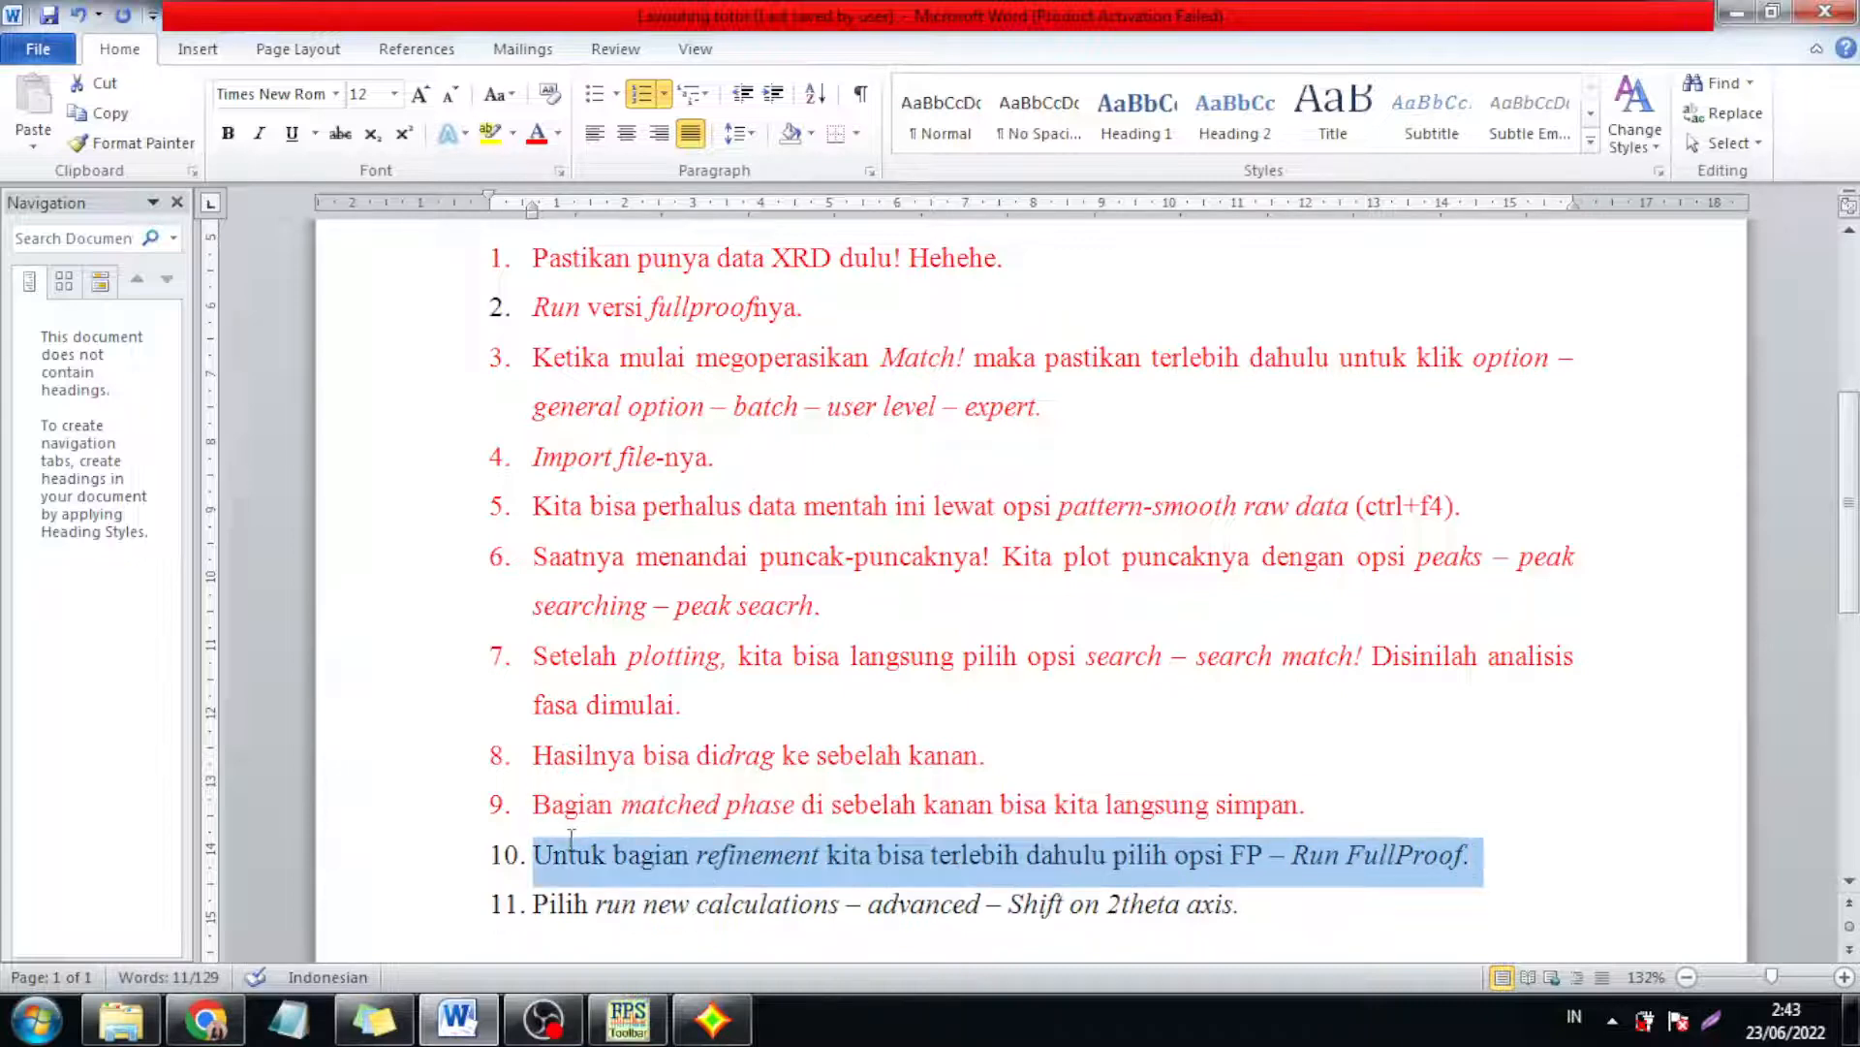
left_click(535, 133)
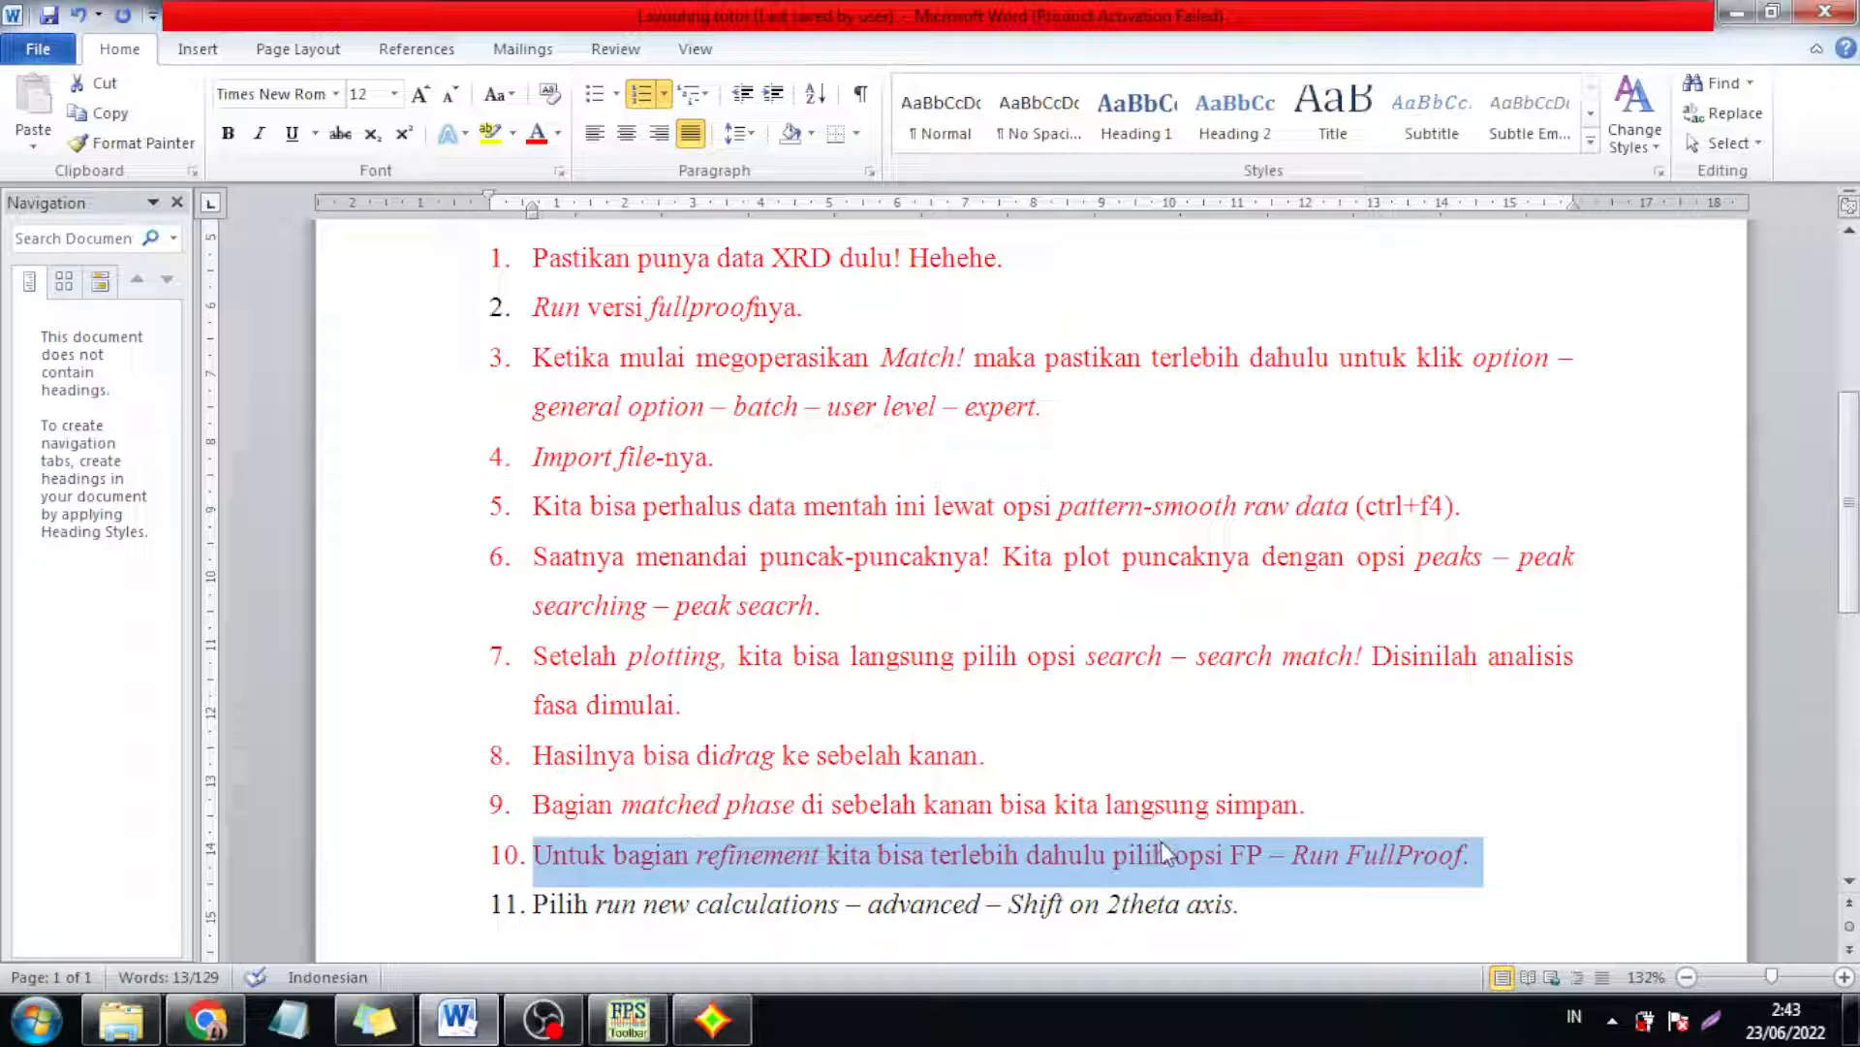
- Show the FullProf Suite toolbar briefly, hide it again and switch to Match!
left_click(628, 1019)
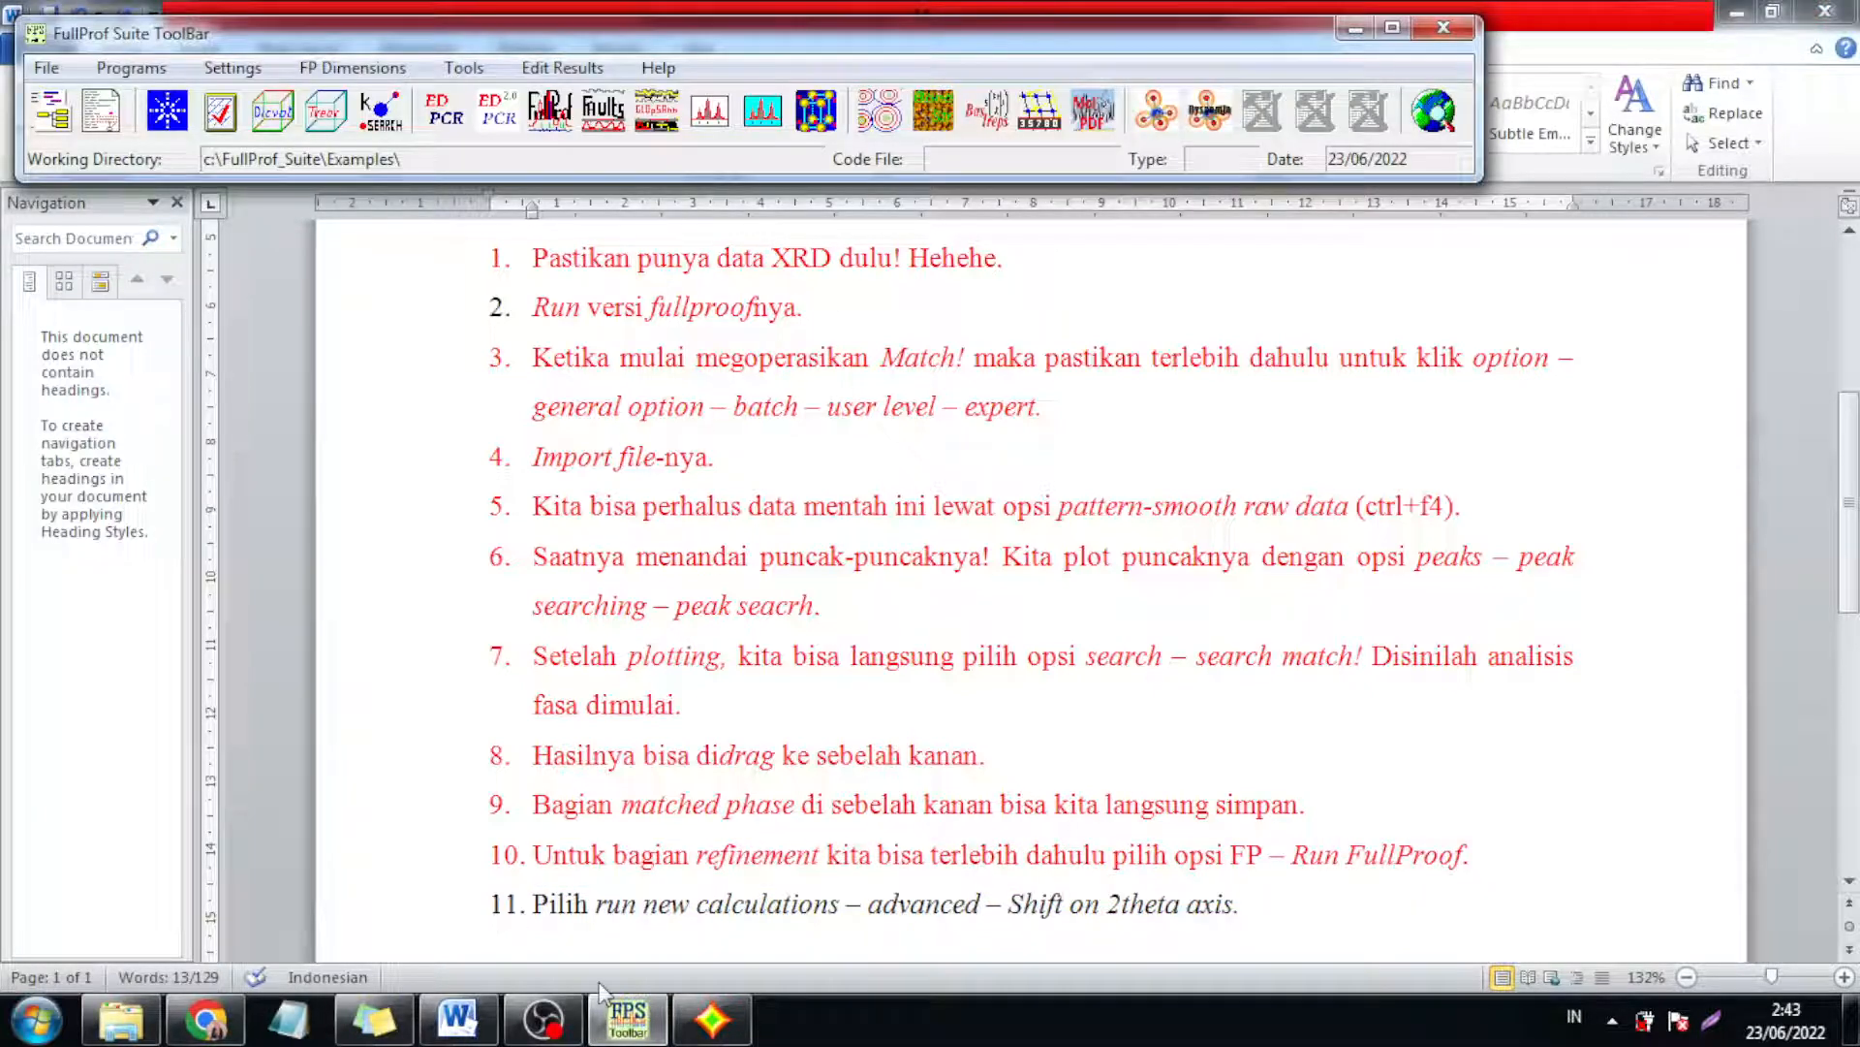
left_click(628, 1019)
left_click(693, 1030)
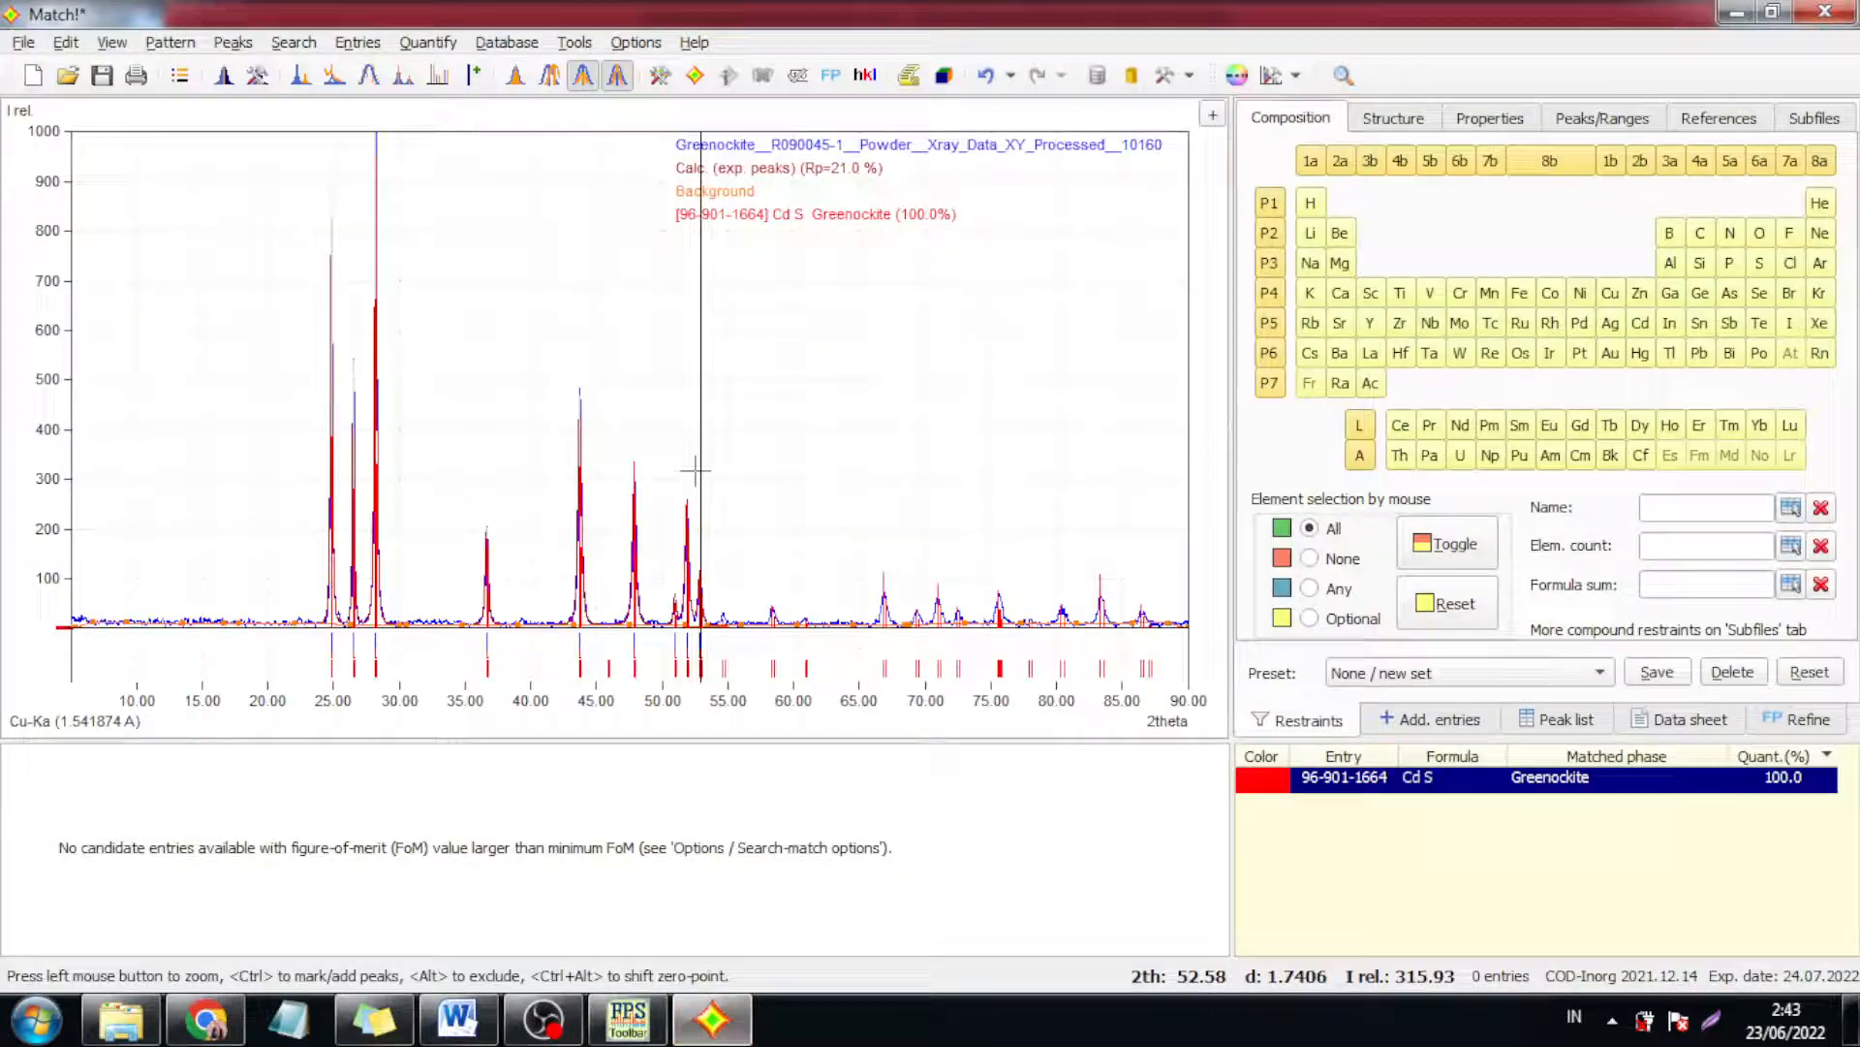
- Run an automatic Rietveld refinement in FullProf on the Greenockite pattern with the Standard preset
left_click(829, 87)
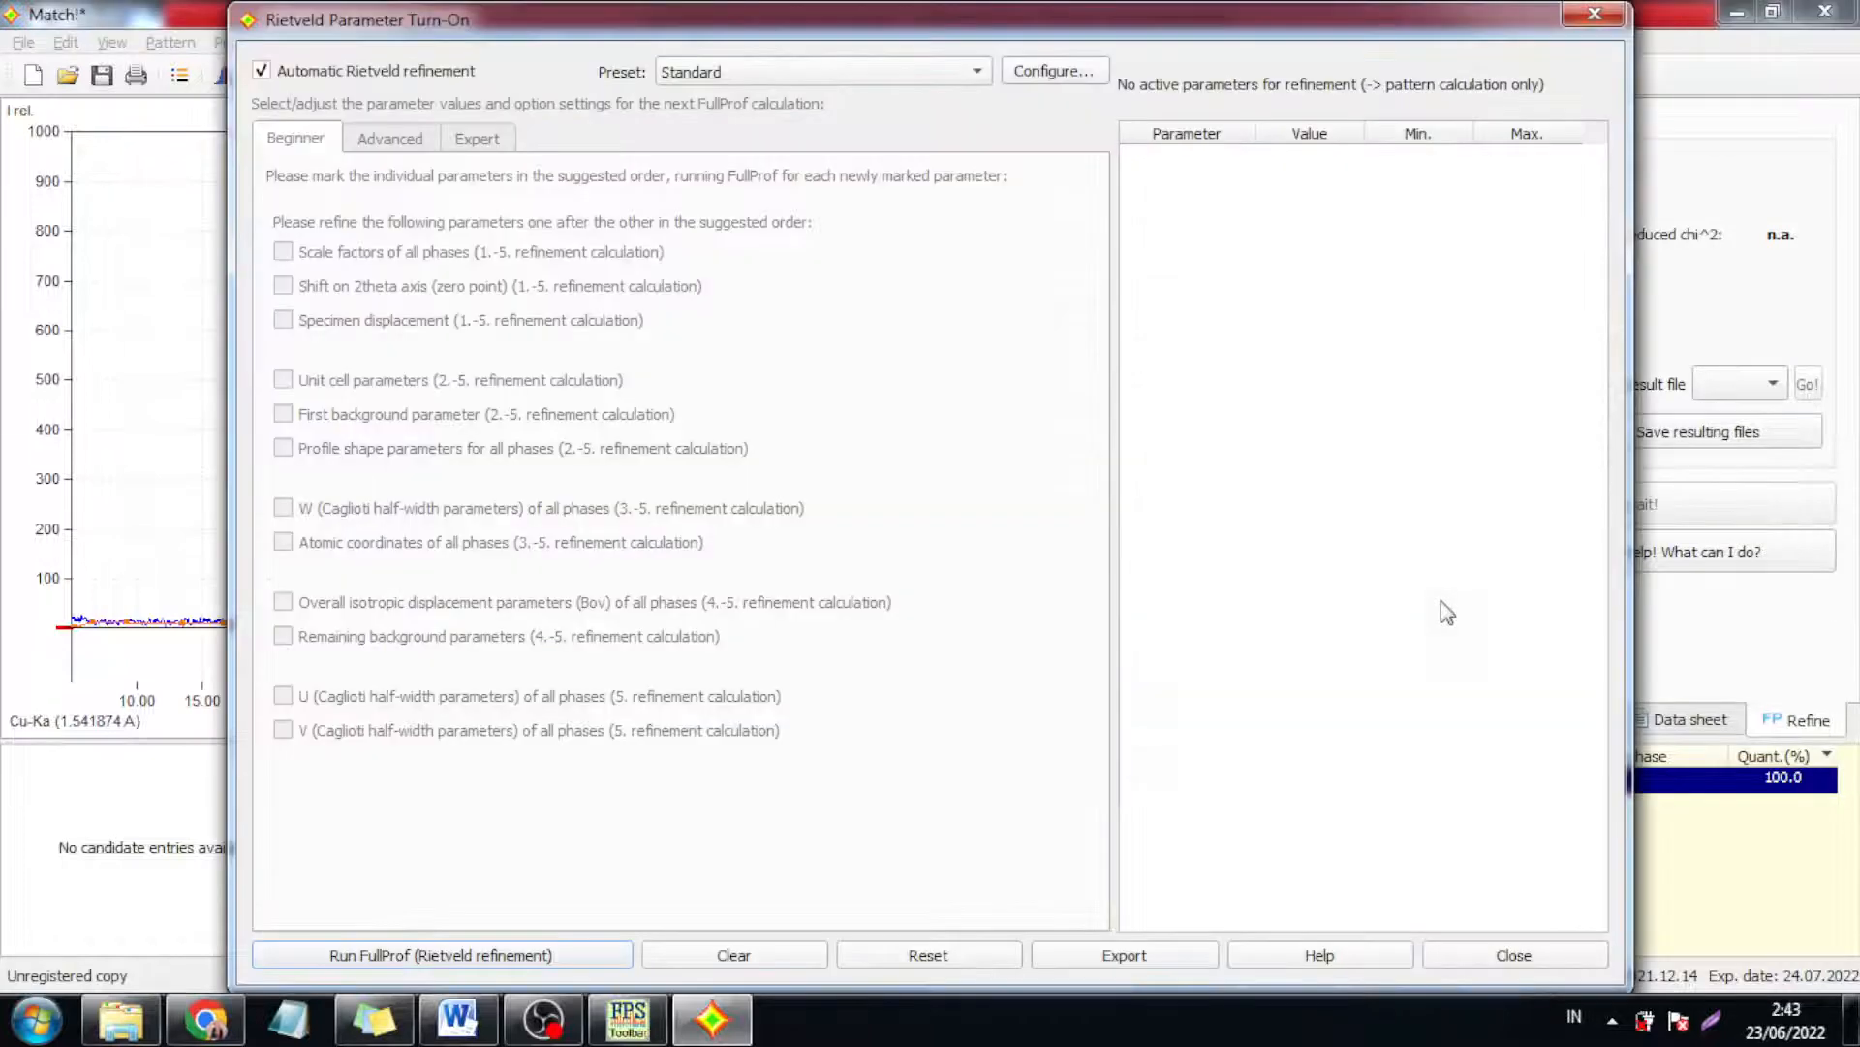
left_click(545, 957)
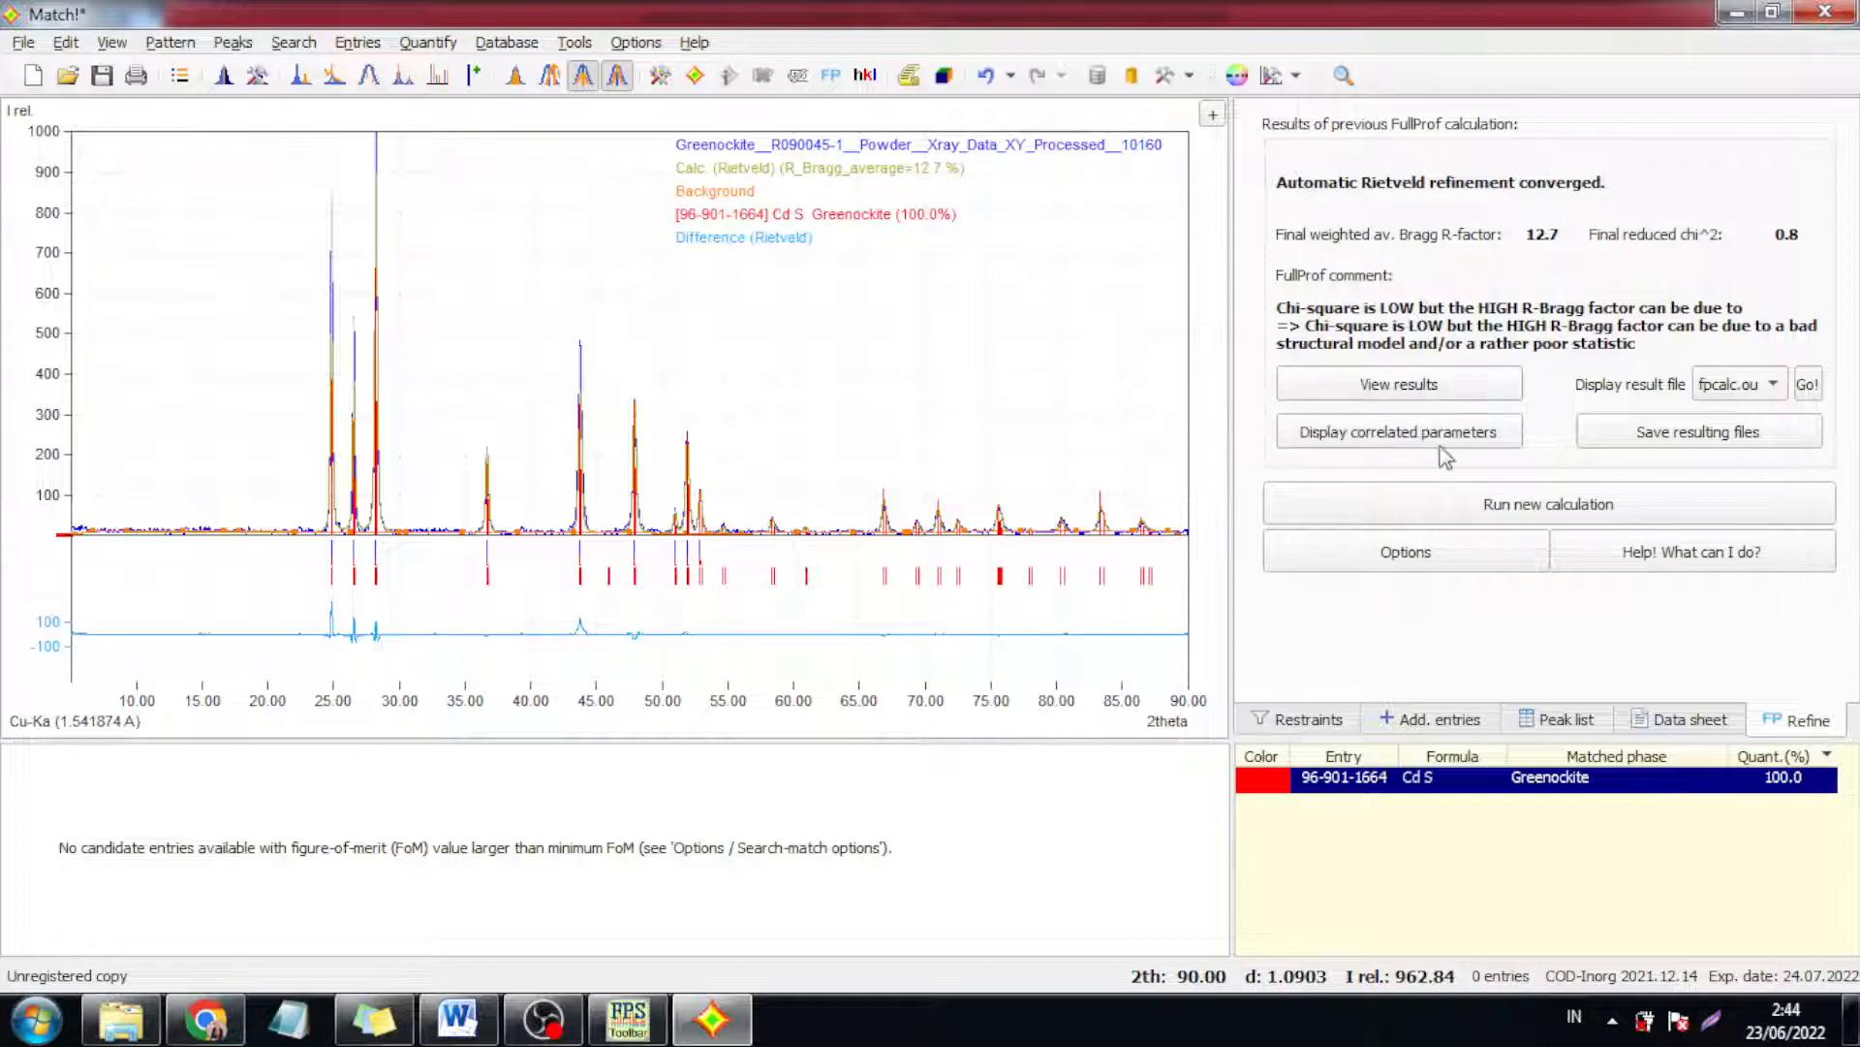
- Switch to the Word document, select the eleventh Tahapan item on Shift on 2theta axis, and return to Match!
left_click(473, 1015)
left_click_drag(1275, 911, 567, 937)
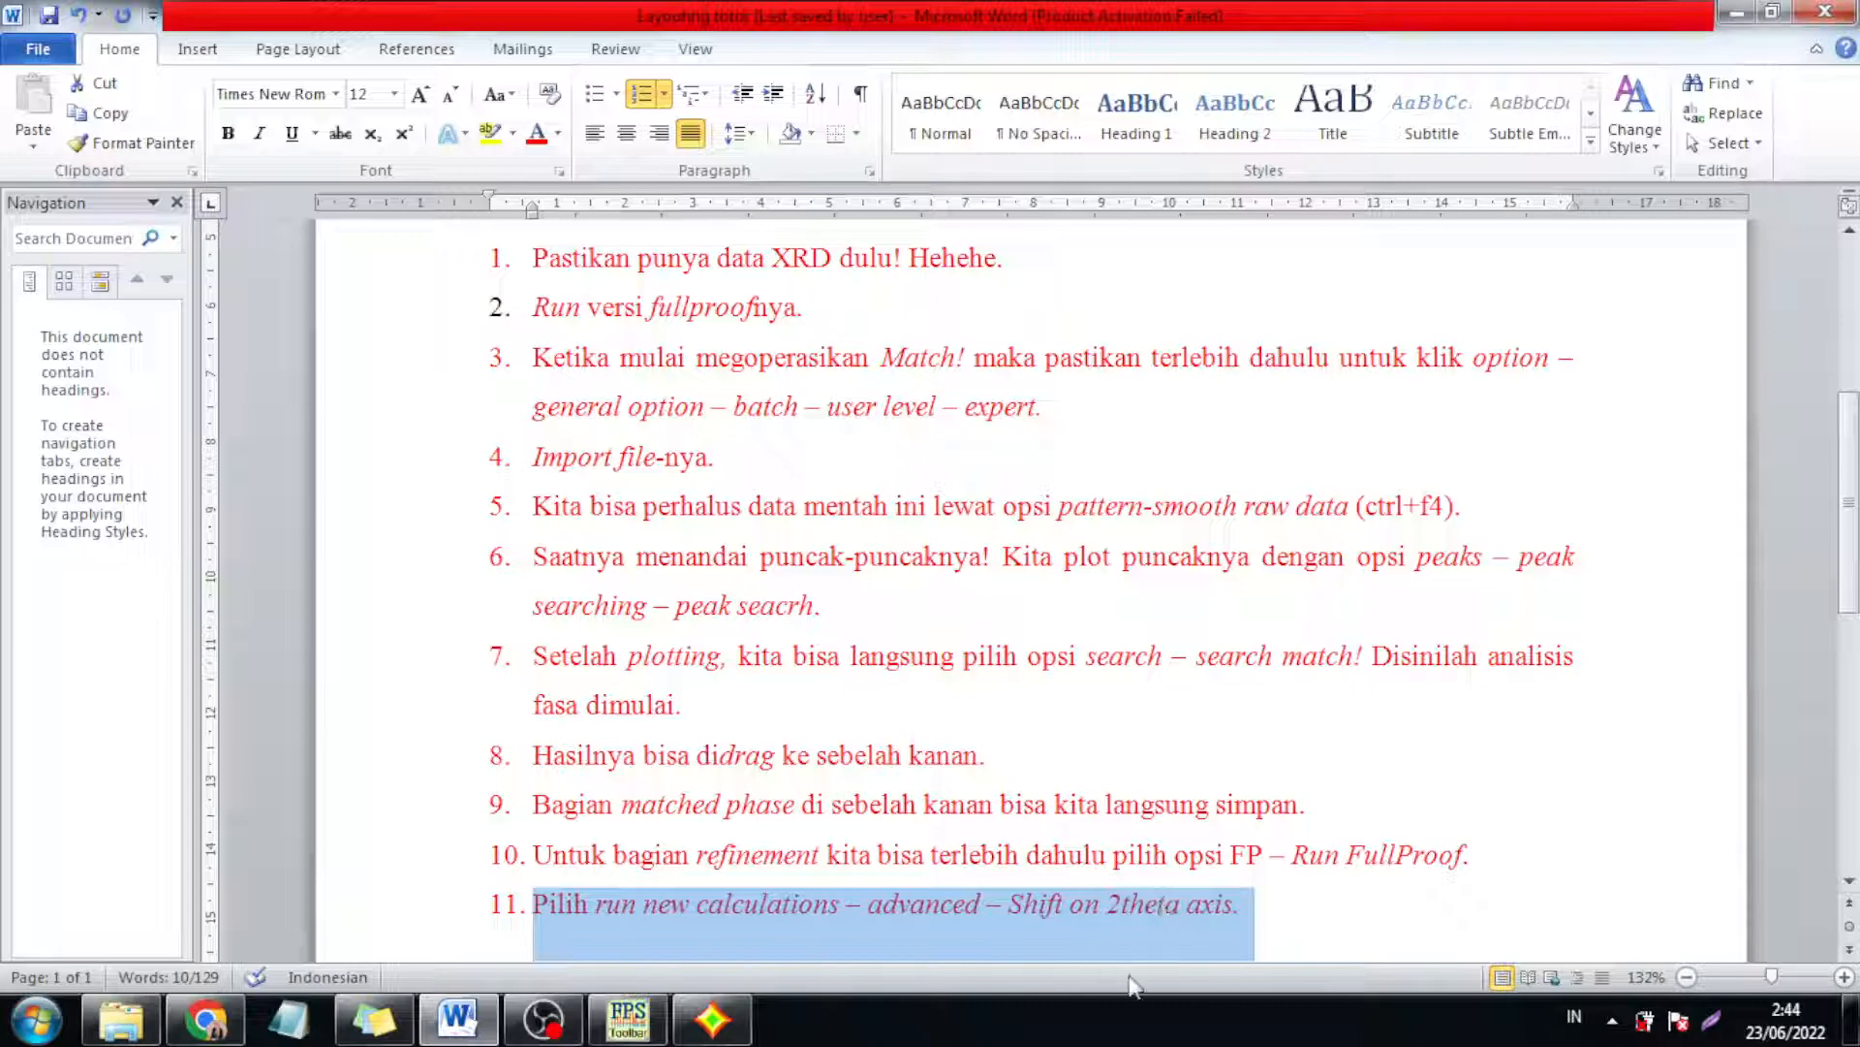
left_click(712, 1019)
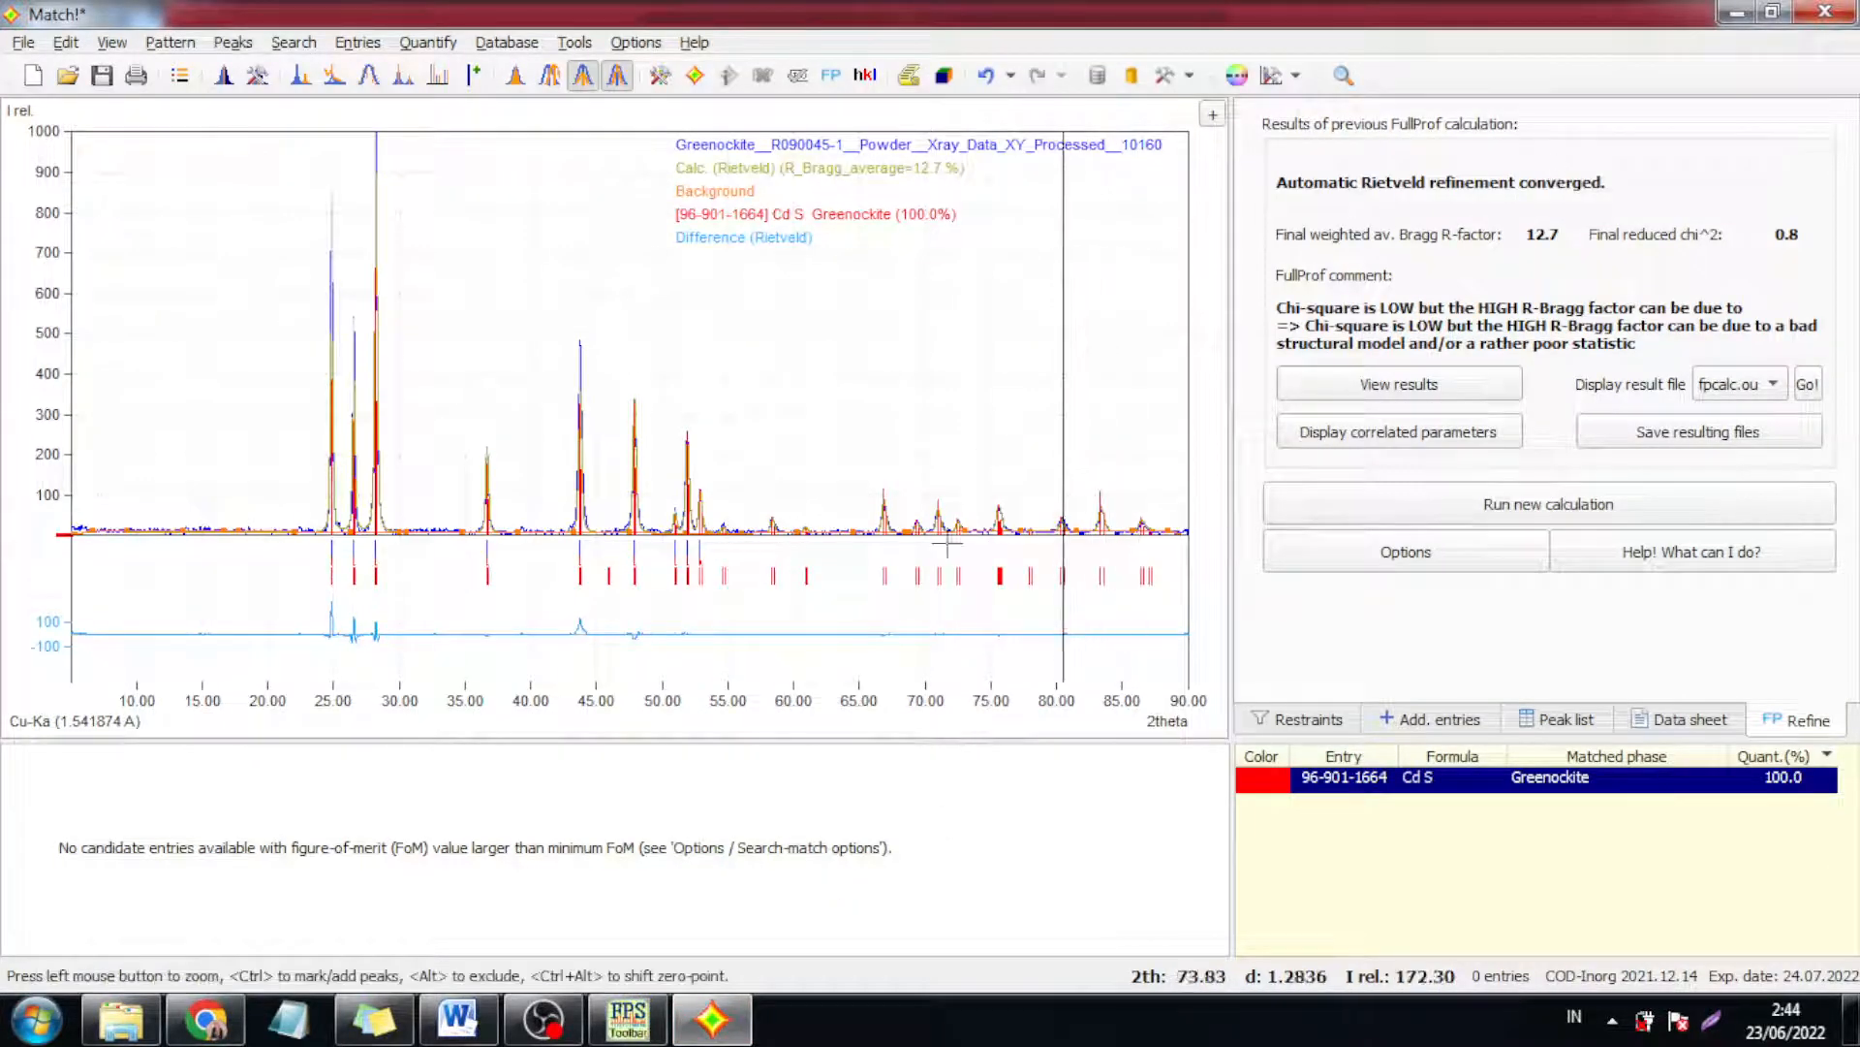
left_click(734, 1025)
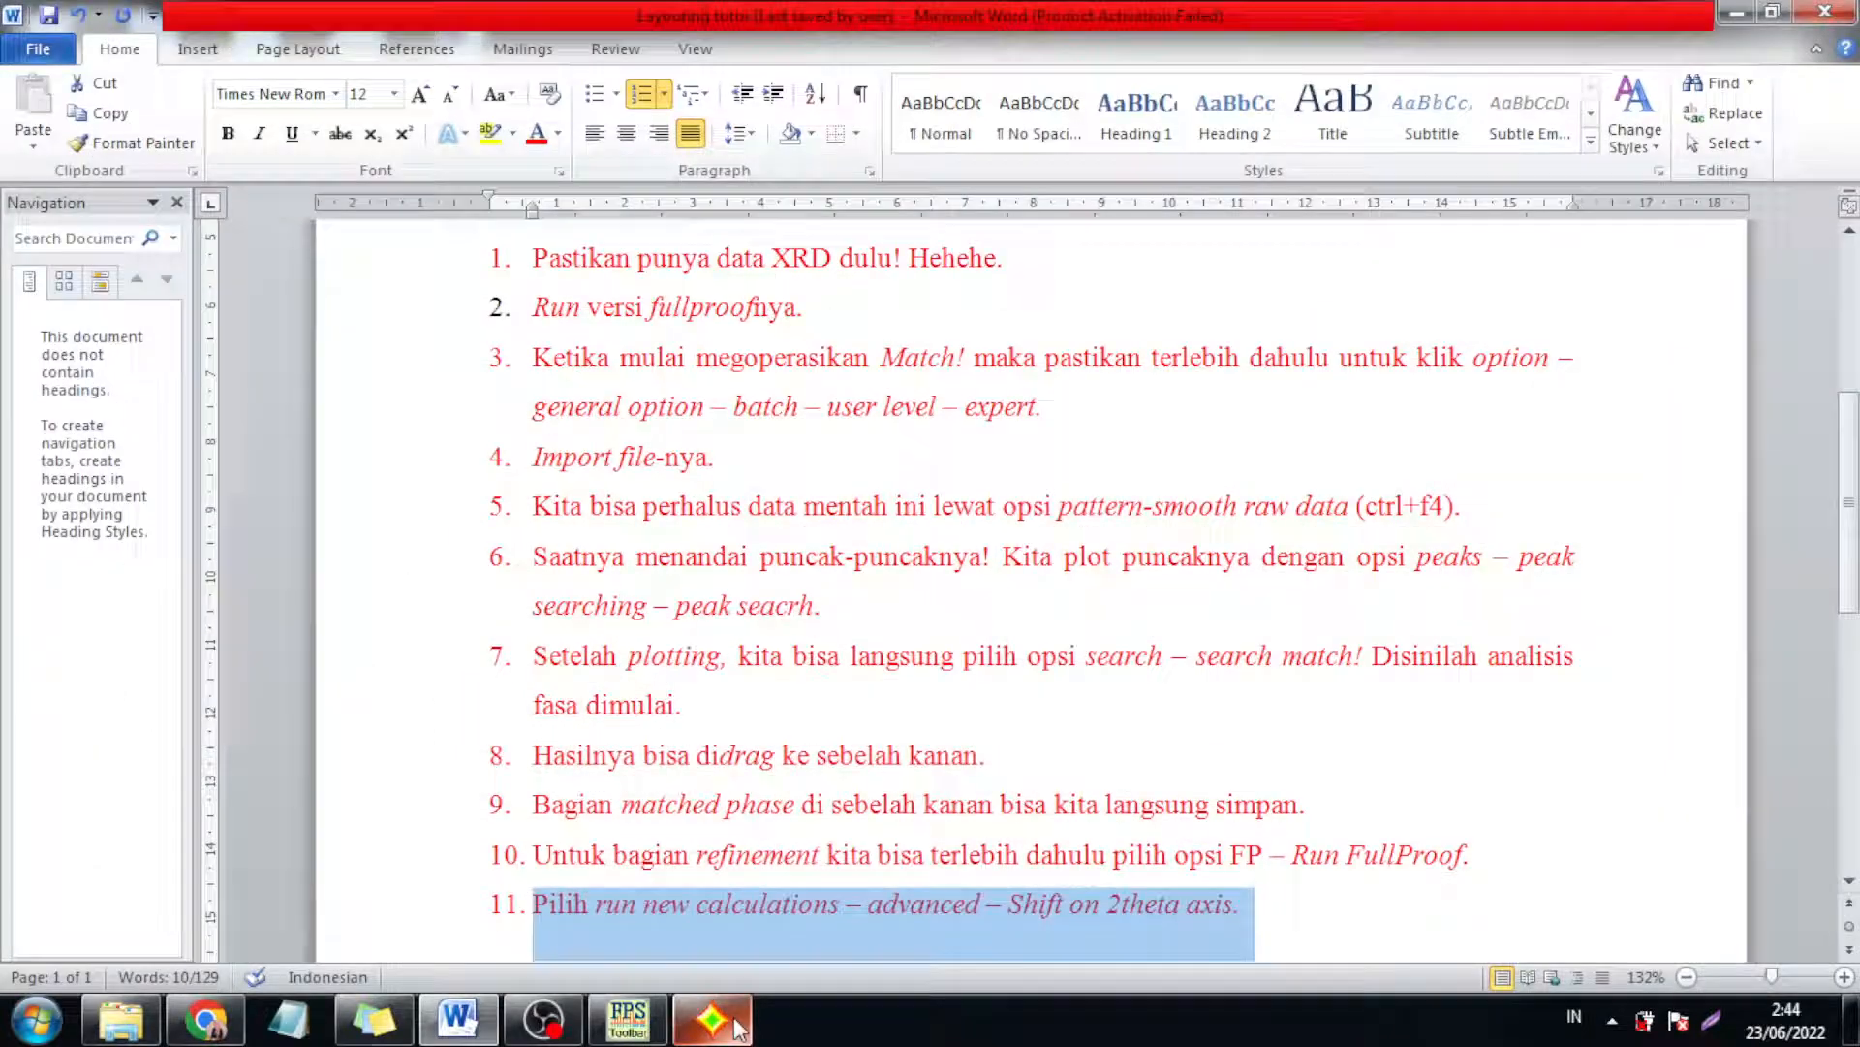
left_click(717, 1019)
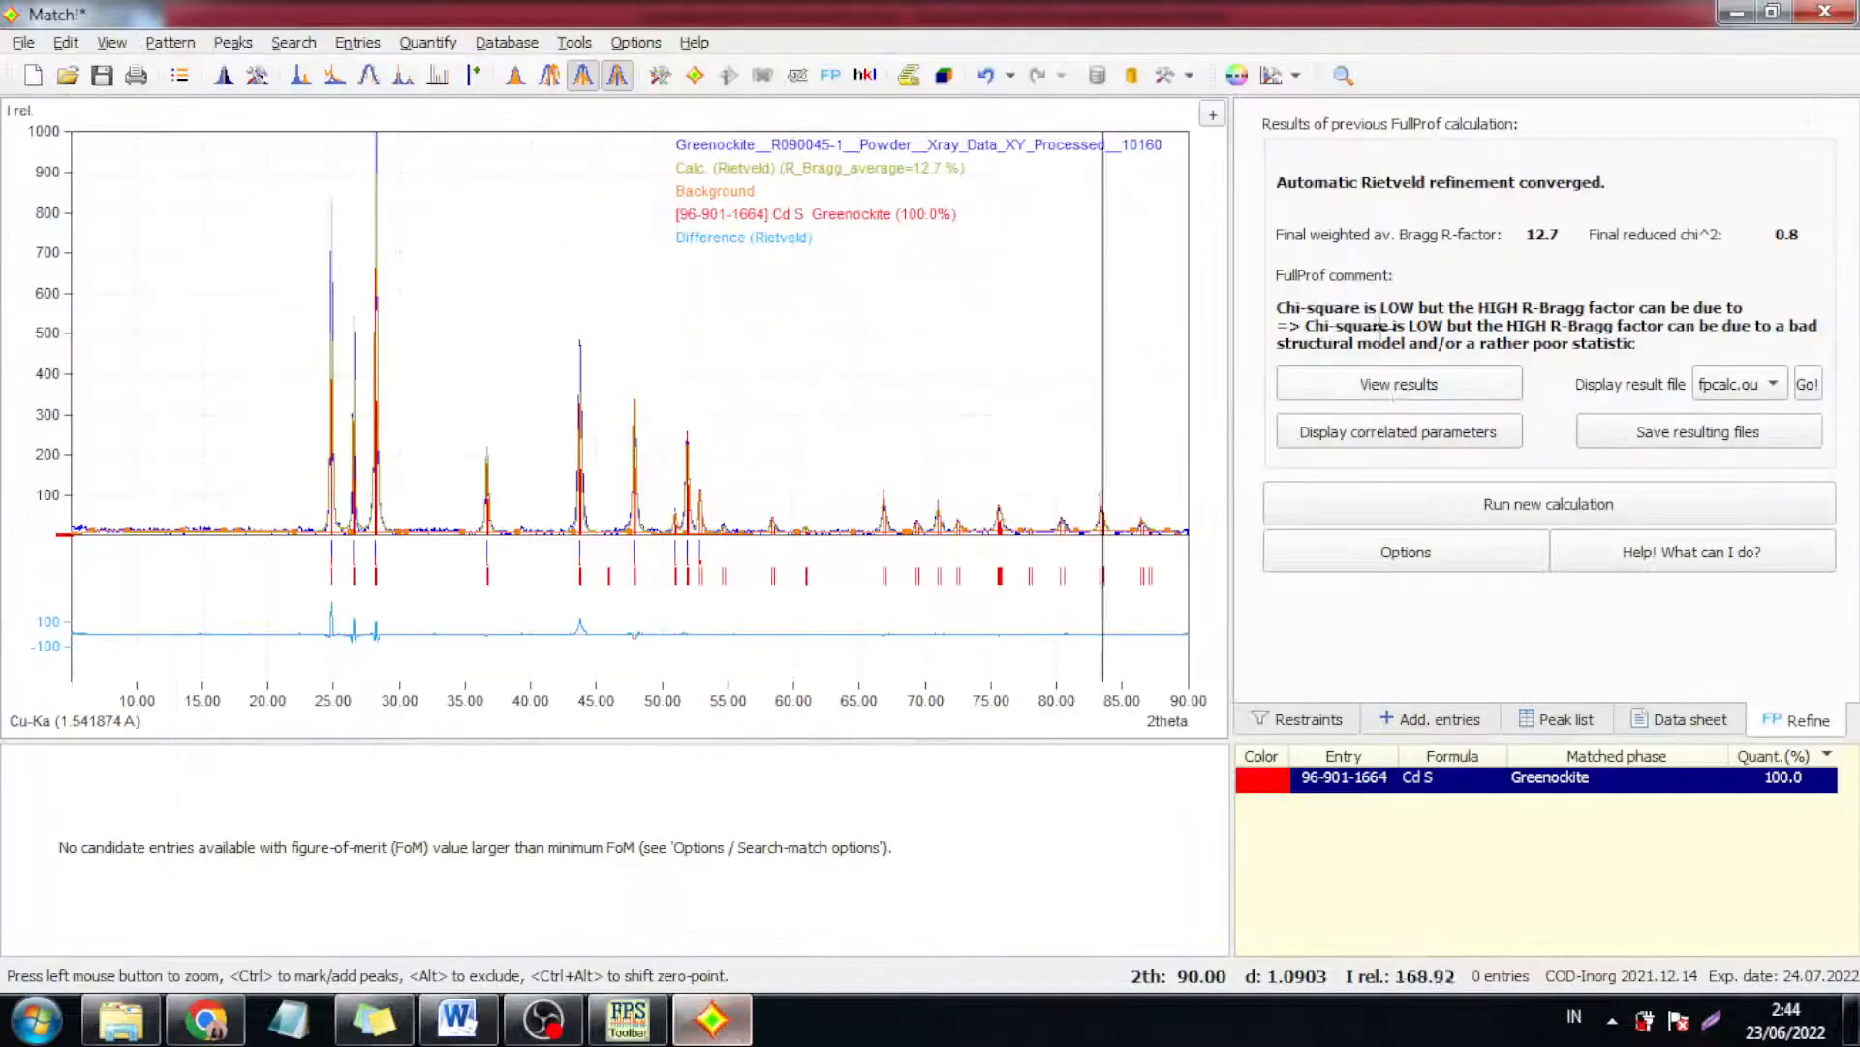
- Turn off automatic Rietveld refinement, activate the advanced Shift on 2theta-axis parameter and run a new FullProf calculation
left_click(1517, 504)
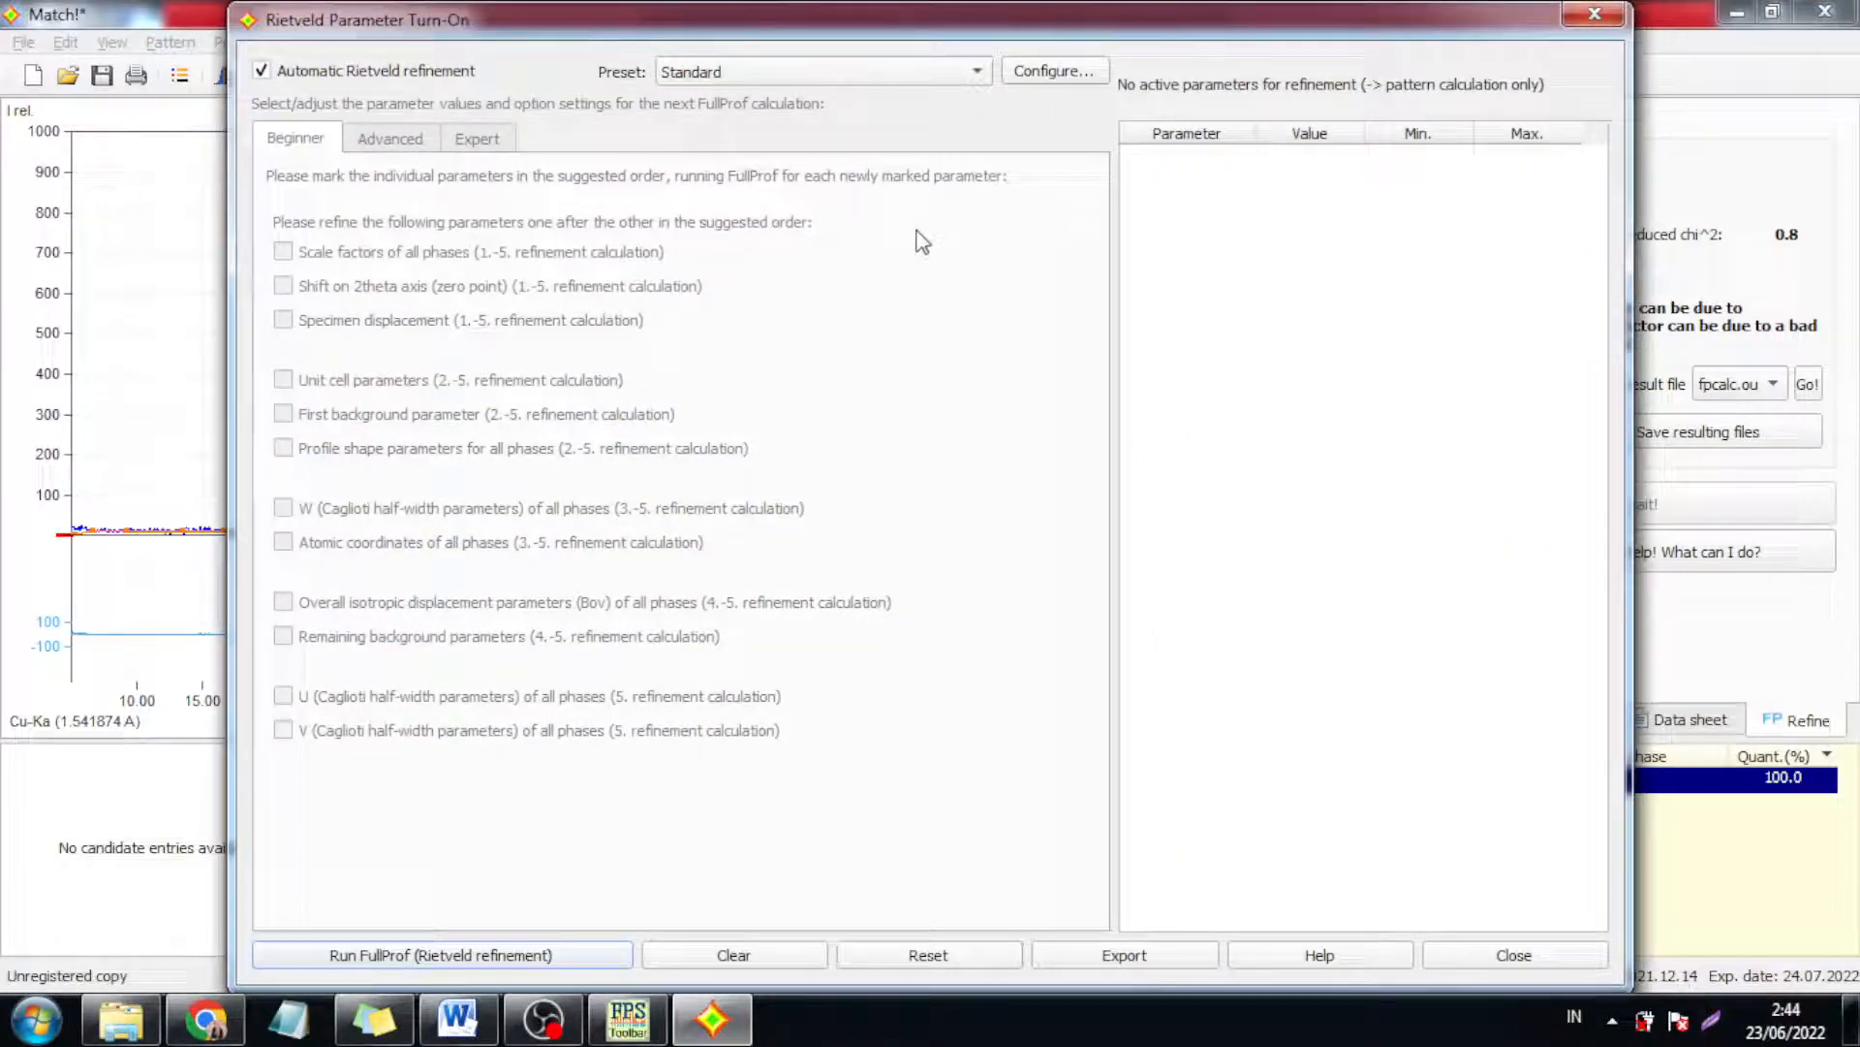
left_click(360, 76)
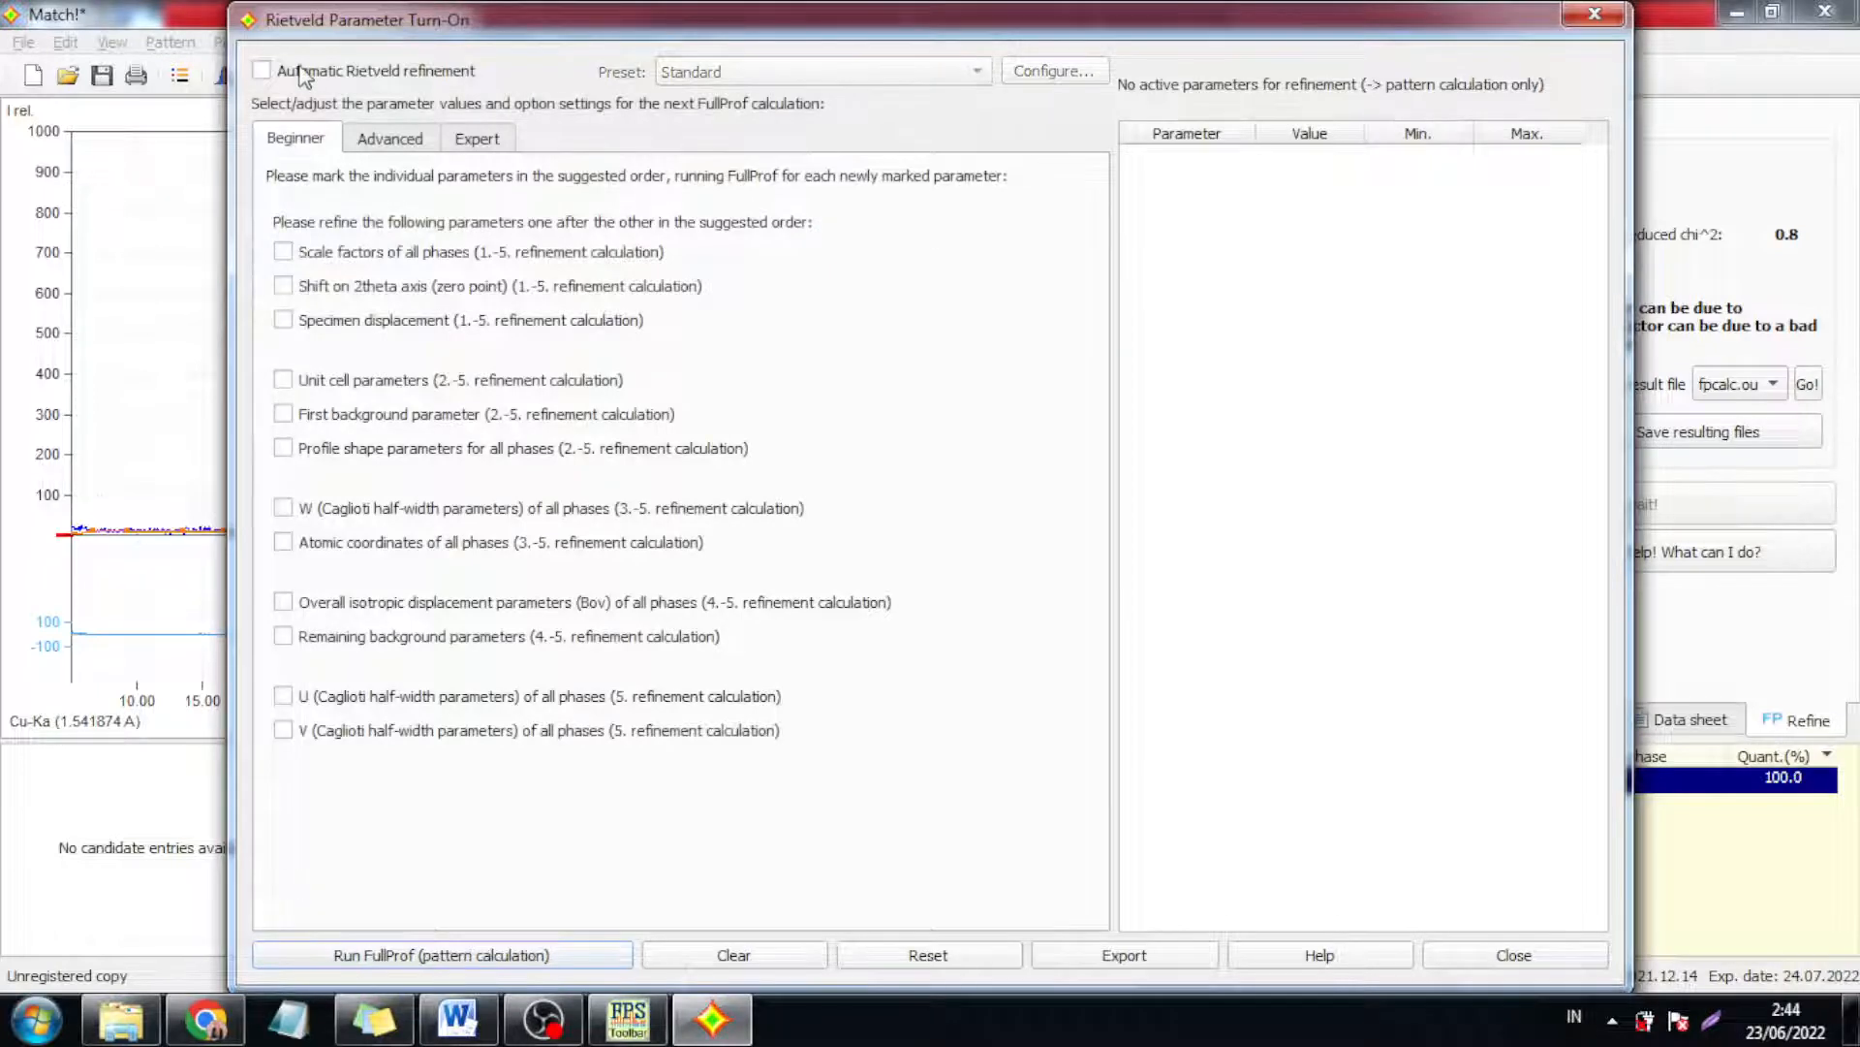
left_click(388, 140)
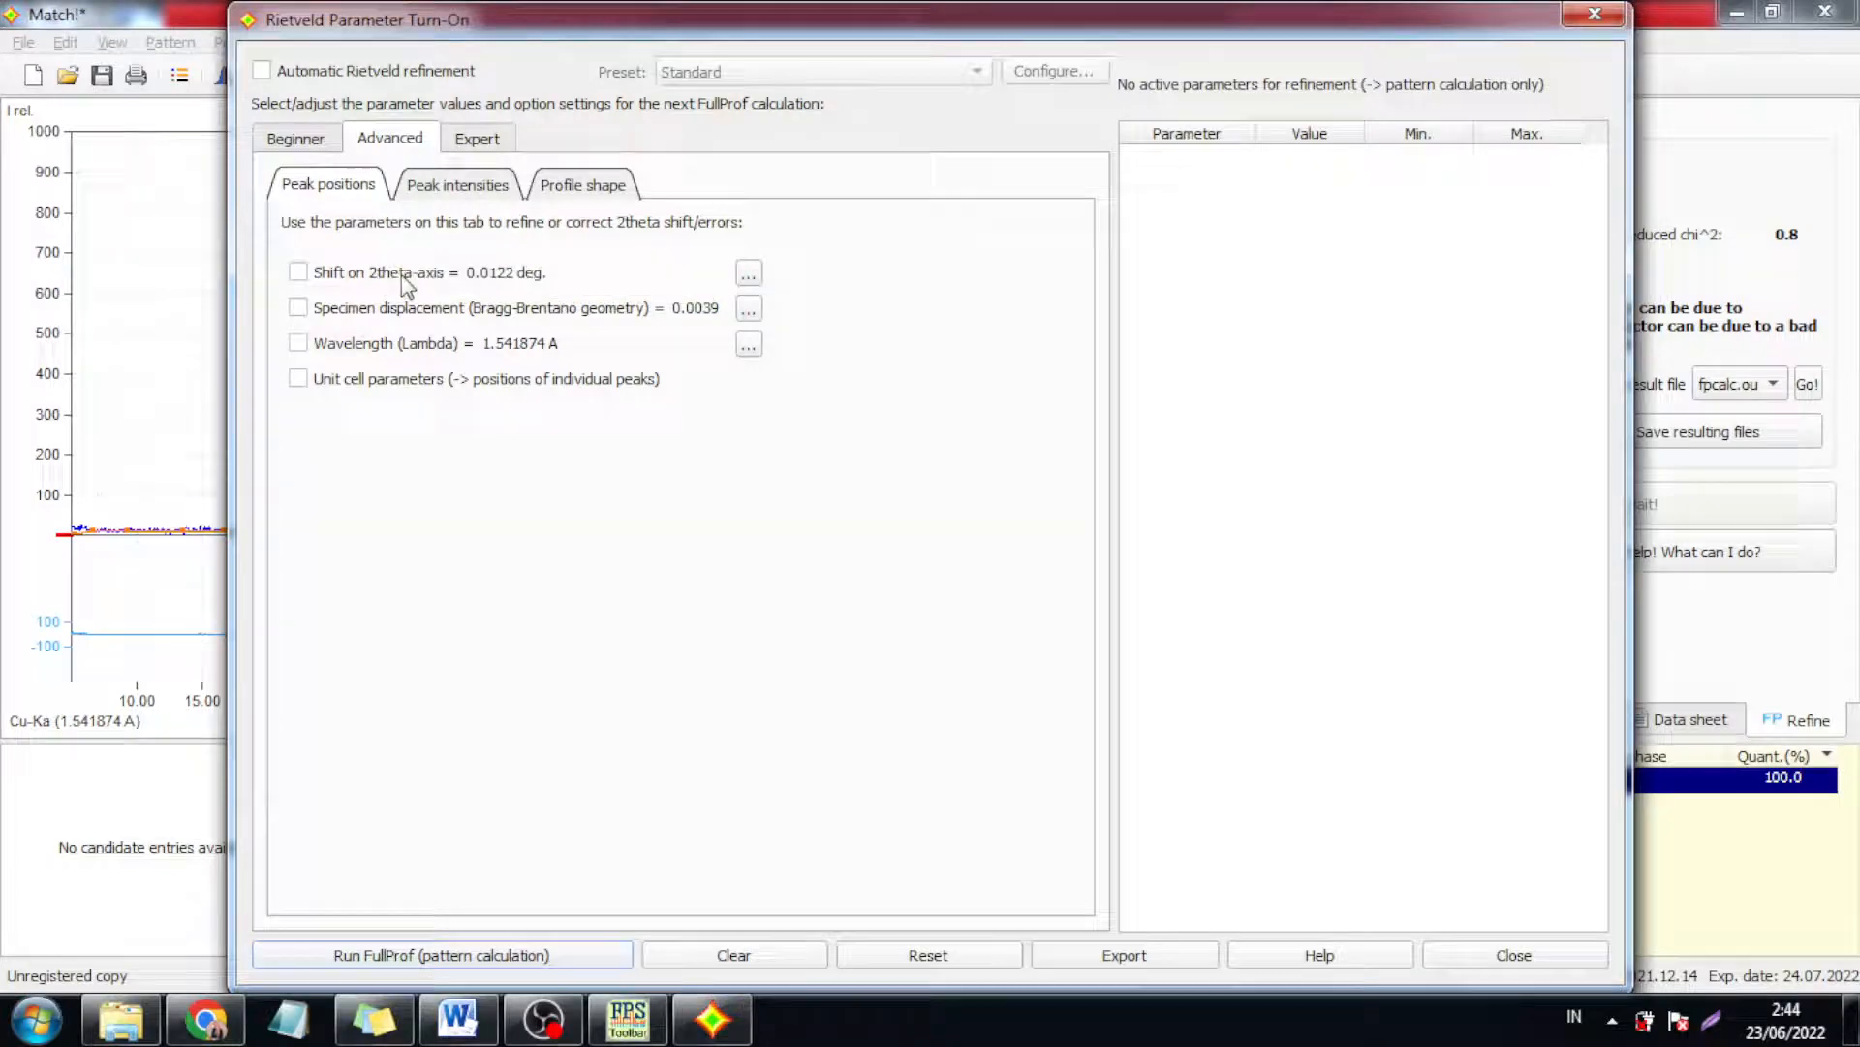
left_click(298, 272)
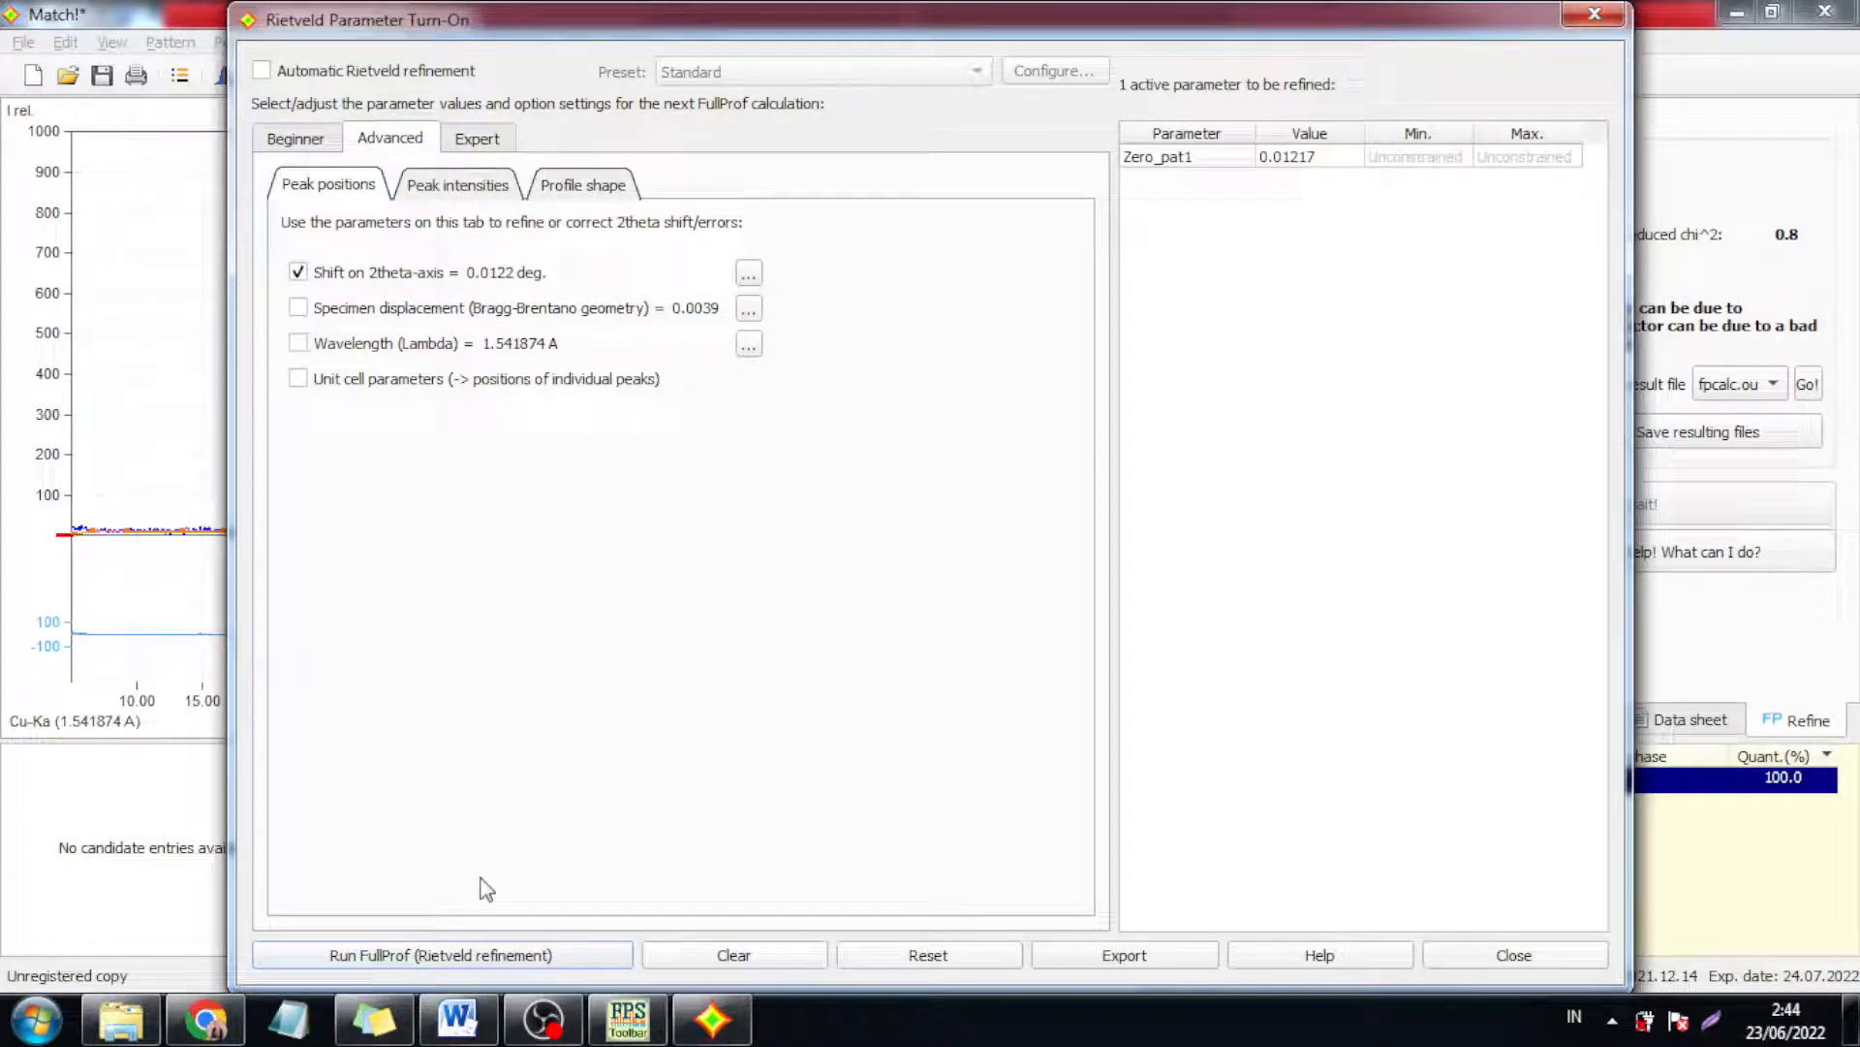
left_click(477, 1008)
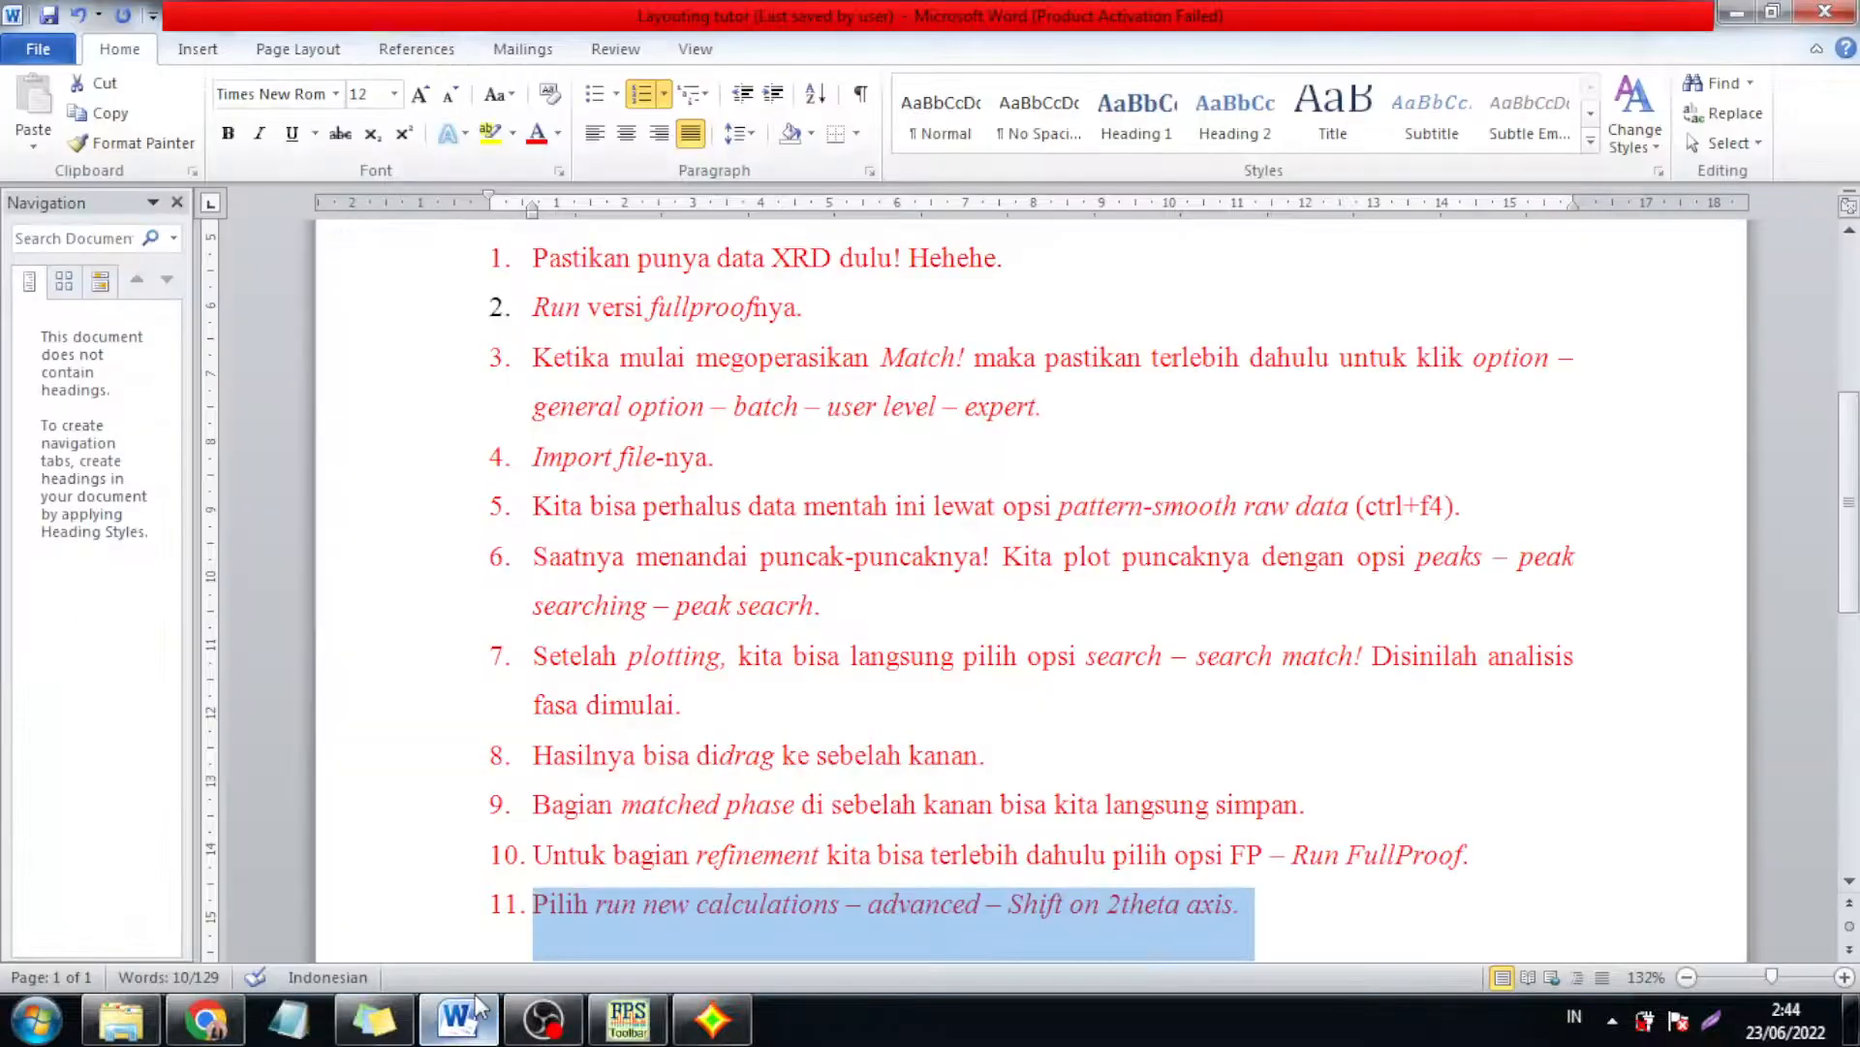
left_click(478, 1008)
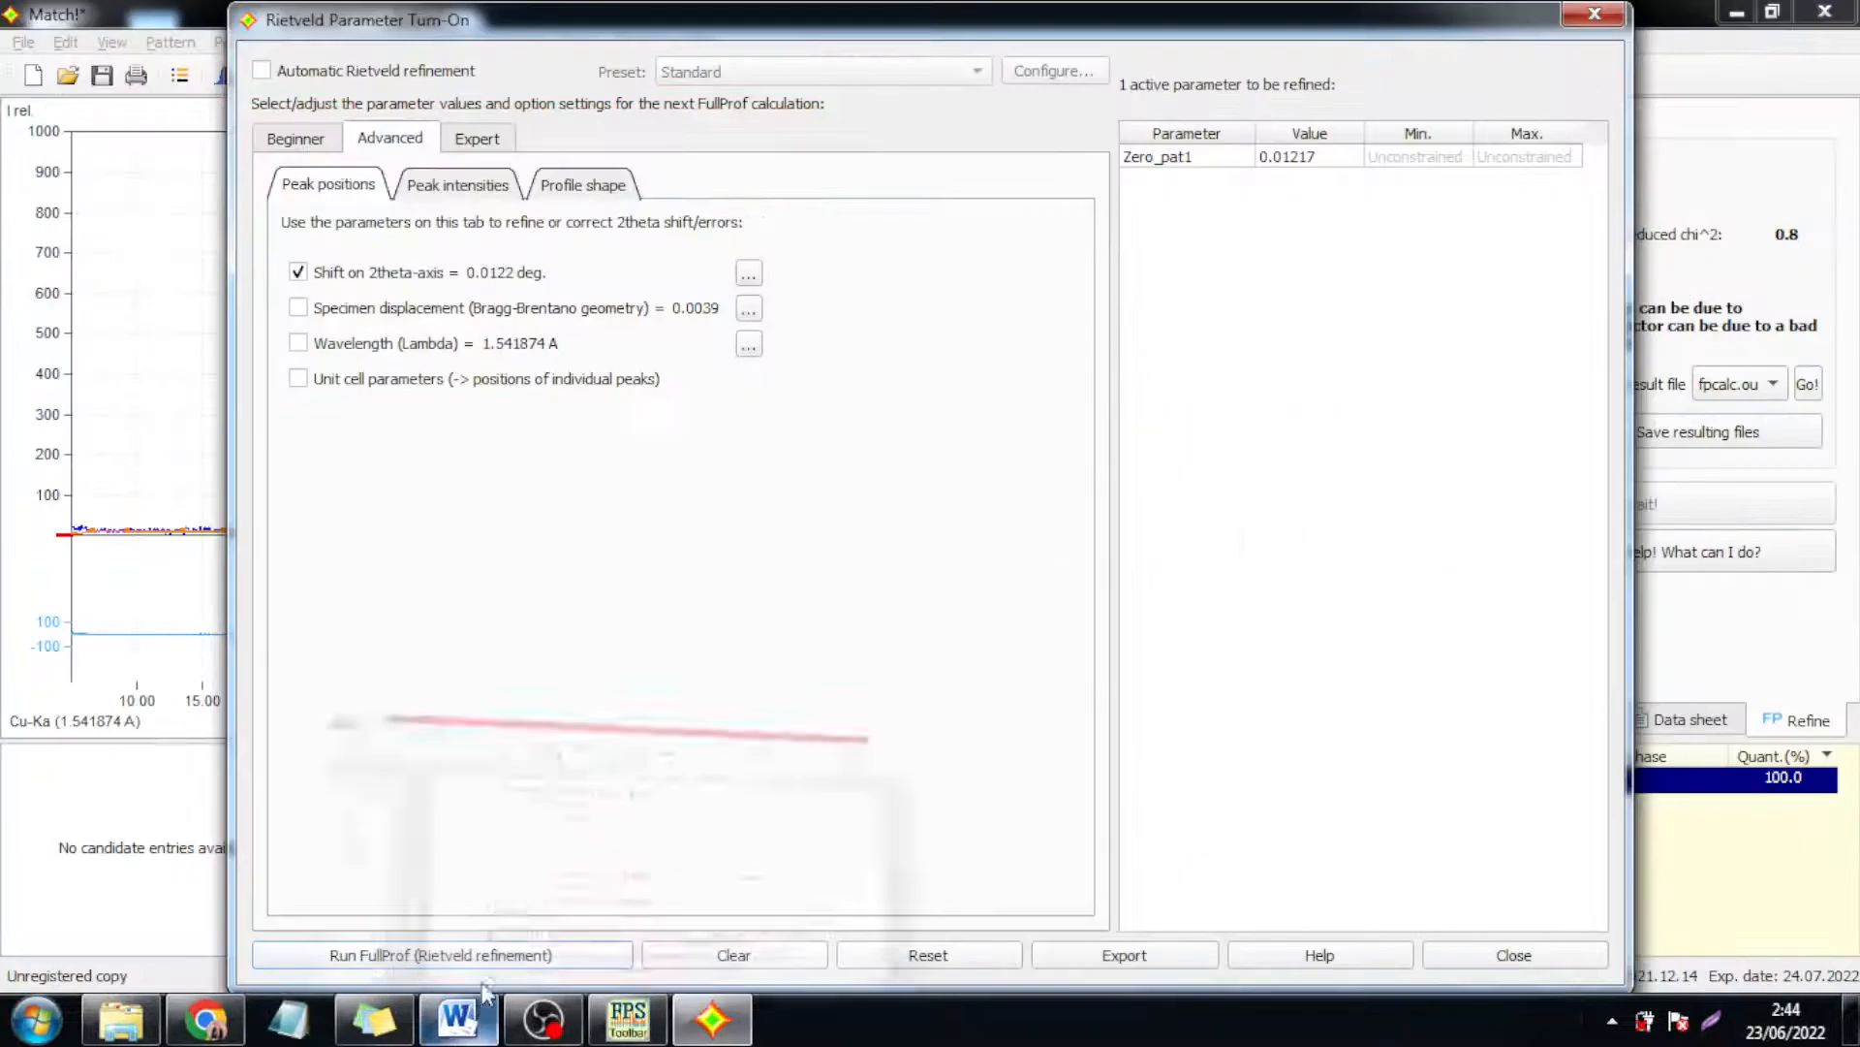
left_click(535, 957)
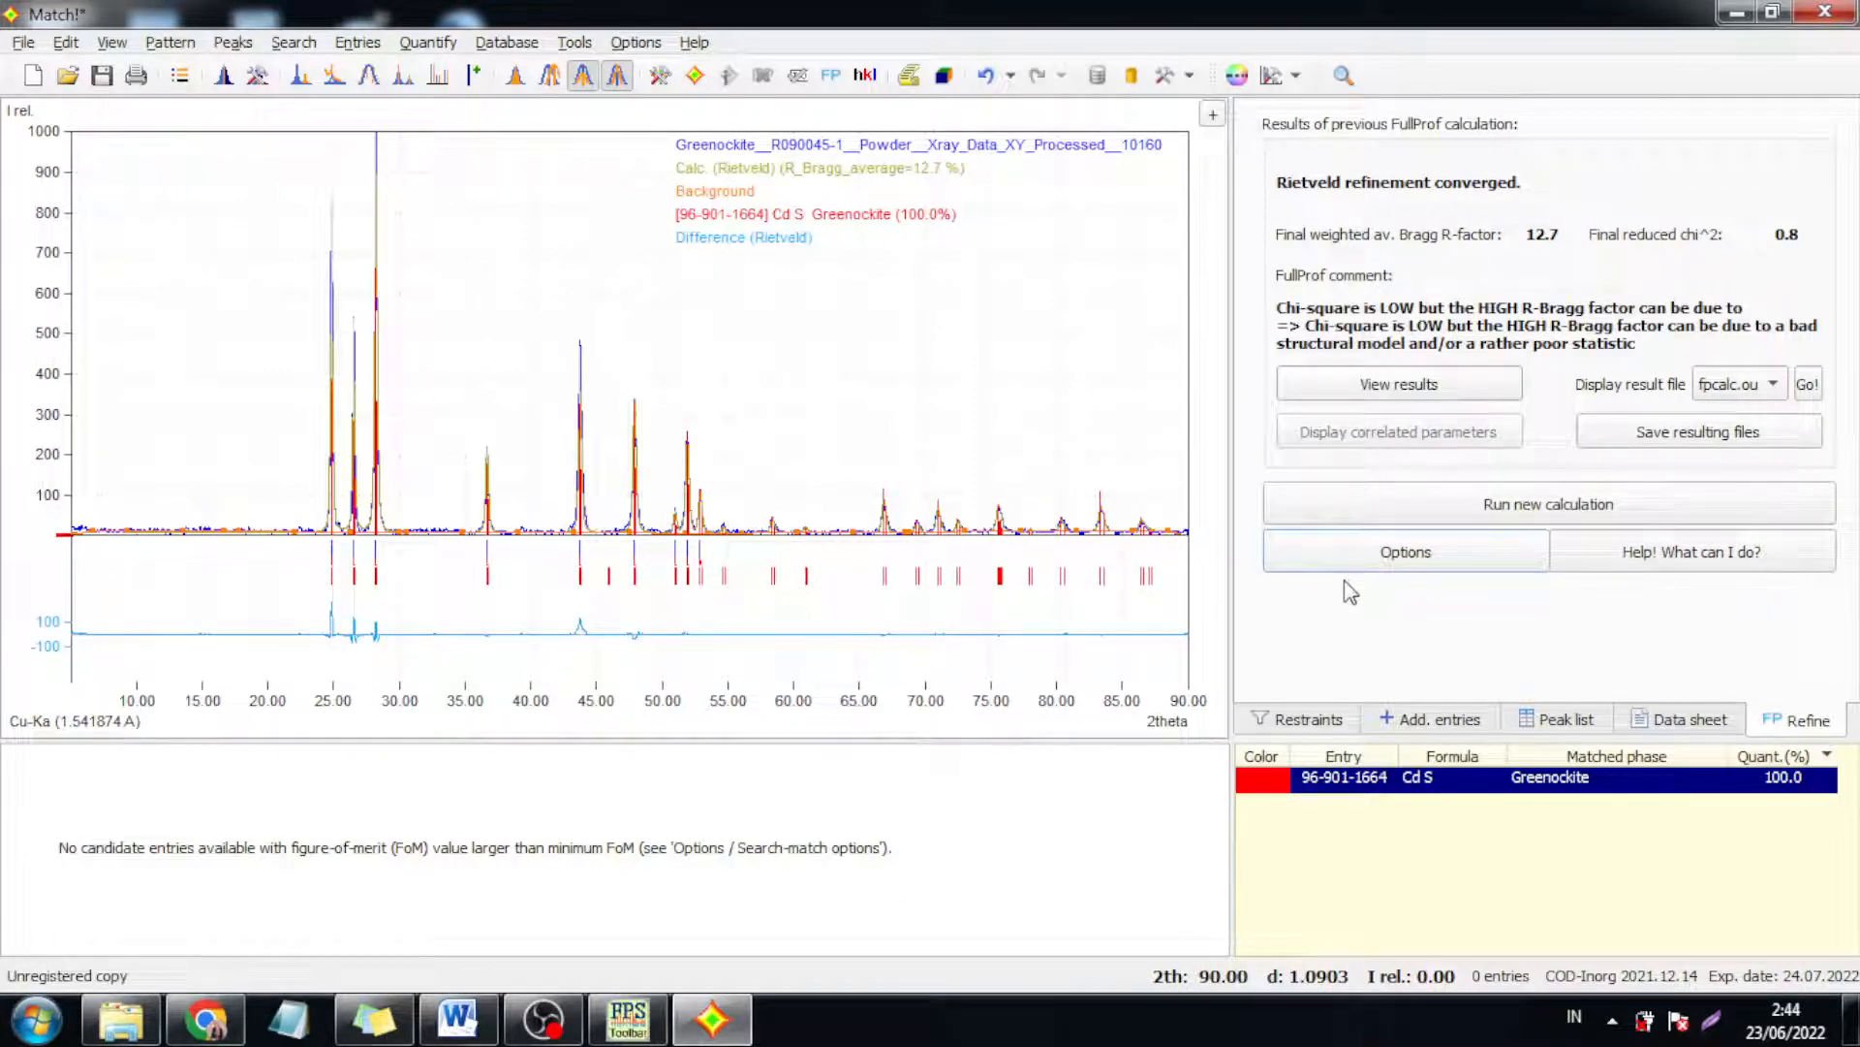
- Examine the refined Greenockite data sheet: crystal structure, diffraction lines, FullProf refinement results and the bibliography reference
left_click(1711, 717)
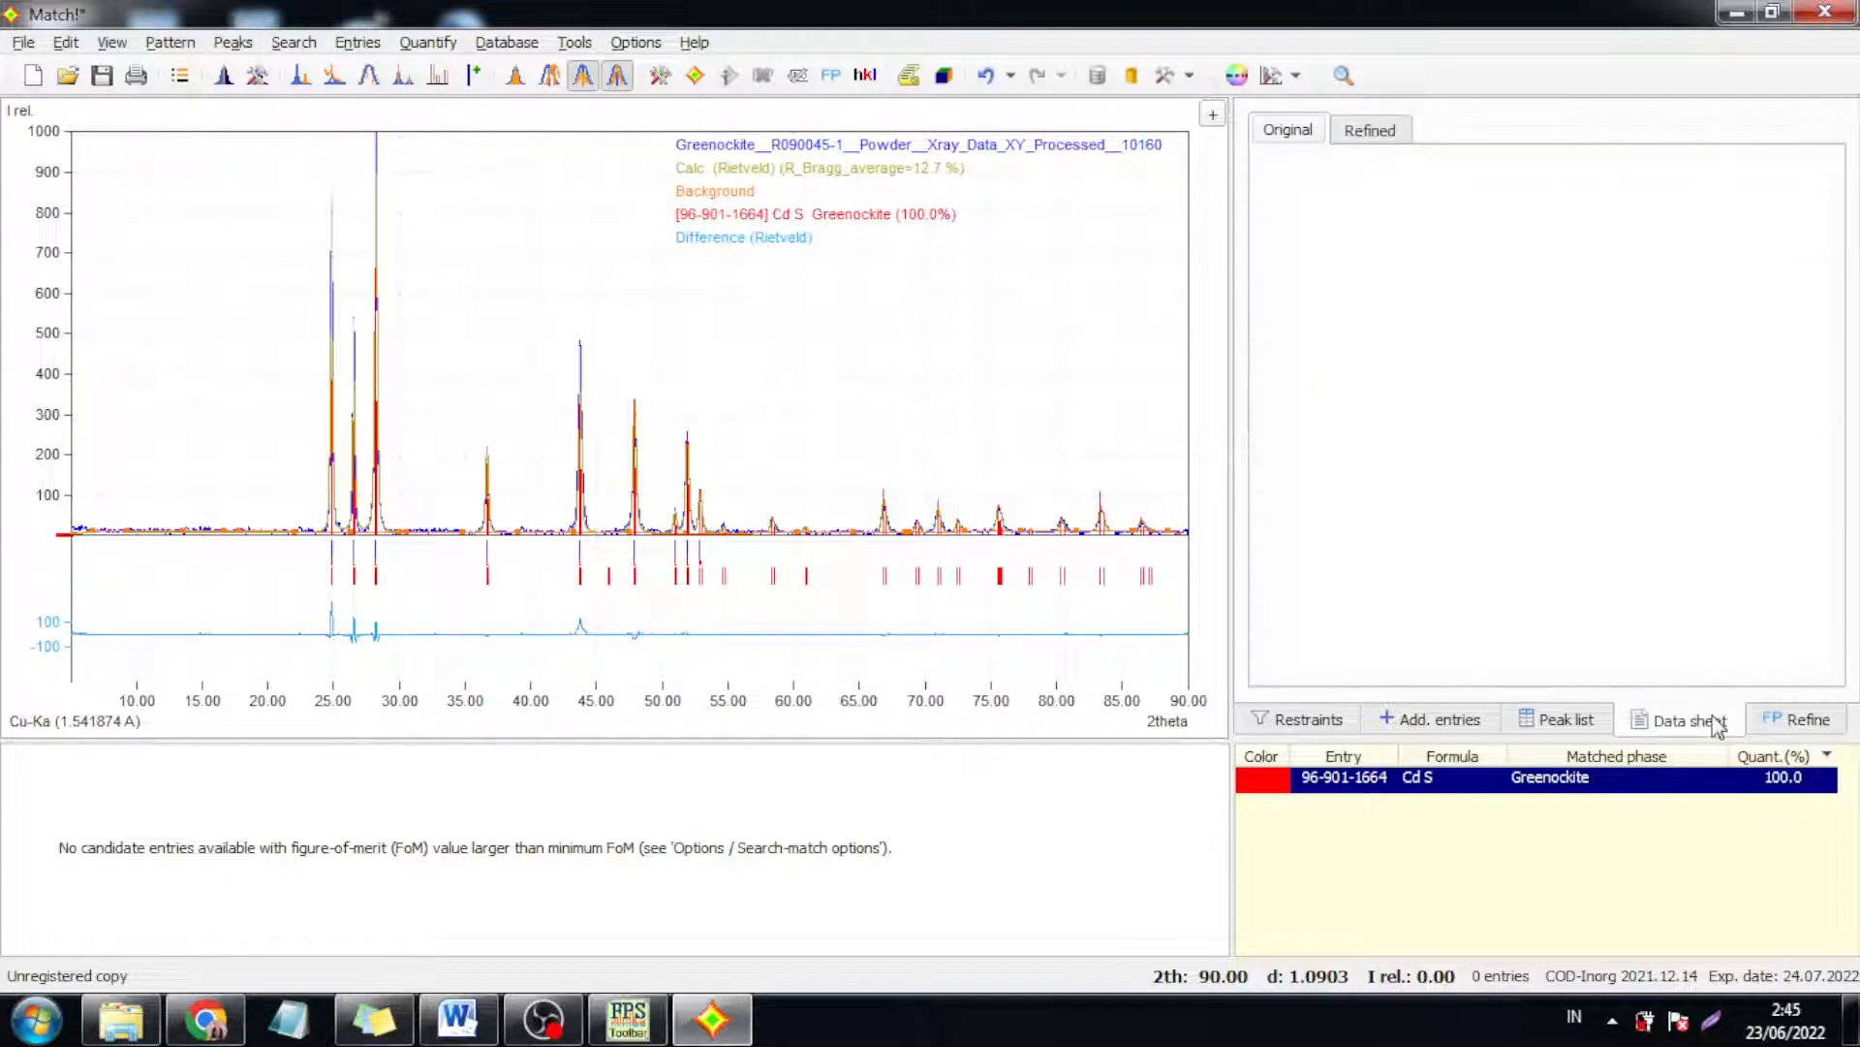
left_click(1371, 130)
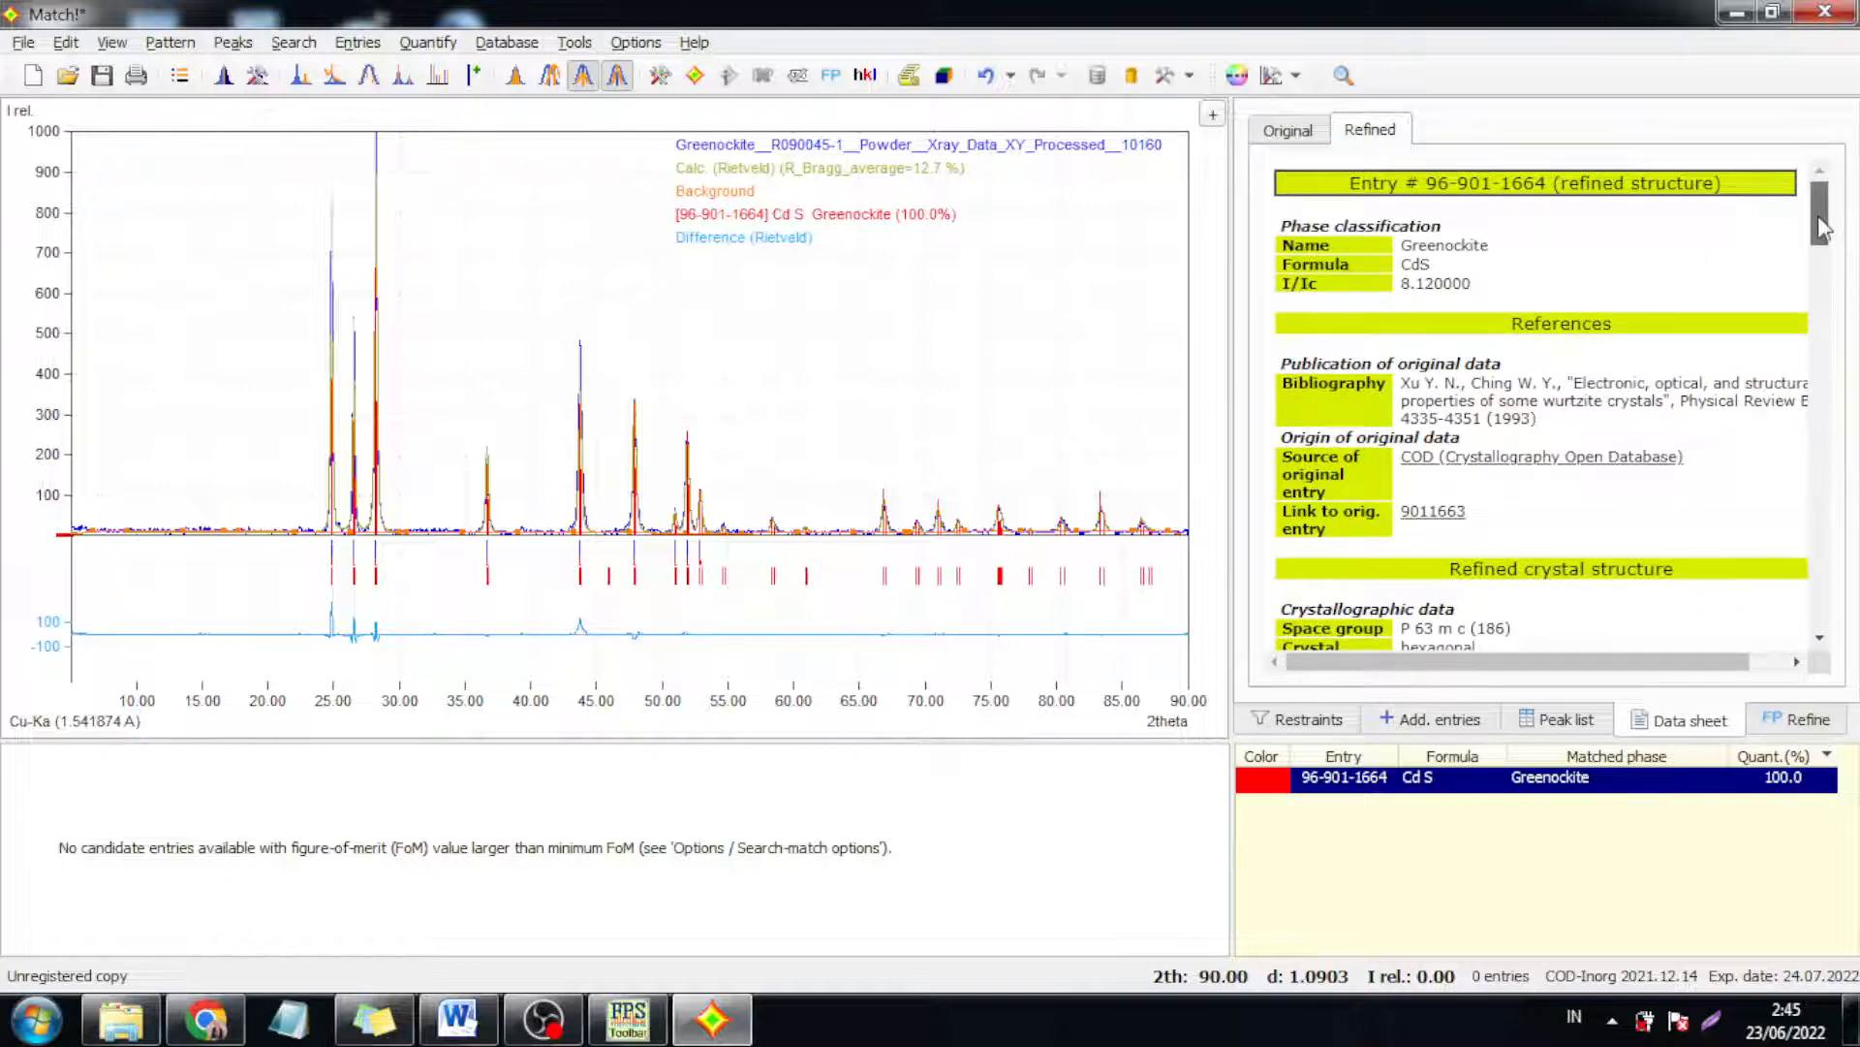
left_click_drag(1815, 214, 1838, 274)
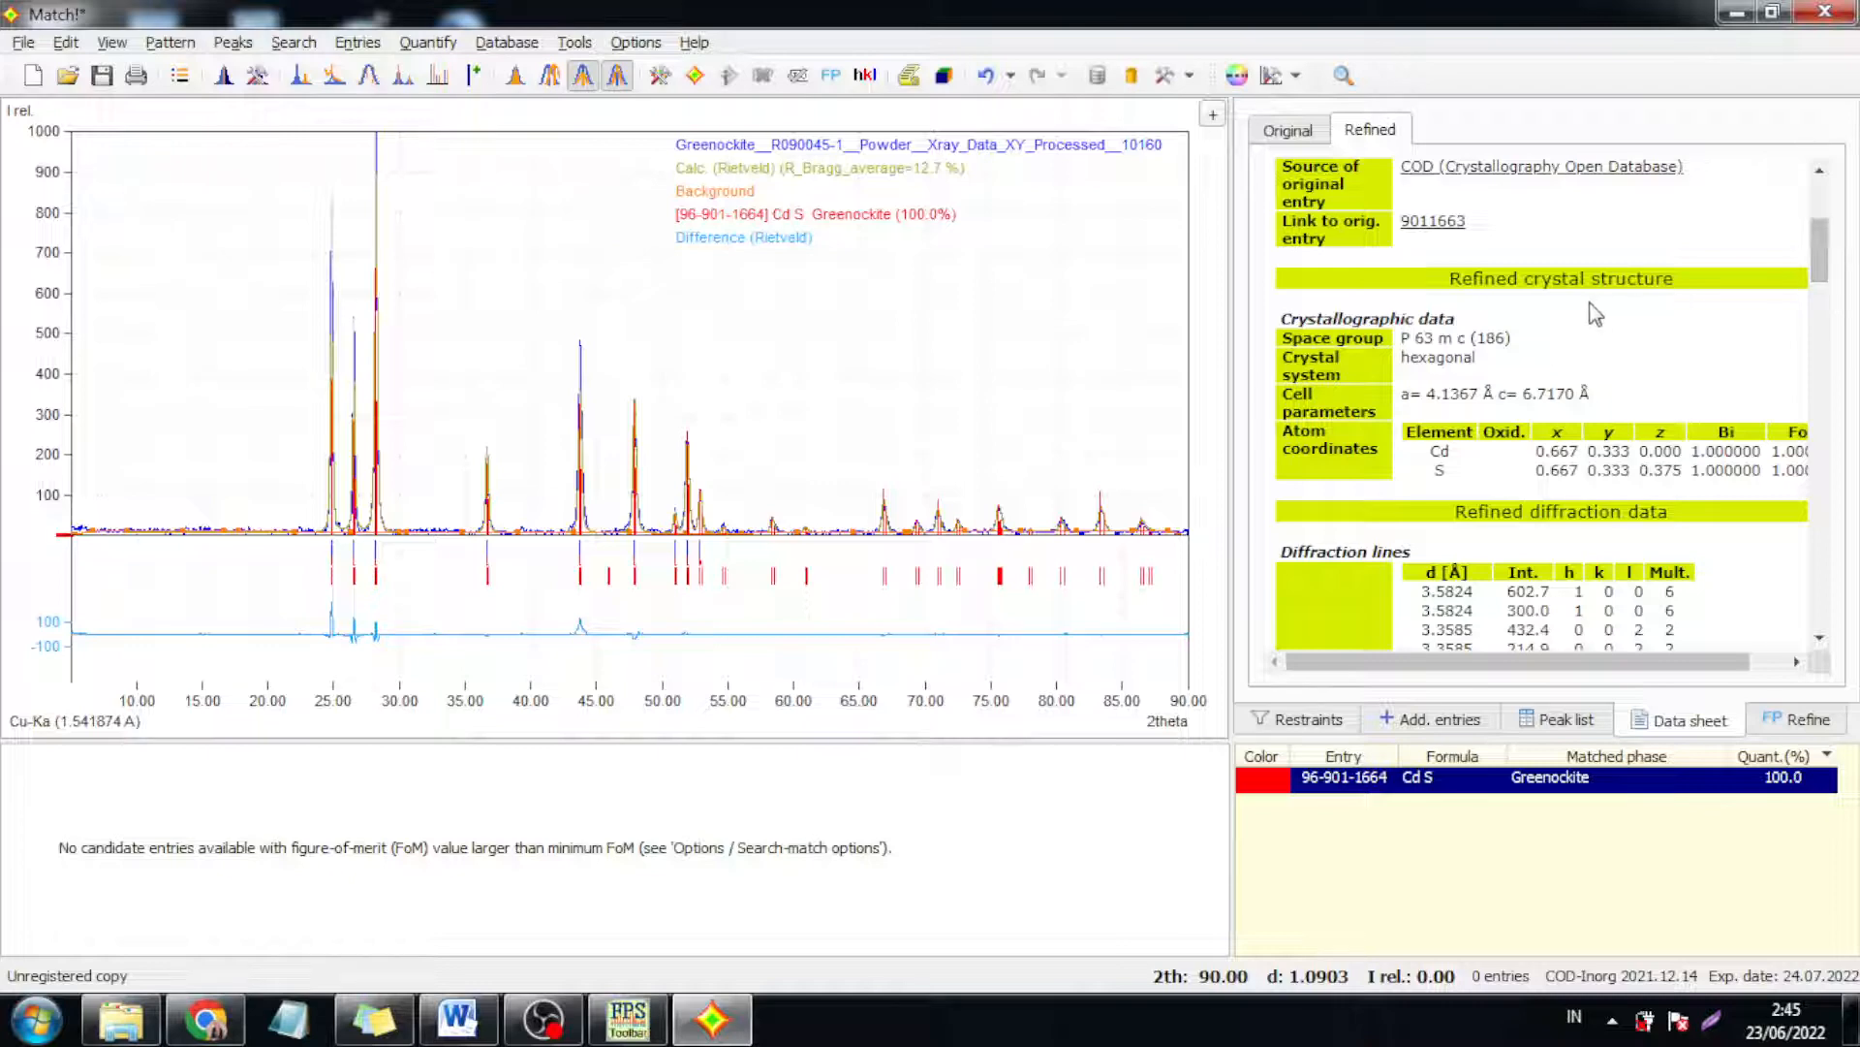
left_click_drag(1820, 250, 1810, 481)
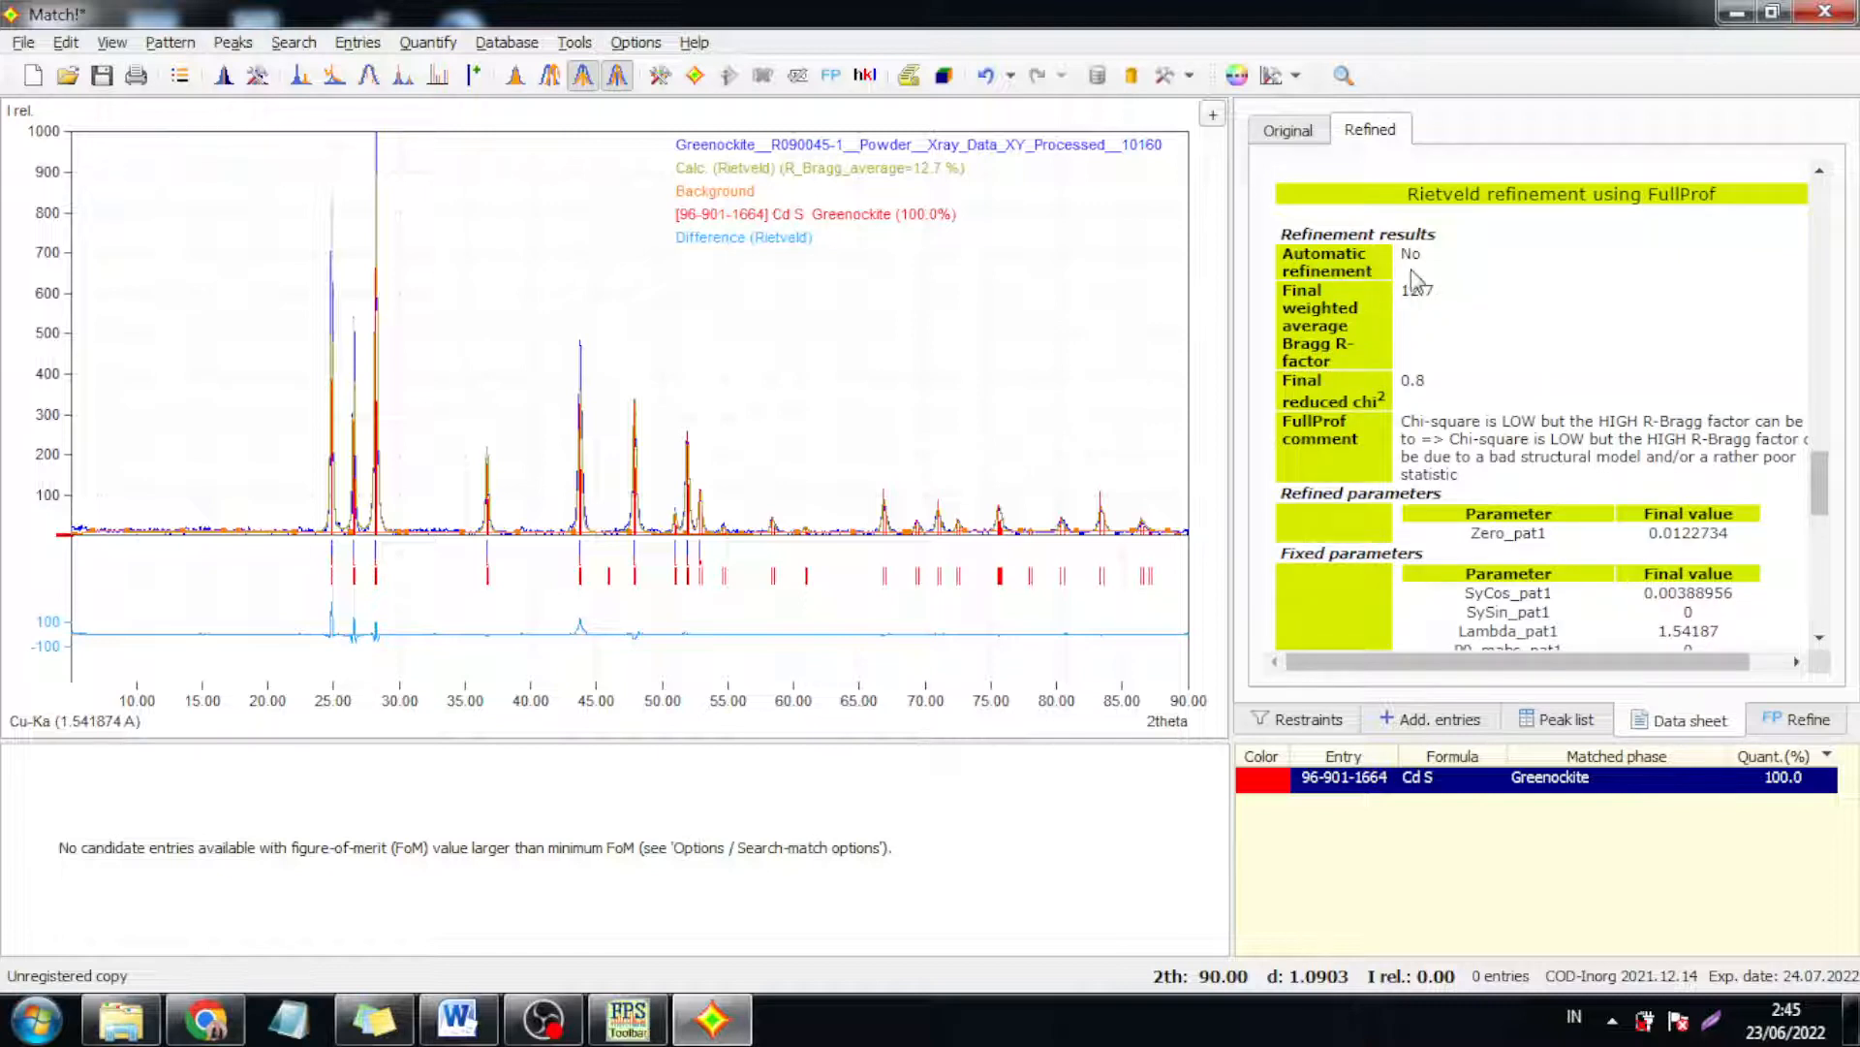
left_click_drag(1828, 485, 1813, 198)
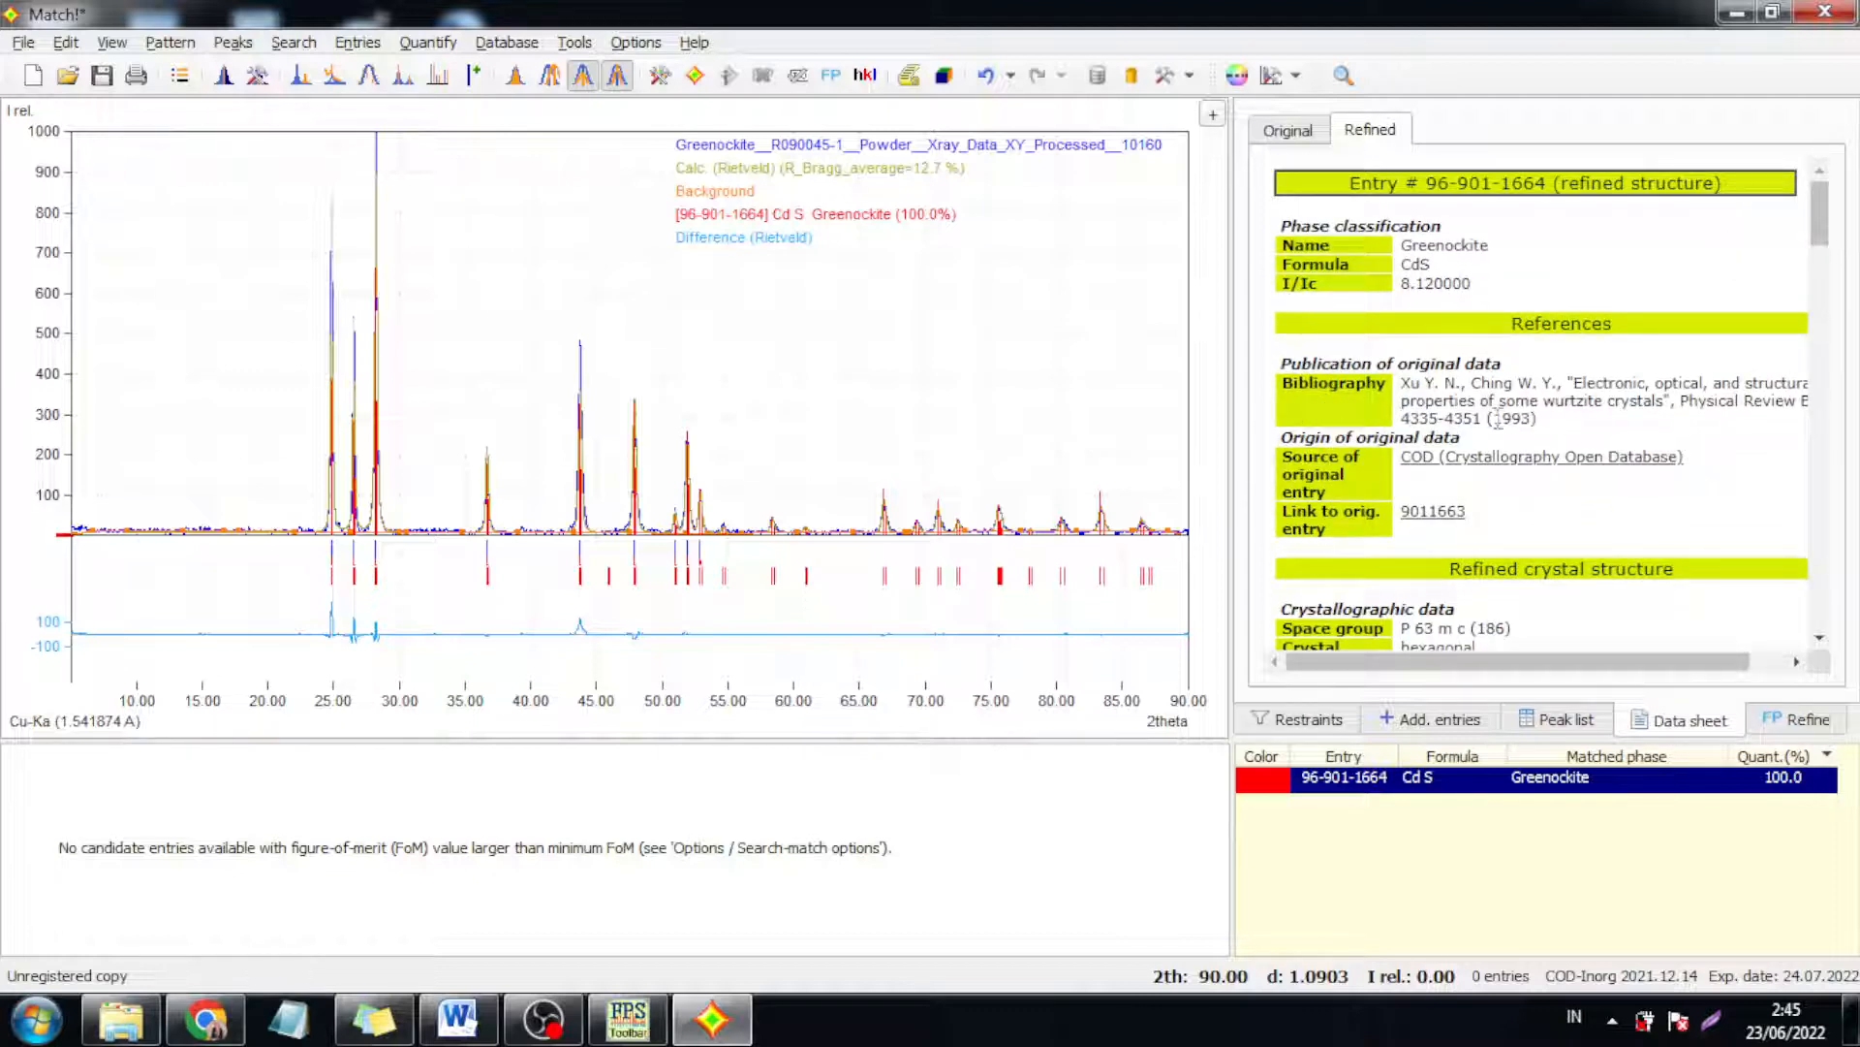
left_click_drag(1534, 418, 1393, 391)
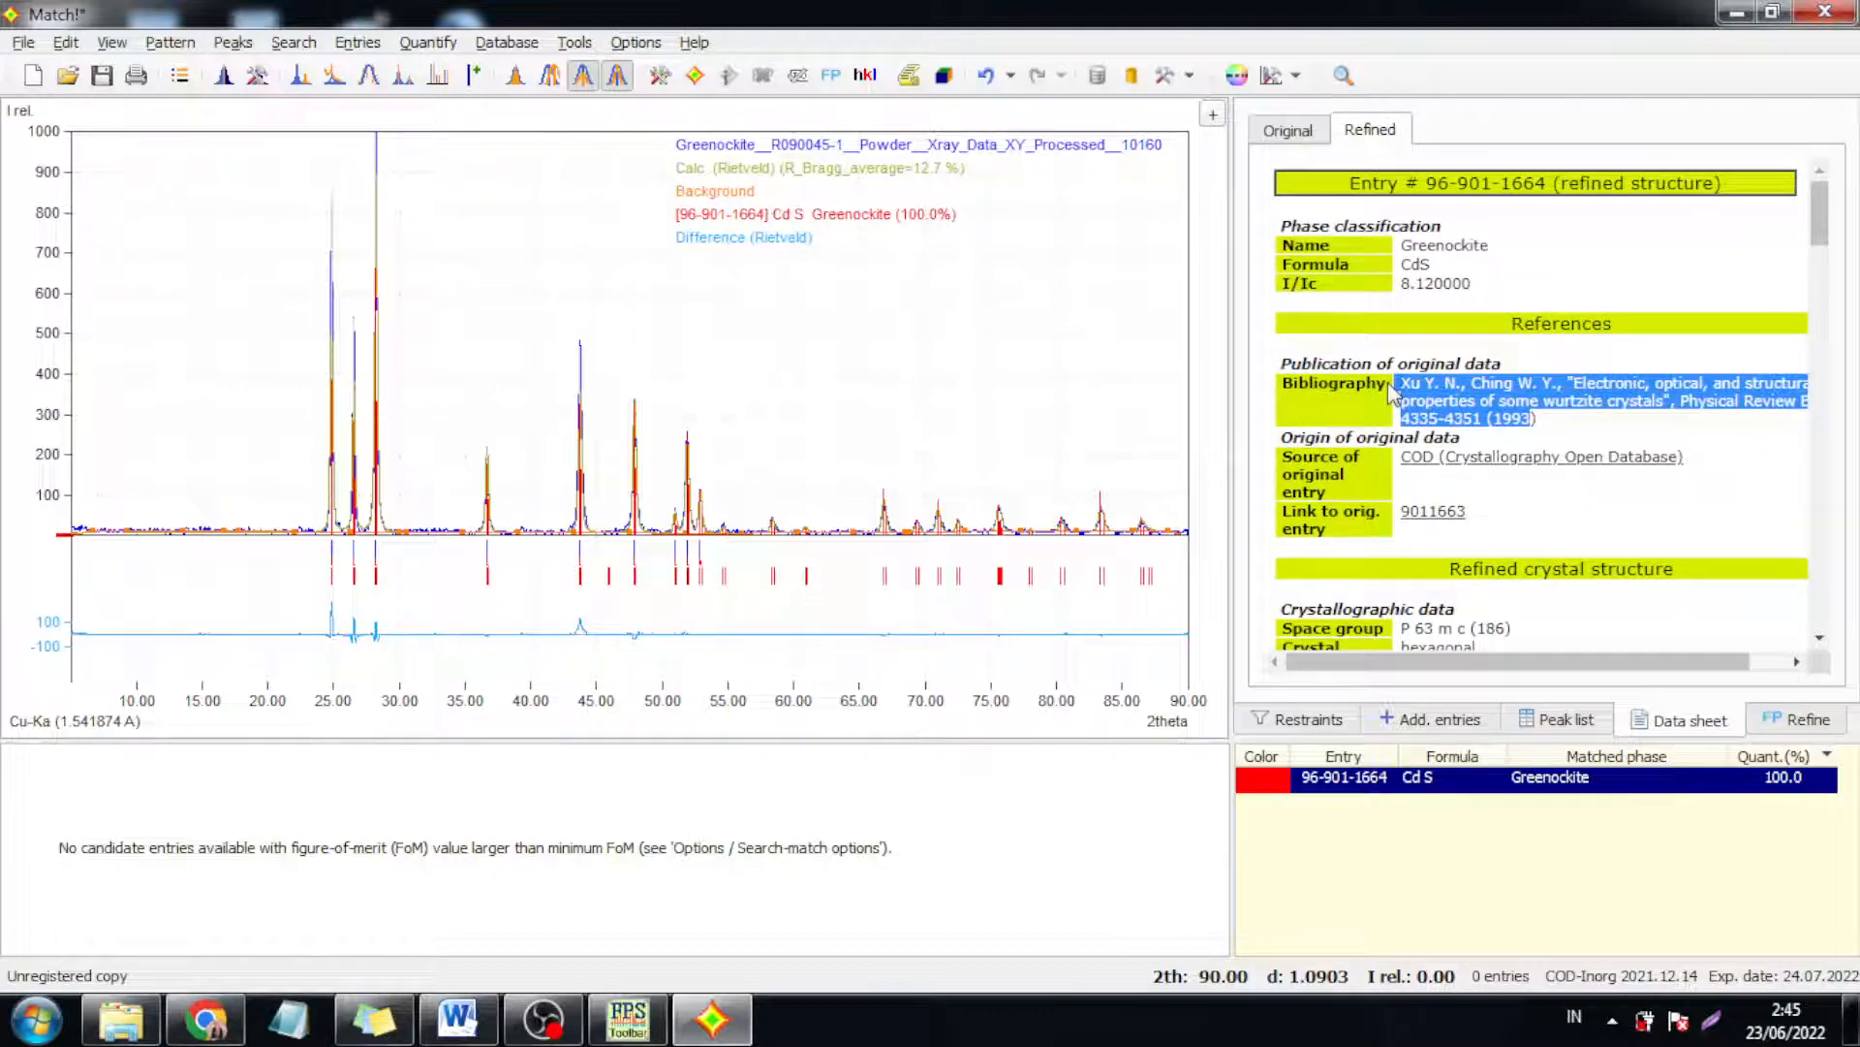
left_click(1609, 423)
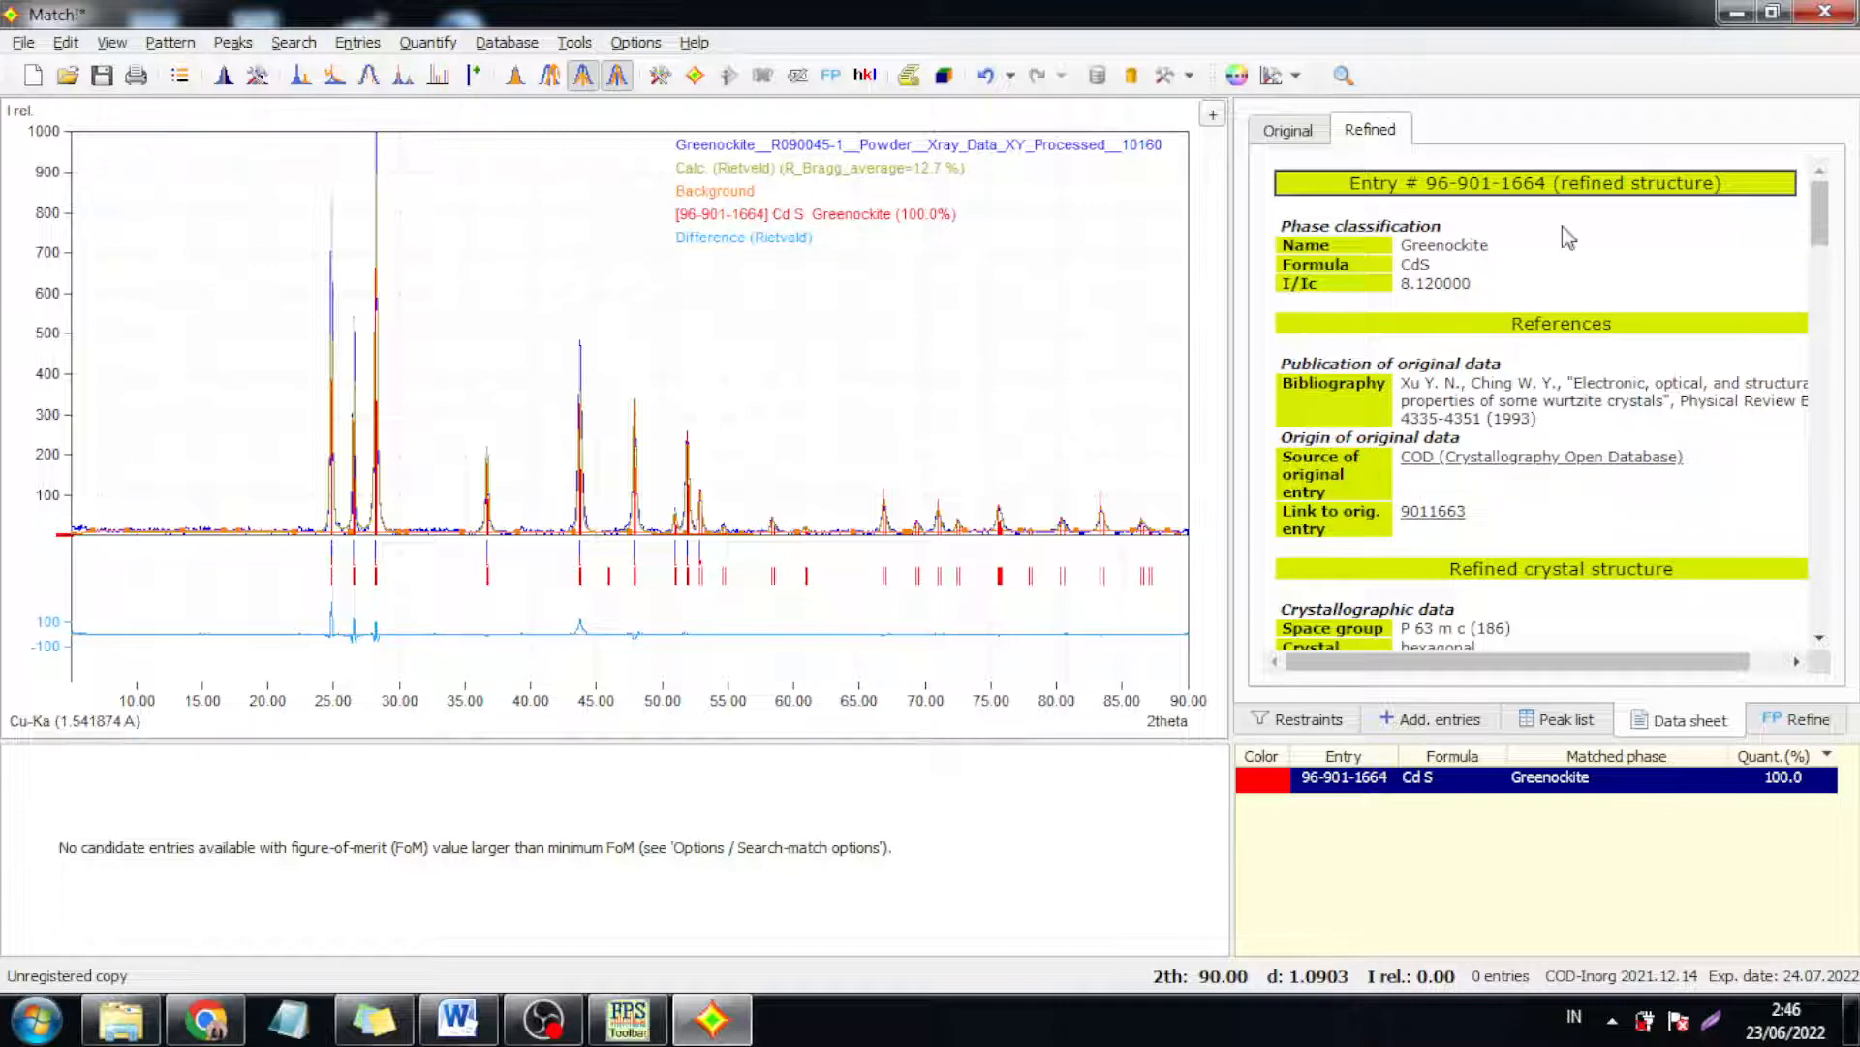
- Generate the phase analysis report for the refined pattern, examine its sample data, analysis results and identified phase details, and close it
left_click(911, 76)
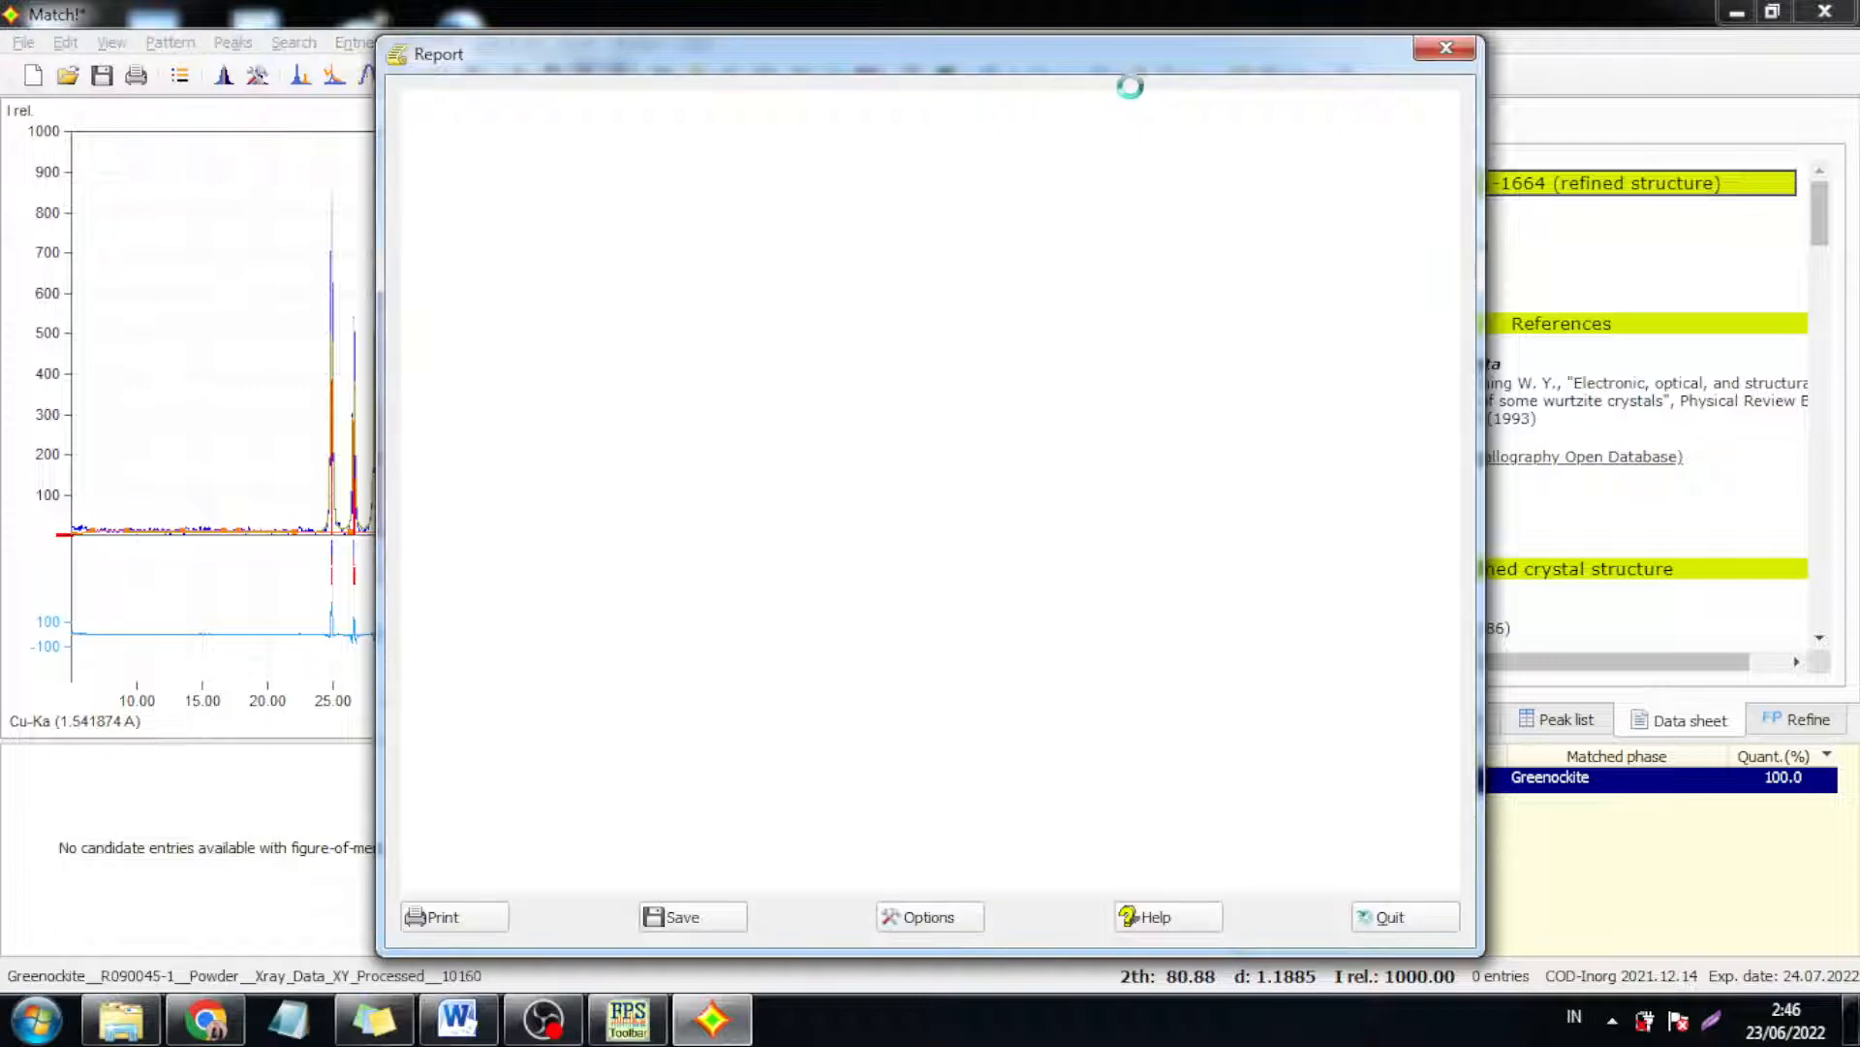
left_click_drag(1232, 67, 889, 42)
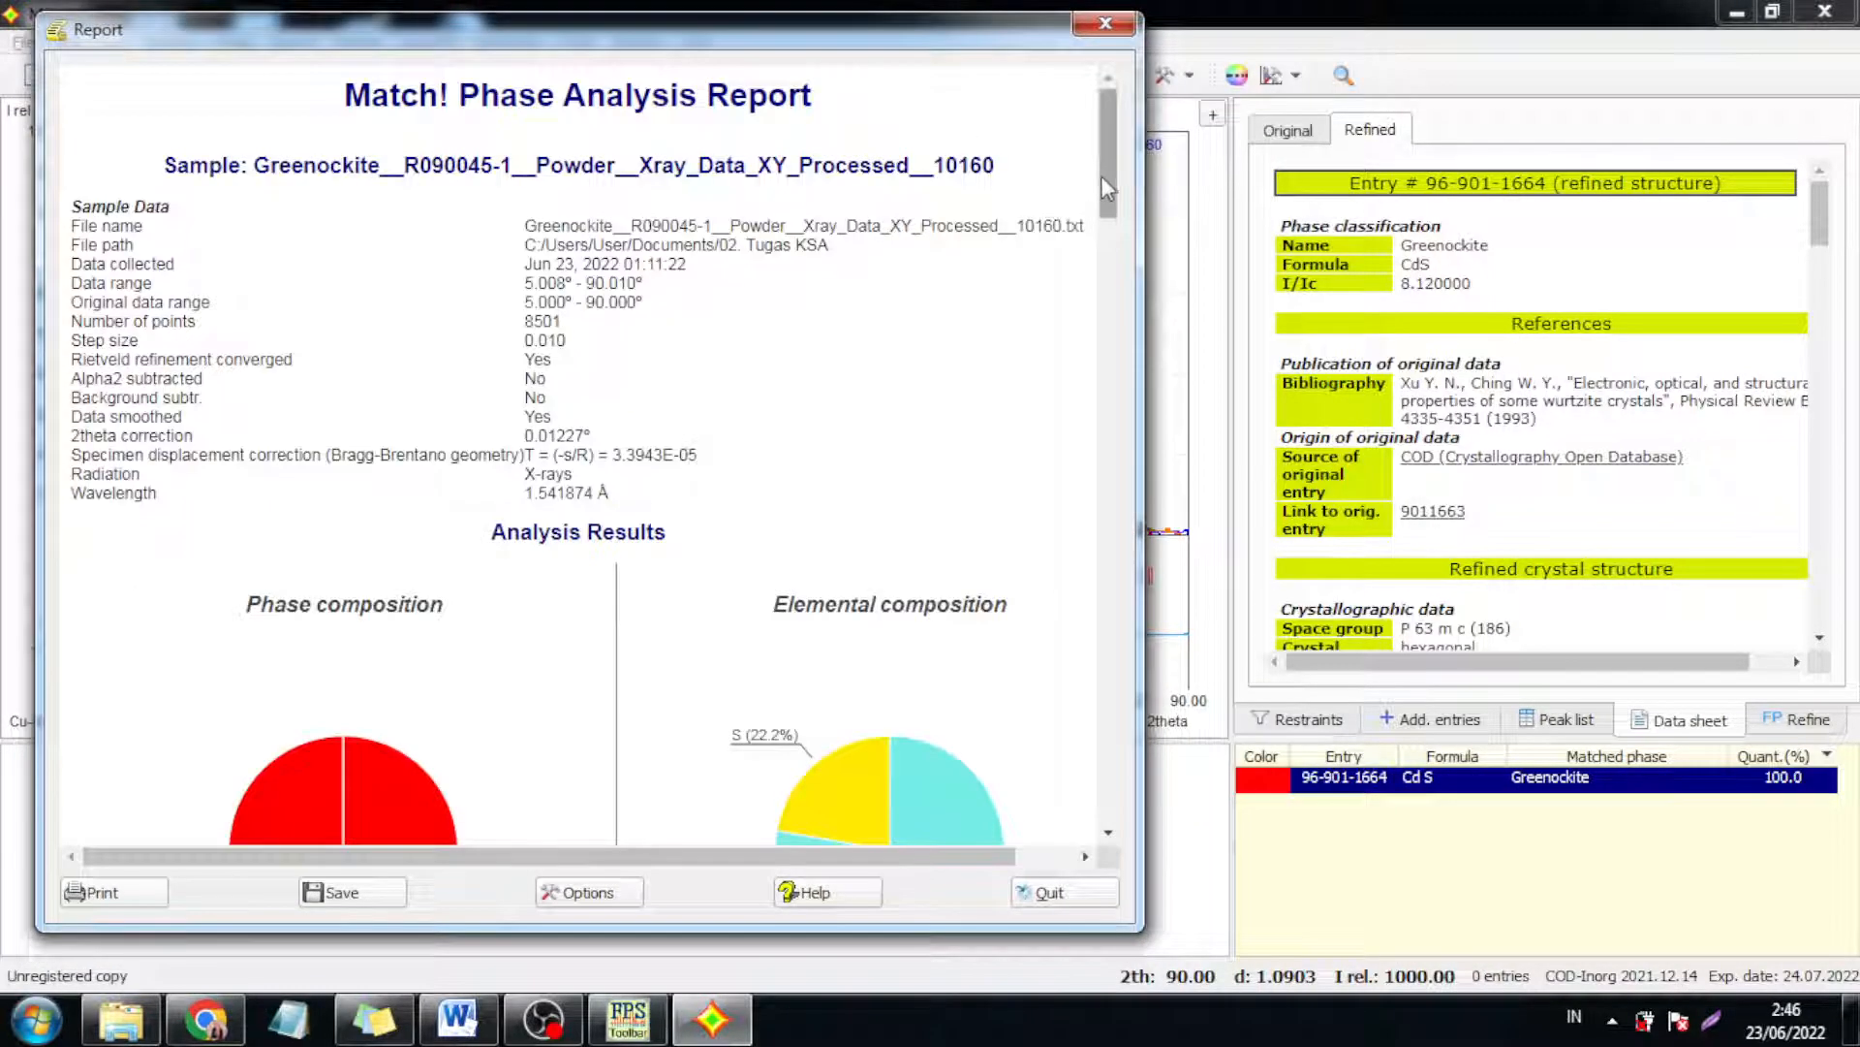
mouse_move(1101, 177)
left_mouse_down()
mouse_move(1112, 250)
mouse_move(1105, 210)
left_mouse_up()
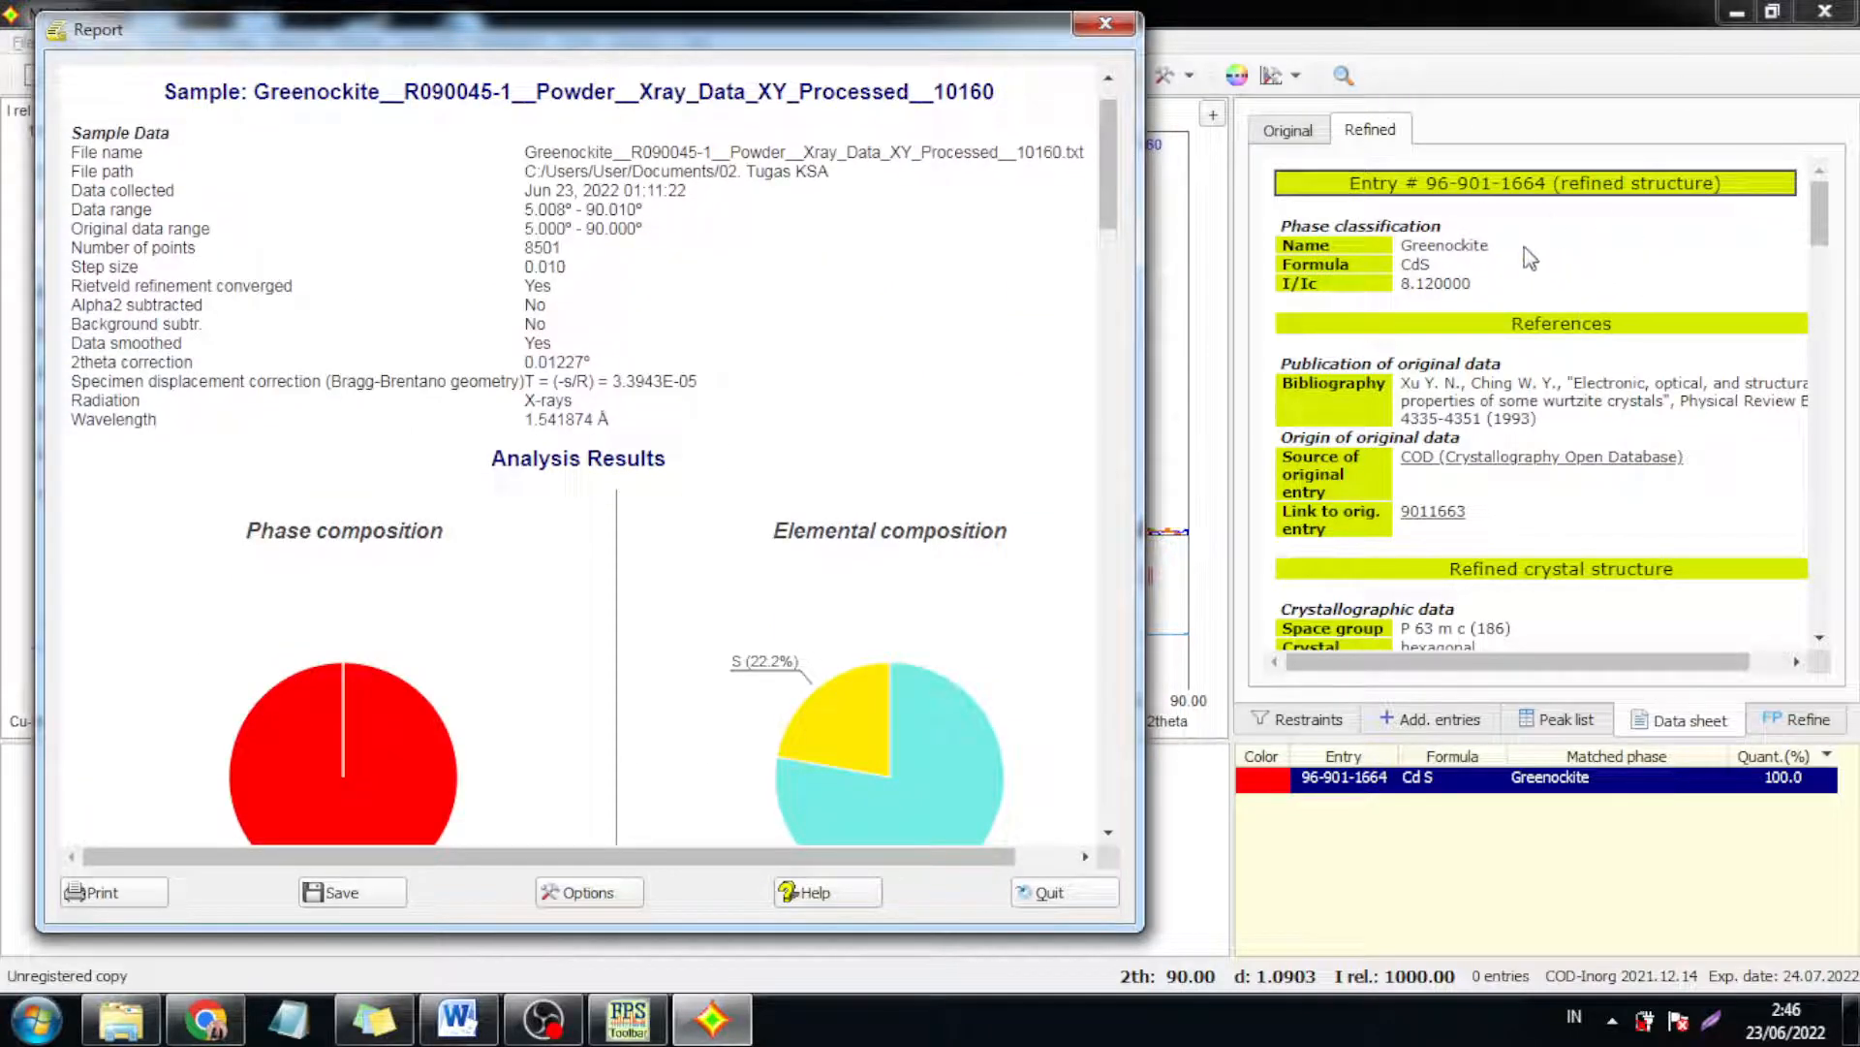
left_click_drag(1109, 210, 1148, 378)
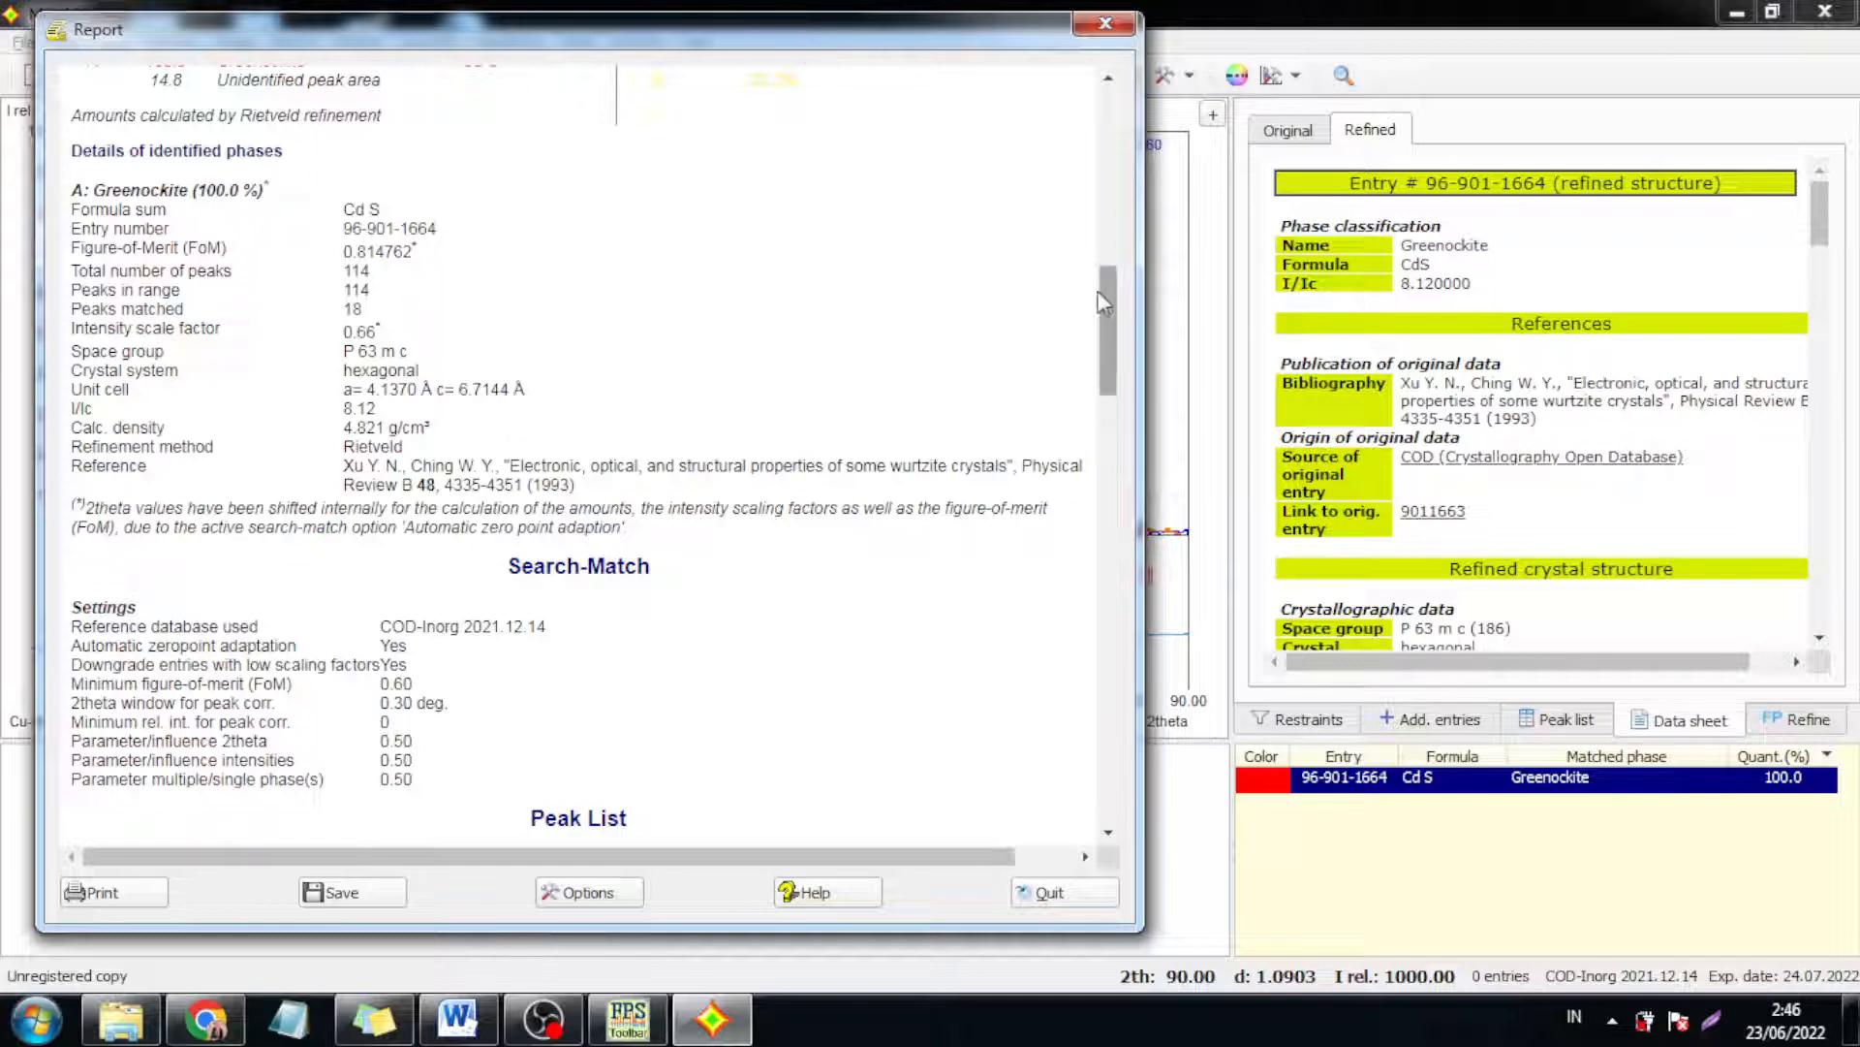
left_click_drag(1100, 292, 1090, 56)
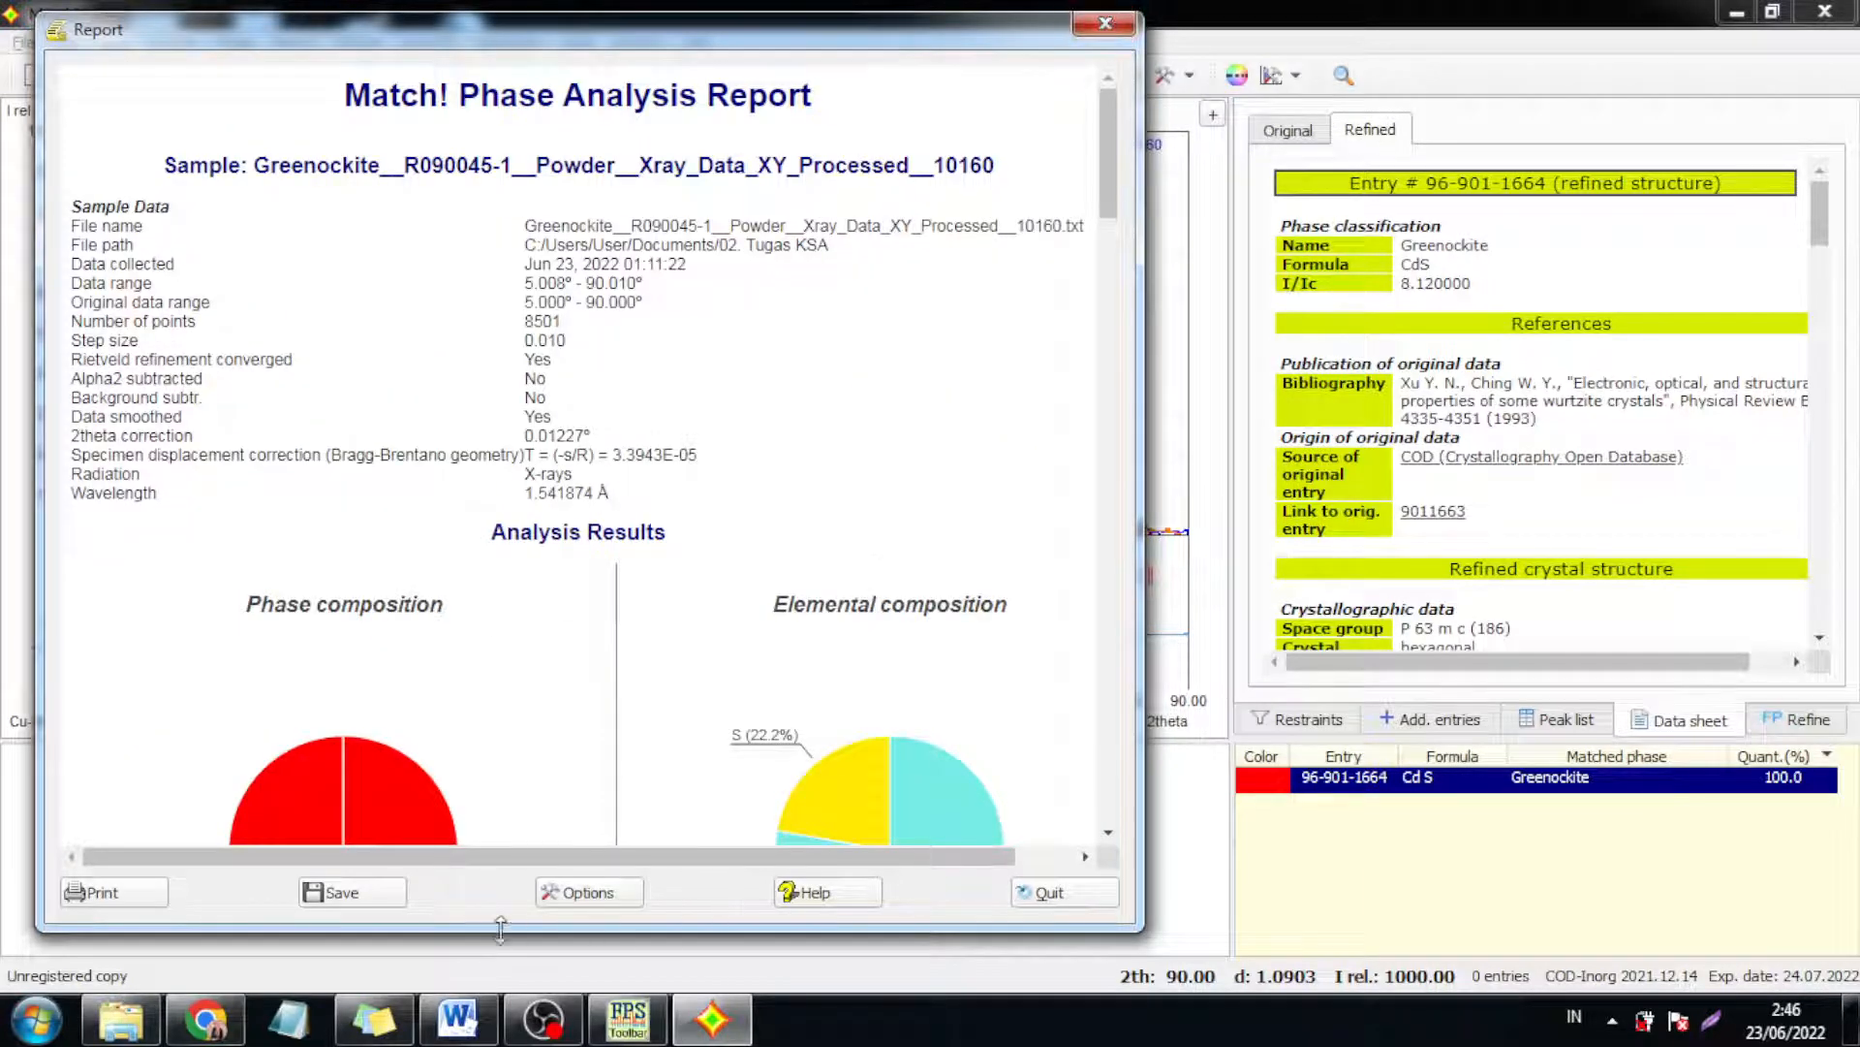
left_click(1105, 23)
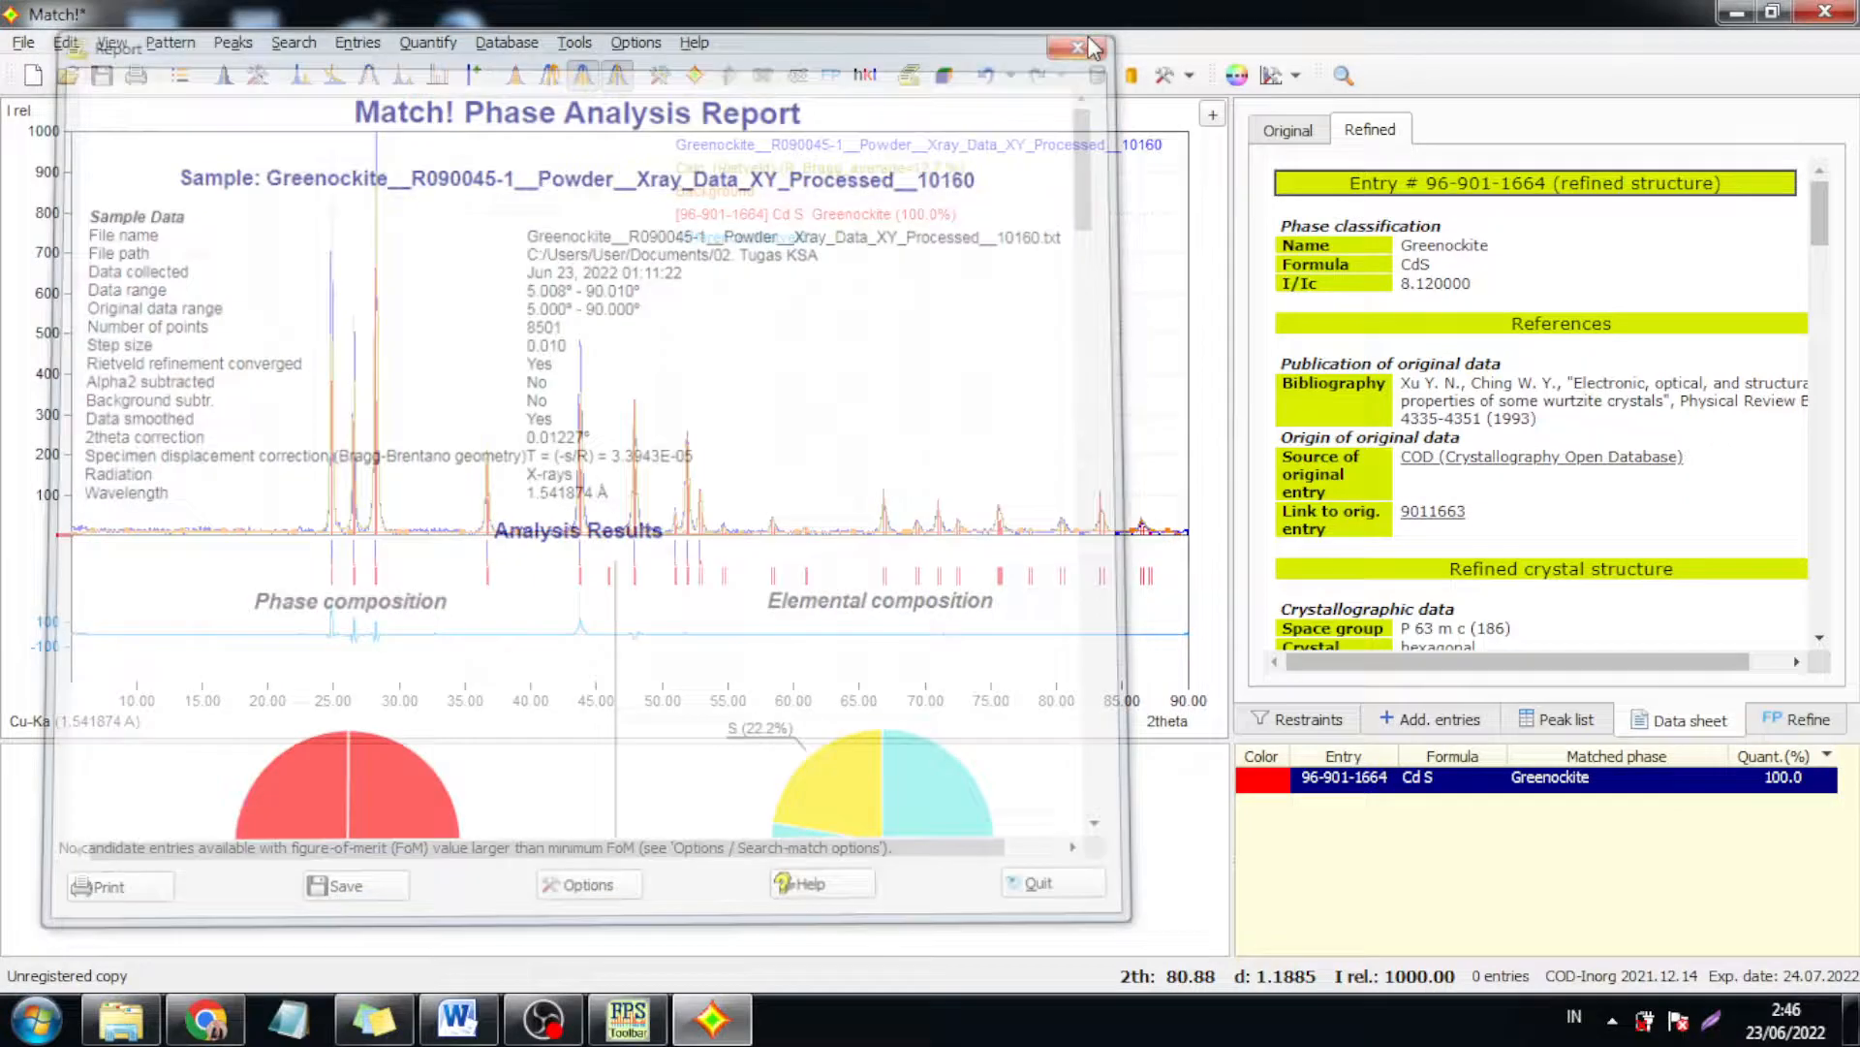
left_click(21, 44)
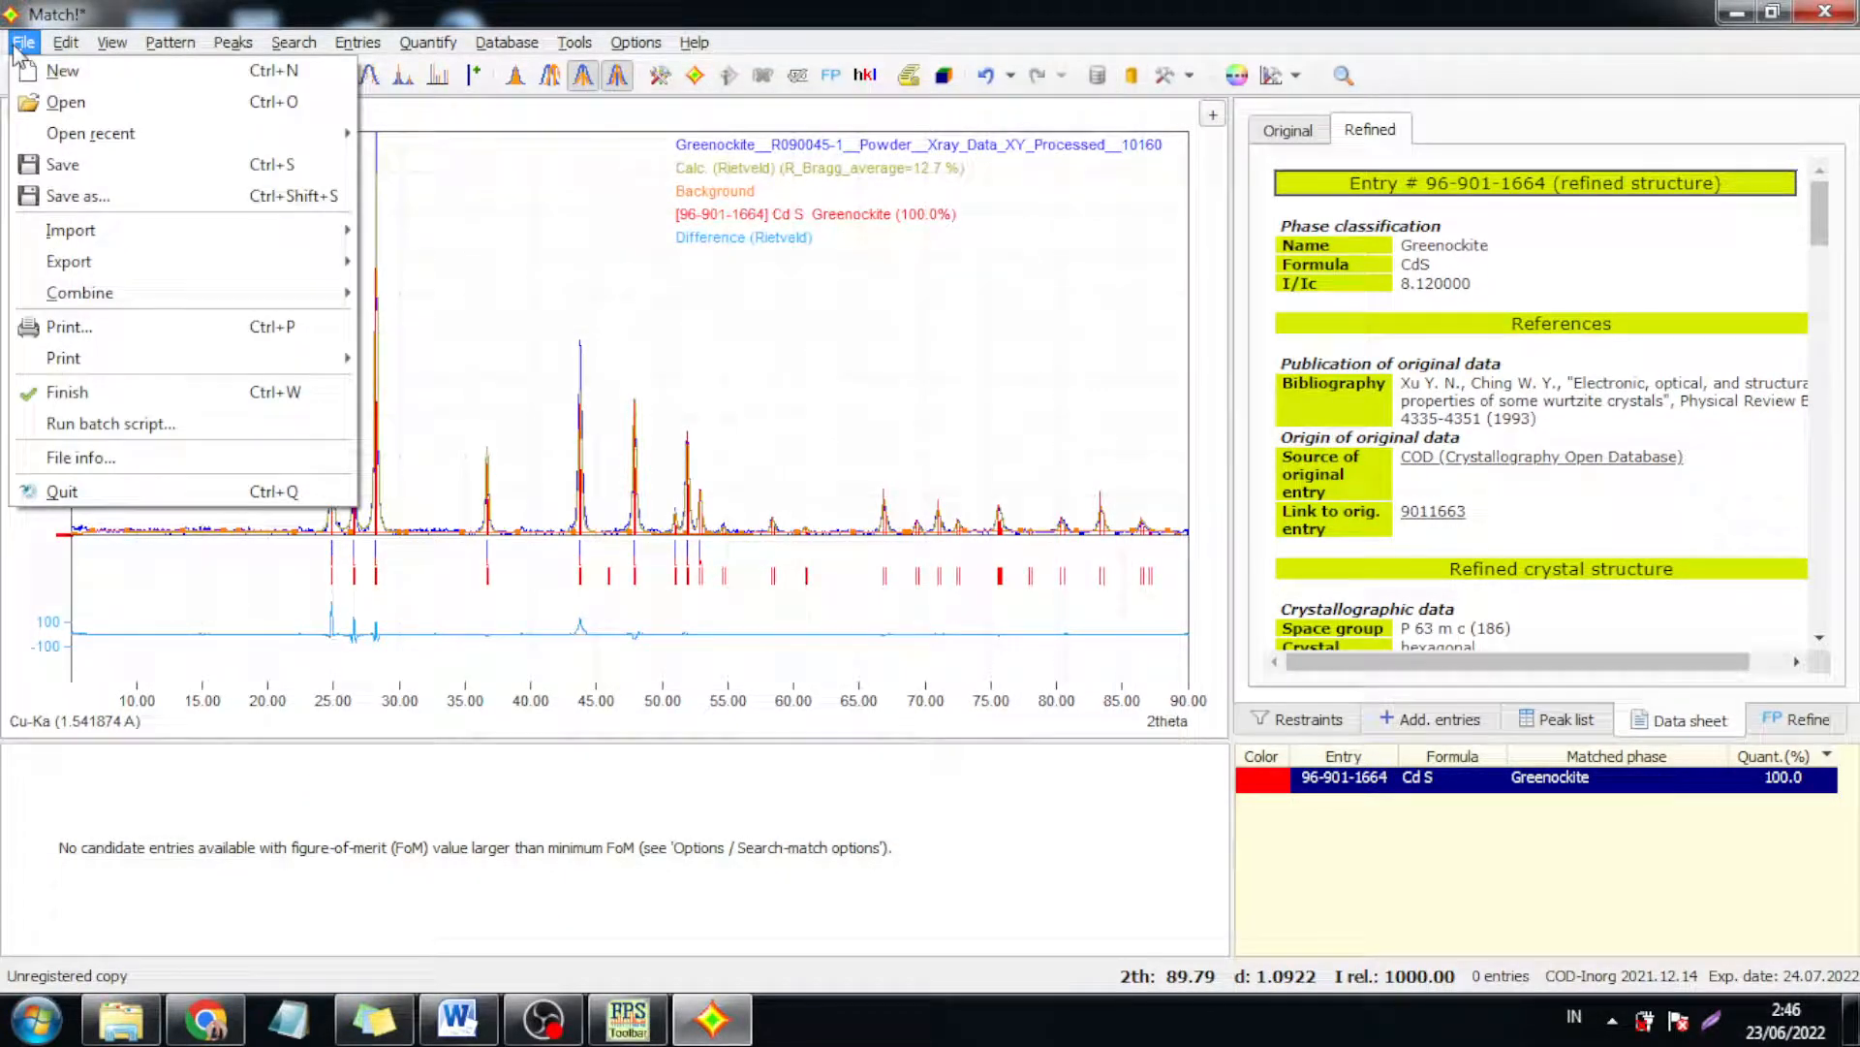
mouse_move(166, 270)
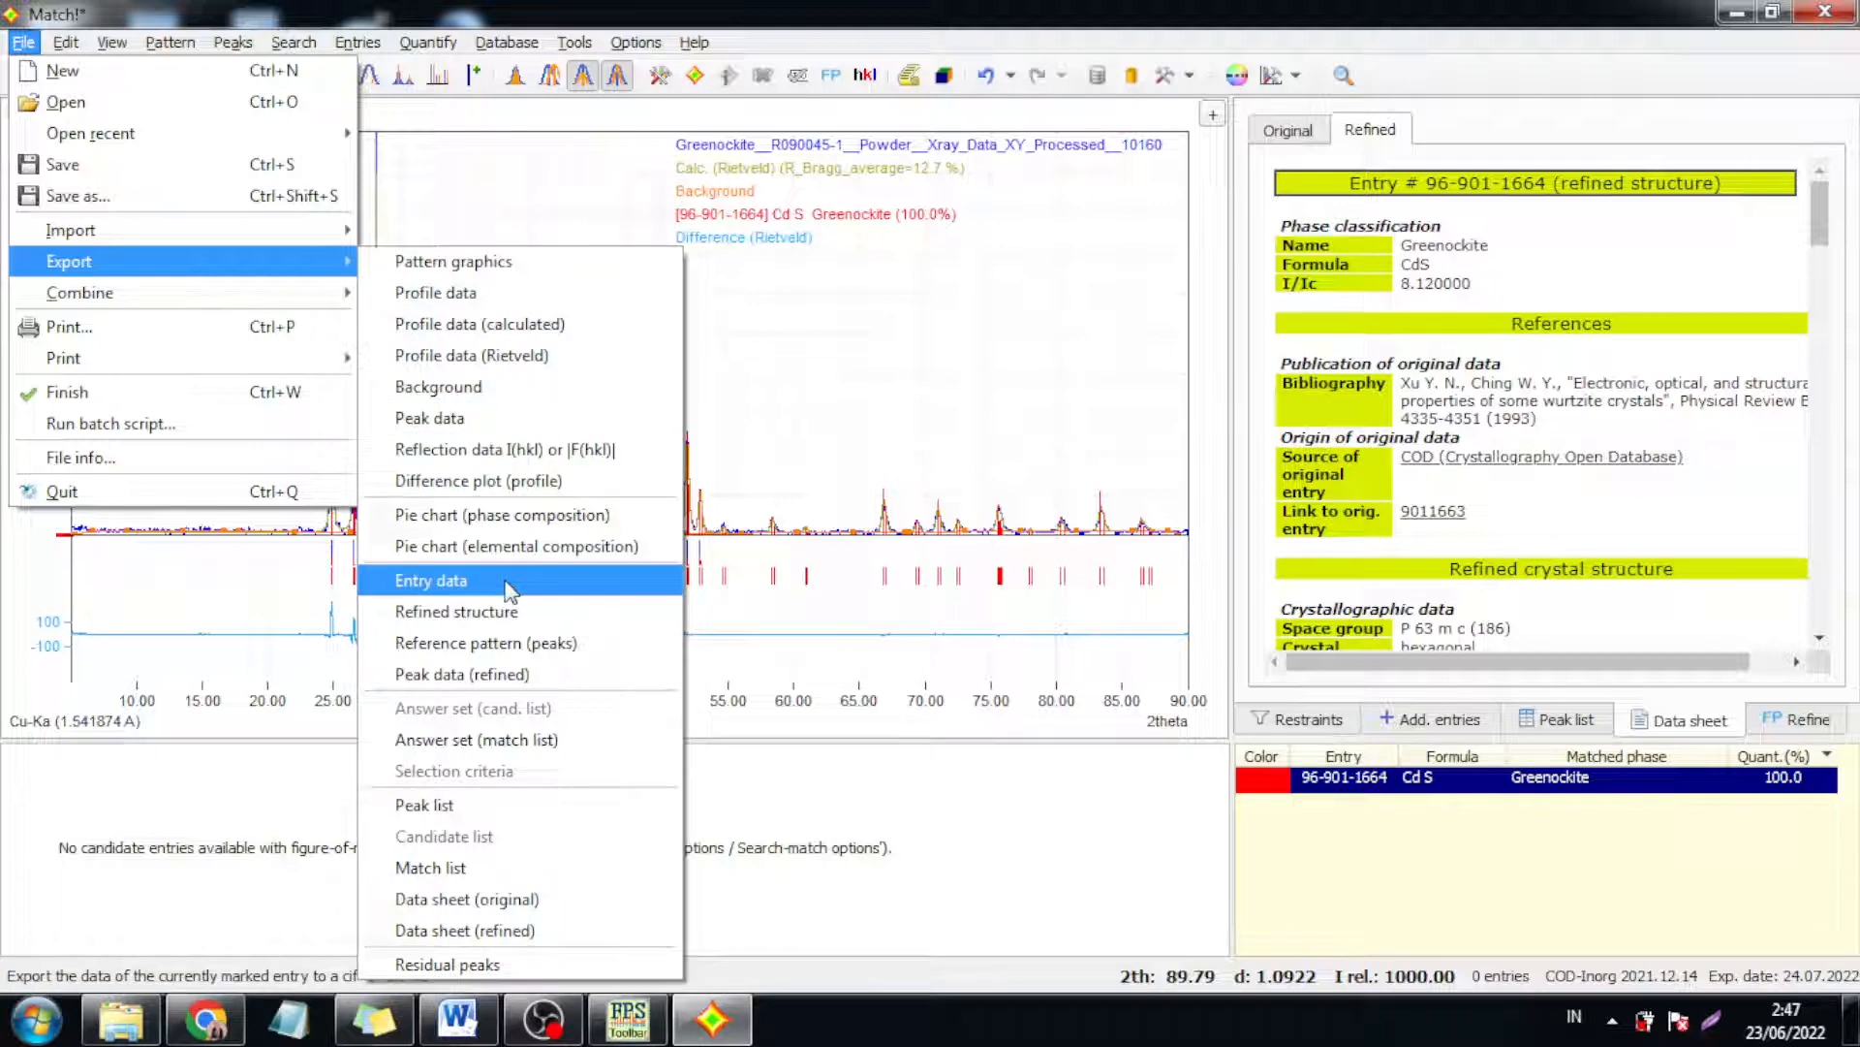
left_click(542, 940)
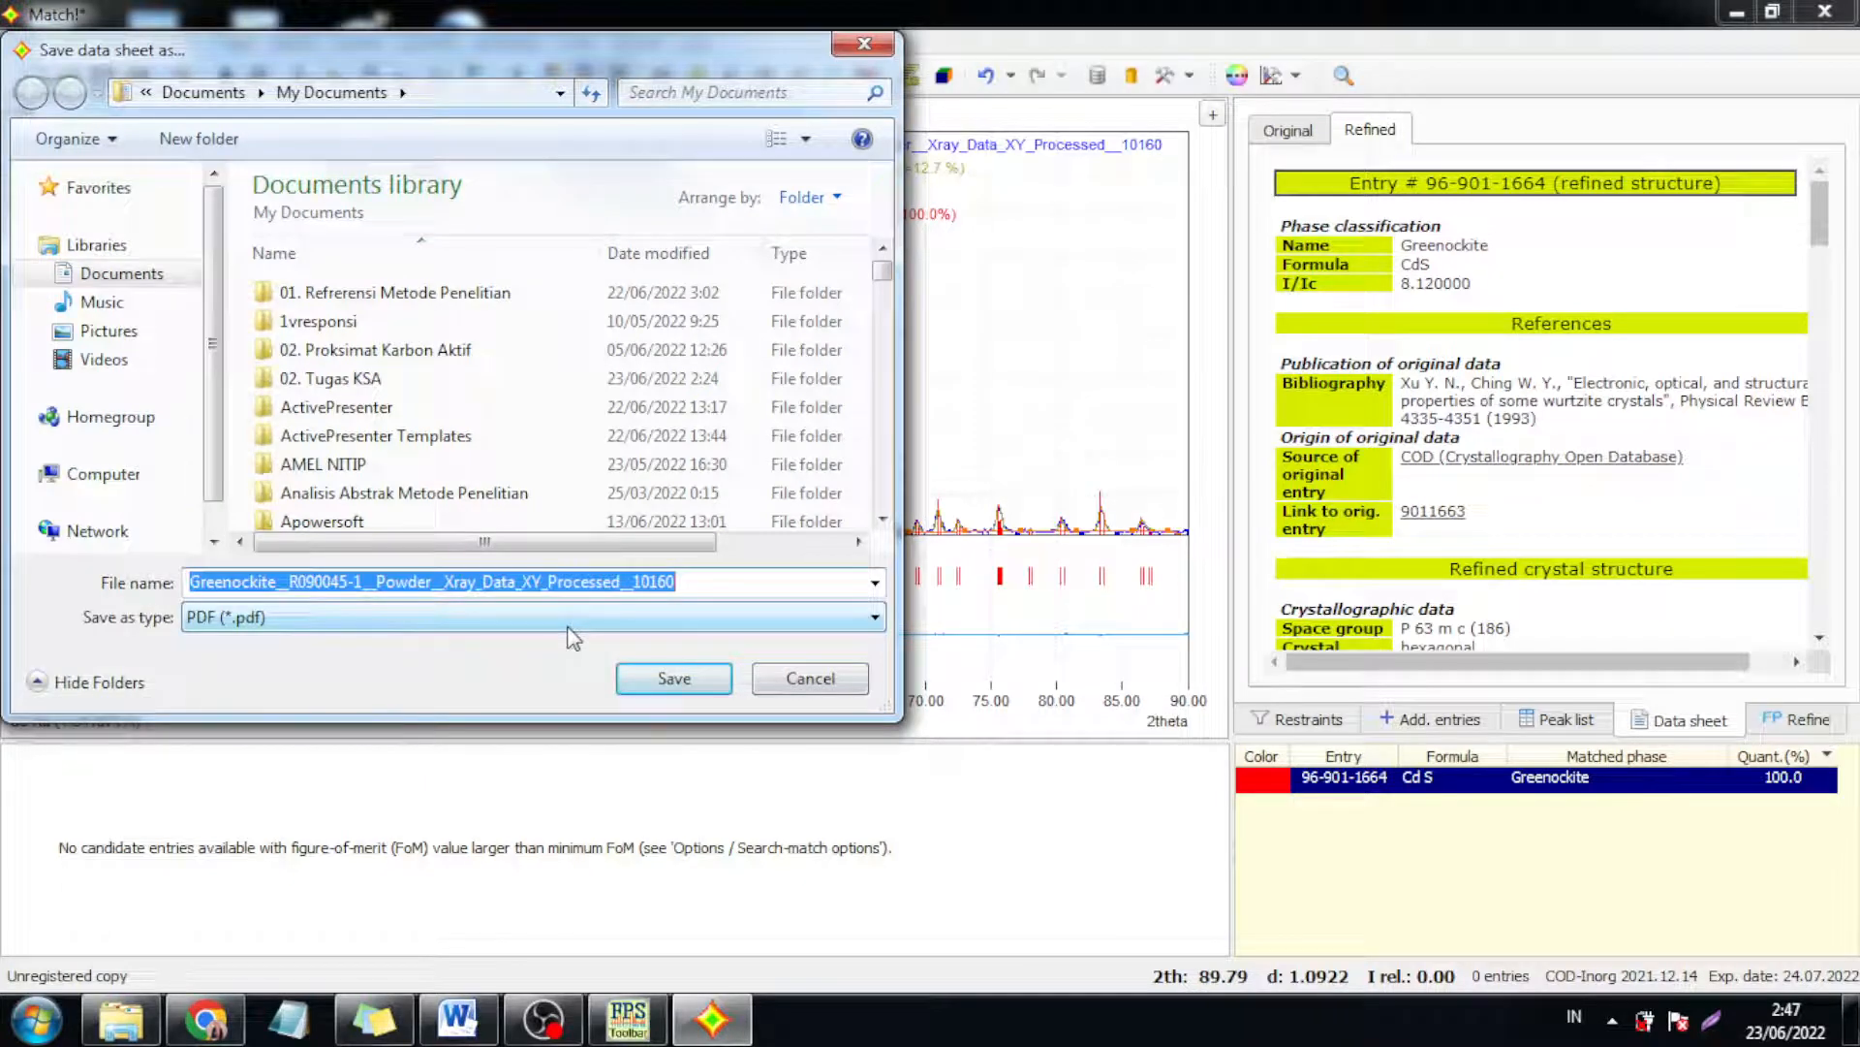
left_click(785, 678)
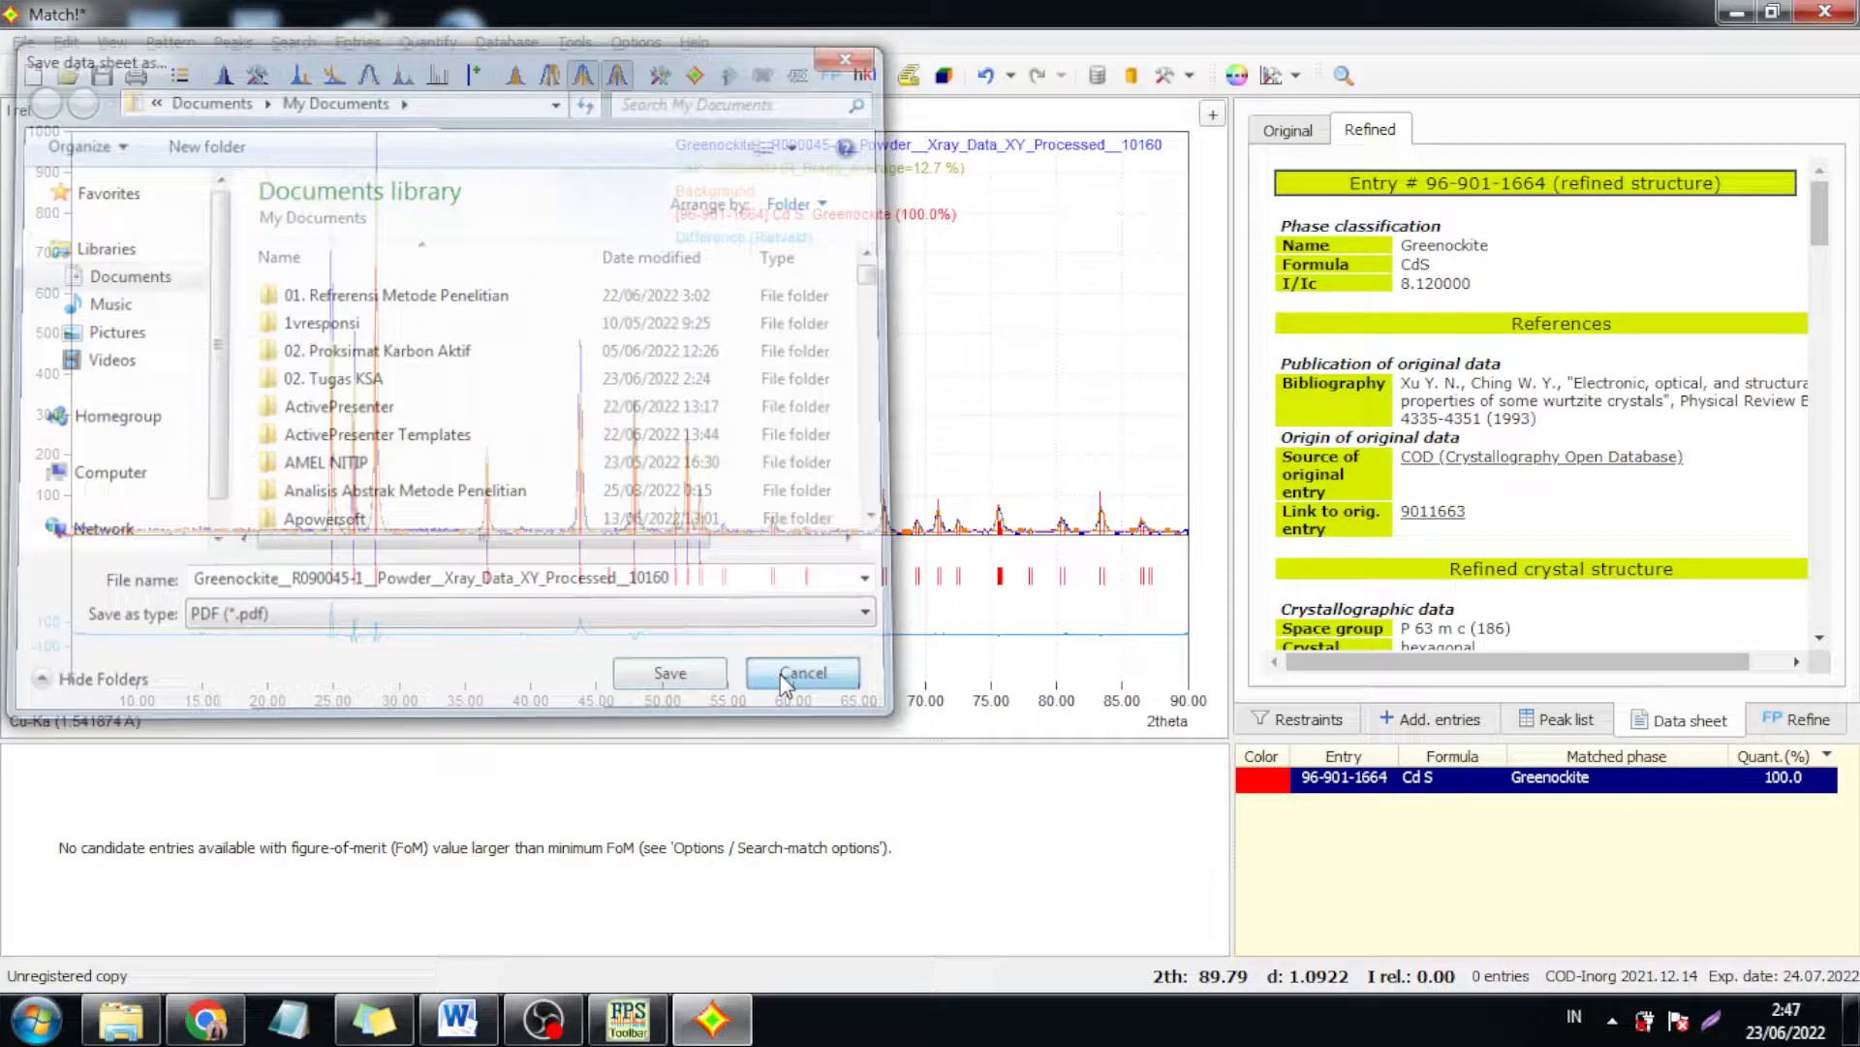